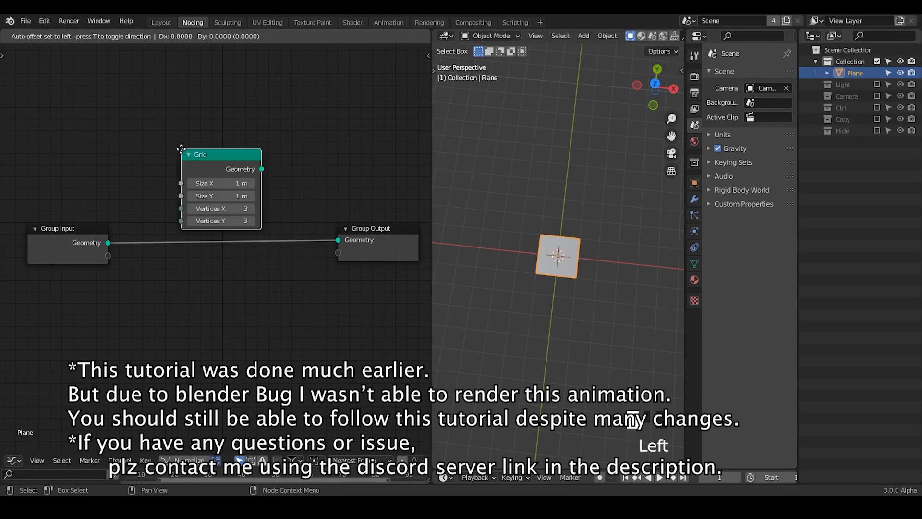
# Place the Grid node between Group Input and Group Output and link its Geometry to the Group Output
pyautogui.click(125, 121)
pyautogui.moveTo(205, 140); pyautogui.dragTo(339, 240)
pyautogui.moveTo(171, 134); pyautogui.dragTo(164, 186)
# Switch the 3D viewport to wireframe shading to show the grid's edges
pyautogui.keyDown('ctrl'); pyautogui.moveTo(552, 252); pyautogui.dragTo(559, 207, button='middle'); pyautogui.keyUp('ctrl')
pyautogui.scroll(-5, 633, 43)
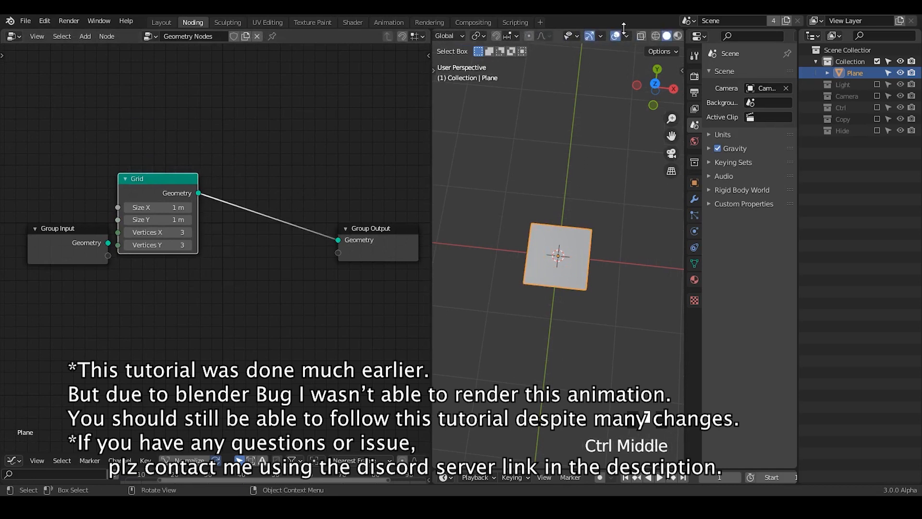
pyautogui.click(630, 36)
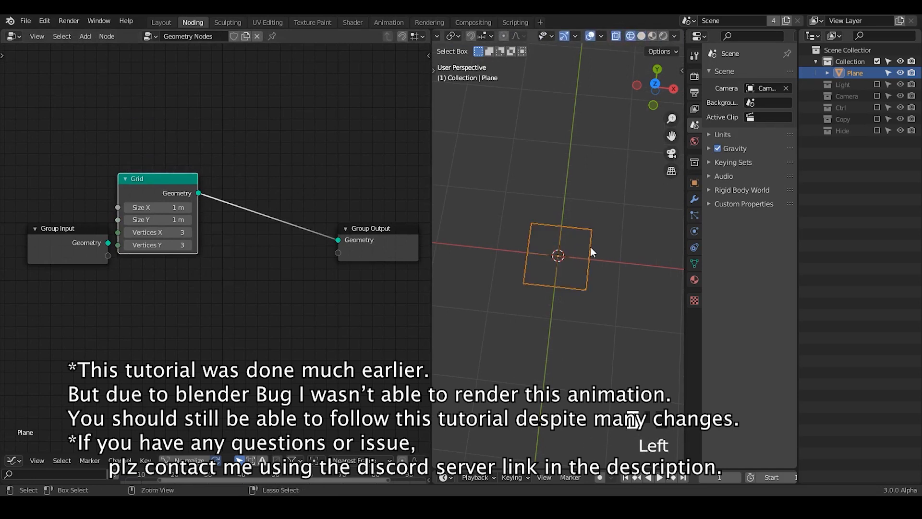
# Set the Grid node's Vertices X to 10
pyautogui.keyDown('ctrl'); pyautogui.moveTo(590, 251); pyautogui.dragTo(413, 222, button='middle'); pyautogui.keyUp('ctrl')
pyautogui.moveTo(153, 232); pyautogui.dragTo(191, 232)
pyautogui.click(155, 233)
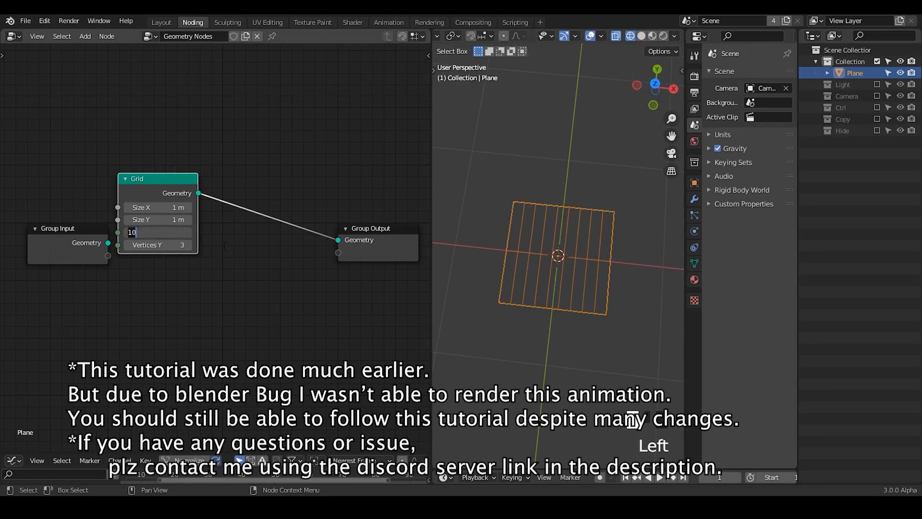
# Move the Group Input node up out of the way and lower the Grid node
pyautogui.click(81, 246)
pyautogui.moveTo(73, 249); pyautogui.dragTo(62, 135)
pyautogui.moveTo(164, 196); pyautogui.dragTo(146, 229)
# Set the Grid node's Size X to 1.28 m and Size Y to 0.72 m
pyautogui.click(153, 234)
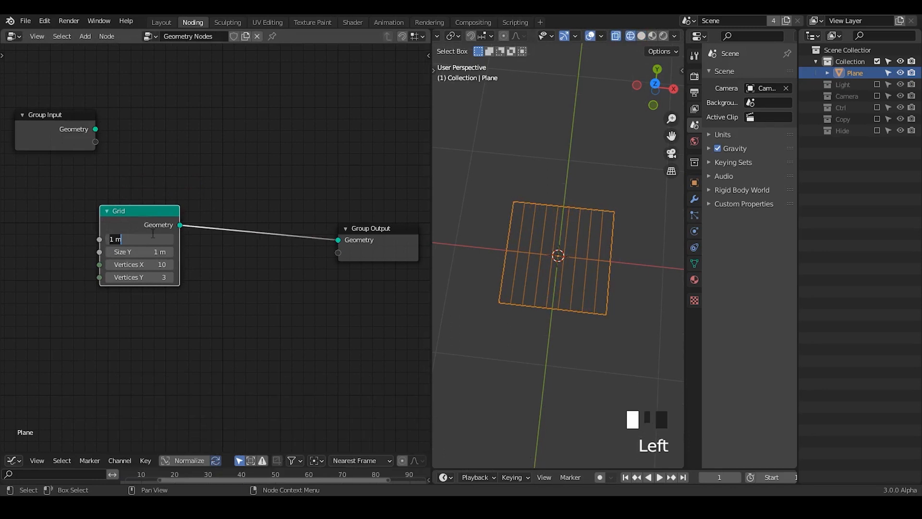
pyautogui.write('1.28')
pyautogui.press('Return')
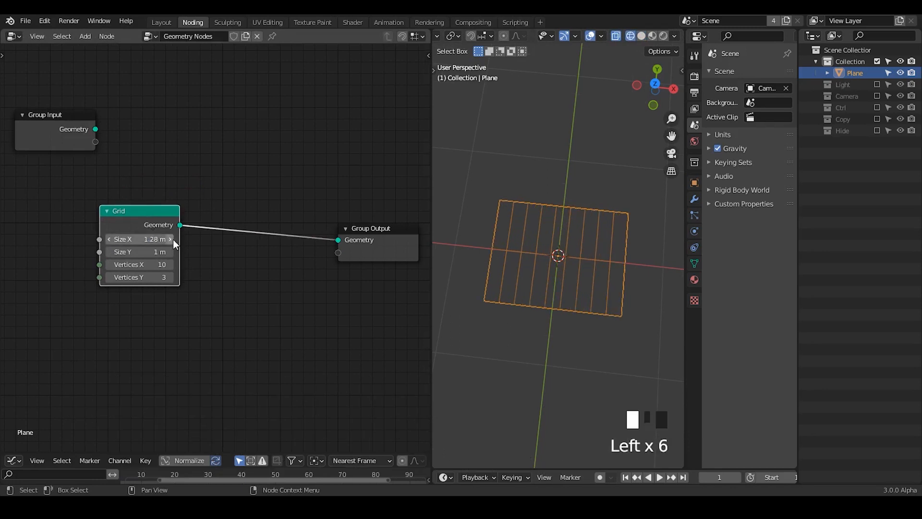
pyautogui.click(153, 253)
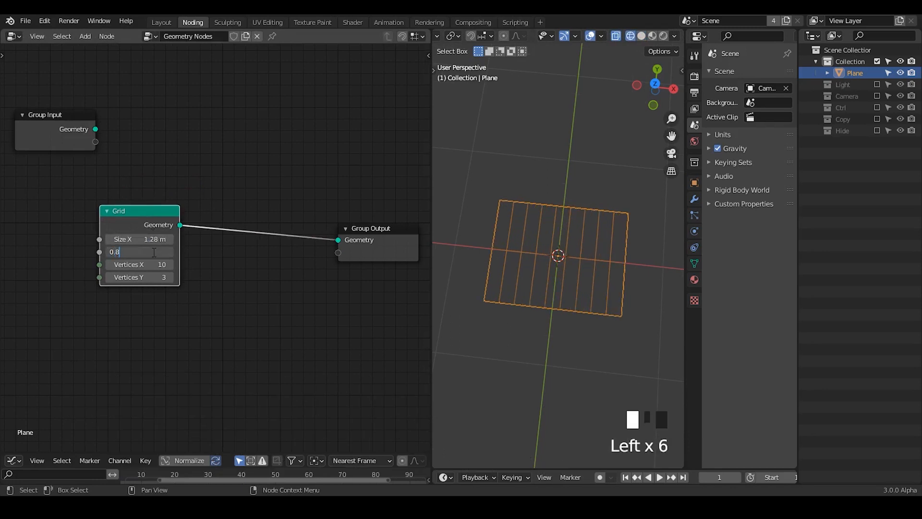
pyautogui.press('Return')
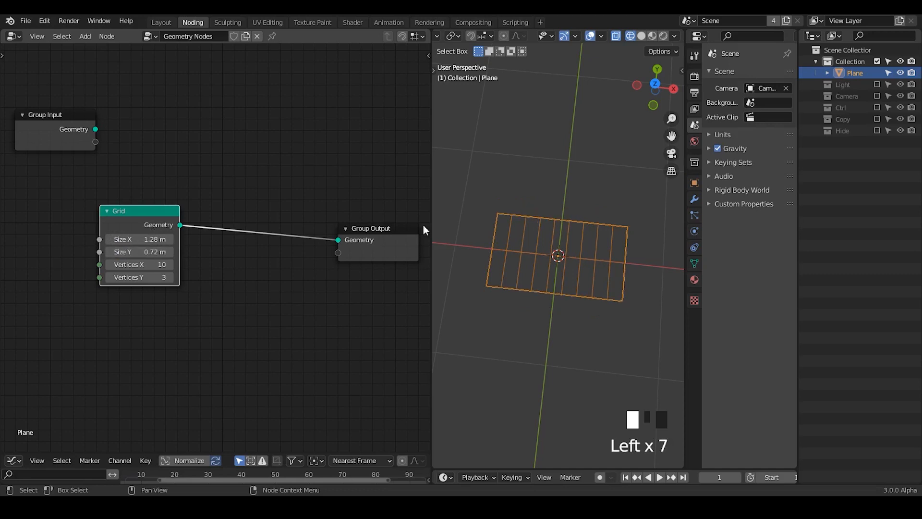
# Show the grid in top orthographic view and set the Grid node's Vertices Y to 6
pyautogui.moveTo(509, 250)
pyautogui.mouseDown(button='middle')
pyautogui.moveTo(515, 263)
pyautogui.moveTo(518, 254)
pyautogui.mouseUp(button='middle')
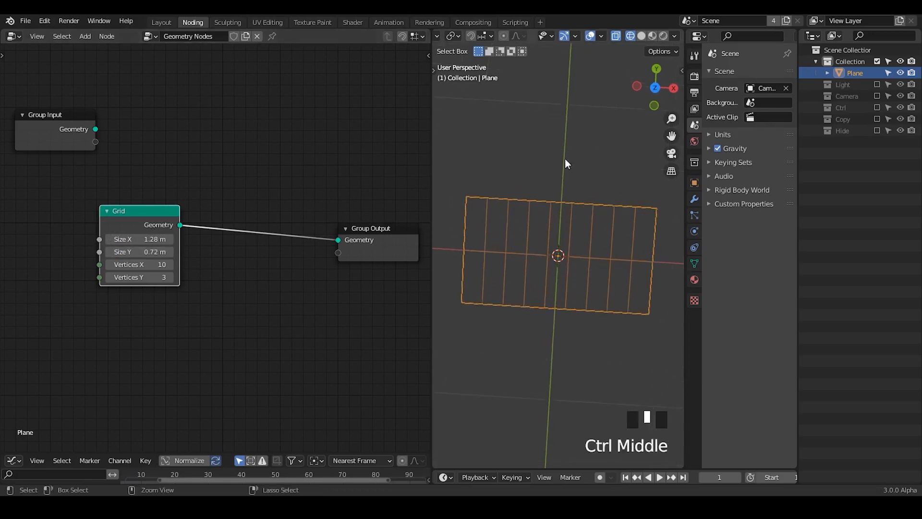
pyautogui.click(655, 87)
pyautogui.keyDown('ctrl'); pyautogui.moveTo(582, 241); pyautogui.dragTo(569, 251, button='middle'); pyautogui.keyUp('ctrl')
pyautogui.moveTo(136, 222); pyautogui.dragTo(137, 239)
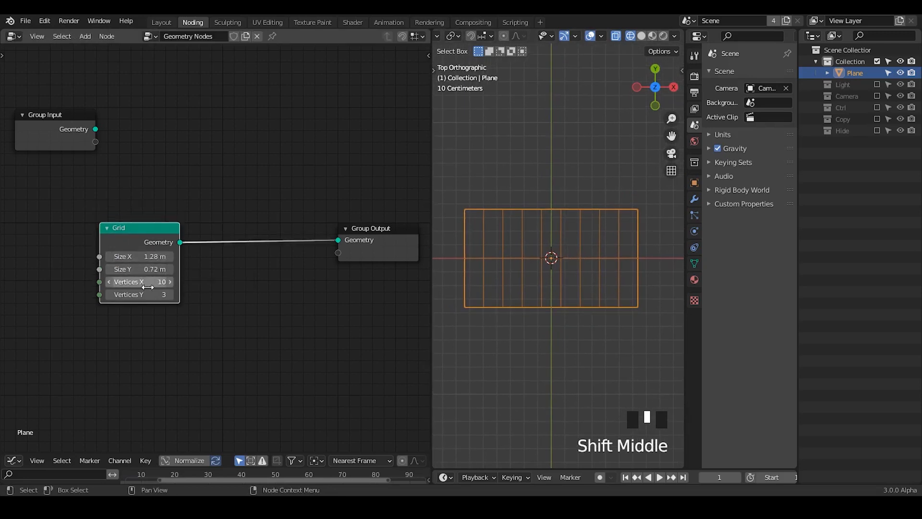
pyautogui.moveTo(147, 294)
pyautogui.mouseDown()
pyautogui.moveTo(174, 295)
pyautogui.moveTo(164, 294)
pyautogui.mouseUp()
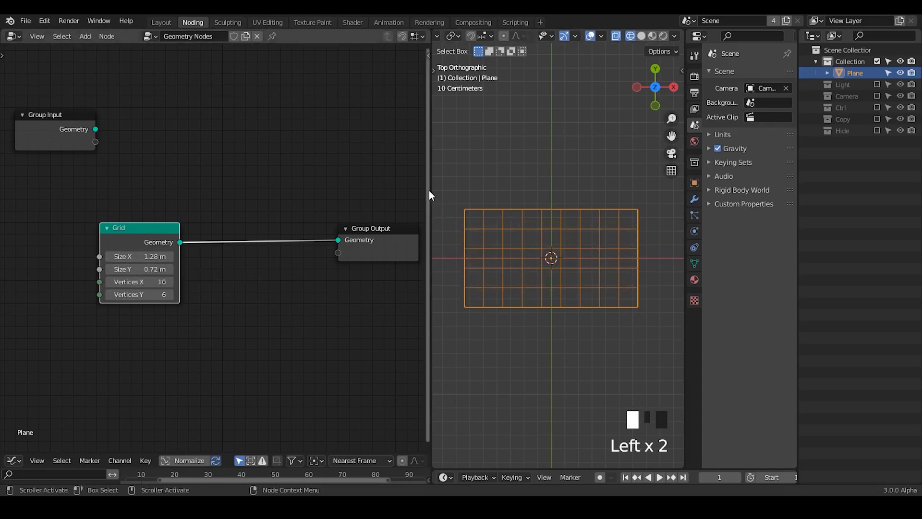
# Enlarge the 3D viewport, outline the grid's top-left cell with an annotation and erase the outline
pyautogui.moveTo(432, 191); pyautogui.dragTo(288, 195)
pyautogui.moveTo(475, 271)
pyautogui.keyDown('ctrl'); pyautogui.mouseDown(button='middle')
pyautogui.moveTo(479, 247)
pyautogui.moveTo(489, 264)
pyautogui.mouseUp(button='middle'); pyautogui.keyUp('ctrl')
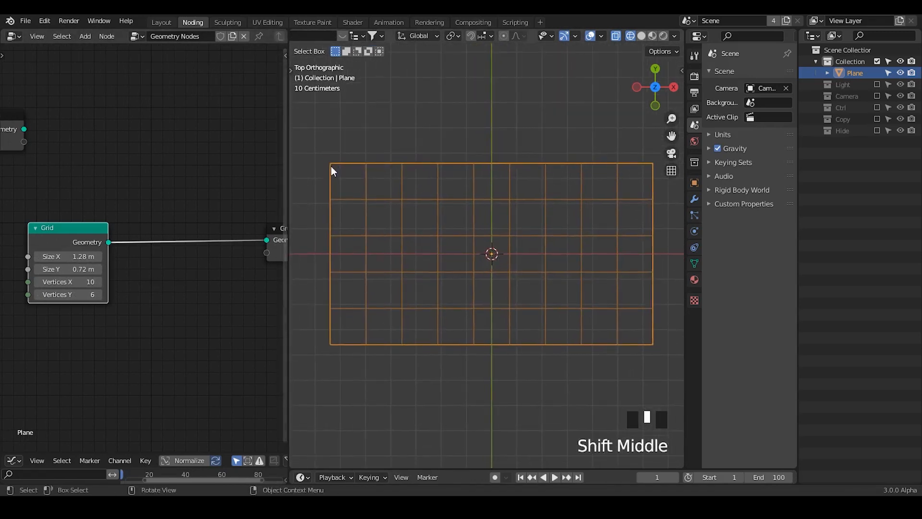
pyautogui.moveTo(329, 166)
pyautogui.mouseDown()
pyautogui.moveTo(332, 191)
pyautogui.moveTo(365, 200)
pyautogui.moveTo(365, 166)
pyautogui.moveTo(336, 158)
pyautogui.mouseUp()
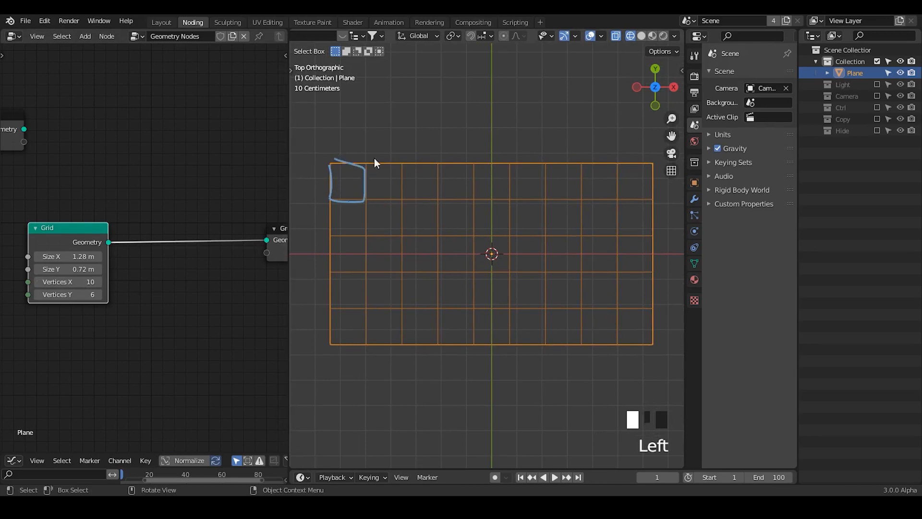
pyautogui.moveTo(374, 163)
pyautogui.mouseDown(button='right')
pyautogui.moveTo(340, 191)
pyautogui.moveTo(451, 171)
pyautogui.mouseUp(button='right')
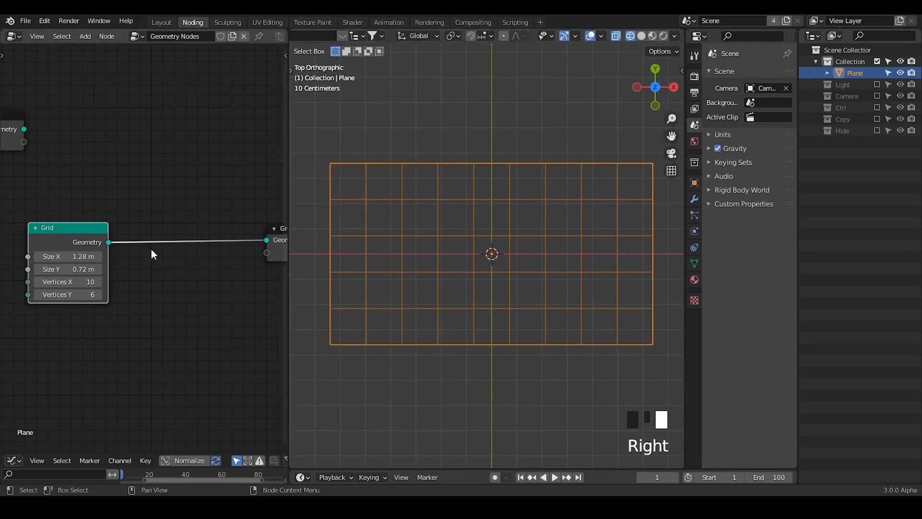
# Set the Grid node's Vertices X to 15 and Vertices Y to 11
pyautogui.moveTo(149, 245); pyautogui.dragTo(168, 234, button='middle')
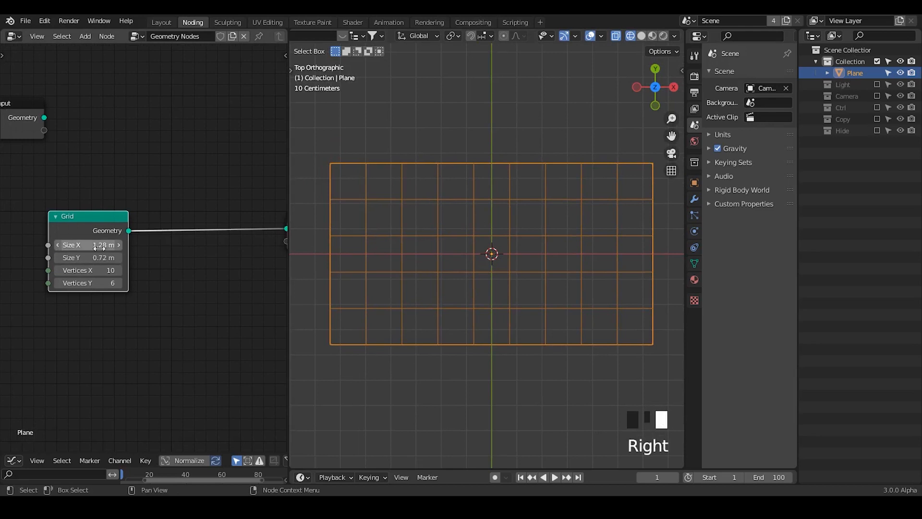
pyautogui.doubleClick(102, 271)
pyautogui.write('15')
pyautogui.press('Return')
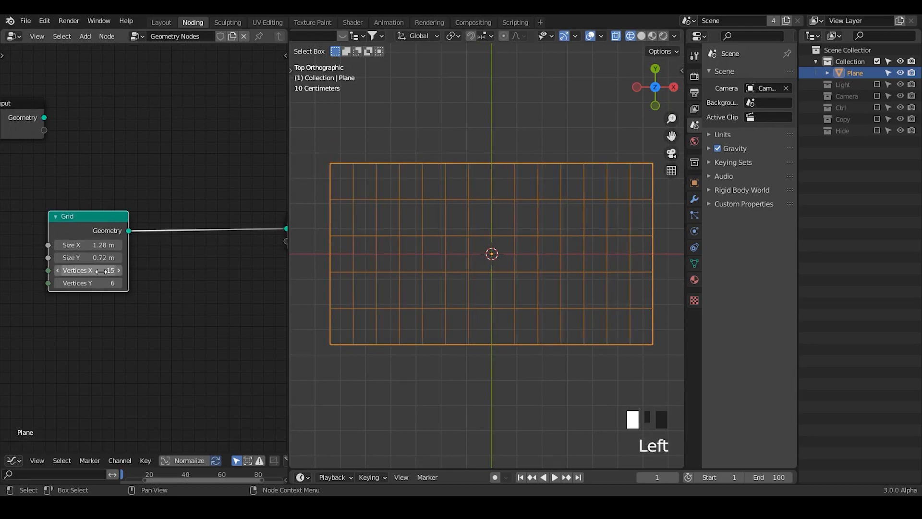
pyautogui.doubleClick(99, 283)
pyautogui.write('12')
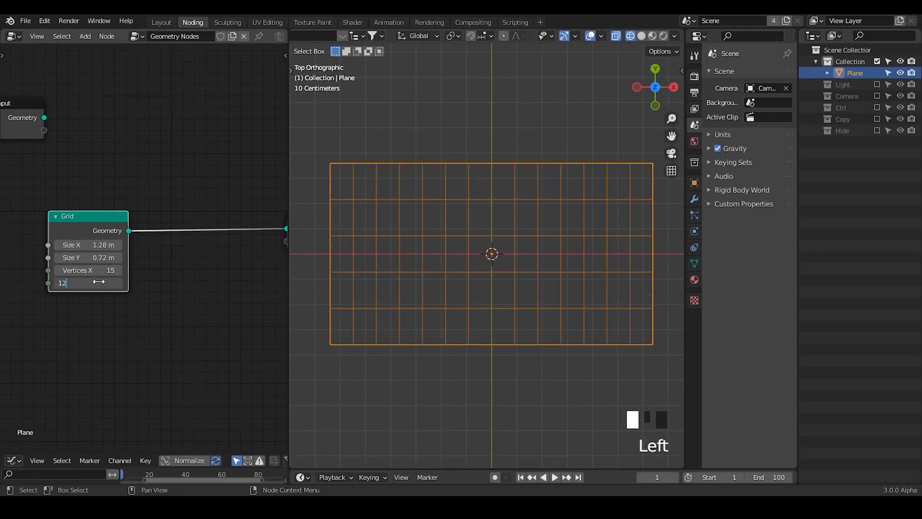
pyautogui.press('Return')
pyautogui.moveTo(96, 282); pyautogui.dragTo(89, 283)
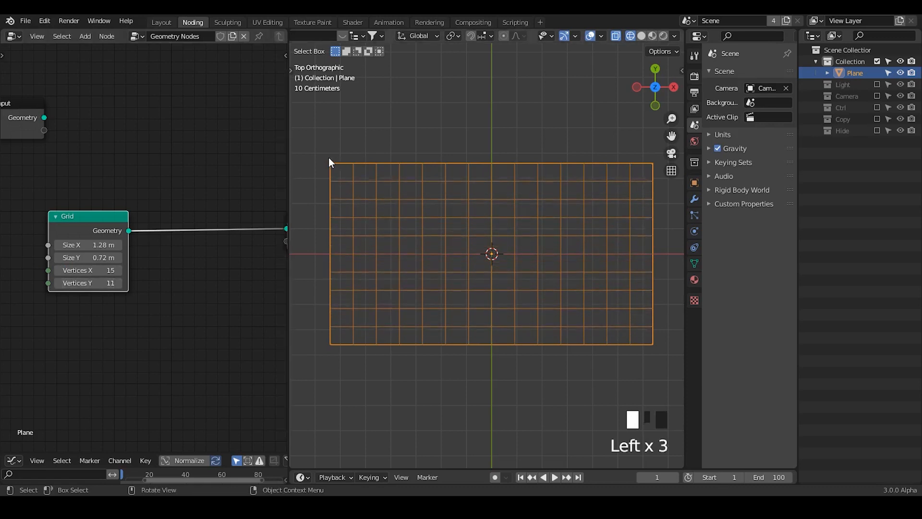
# Draw an annotation at the grid's top-left corner and erase it
pyautogui.moveTo(330, 164)
pyautogui.mouseDown()
pyautogui.moveTo(337, 183)
pyautogui.moveTo(350, 163)
pyautogui.moveTo(331, 165)
pyautogui.mouseUp()
pyautogui.moveTo(382, 155); pyautogui.dragTo(346, 177, button='right')
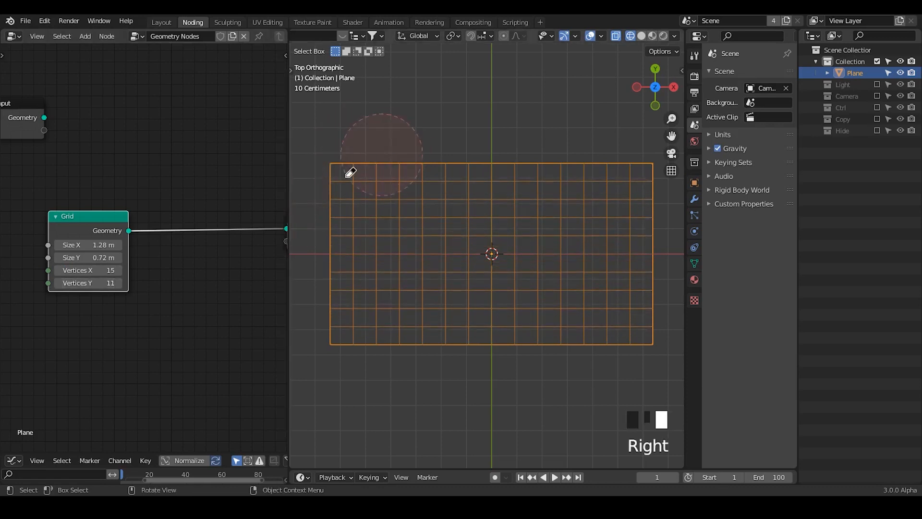
# Annotate the grid's corners with the numbers 1 to 4 and write 5 and 6 along its upper edge
pyautogui.moveTo(183, 272); pyautogui.dragTo(162, 225, button='middle')
pyautogui.moveTo(289, 170); pyautogui.dragTo(335, 169)
pyautogui.moveTo(230, 269); pyautogui.dragTo(214, 258, button='middle')
pyautogui.keyDown('ctrl'); pyautogui.moveTo(475, 221); pyautogui.dragTo(477, 226, button='middle'); pyautogui.keyUp('ctrl')
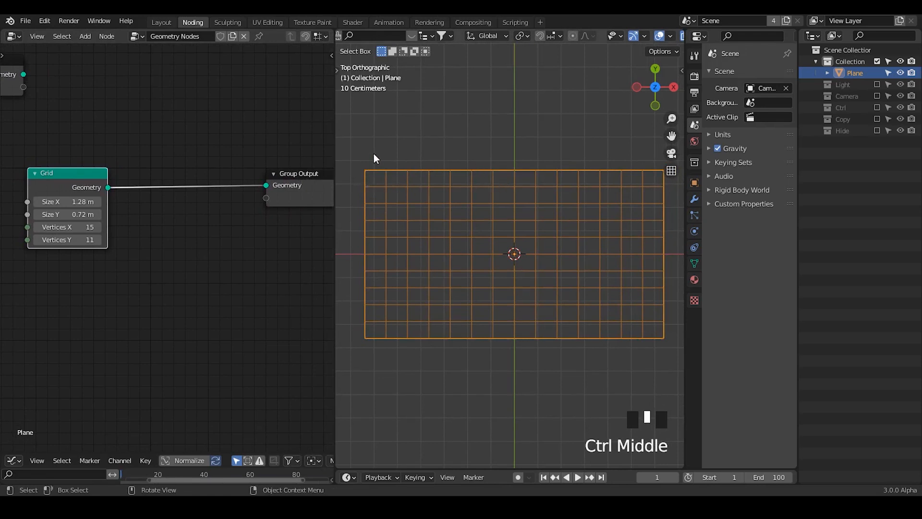
pyautogui.moveTo(374, 154); pyautogui.dragTo(369, 179)
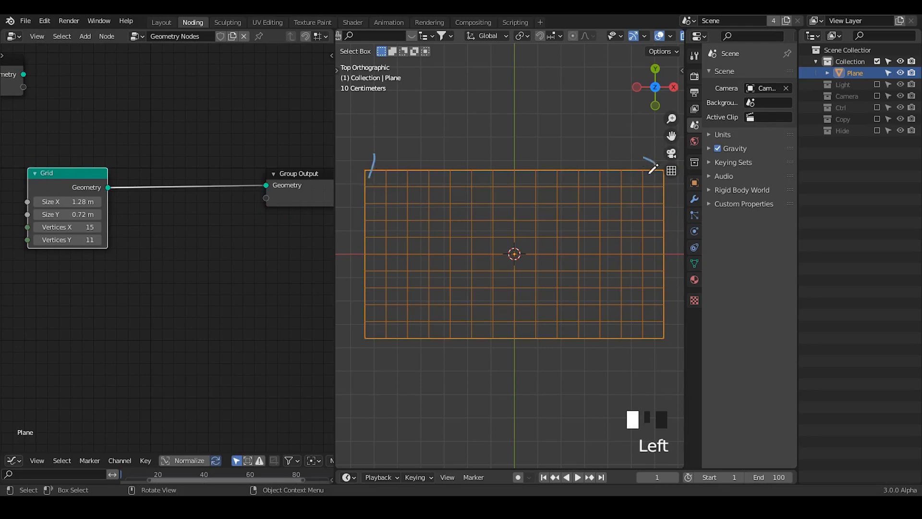
pyautogui.moveTo(653, 167); pyautogui.dragTo(660, 177)
pyautogui.moveTo(372, 328); pyautogui.dragTo(362, 352)
pyautogui.moveTo(653, 327)
pyautogui.mouseDown()
pyautogui.moveTo(663, 338)
pyautogui.moveTo(653, 356)
pyautogui.mouseUp()
pyautogui.moveTo(392, 165)
pyautogui.mouseDown()
pyautogui.moveTo(400, 184)
pyautogui.moveTo(412, 174)
pyautogui.mouseUp()
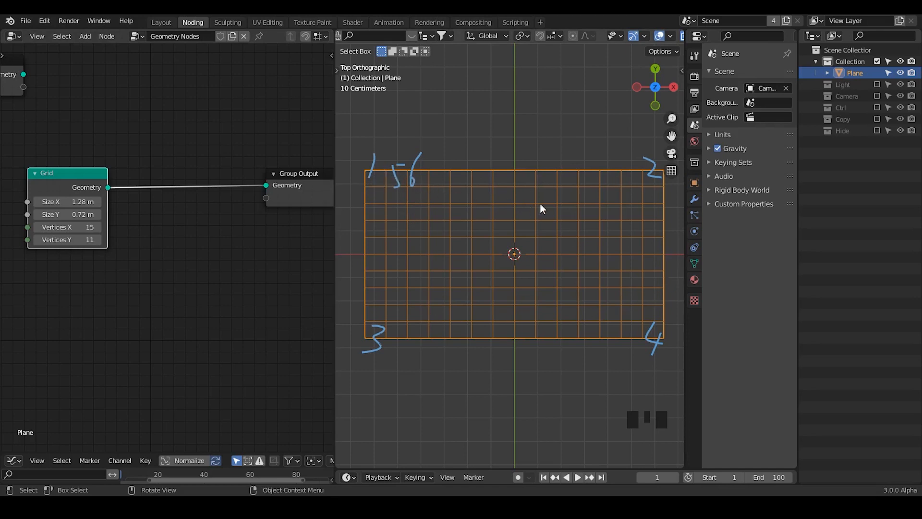
# Annotate the inside of the grid with a 2, a 3 and an X
pyautogui.moveTo(457, 223); pyautogui.dragTo(466, 226)
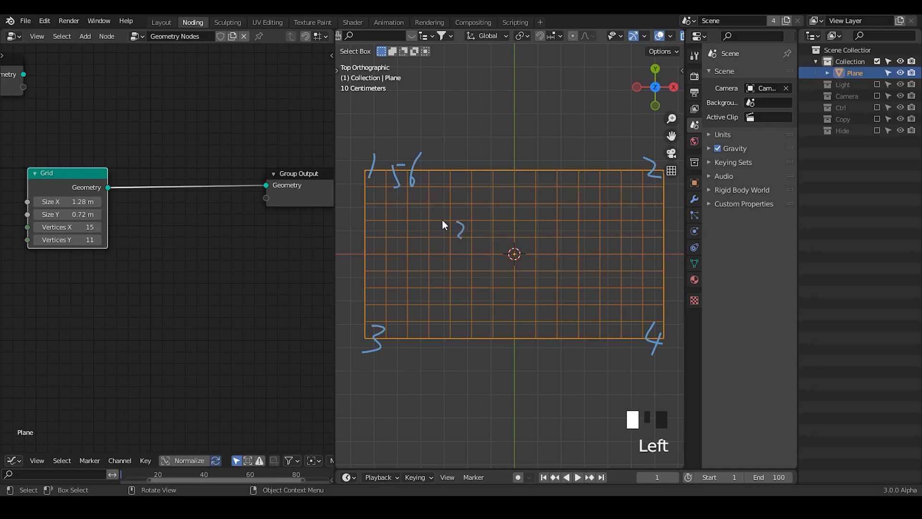
pyautogui.moveTo(534, 257); pyautogui.dragTo(534, 271)
pyautogui.moveTo(559, 233); pyautogui.dragTo(577, 251)
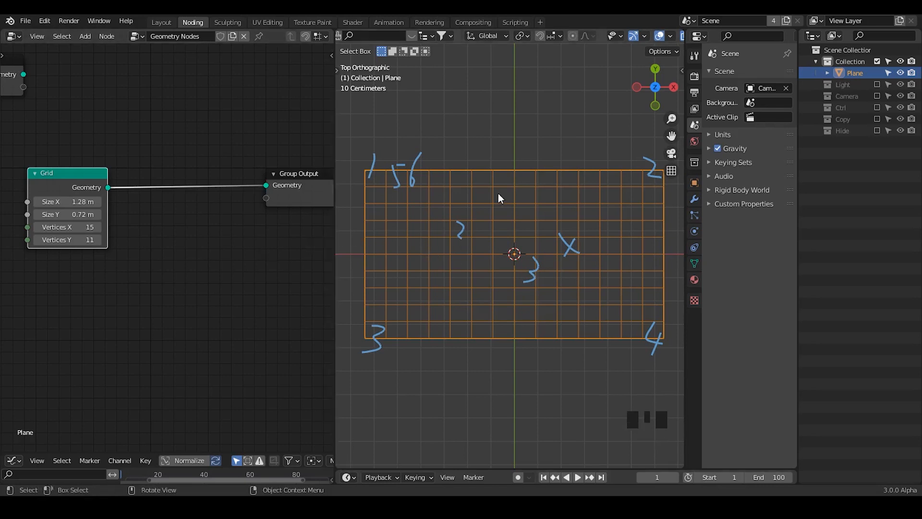
# Rearrange the workspace with the Properties editor below the Outliner and a wider node editor
pyautogui.moveTo(683, 31); pyautogui.dragTo(759, 120)
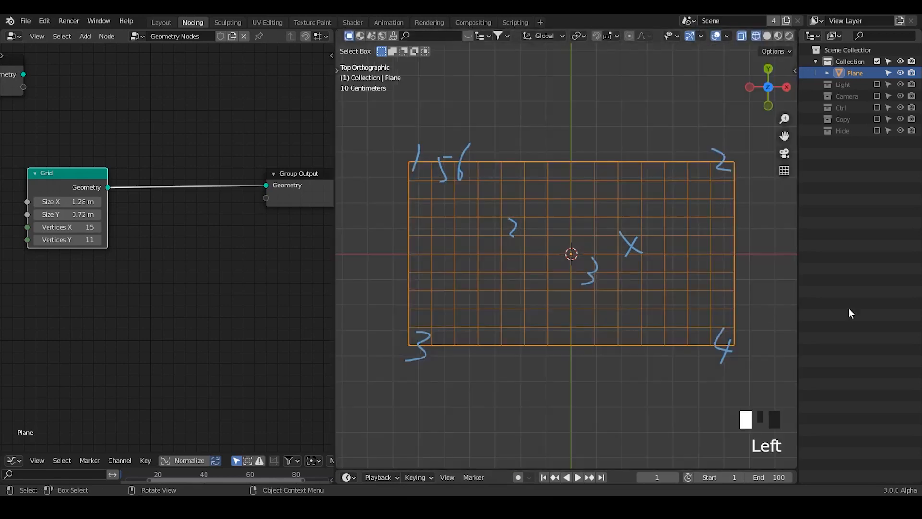
pyautogui.moveTo(802, 477); pyautogui.dragTo(807, 152)
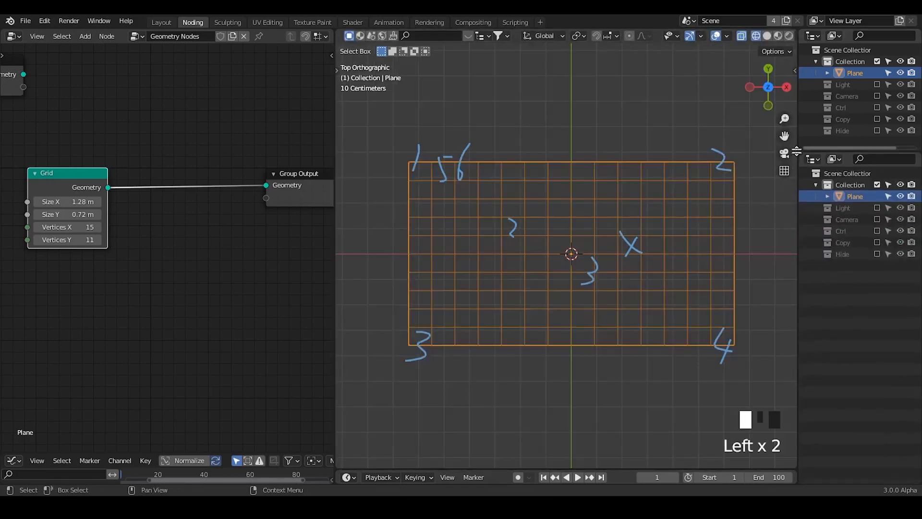
pyautogui.click(810, 159)
pyautogui.click(764, 204)
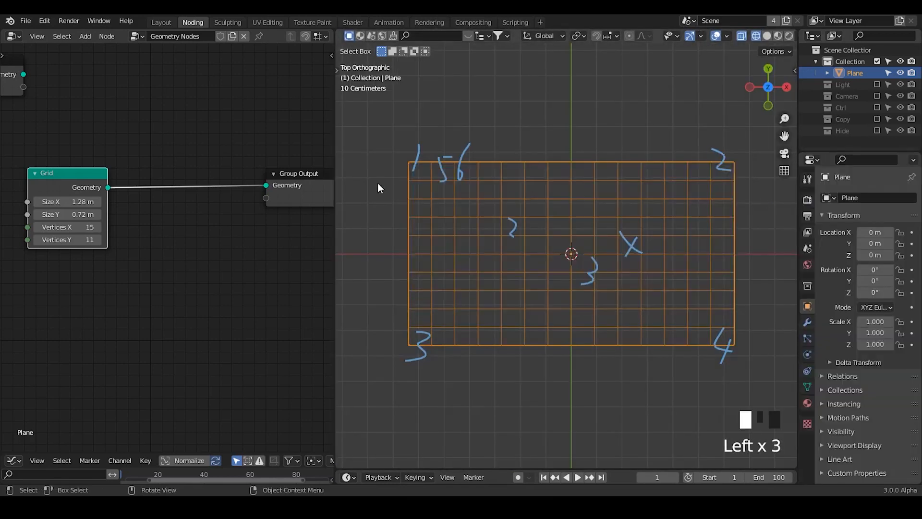
pyautogui.moveTo(336, 162); pyautogui.dragTo(464, 161)
pyautogui.keyDown('ctrl'); pyautogui.moveTo(534, 183); pyautogui.dragTo(496, 191, button='middle'); pyautogui.keyUp('ctrl')
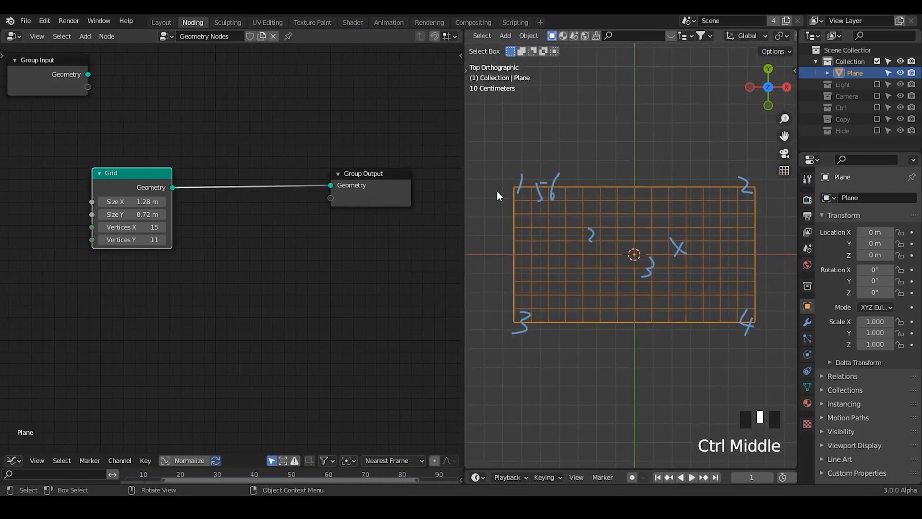
# Move the Grid node aside and insert a Mesh to Points node between it and the Group Output
pyautogui.moveTo(285, 219); pyautogui.dragTo(353, 189, button='middle')
pyautogui.click(206, 118)
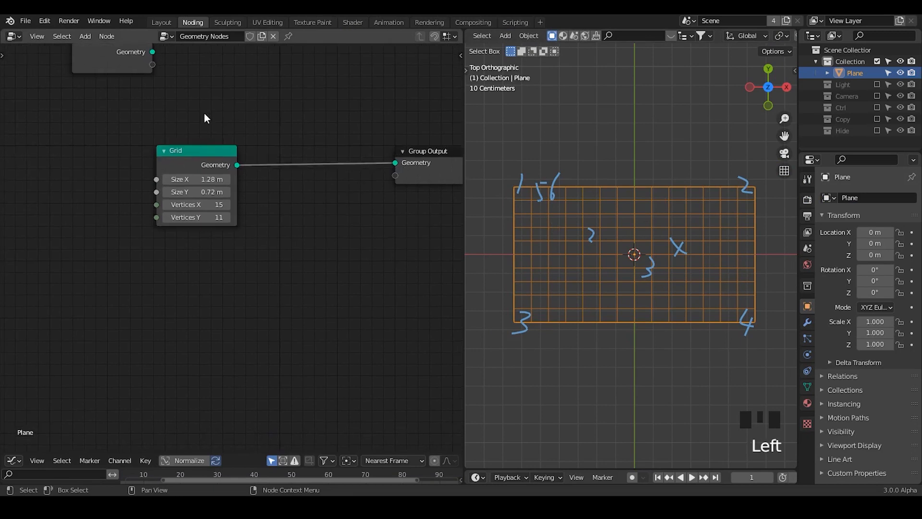
pyautogui.moveTo(218, 153); pyautogui.dragTo(101, 149)
pyautogui.hotkey('ctrl', 'a')
pyautogui.write('mesh to po')
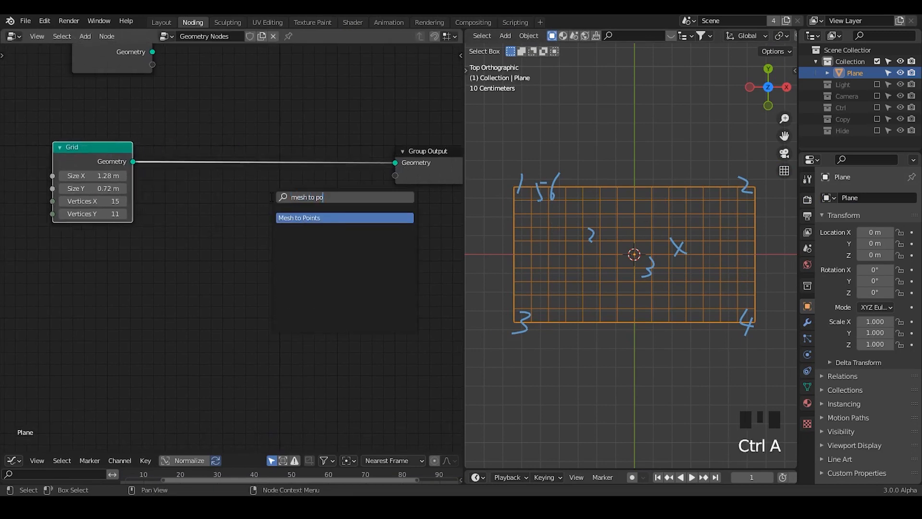
pyautogui.press('Return')
pyautogui.click(315, 179)
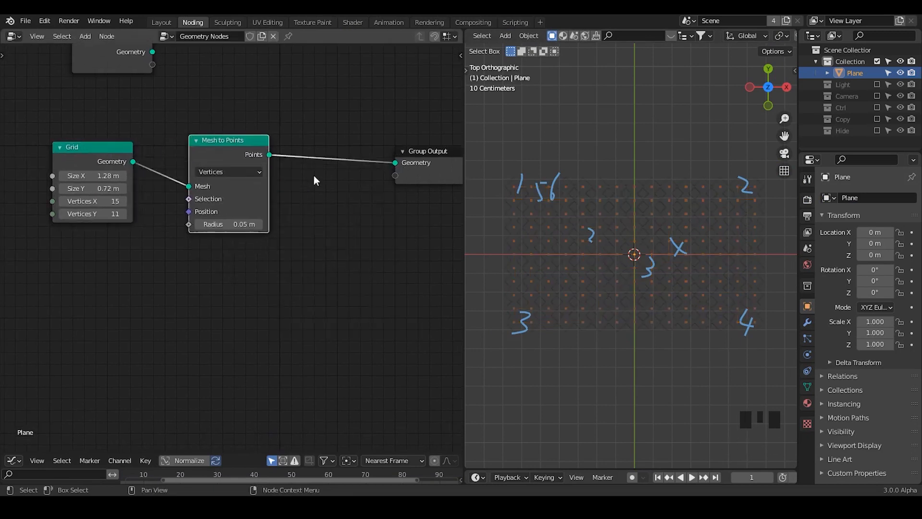
# Insert an Instance on Points node between Mesh to Points and the Group Output
pyautogui.hotkey('ctrl', 'a')
pyautogui.write('point insta')
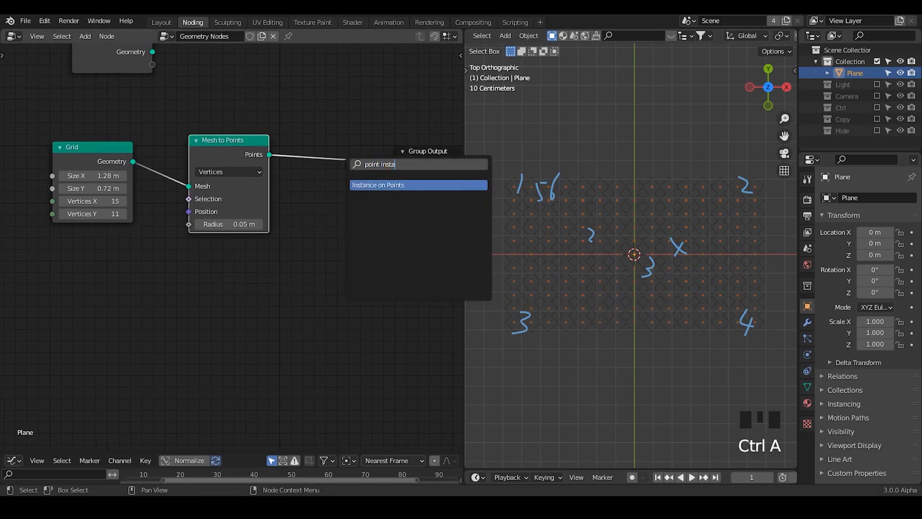
pyautogui.press('Return')
pyautogui.click(339, 145)
# Add a UV Sphere node with 16 segments and link its Geometry to the Instance input of Instance on Points
pyautogui.moveTo(184, 245); pyautogui.dragTo(237, 238, button='middle')
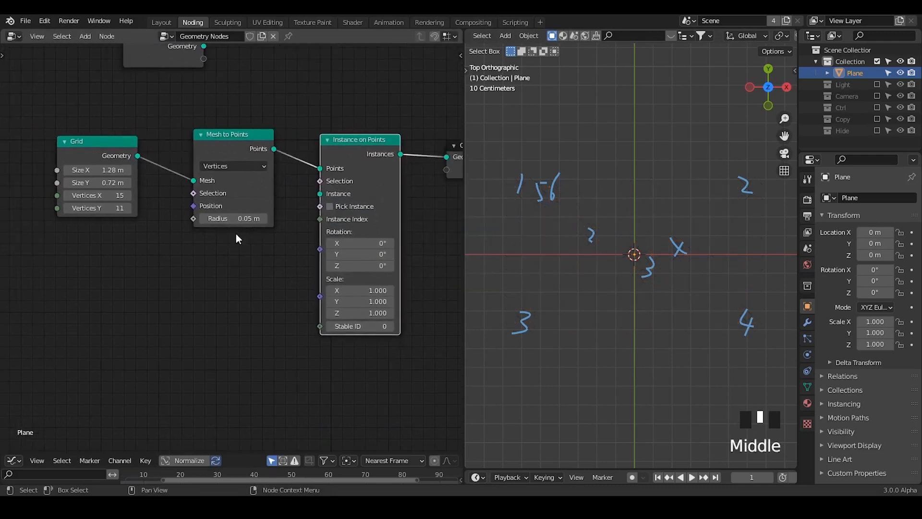
pyautogui.hotkey('ctrl', 'a')
pyautogui.write('uv s')
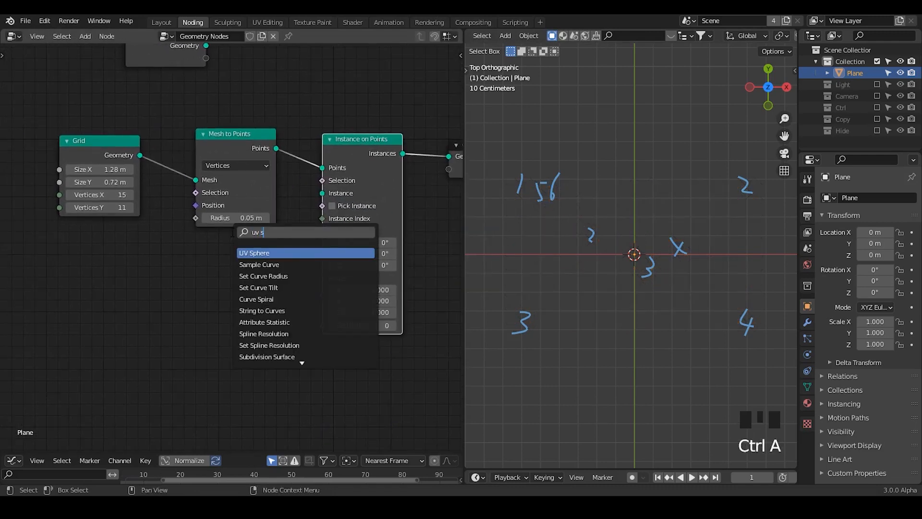
pyautogui.press('Return')
pyautogui.click(305, 254)
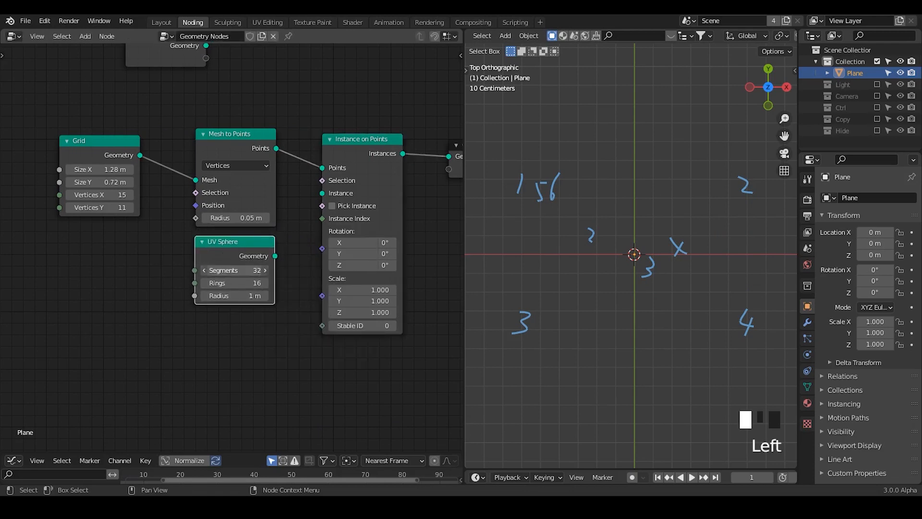
pyautogui.moveTo(275, 255); pyautogui.dragTo(322, 193)
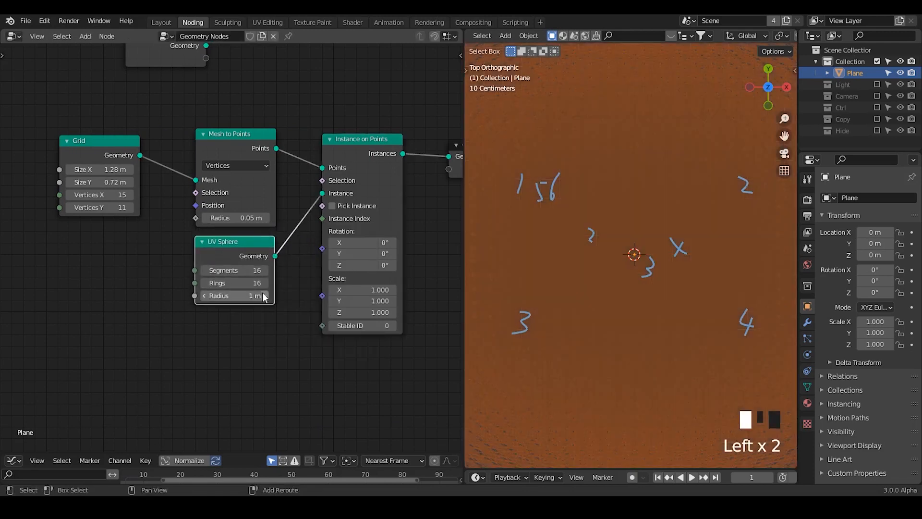
# Set the UV Sphere radius to 0.02 m and display the viewport in solid shading with the handwritten annotations erased
pyautogui.keyDown('shift'); pyautogui.moveTo(235, 295); pyautogui.dragTo(199, 295); pyautogui.keyUp('shift')
pyautogui.moveTo(679, 40); pyautogui.dragTo(466, 41, button='middle')
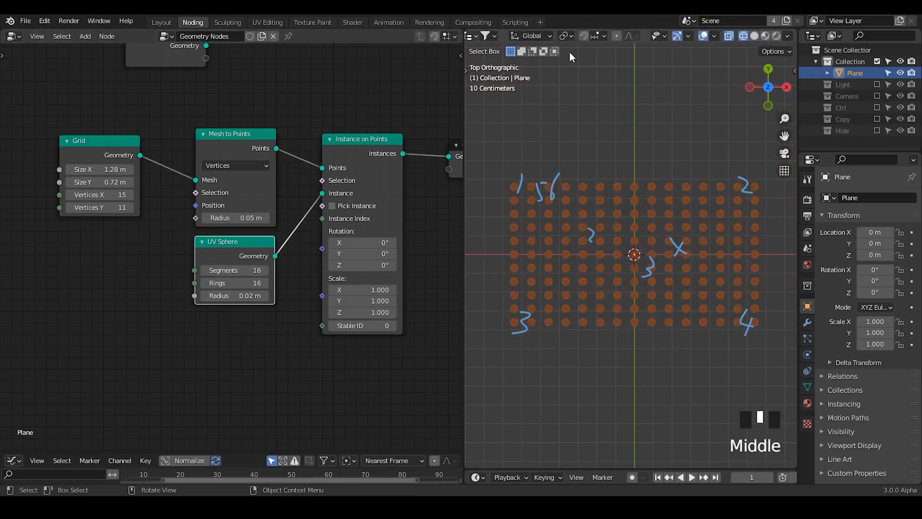
pyautogui.click(754, 35)
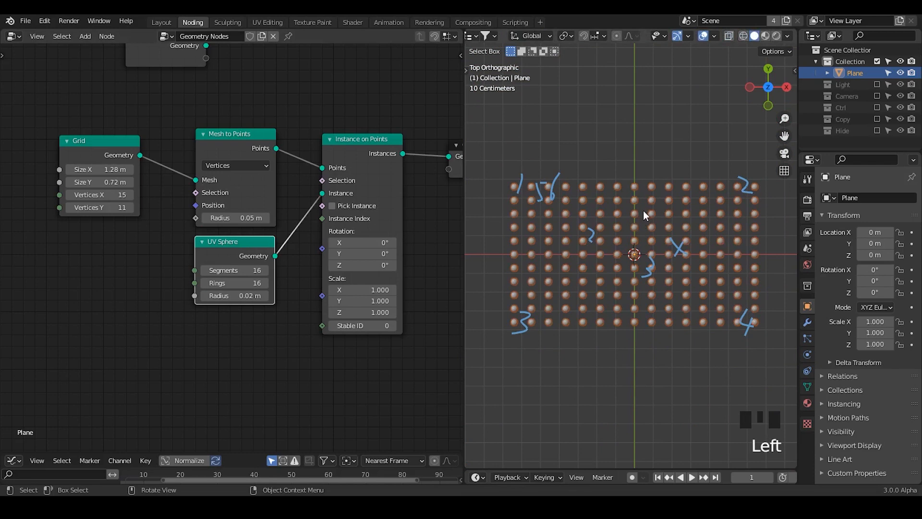
pyautogui.moveTo(614, 184)
pyautogui.mouseDown(button='right')
pyautogui.moveTo(543, 192)
pyautogui.moveTo(481, 336)
pyautogui.moveTo(696, 336)
pyautogui.moveTo(723, 358)
pyautogui.mouseUp(button='right')
# Try the Faces mode on the Mesh to Points node and return it to Vertices
pyautogui.click(225, 166)
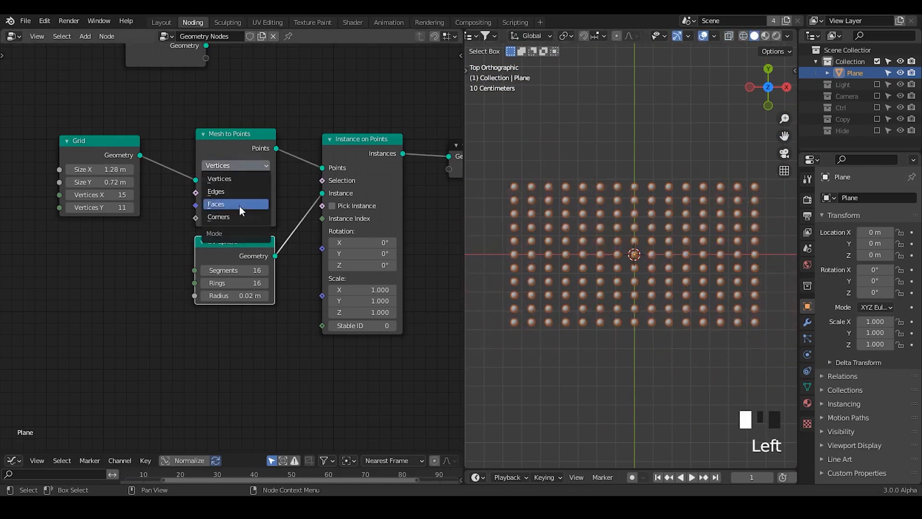
pyautogui.click(217, 204)
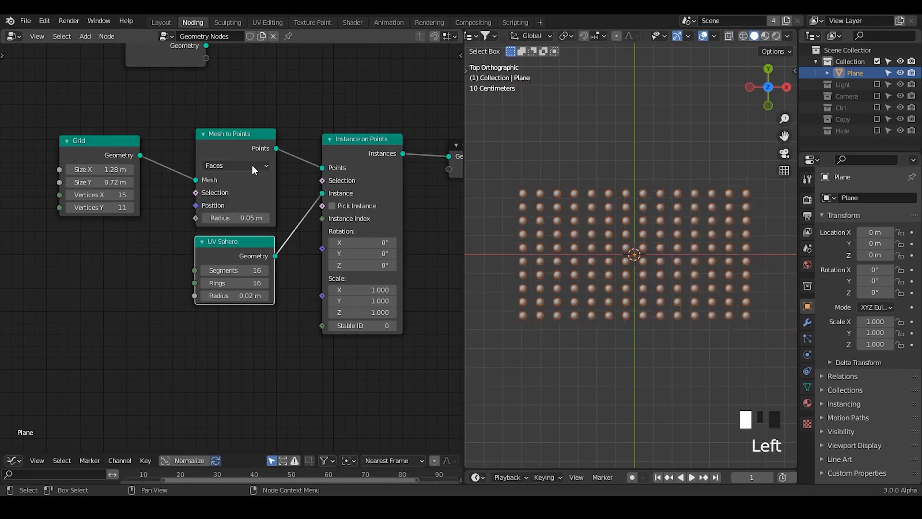
pyautogui.click(254, 165)
pyautogui.click(254, 179)
# Move the Grid and Mesh to Points nodes away from Instance on Points to open a gap before it
pyautogui.moveTo(167, 164); pyautogui.dragTo(251, 171, button='middle')
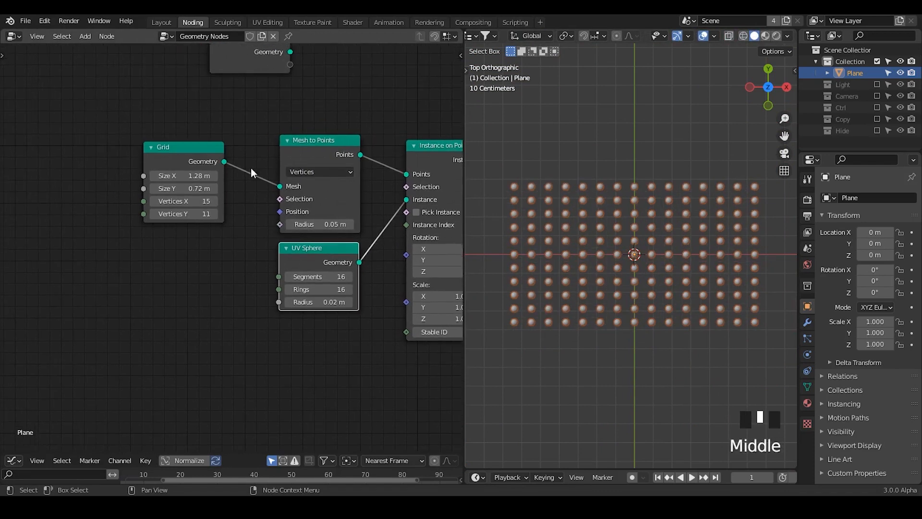
pyautogui.moveTo(188, 151); pyautogui.dragTo(25, 165)
pyautogui.moveTo(294, 142); pyautogui.dragTo(138, 133)
pyautogui.click(286, 158)
pyautogui.click(259, 128)
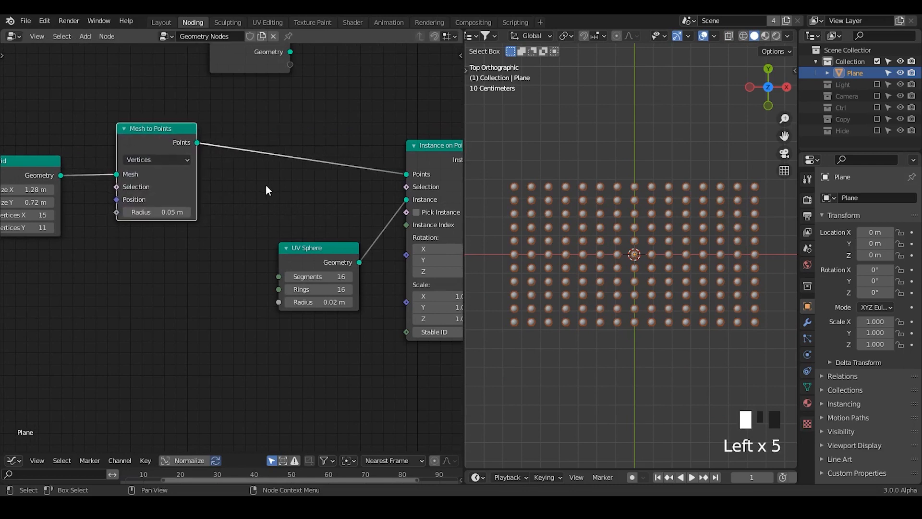
# Try a Set Position node between Mesh to Points and Instance on Points, and remove it again while keeping the link
pyautogui.hotkey('ctrl', 'a')
pyautogui.write('set')
pyautogui.press('Return')
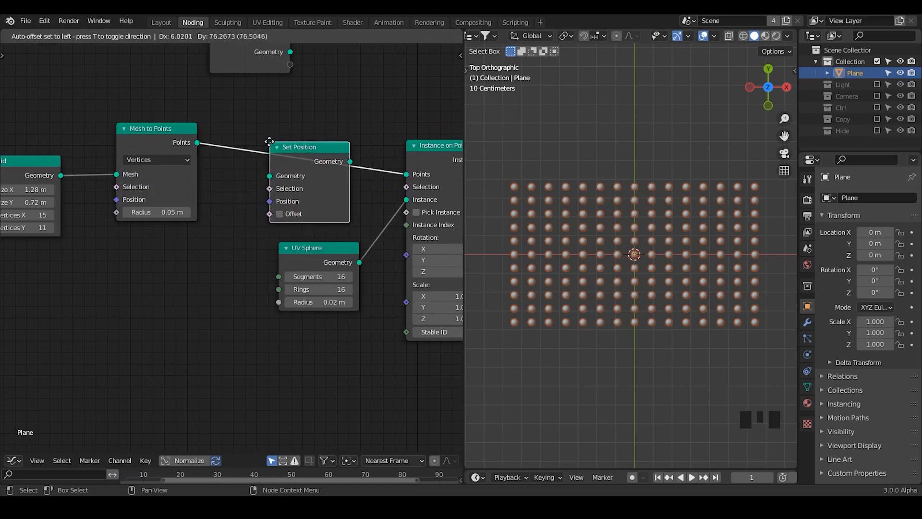
pyautogui.click(268, 138)
pyautogui.moveTo(213, 175); pyautogui.dragTo(290, 156, button='middle')
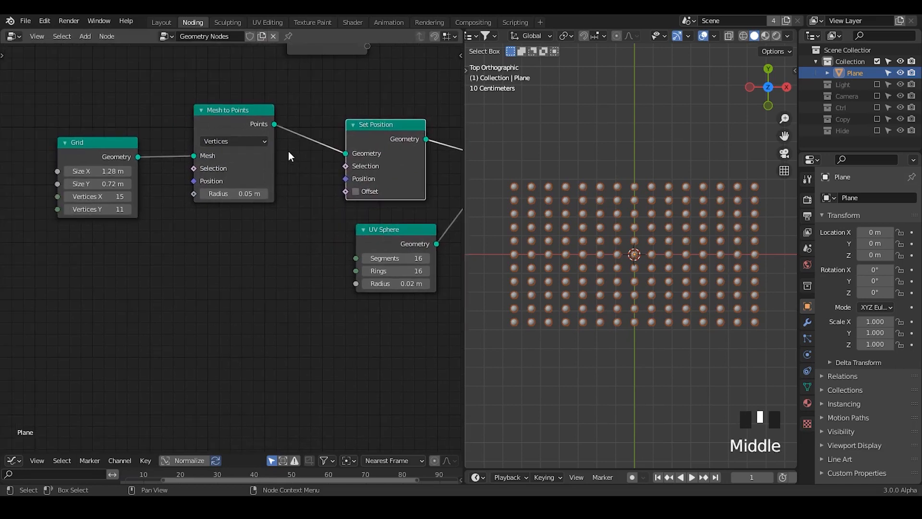
pyautogui.click(365, 142)
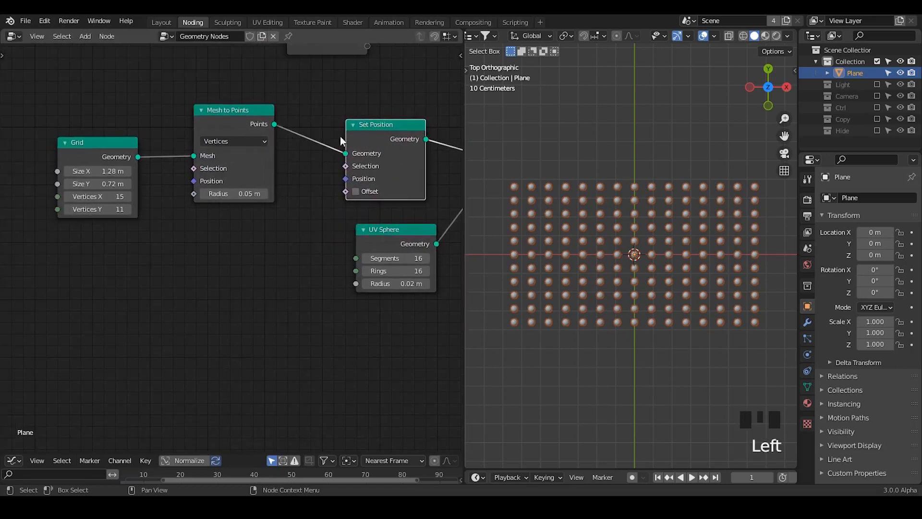
pyautogui.hotkey('ctrl', 'x')
# Move Mesh to Points back toward the UV Sphere node and shift Grid away to widen the space between them
pyautogui.moveTo(269, 126); pyautogui.dragTo(401, 126)
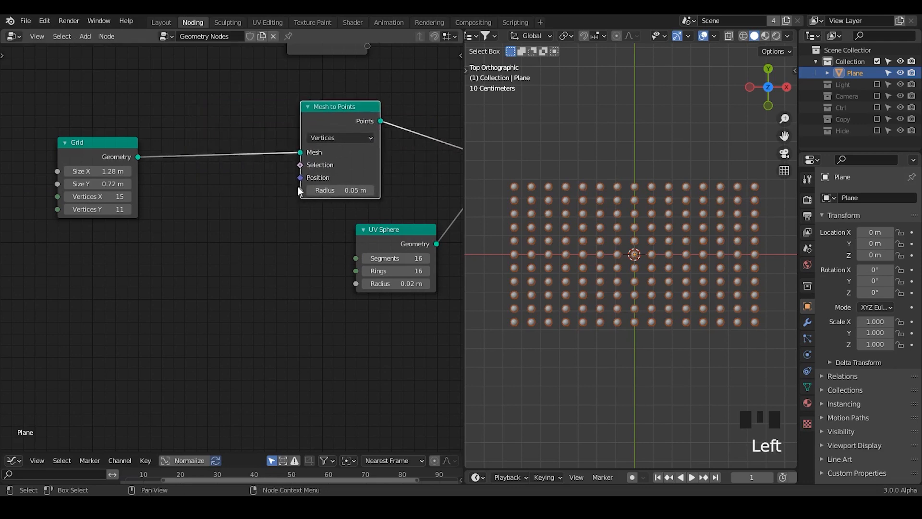
pyautogui.moveTo(301, 179); pyautogui.dragTo(191, 237)
pyautogui.moveTo(228, 230); pyautogui.dragTo(315, 197, button='middle')
pyautogui.moveTo(185, 127); pyautogui.dragTo(142, 122)
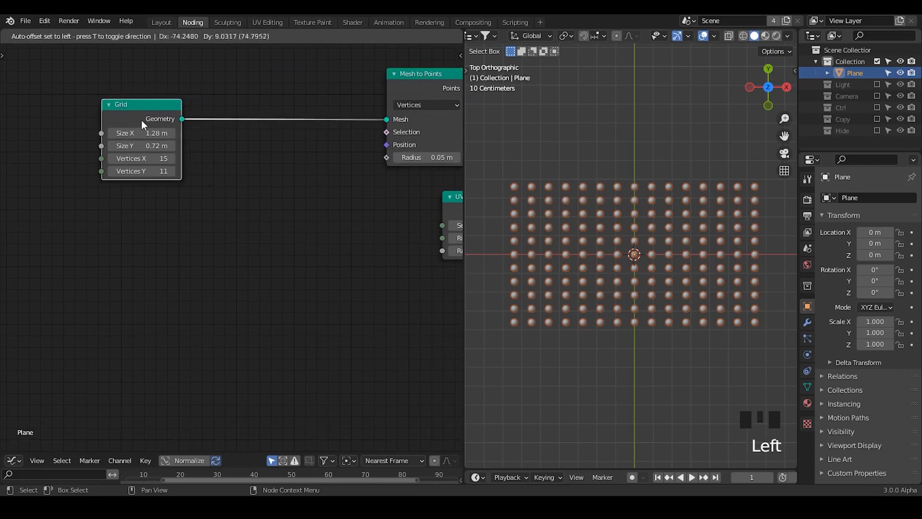
# Add a Random Value node below the link between Grid and Mesh to Points
pyautogui.hotkey('ctrl', 'a')
pyautogui.press('Escape')
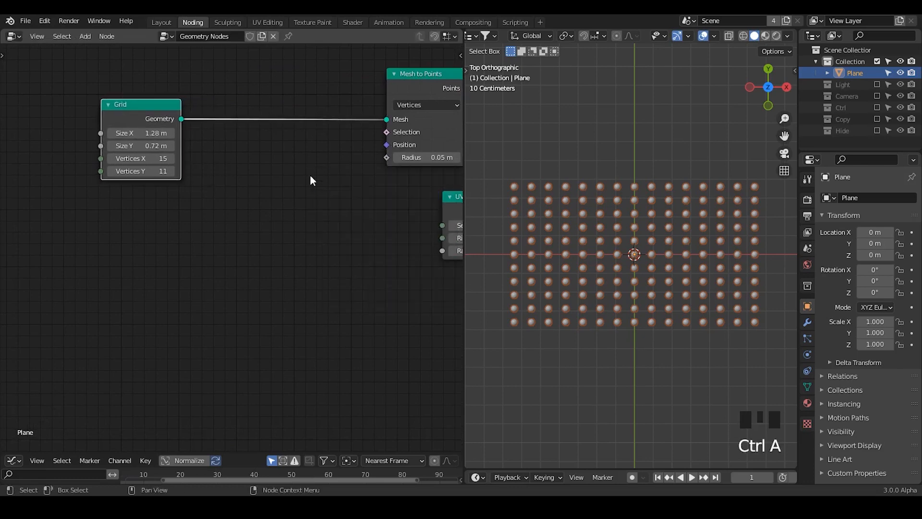
pyautogui.hotkey('ctrl', 'a')
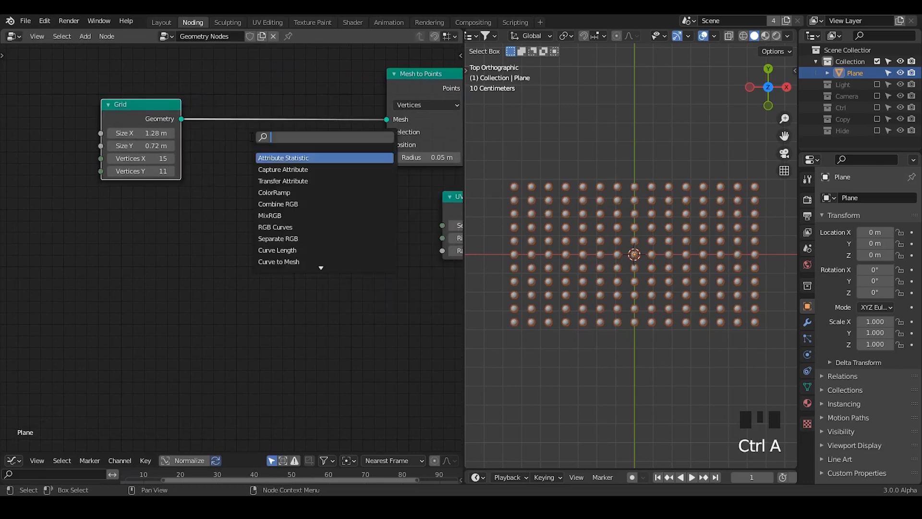
pyautogui.write('random')
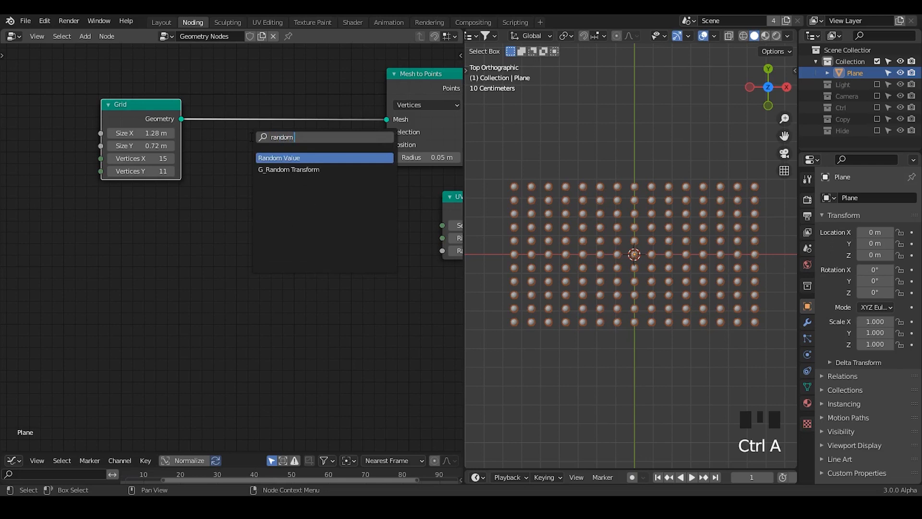
pyautogui.press('Return')
pyautogui.click(255, 207)
# Add the G_Negati node group below the Grid node, on the input side of Random Value
pyautogui.hotkey('ctrl', 'a')
pyautogui.write('negat')
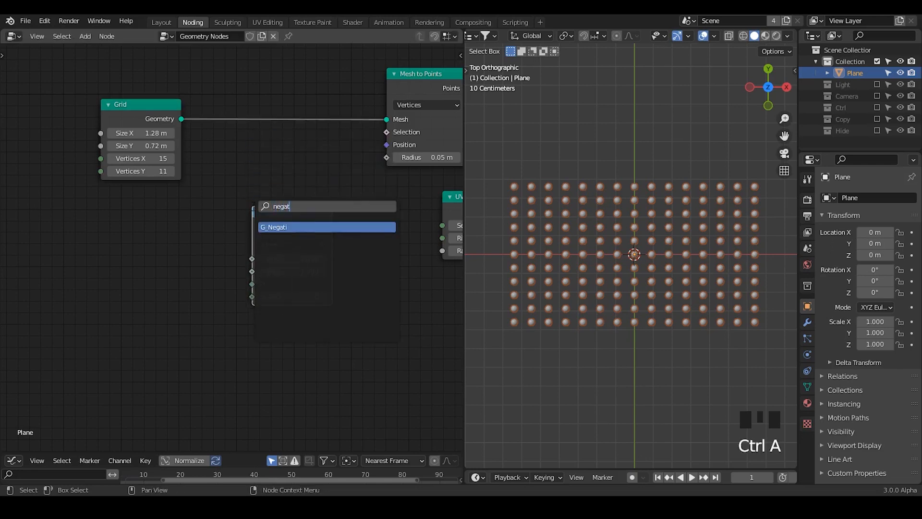
pyautogui.write('i')
pyautogui.press('Return')
pyautogui.click(69, 237)
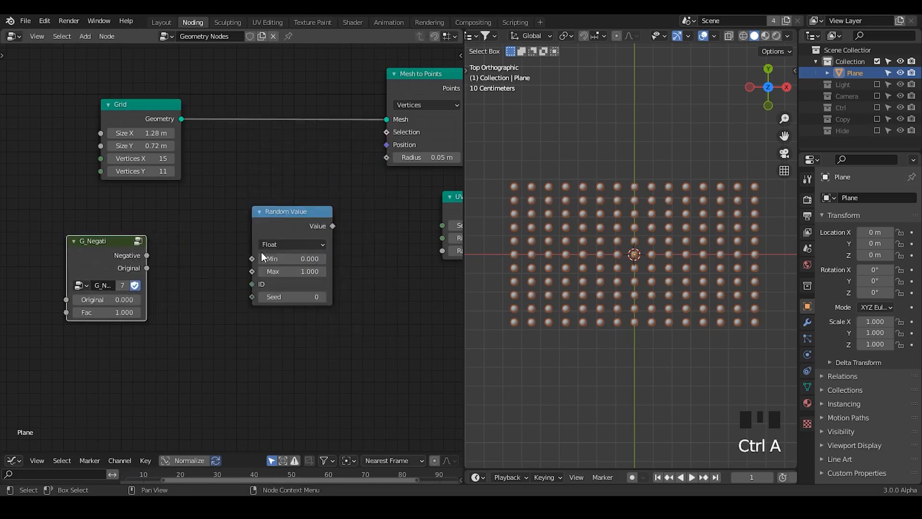
# Set Random Value to Vector and link G_Negati's Negative output to Min and Original output to Max
pyautogui.click(271, 245)
pyautogui.click(280, 283)
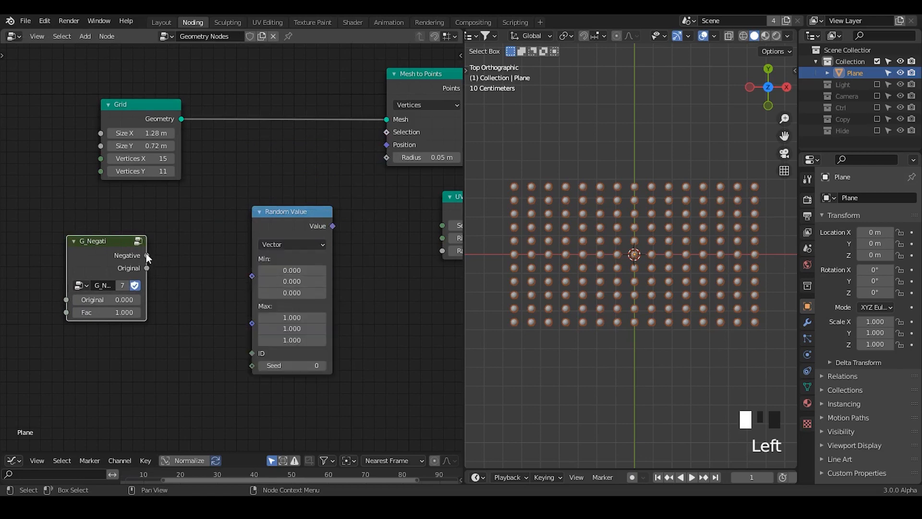
pyautogui.moveTo(147, 258); pyautogui.dragTo(253, 277)
pyautogui.moveTo(147, 268); pyautogui.dragTo(252, 288)
# Set G_Negati's Original to 0.580 and link the Random Value output to the Position input of Mesh to Points
pyautogui.moveTo(283, 211); pyautogui.dragTo(240, 206)
pyautogui.keyDown('shift'); pyautogui.moveTo(106, 300); pyautogui.dragTo(125, 300); pyautogui.keyUp('shift')
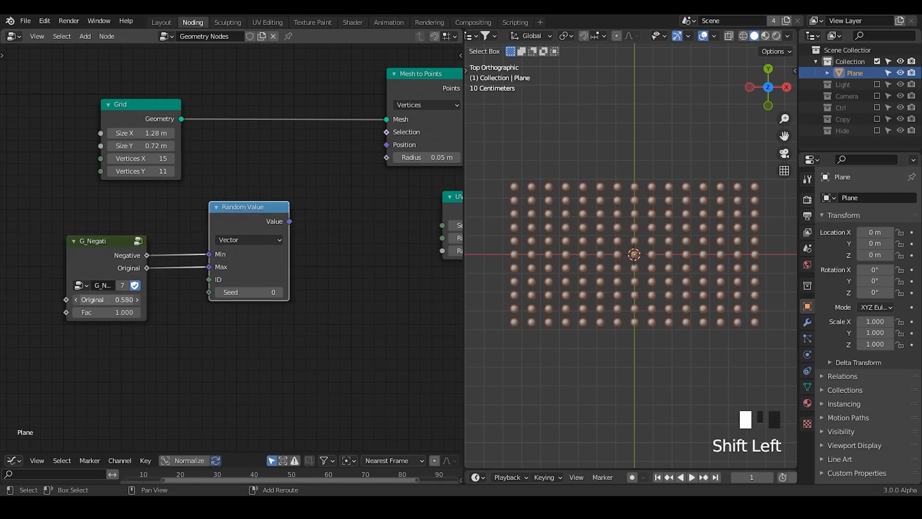
pyautogui.moveTo(263, 232); pyautogui.dragTo(391, 147)
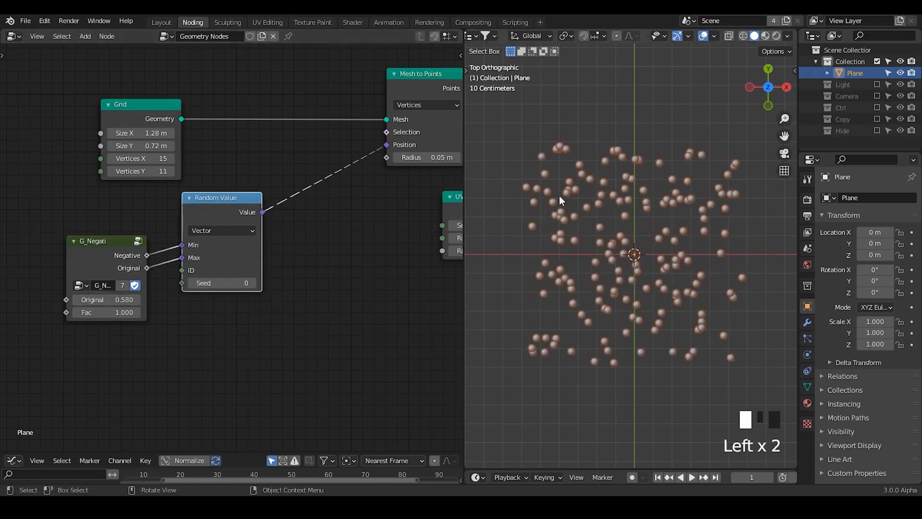
# Insert a Vector Math node set to Multiply on the link between Random Value and the Position input
pyautogui.press('d')
pyautogui.moveTo(597, 340); pyautogui.dragTo(597, 263, button='middle')
pyautogui.press('d')
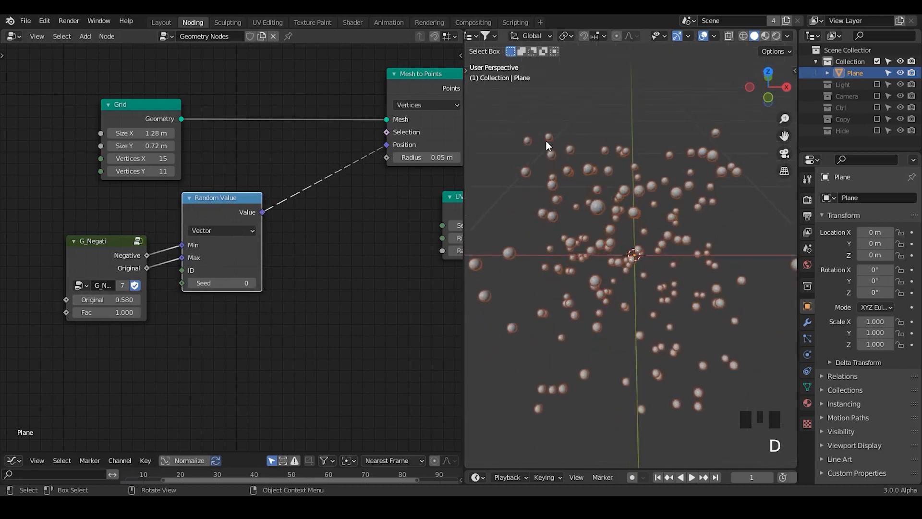
pyautogui.moveTo(530, 134); pyautogui.dragTo(496, 328)
pyautogui.click(768, 71)
pyautogui.moveTo(216, 232); pyautogui.dragTo(250, 221, button='middle')
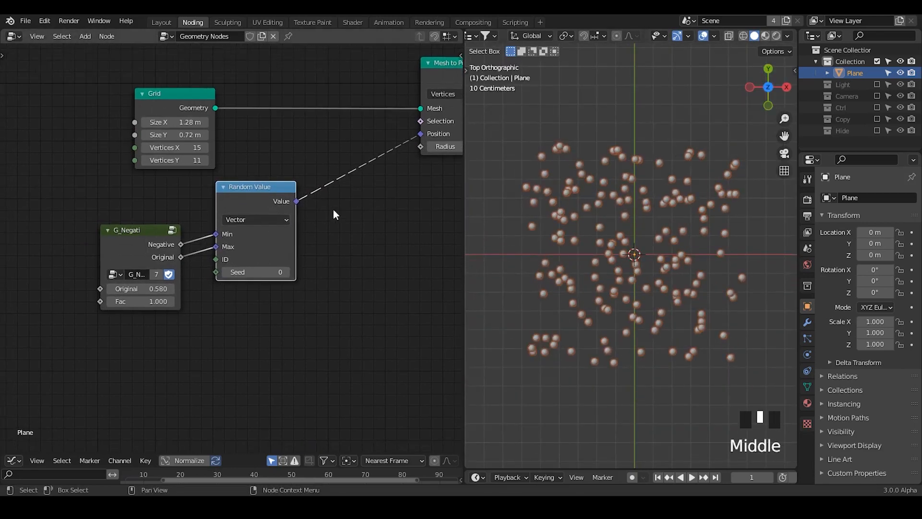
pyautogui.hotkey('ctrl', 'a')
pyautogui.write('vector math')
pyautogui.press('Return')
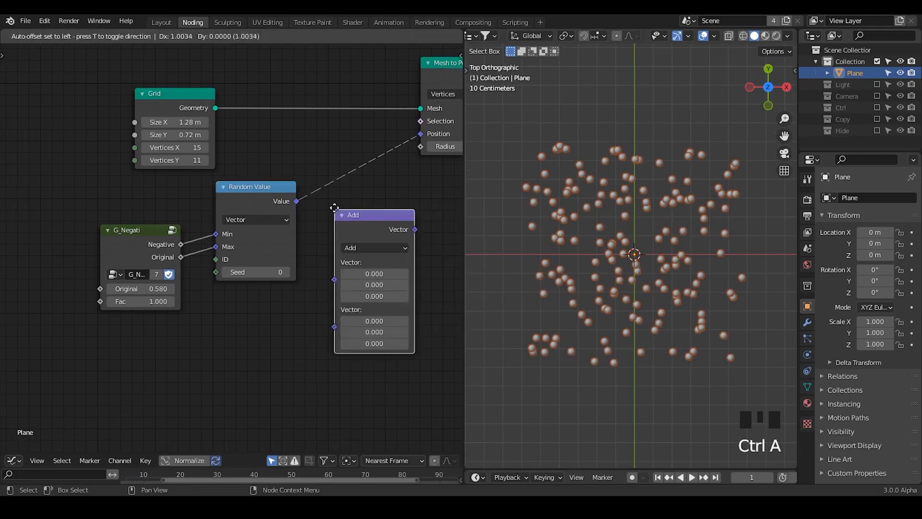
pyautogui.click(323, 166)
pyautogui.click(339, 198)
# Set the Multiply node's vector to 1.000, 1.000, 0.000 to flatten the scattered points onto the XY plane
pyautogui.click(333, 239)
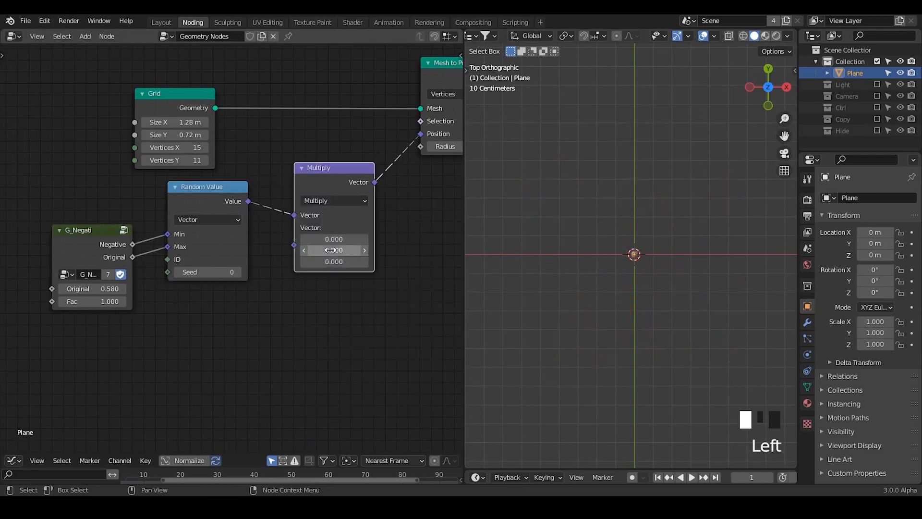
pyautogui.moveTo(335, 179); pyautogui.dragTo(325, 177)
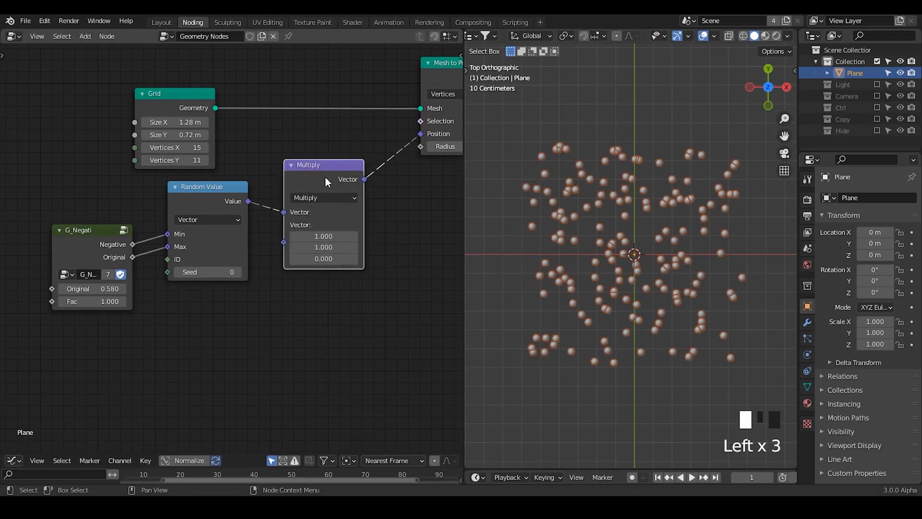
pyautogui.moveTo(719, 326); pyautogui.dragTo(616, 246, button='middle')
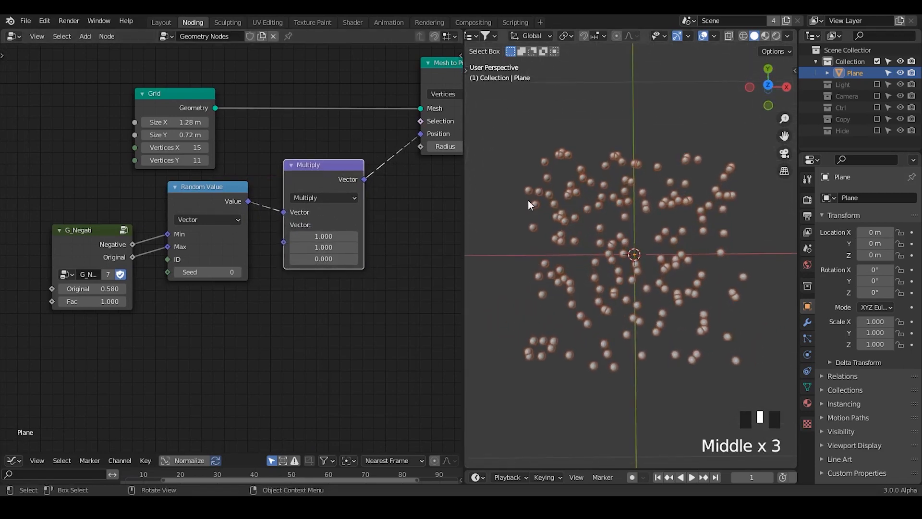
# Move the G_Negati, Random Value and Multiply nodes together away from Mesh to Points to free space before it
pyautogui.moveTo(394, 206); pyautogui.dragTo(45, 348)
pyautogui.press('g')
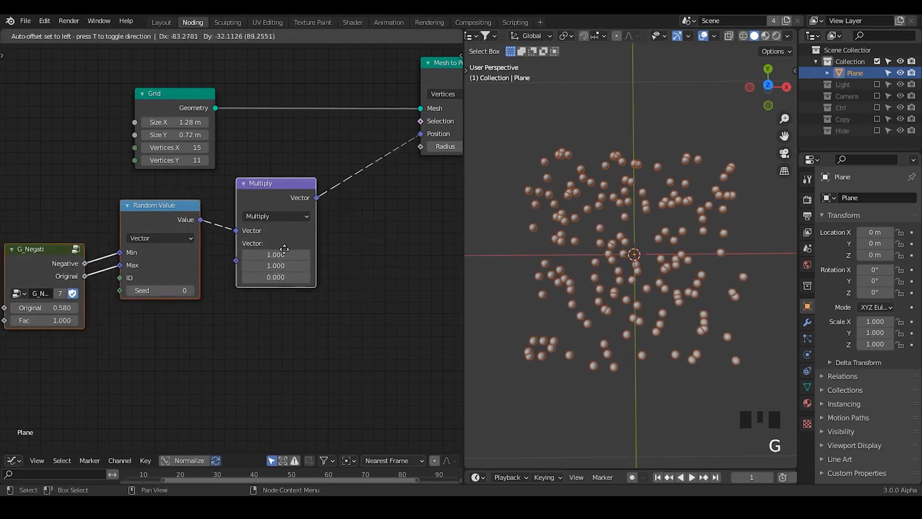
pyautogui.click(263, 258)
# Duplicate the Multiply node and insert the copy on the link between Multiply and the Position input
pyautogui.hotkey('ctrl', 'a')
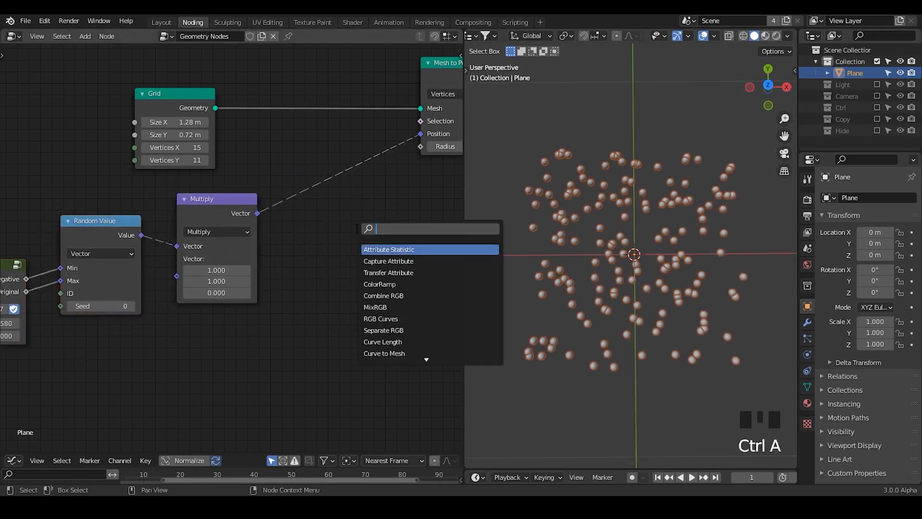
pyautogui.click(212, 208)
pyautogui.hotkey('shift', 'd')
pyautogui.click(348, 198)
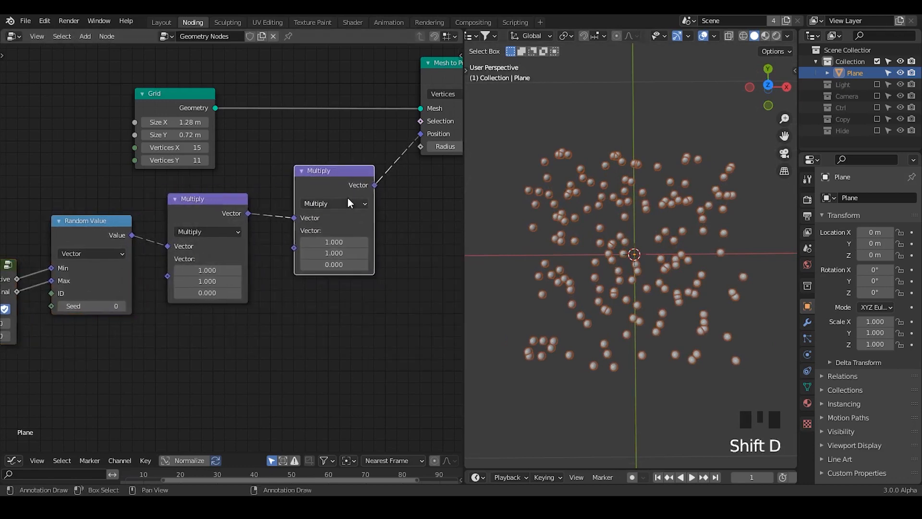
# Switch the duplicated vector math node to Snap and set its X and Y increments to 0.080
pyautogui.click(347, 203)
pyautogui.click(392, 339)
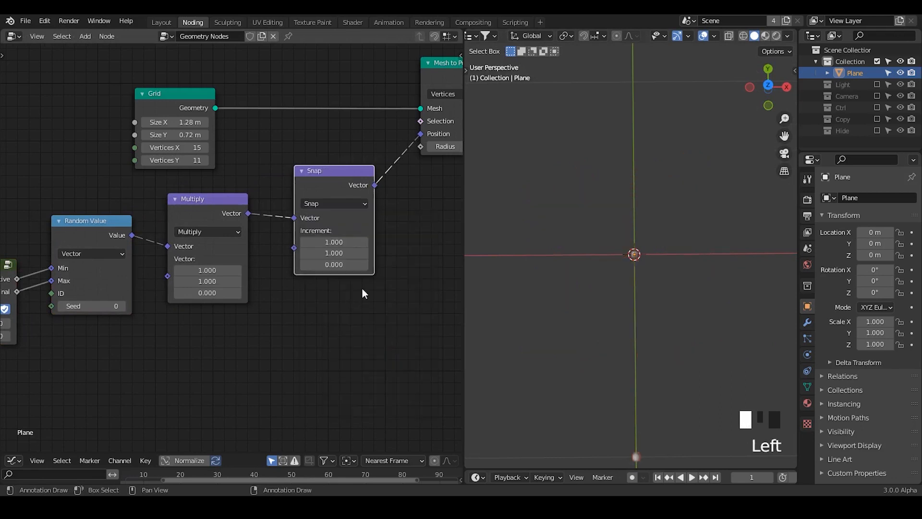
pyautogui.keyDown('shift'); pyautogui.click(334, 241); pyautogui.keyUp('shift')
pyautogui.moveTo(334, 241)
pyautogui.keyDown('shift'); pyautogui.mouseDown()
pyautogui.moveTo(291, 242)
pyautogui.moveTo(337, 243)
pyautogui.mouseUp(); pyautogui.keyUp('shift')
# Set the Multiply node's vector X to 1.280 and Y to 0.720 to match the grid's proportions
pyautogui.moveTo(255, 282); pyautogui.dragTo(301, 278, button='middle')
pyautogui.click(263, 265)
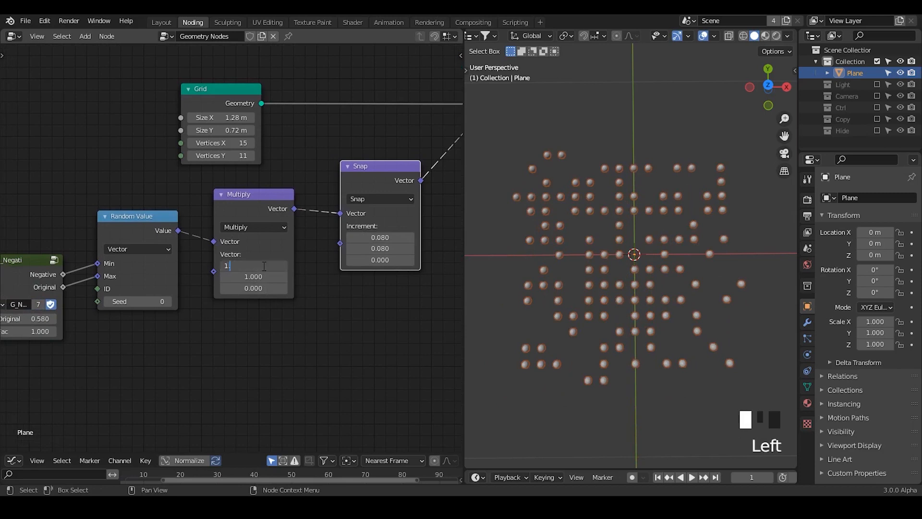
pyautogui.click(263, 277)
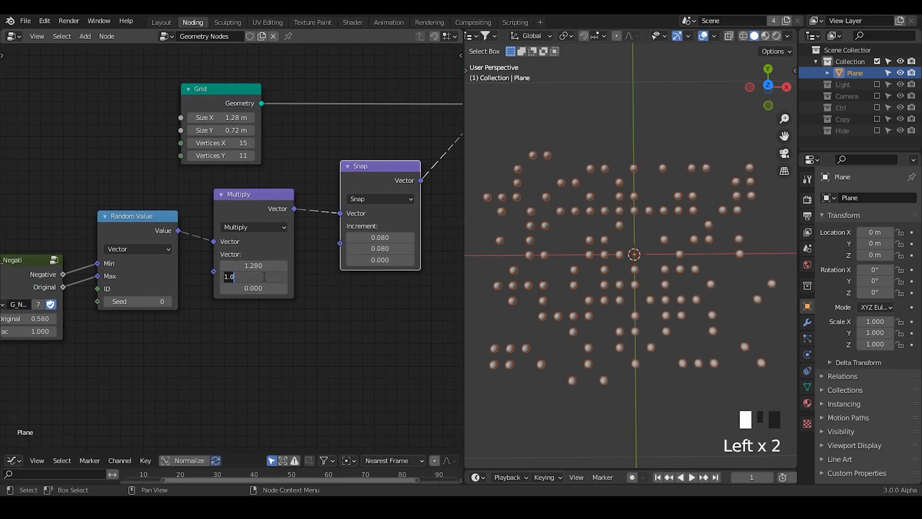
pyautogui.write('0.72')
pyautogui.press('Return')
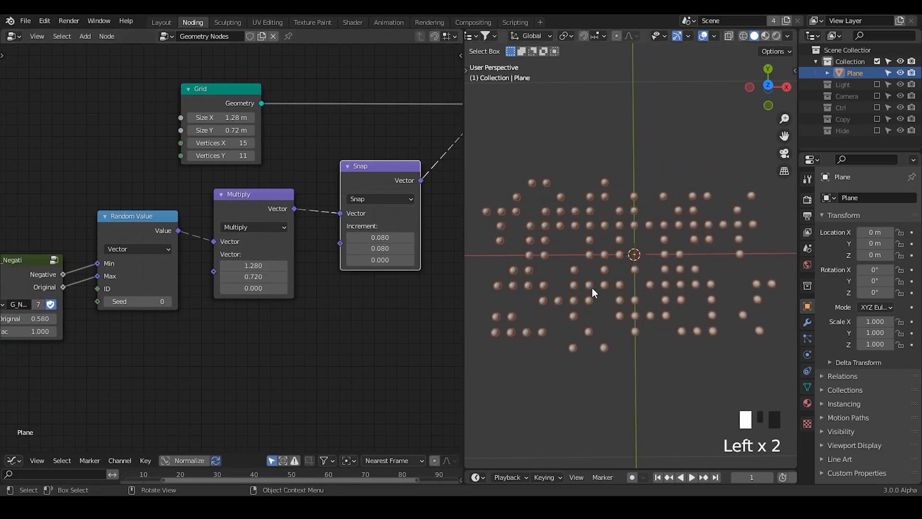
pyautogui.keyDown('ctrl'); pyautogui.moveTo(592, 287); pyautogui.dragTo(589, 292, button='middle'); pyautogui.keyUp('ctrl')
# Mute and unmute the Mesh to Points node repeatedly to compare the regular grid with the randomly snapped points
pyautogui.moveTo(375, 185); pyautogui.dragTo(207, 229, button='middle')
pyautogui.click(329, 110)
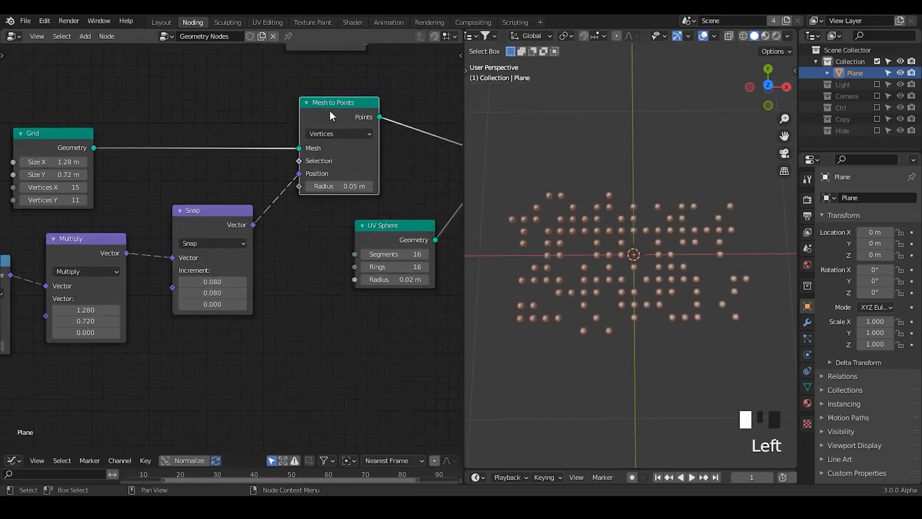
pyautogui.press('m')
pyautogui.press('m')
pyautogui.press('m')
pyautogui.press('m')
pyautogui.press('m')
pyautogui.press('m')
pyautogui.press('m')
pyautogui.press('m')
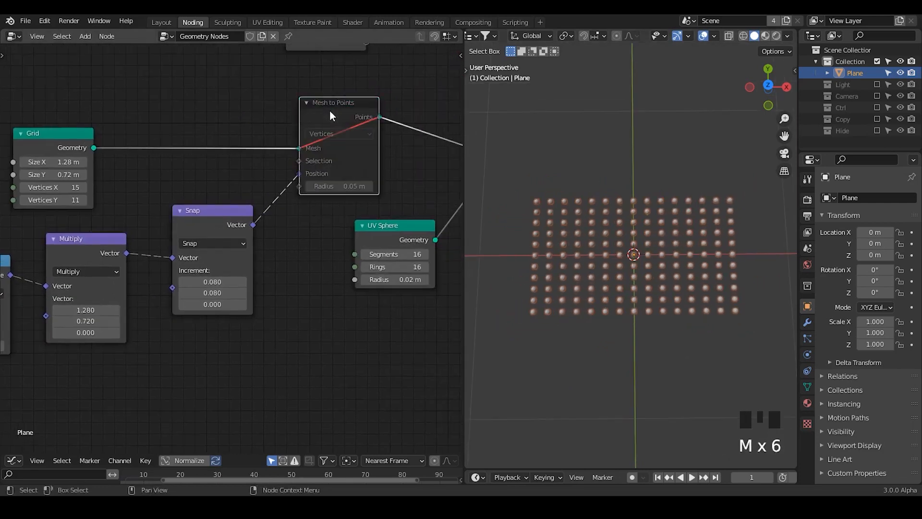
pyautogui.click(334, 103)
pyautogui.press('m')
pyautogui.press('m')
pyautogui.press('m')
pyautogui.press('m')
pyautogui.press('m')
pyautogui.press('m')
pyautogui.press('m')
pyautogui.press('m')
pyautogui.press('m')
pyautogui.press('m')
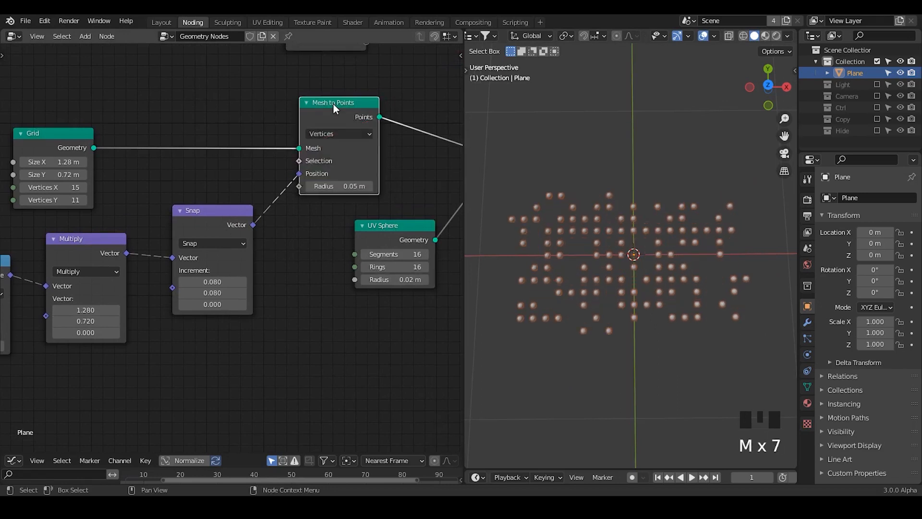
# Toggle the muting of Mesh to Points a few more times to check the snapped points against the original grid
pyautogui.press('m')
pyautogui.press('m')
pyautogui.press('m')
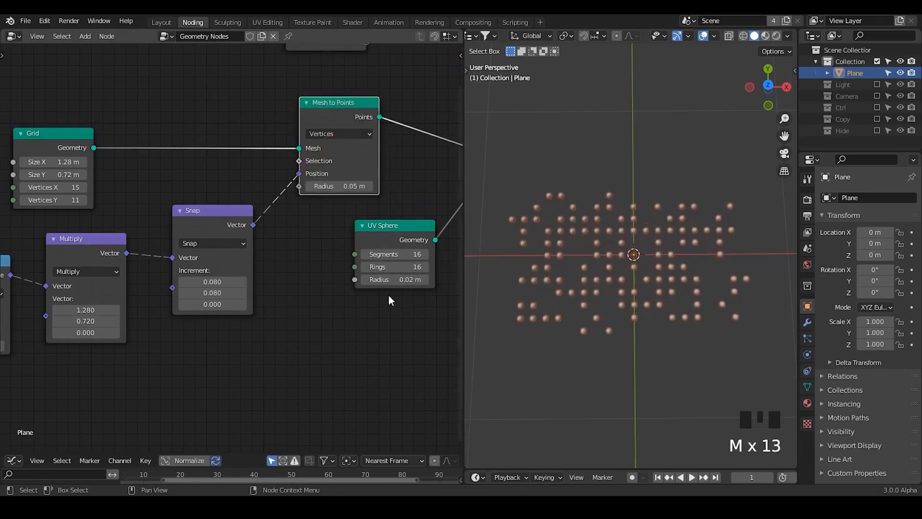
# Move the Grid node farther from Mesh to Points and above the randomizing node chain
pyautogui.moveTo(191, 202); pyautogui.dragTo(265, 216, button='middle')
pyautogui.moveTo(156, 160); pyautogui.dragTo(86, 131)
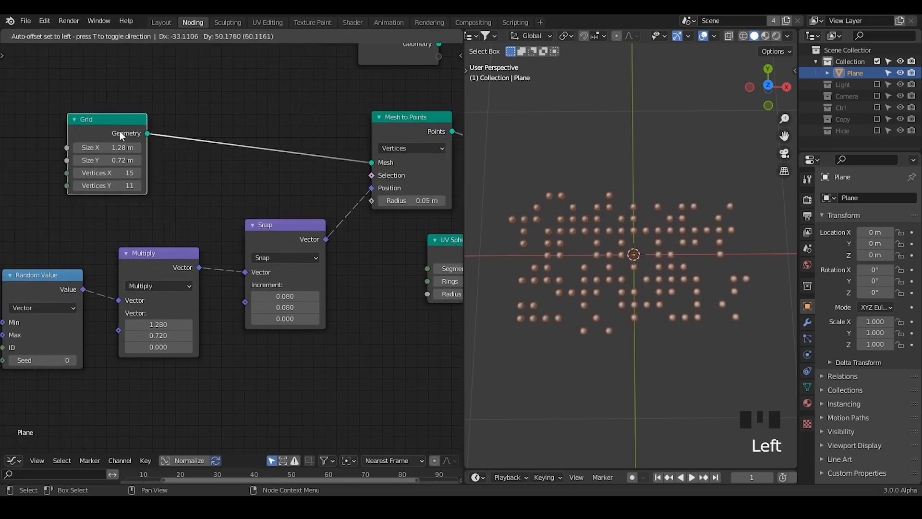
pyautogui.moveTo(291, 276); pyautogui.dragTo(411, 226, button='middle')
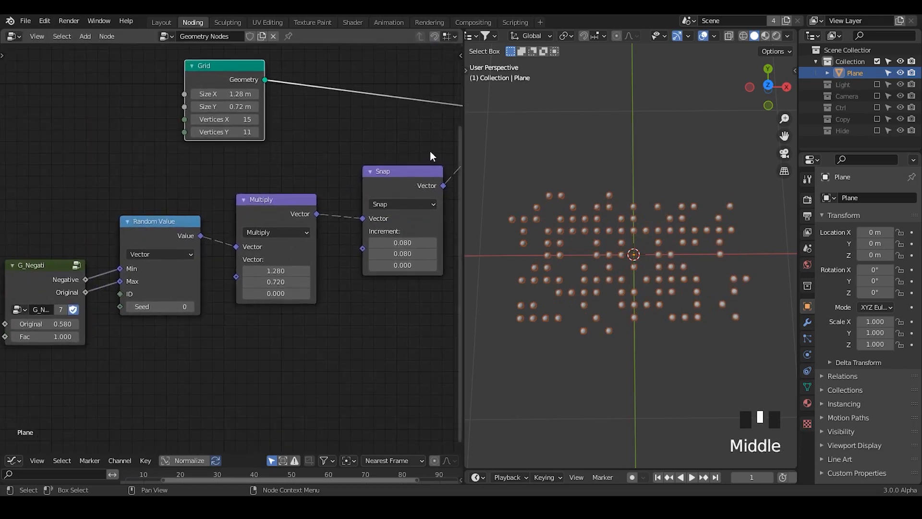
pyautogui.moveTo(430, 151); pyautogui.dragTo(1, 422)
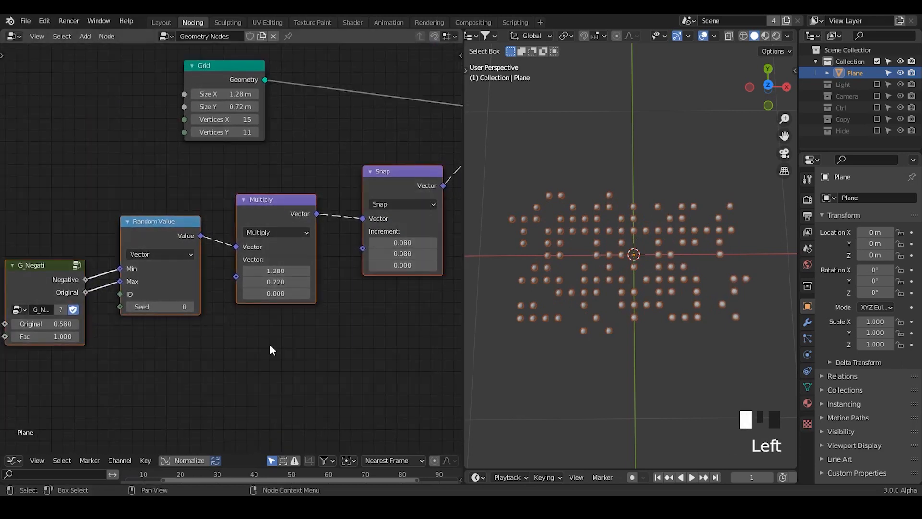
pyautogui.moveTo(354, 310); pyautogui.dragTo(252, 376, button='middle')
pyautogui.moveTo(129, 124); pyautogui.dragTo(111, 110)
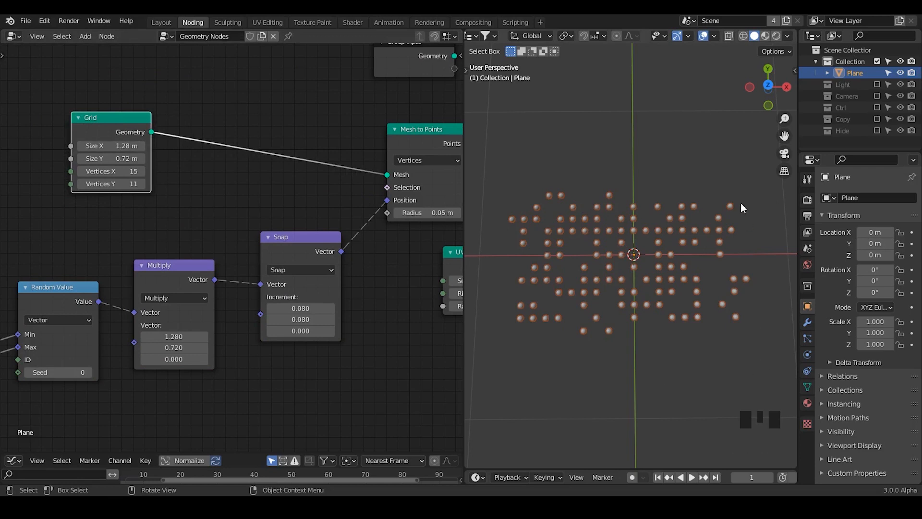
# Mark a point of the grid with a quick viewport annotation and erase it
pyautogui.click(549, 208)
pyautogui.moveTo(551, 209); pyautogui.dragTo(546, 213)
pyautogui.moveTo(546, 213); pyautogui.dragTo(531, 230, button='right')
# Insert an Instance on Points node between Grid and Mesh to Points, with the Grid connected to its Instance input
pyautogui.hotkey('ctrl', 'a')
pyautogui.write('point ins')
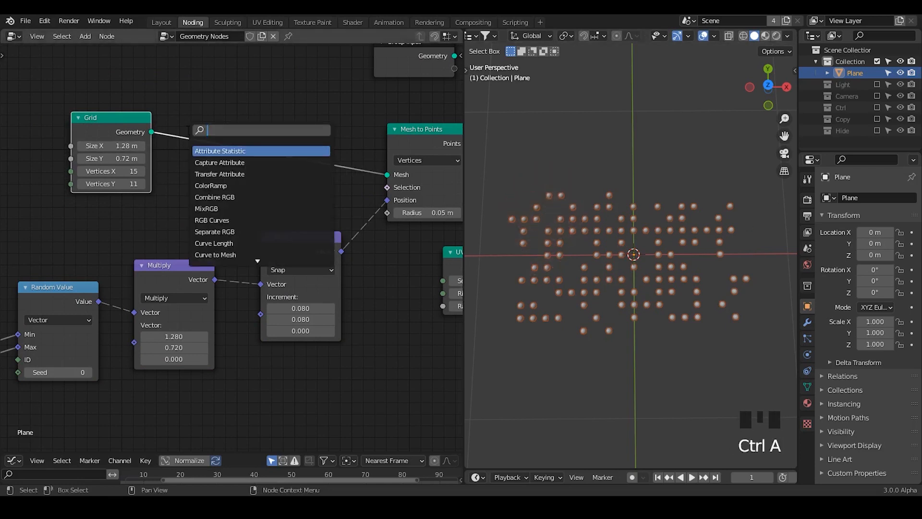
pyautogui.press('Return')
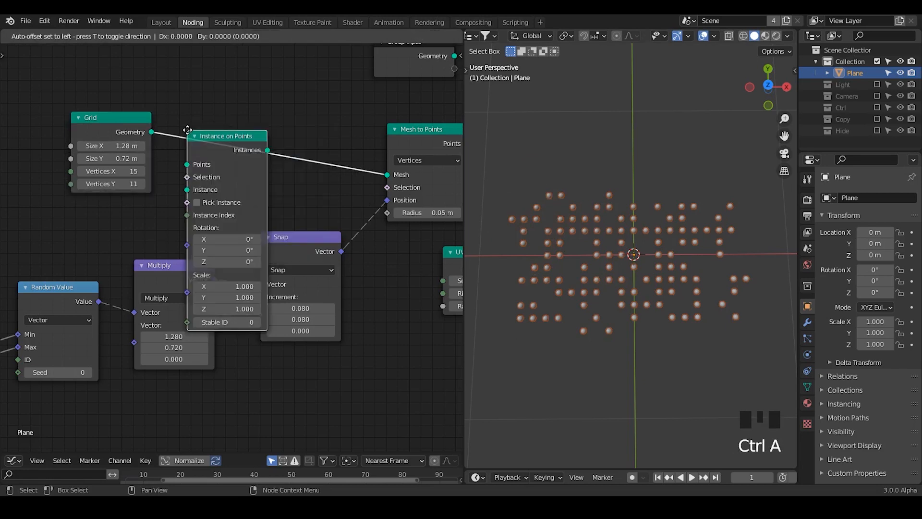
pyautogui.click(198, 108)
pyautogui.moveTo(197, 108); pyautogui.dragTo(298, 150, button='middle')
pyautogui.moveTo(298, 147); pyautogui.dragTo(302, 172)
pyautogui.moveTo(334, 115); pyautogui.dragTo(352, 87)
pyautogui.moveTo(222, 154); pyautogui.dragTo(172, 140)
# Add a Mesh Line node and connect its geometry to the Points input of the first Instance on Points node
pyautogui.hotkey('ctrl', 'a')
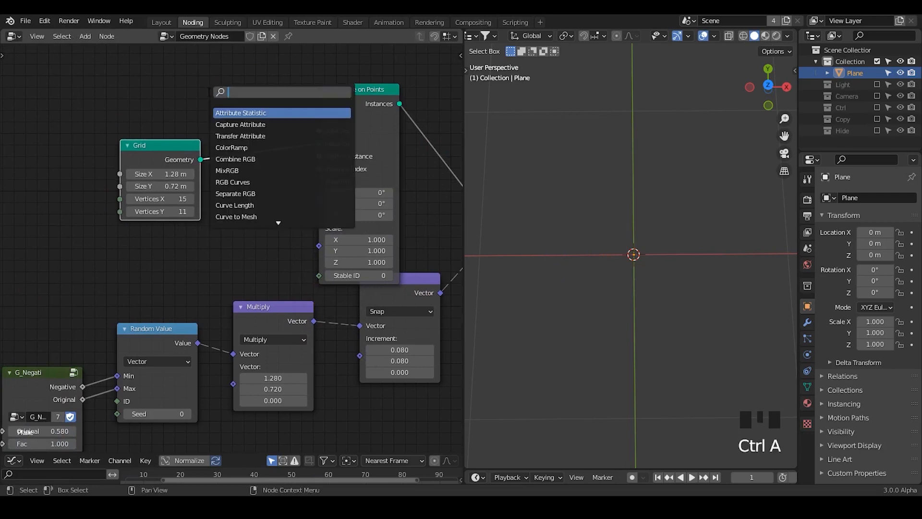
pyautogui.write('mesh line')
pyautogui.press('Return')
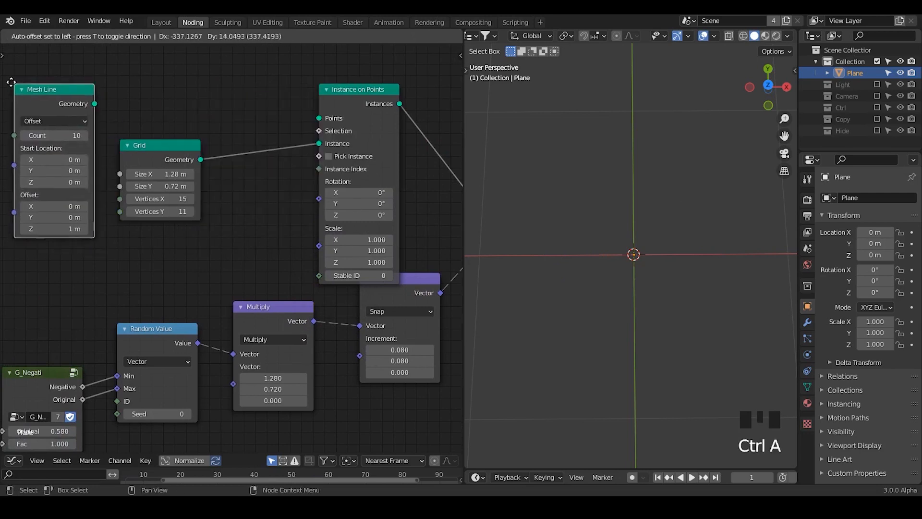
pyautogui.click(11, 82)
pyautogui.moveTo(132, 344); pyautogui.dragTo(220, 233, button='middle')
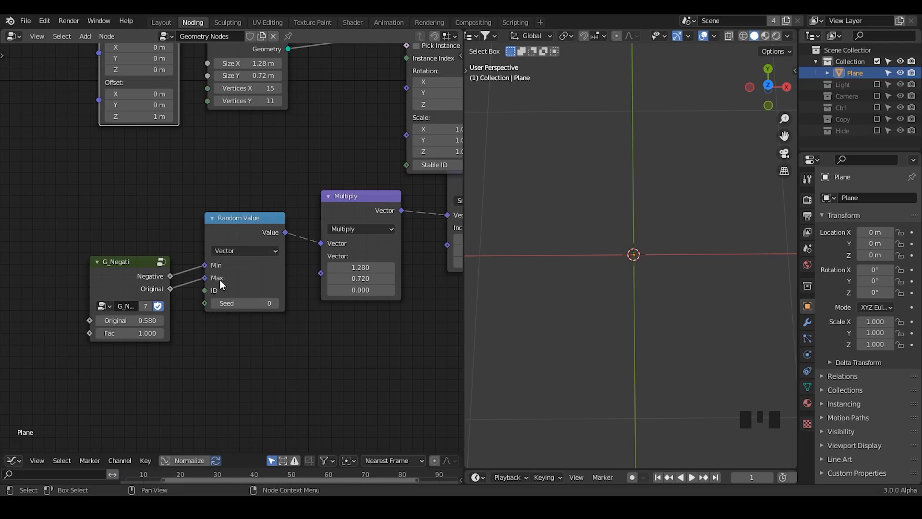
pyautogui.moveTo(272, 179); pyautogui.dragTo(236, 353, button='middle')
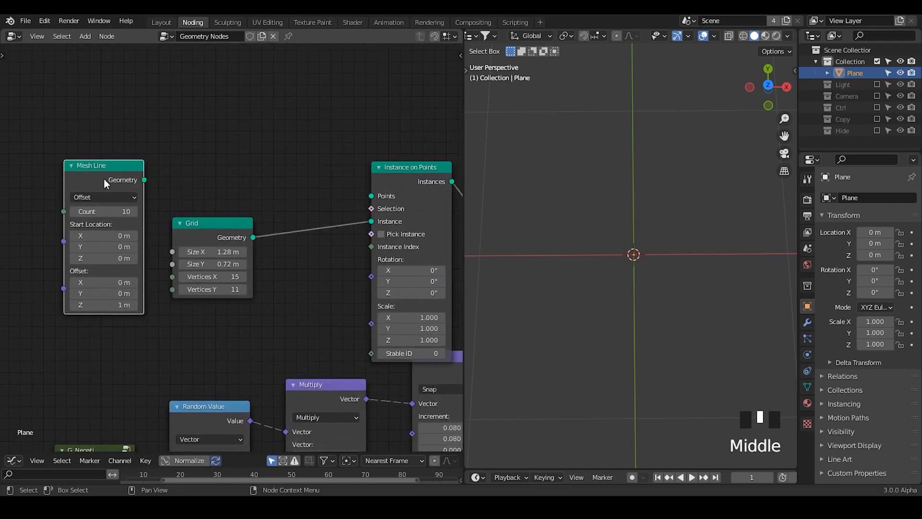
pyautogui.moveTo(107, 181); pyautogui.dragTo(372, 198)
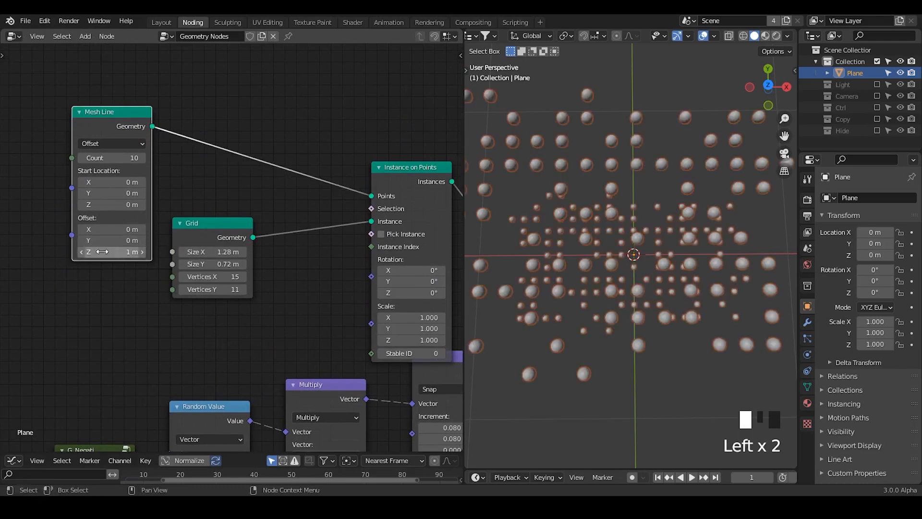
# Set the Mesh Line's Z offset to 0 m and arrange the Mesh Line and Grid nodes beside Instance on Points
pyautogui.click(111, 252)
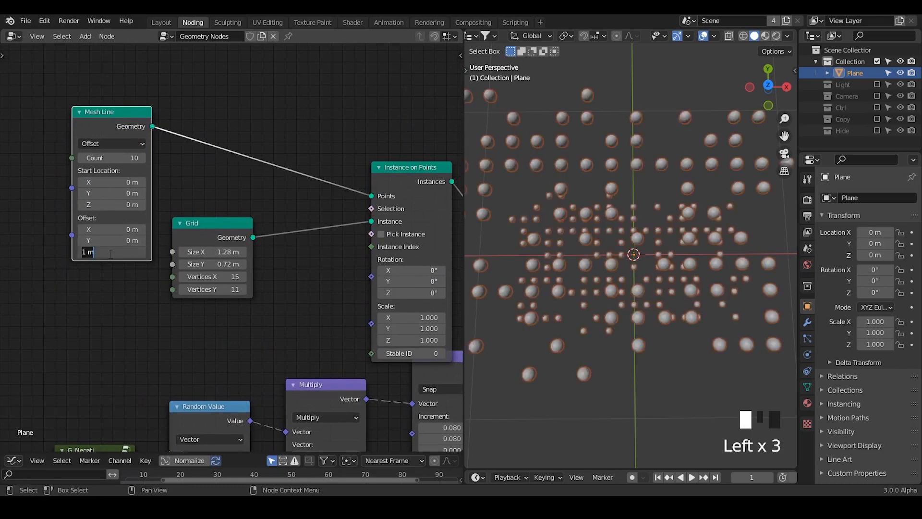
pyautogui.write('0')
pyautogui.press('Return')
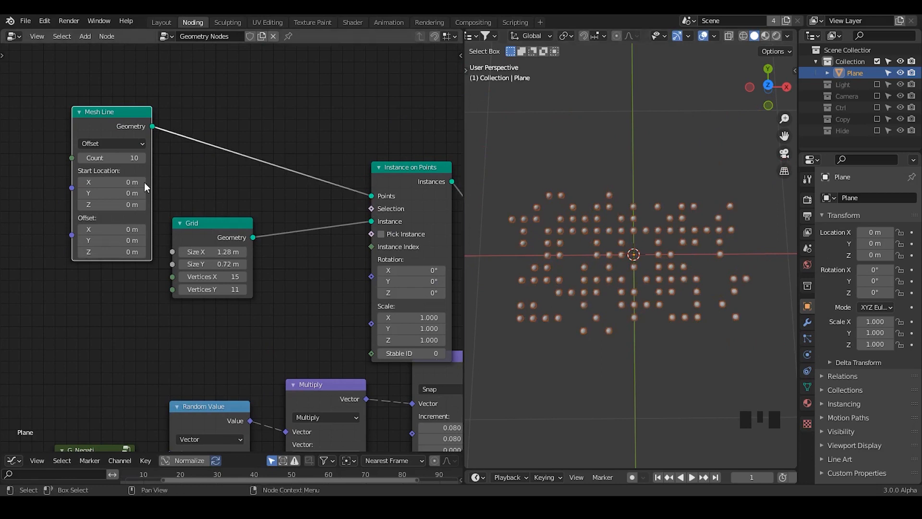
pyautogui.click(127, 124)
pyautogui.moveTo(127, 125); pyautogui.dragTo(177, 111)
pyautogui.moveTo(221, 239); pyautogui.dragTo(226, 274)
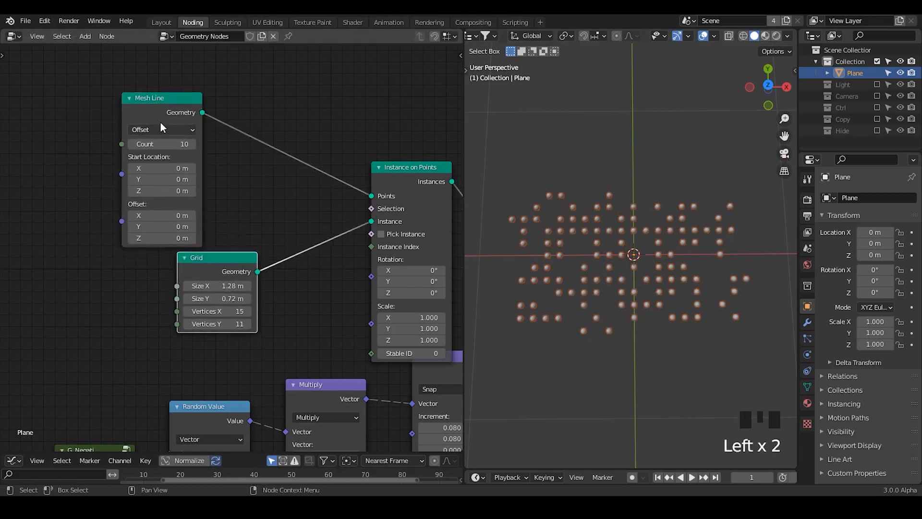
pyautogui.moveTo(157, 116); pyautogui.dragTo(211, 115)
# Insert a Realize Instances node between the first Instance on Points node and Mesh to Points
pyautogui.moveTo(422, 216); pyautogui.dragTo(409, 173, button='middle')
pyautogui.hotkey('ctrl', 'a')
pyautogui.write('realize')
pyautogui.press('Return')
pyautogui.click(292, 194)
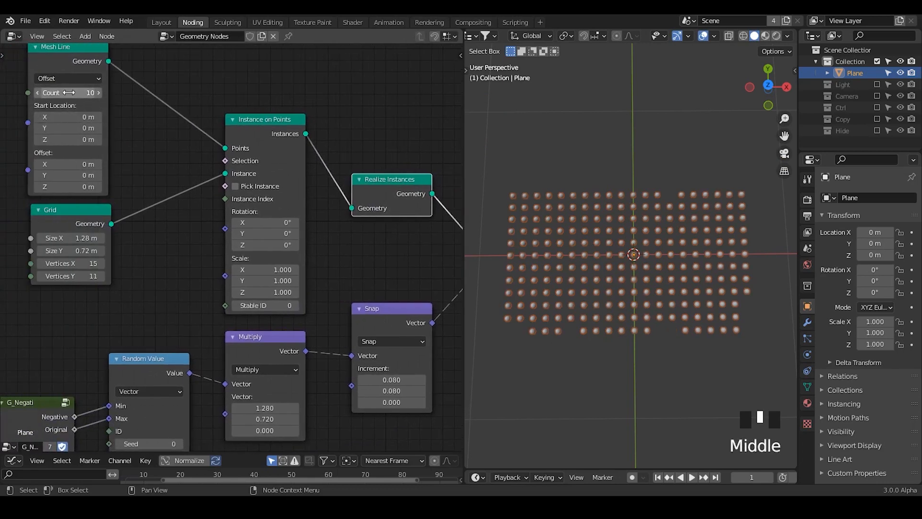
# Set the Mesh Line's count to 35 and the G_Negati group's Original value to 0.550
pyautogui.moveTo(72, 93); pyautogui.dragTo(82, 92)
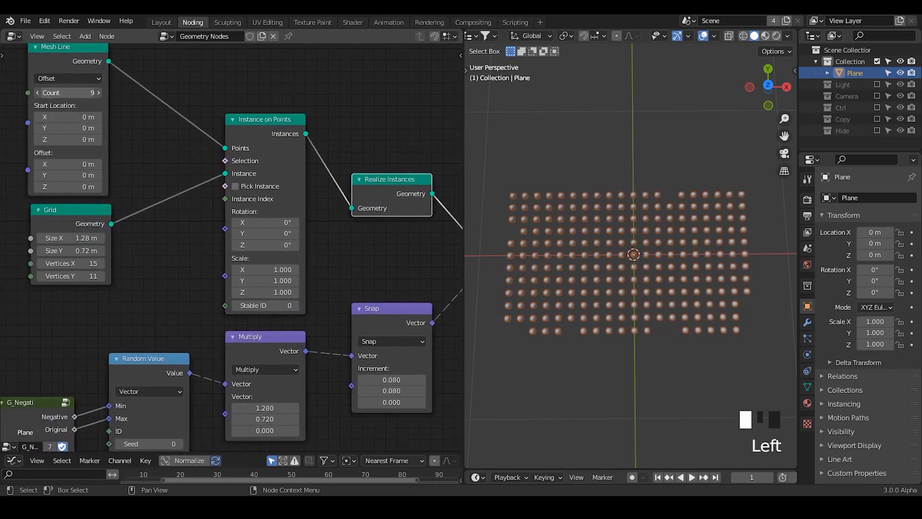
pyautogui.moveTo(165, 319); pyautogui.dragTo(233, 161, button='middle')
pyautogui.moveTo(101, 299); pyautogui.dragTo(127, 274, button='middle')
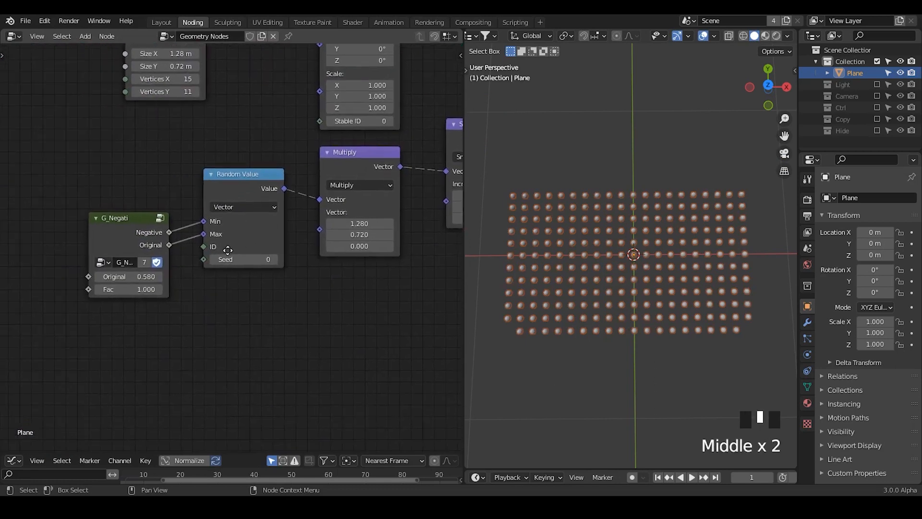
pyautogui.keyDown('shift'); pyautogui.moveTo(128, 281); pyautogui.dragTo(112, 280); pyautogui.keyUp('shift')
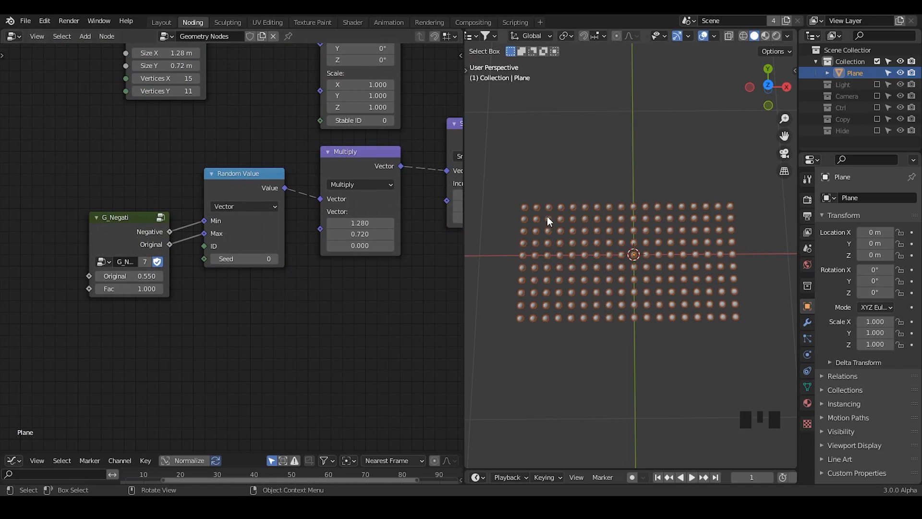
# Outline the point grid and mark individual points with viewport annotations, erasing the strokes after each explanation
pyautogui.moveTo(520, 199)
pyautogui.mouseDown()
pyautogui.moveTo(504, 319)
pyautogui.moveTo(750, 314)
pyautogui.mouseUp()
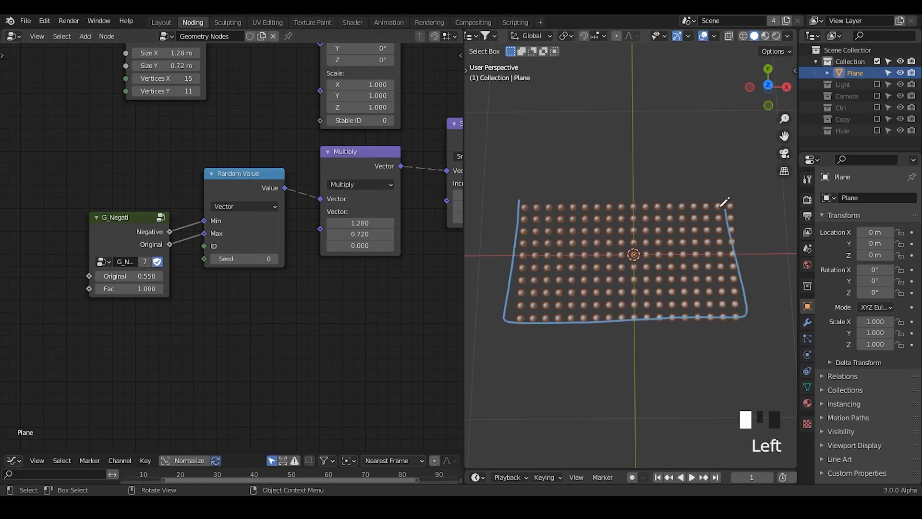
pyautogui.moveTo(521, 204)
pyautogui.mouseDown(button='right')
pyautogui.moveTo(546, 206)
pyautogui.moveTo(612, 350)
pyautogui.moveTo(714, 359)
pyautogui.mouseUp(button='right')
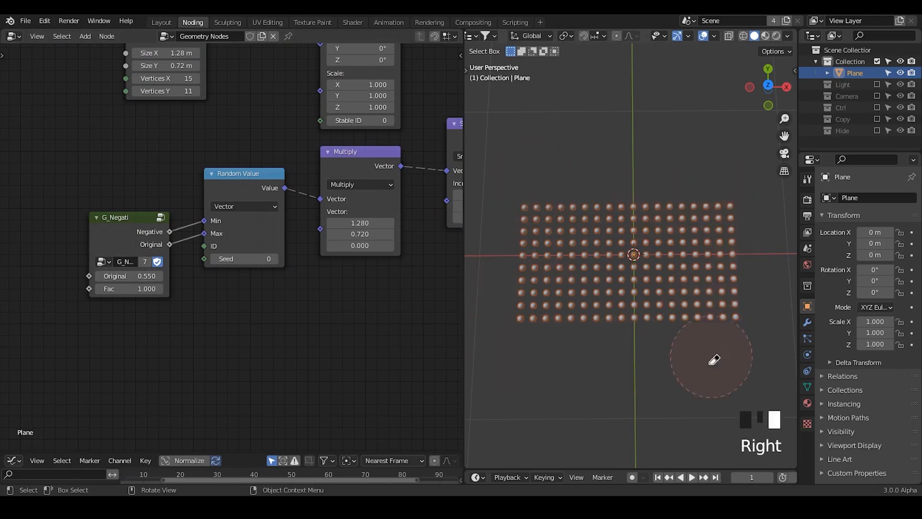
pyautogui.moveTo(634, 255)
pyautogui.keyDown('shift'); pyautogui.mouseDown(button='middle')
pyautogui.moveTo(618, 256)
pyautogui.moveTo(624, 273)
pyautogui.mouseUp(button='middle'); pyautogui.keyUp('shift')
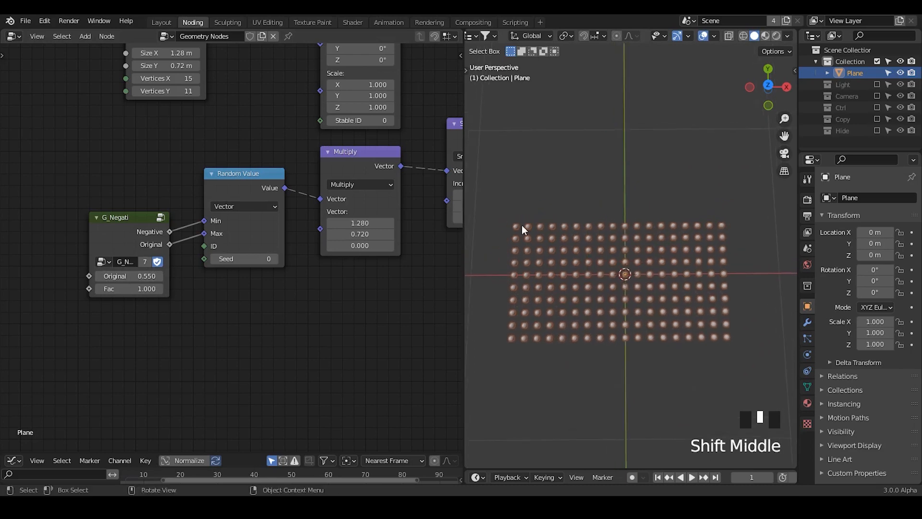
pyautogui.moveTo(419, 267); pyautogui.dragTo(351, 271, button='middle')
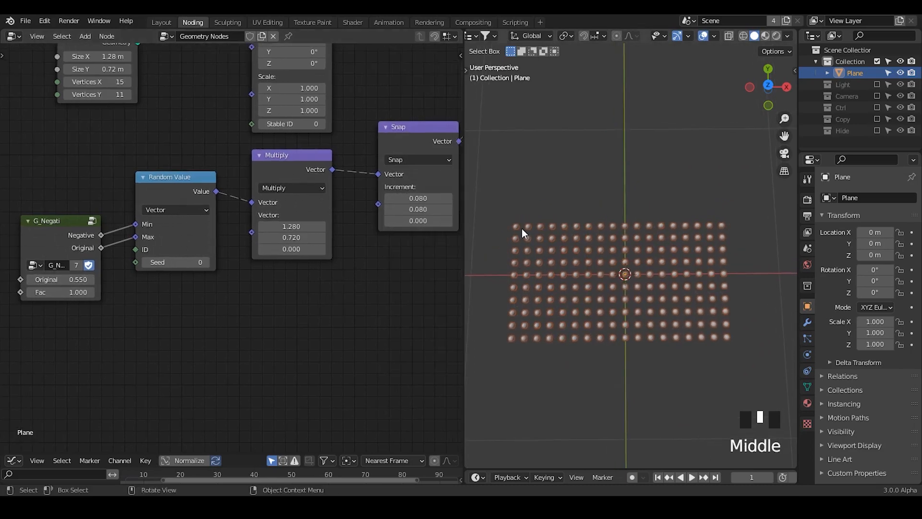
pyautogui.moveTo(246, 261); pyautogui.dragTo(329, 246, button='middle')
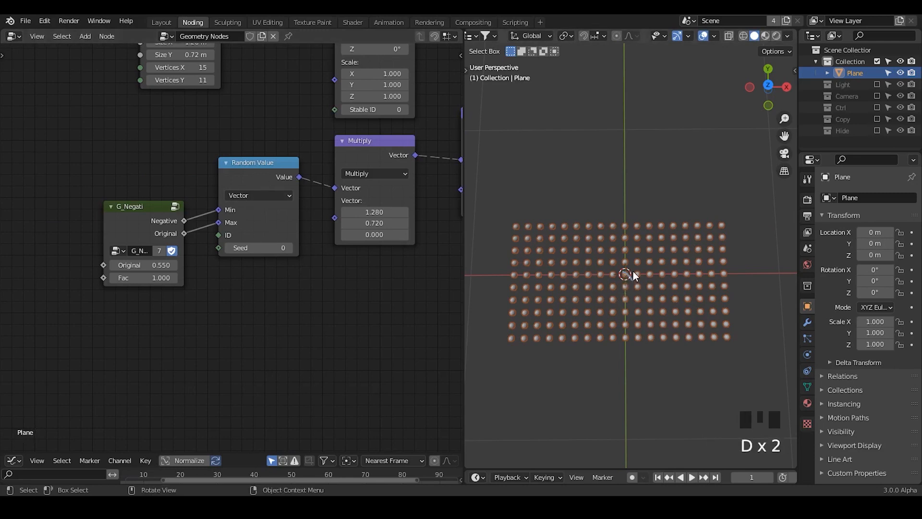
pyautogui.moveTo(535, 222); pyautogui.dragTo(544, 214)
pyautogui.moveTo(657, 218); pyautogui.dragTo(667, 232)
pyautogui.moveTo(683, 206); pyautogui.dragTo(609, 200, button='right')
# Review the node chain from the UV Sphere instancing back through Snap and Random Value to Mesh Line
pyautogui.moveTo(350, 258); pyautogui.dragTo(158, 258, button='middle')
pyautogui.moveTo(274, 255); pyautogui.dragTo(108, 316, button='middle')
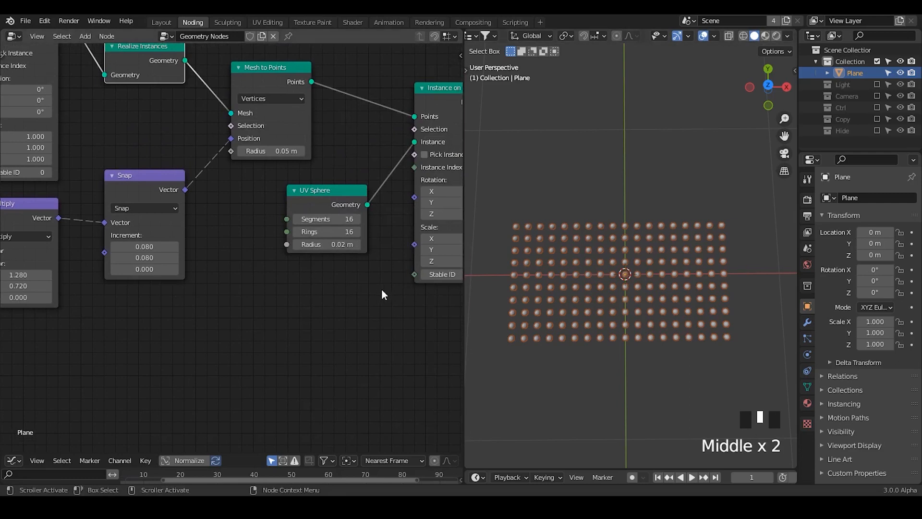
pyautogui.moveTo(383, 293); pyautogui.dragTo(453, 264, button='middle')
pyautogui.moveTo(235, 285); pyautogui.dragTo(298, 299, button='middle')
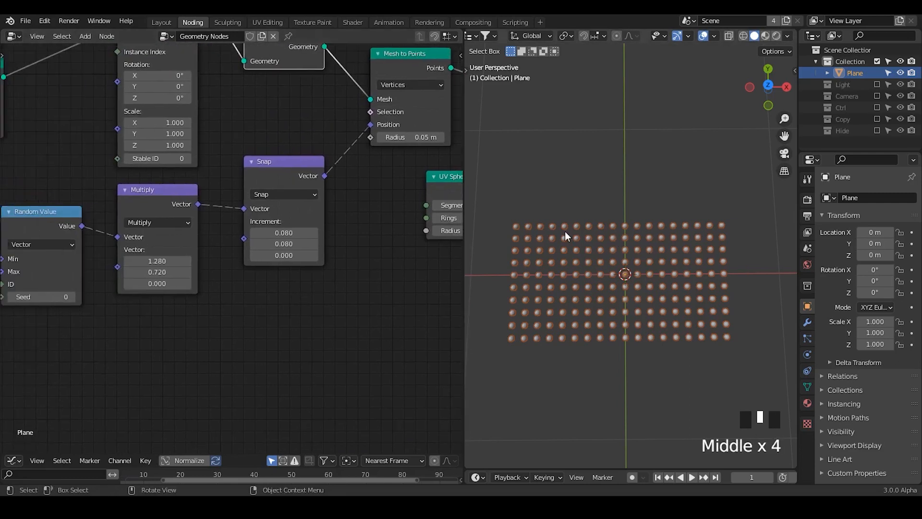
pyautogui.moveTo(234, 264); pyautogui.dragTo(304, 260, button='middle')
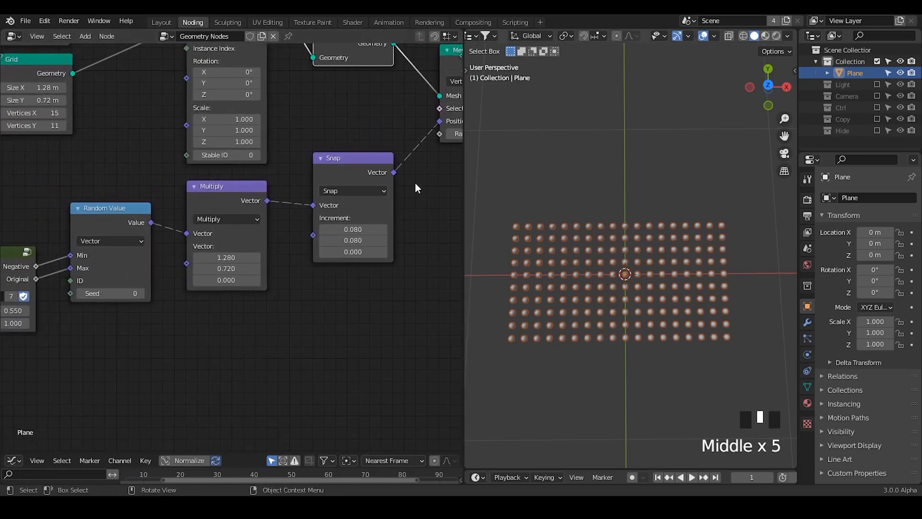
pyautogui.moveTo(277, 215); pyautogui.dragTo(365, 336, button='middle')
pyautogui.moveTo(183, 113); pyautogui.dragTo(205, 131, button='middle')
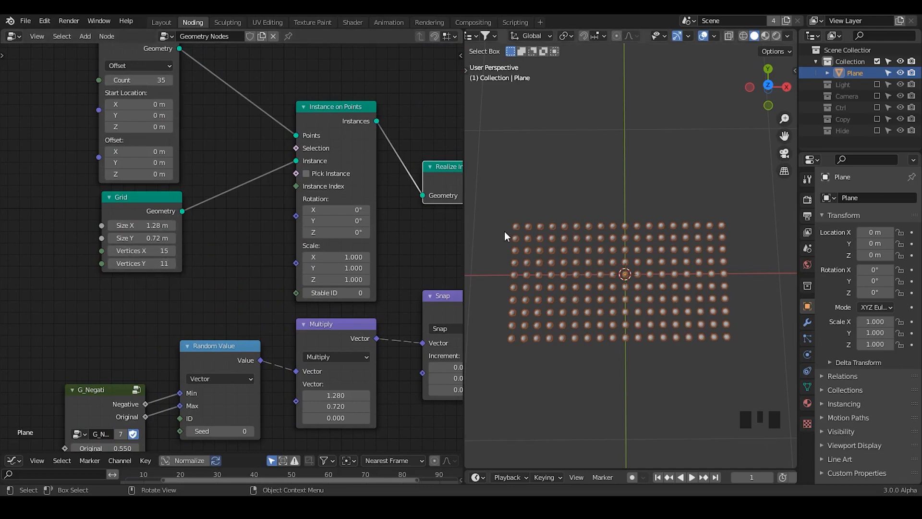
# Move the Group Output node slightly away from Instance on Points and add a Weld modifier to the Plane
pyautogui.click(808, 323)
pyautogui.moveTo(400, 344); pyautogui.dragTo(188, 263, button='middle')
pyautogui.moveTo(309, 276); pyautogui.dragTo(102, 237, button='middle')
pyautogui.moveTo(208, 261); pyautogui.dragTo(1, 314, button='middle')
pyautogui.moveTo(272, 175); pyautogui.dragTo(297, 171)
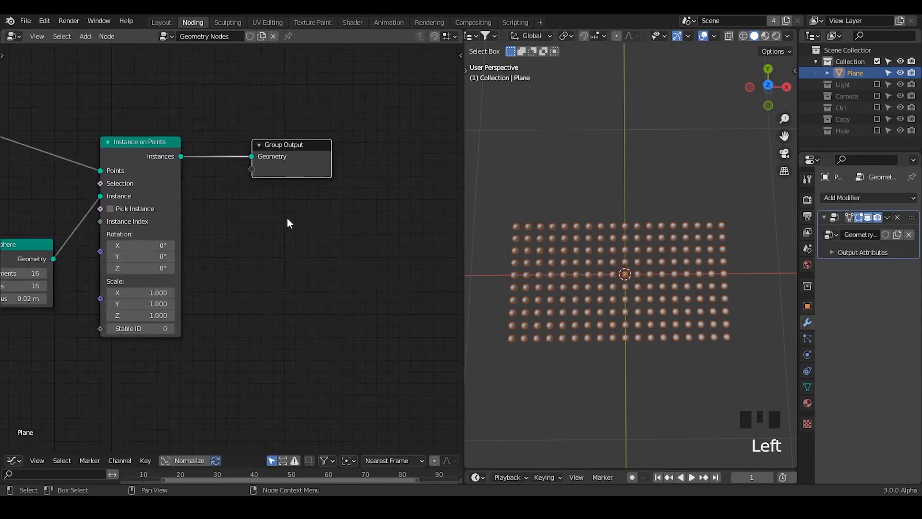
pyautogui.click(874, 198)
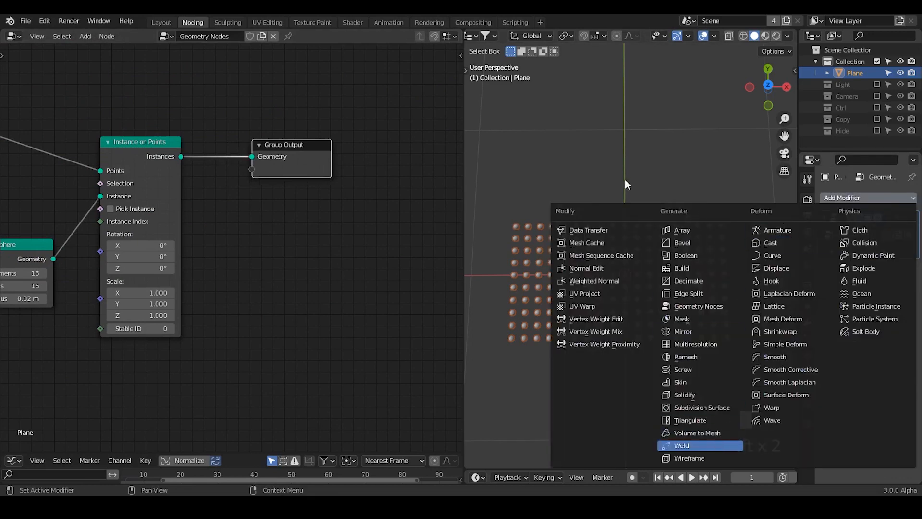
pyautogui.click(682, 445)
pyautogui.click(691, 173)
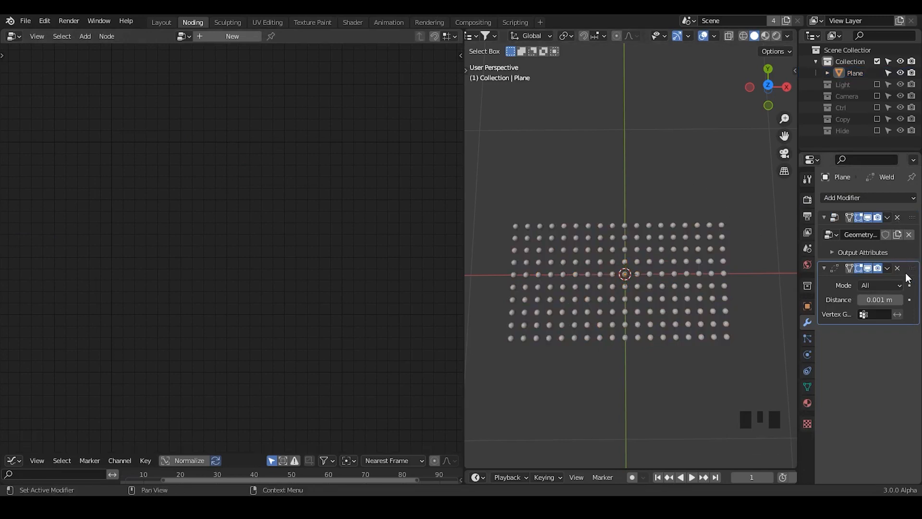
pyautogui.keyDown('shift'); pyautogui.moveTo(669, 269); pyautogui.dragTo(652, 263, button='middle'); pyautogui.keyUp('shift')
pyautogui.click(651, 258)
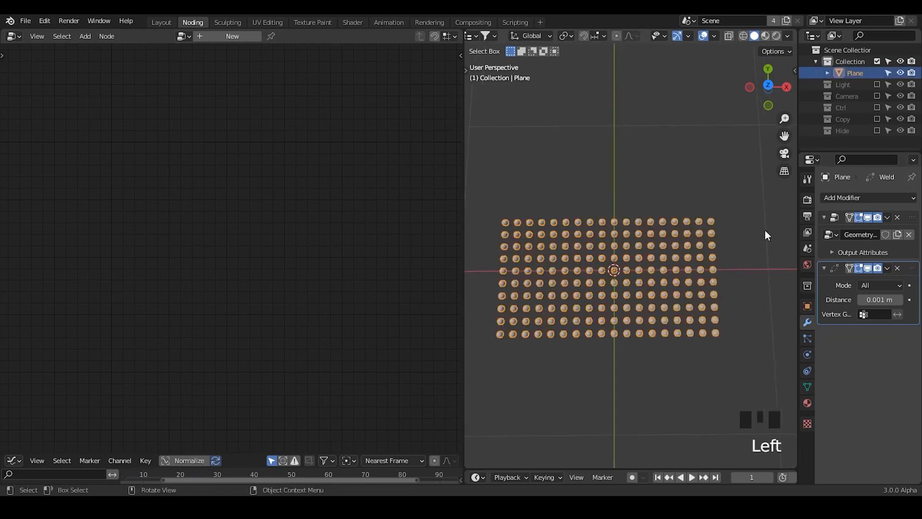
# Make the Geometry Nodes modifier active and mute the UV Sphere node and the final Instance on Points node
pyautogui.click(912, 216)
pyautogui.moveTo(87, 261); pyautogui.dragTo(434, 253, button='middle')
pyautogui.keyDown('ctrl'); pyautogui.moveTo(154, 193); pyautogui.dragTo(68, 249, button='middle'); pyautogui.keyUp('ctrl')
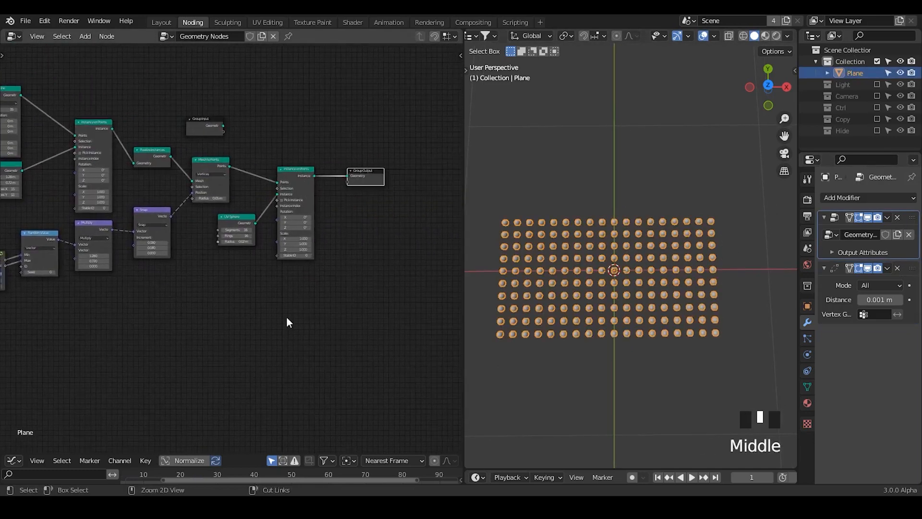
pyautogui.keyDown('ctrl'); pyautogui.moveTo(286, 317); pyautogui.dragTo(317, 154, button='middle'); pyautogui.keyUp('ctrl')
pyautogui.moveTo(370, 71); pyautogui.dragTo(242, 234)
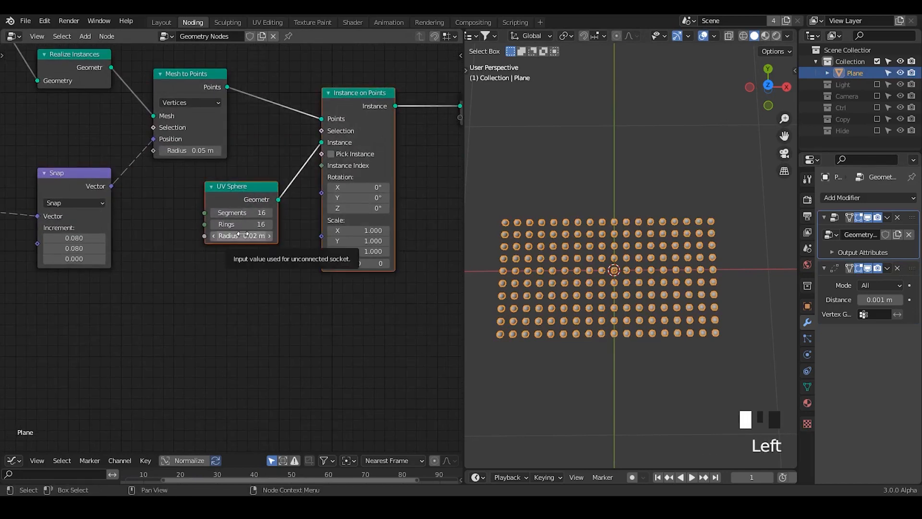
pyautogui.press('m')
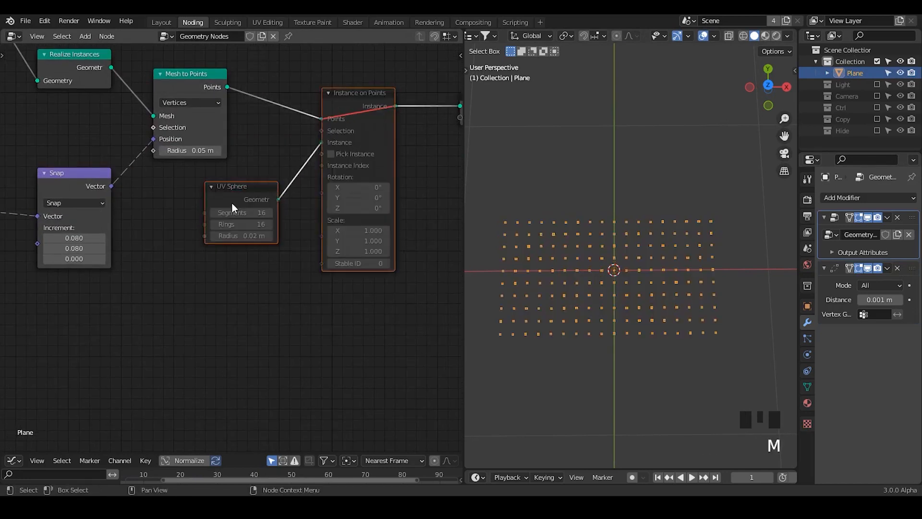
# Move the Group Input node beside the G_Negati node and expose the Random Value node's Seed as a group input
pyautogui.moveTo(231, 203); pyautogui.dragTo(275, 283, button='middle')
pyautogui.moveTo(157, 167); pyautogui.dragTo(316, 208, button='middle')
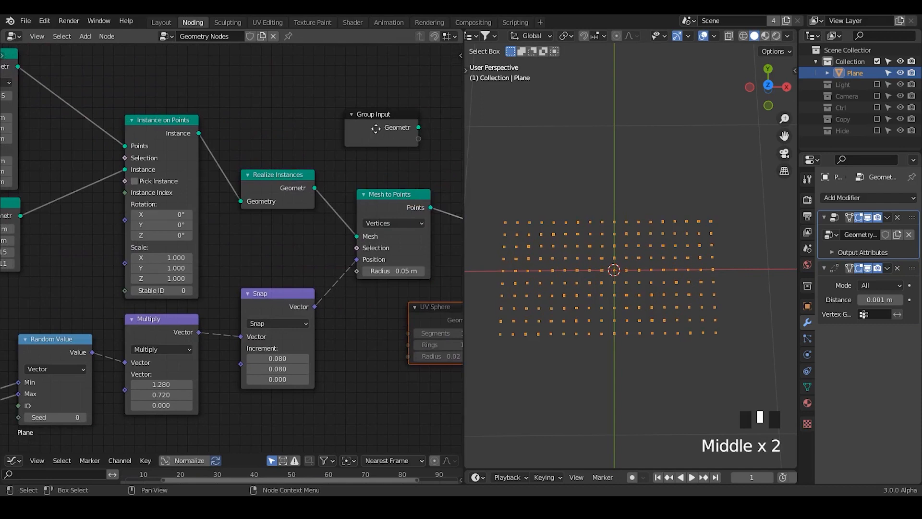
pyautogui.moveTo(381, 132); pyautogui.dragTo(221, 101)
pyautogui.moveTo(223, 102); pyautogui.dragTo(373, 89, button='middle')
pyautogui.moveTo(373, 88); pyautogui.dragTo(35, 297)
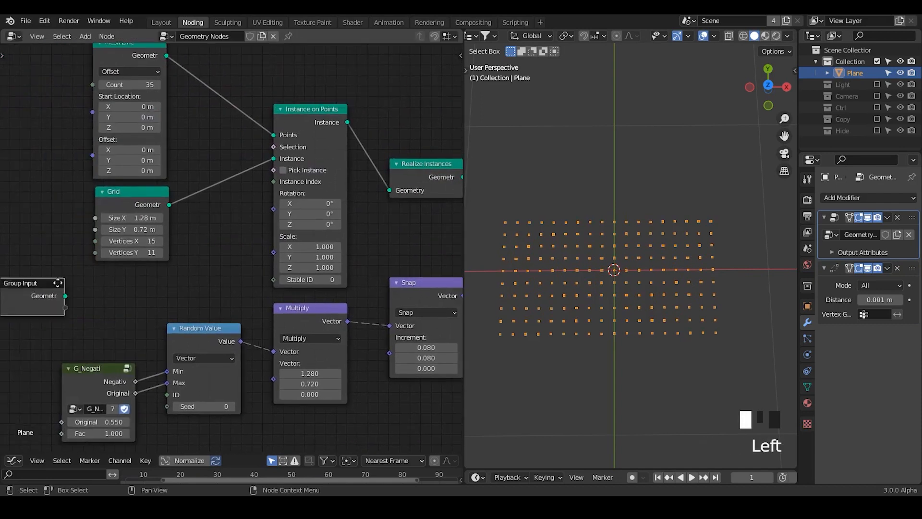
pyautogui.moveTo(57, 282); pyautogui.dragTo(245, 219, button='middle')
pyautogui.moveTo(245, 218); pyautogui.dragTo(169, 245)
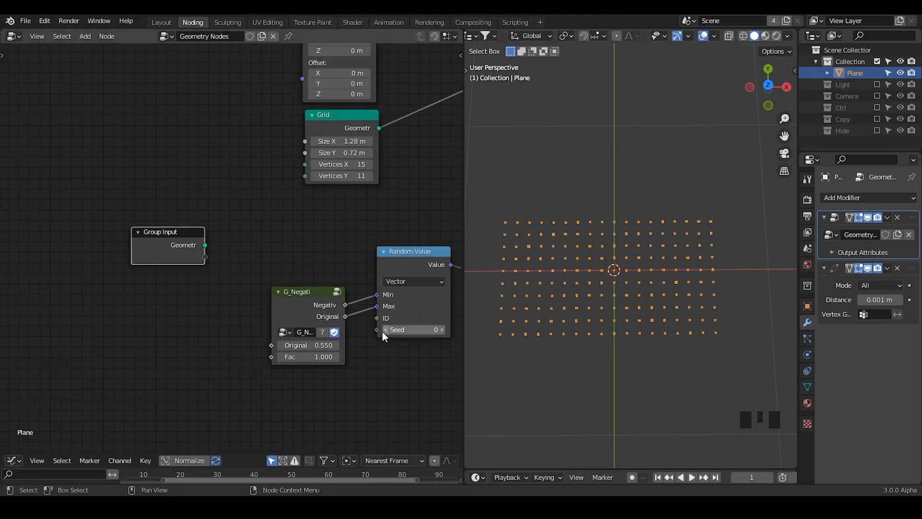
pyautogui.moveTo(377, 329); pyautogui.dragTo(203, 257)
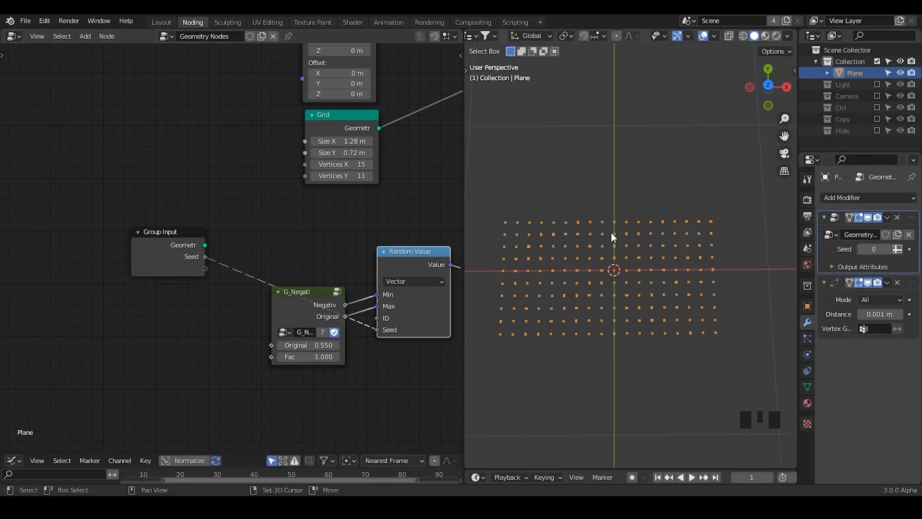
# Duplicate the Plane object and move the copy behind the original so the two point grids sit apart
pyautogui.hotkey('shift', 'd')
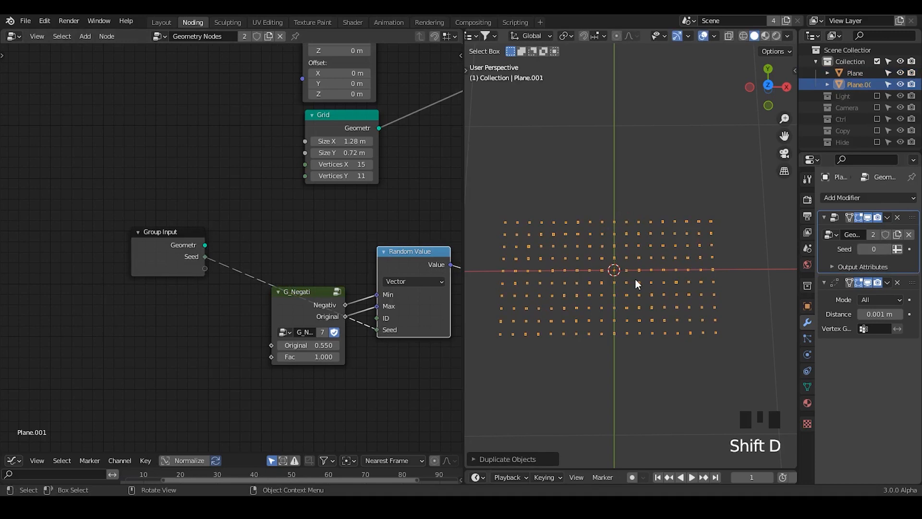
pyautogui.press('g')
pyautogui.click(630, 152)
pyautogui.keyDown('shift'); pyautogui.moveTo(630, 153); pyautogui.dragTo(642, 170, button='middle'); pyautogui.keyUp('shift')
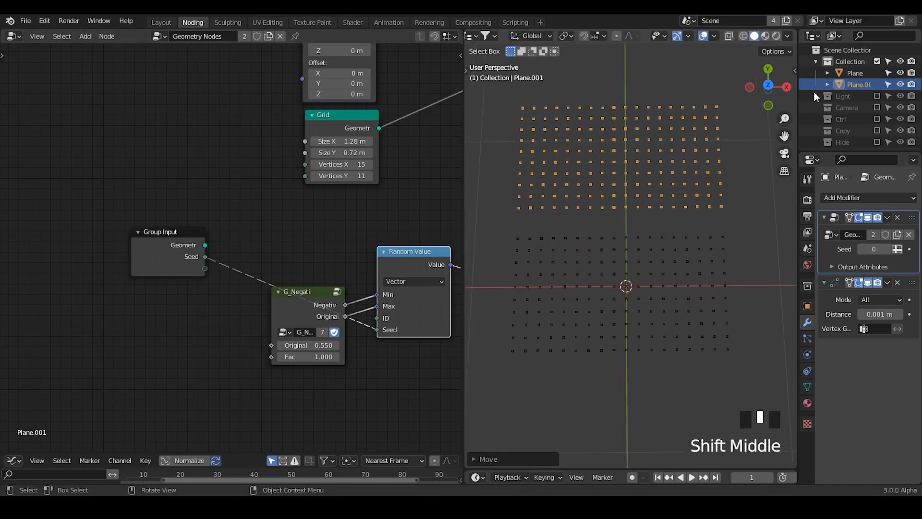
# Rename the original Plane object as A and its duplicate as B
pyautogui.click(854, 74)
pyautogui.doubleClick(854, 74)
pyautogui.write('A')
pyautogui.press('Return')
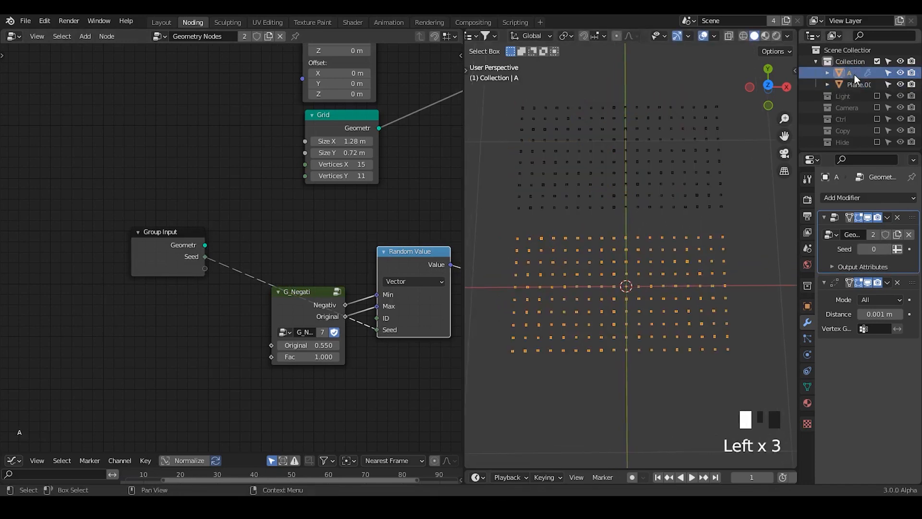
pyautogui.click(856, 85)
pyautogui.doubleClick(856, 85)
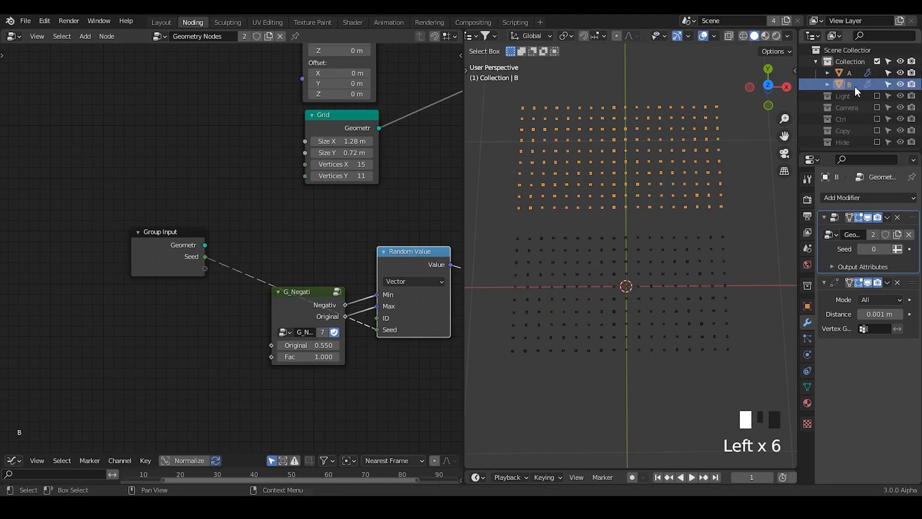
pyautogui.press('Return')
# Set the Geometry Nodes modifier's Seed to 1 on object B
pyautogui.keyDown('shift'); pyautogui.moveTo(603, 253); pyautogui.dragTo(614, 226, button='middle'); pyautogui.keyUp('shift')
pyautogui.click(609, 214)
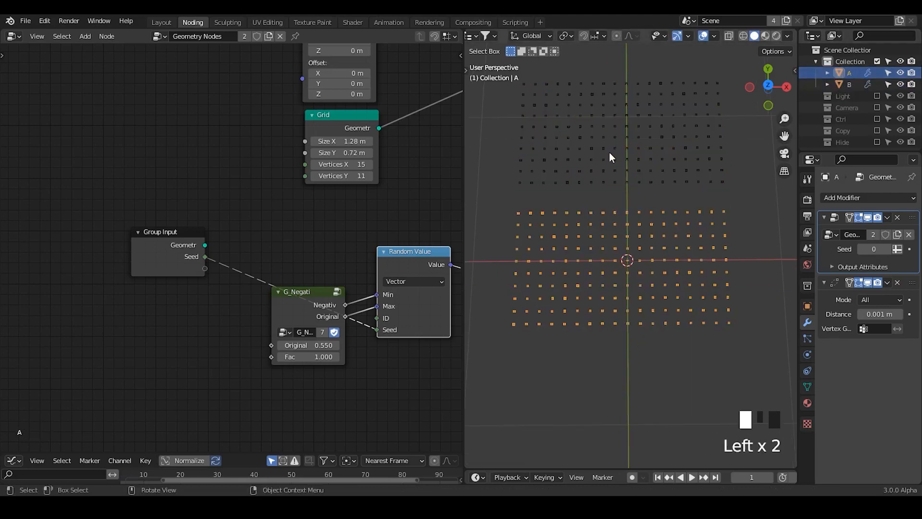
pyautogui.click(609, 152)
pyautogui.click(612, 177)
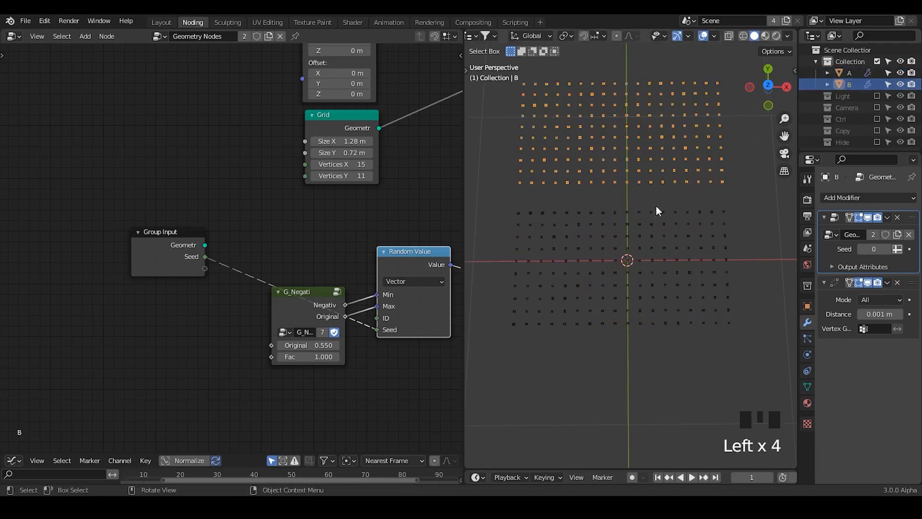
pyautogui.click(888, 249)
pyautogui.moveTo(412, 239); pyautogui.dragTo(300, 253, button='middle')
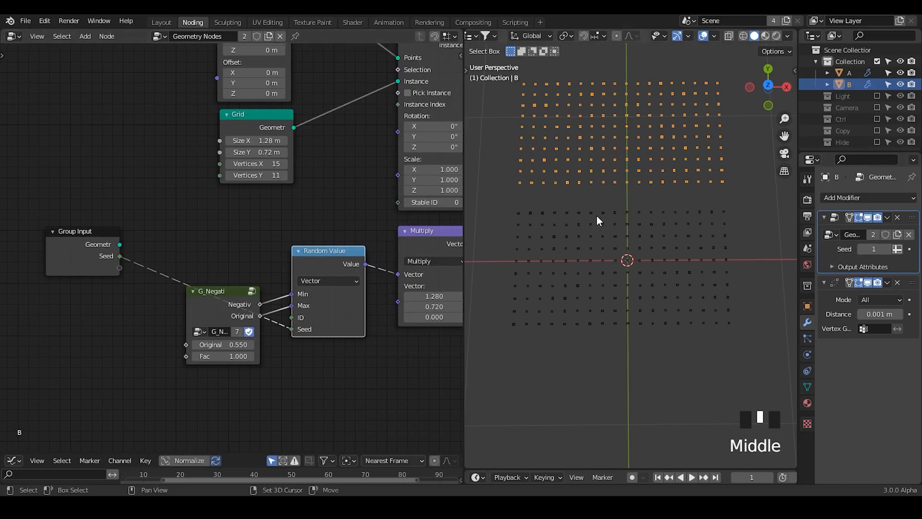
pyautogui.keyDown('shift'); pyautogui.moveTo(599, 221); pyautogui.dragTo(605, 247, button='middle'); pyautogui.keyUp('shift')
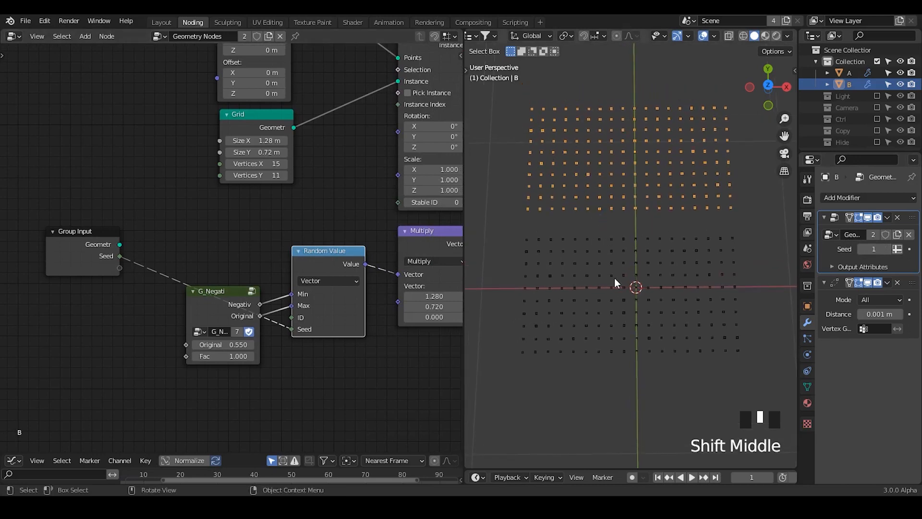
# Deselect the point grids and add a mesh Cube to the scene
pyautogui.click(615, 253)
pyautogui.click(634, 71)
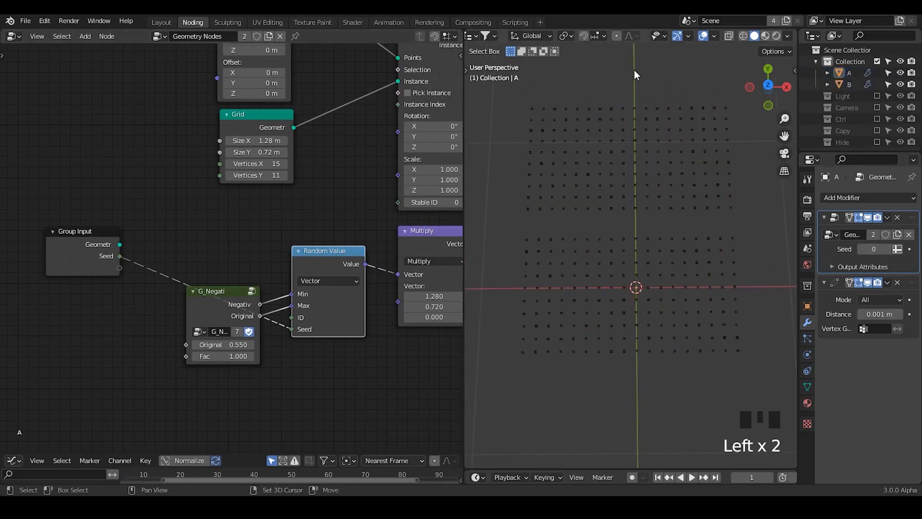
pyautogui.hotkey('shift', 'a')
pyautogui.moveTo(634, 70)
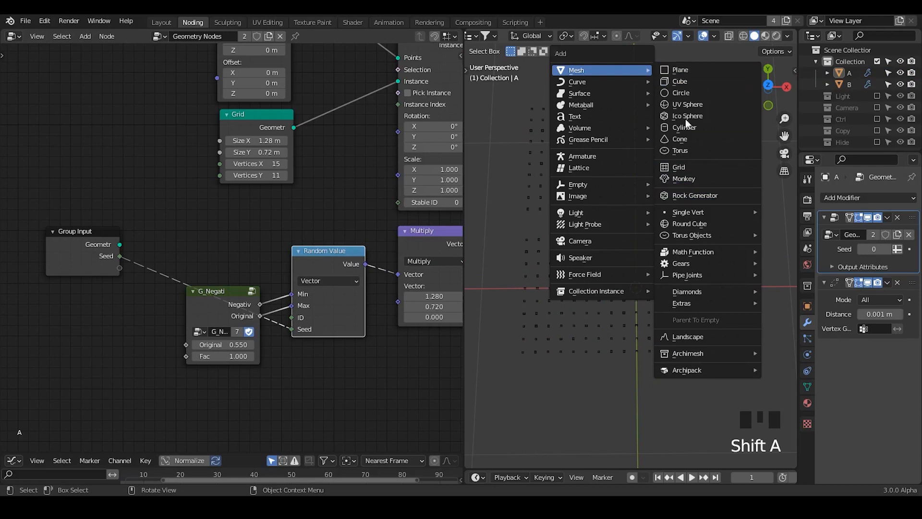
pyautogui.click(684, 79)
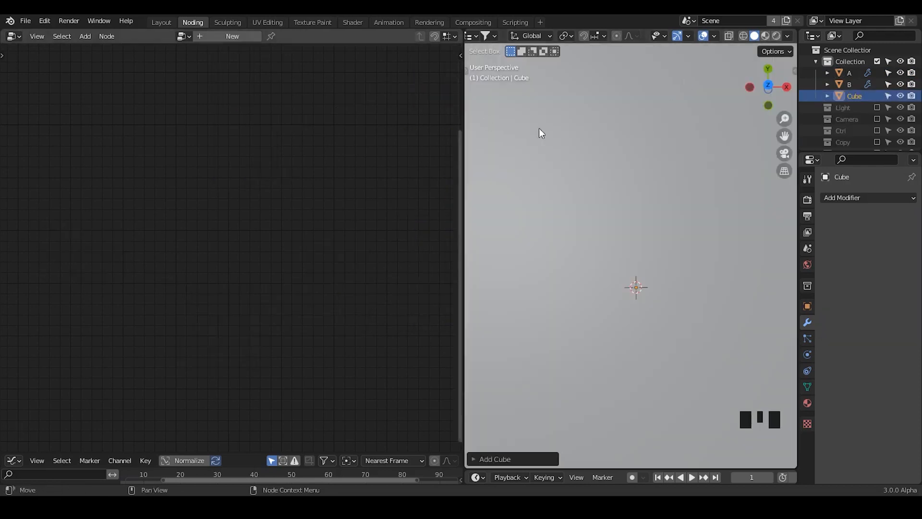
pyautogui.keyDown('ctrl'); pyautogui.moveTo(651, 137); pyautogui.dragTo(647, 207, button='middle'); pyautogui.keyUp('ctrl')
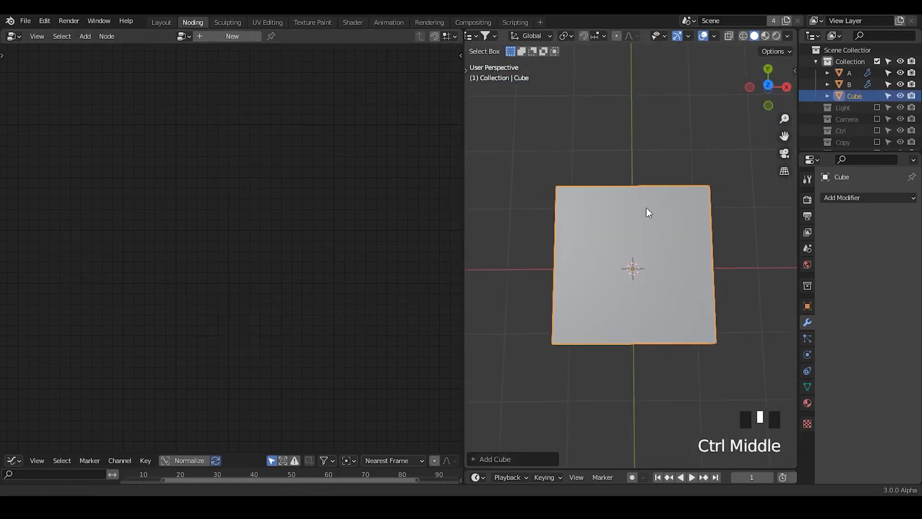
# Create a geometry node tree named Animation on the Cube and cut the link between Group Input and Group Output
pyautogui.click(211, 36)
pyautogui.doubleClick(230, 37)
pyautogui.write('Animation')
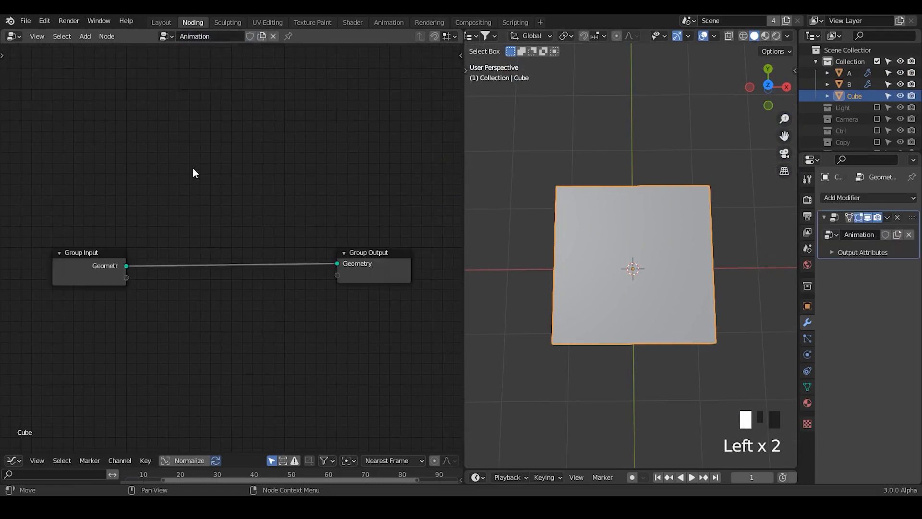
pyautogui.moveTo(192, 168); pyautogui.dragTo(209, 140, button='middle')
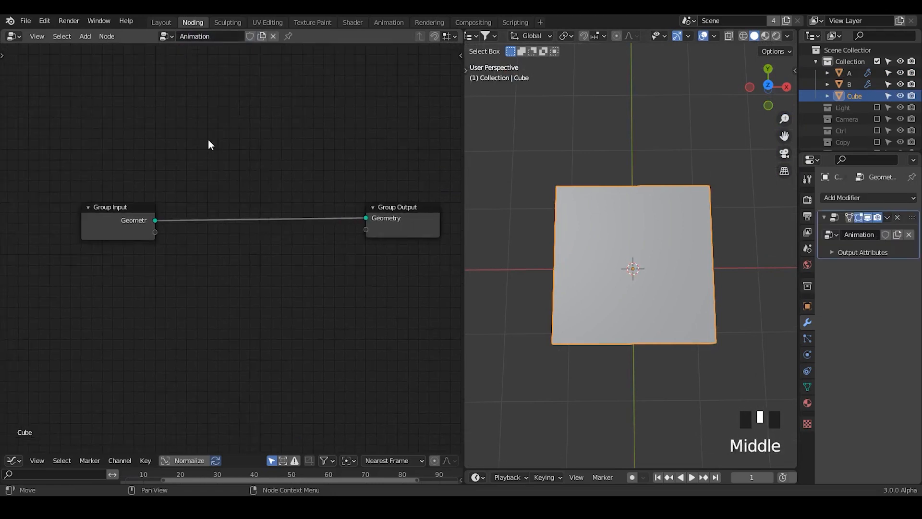
pyautogui.hotkey('ctrl', 'a')
pyautogui.moveTo(225, 154)
pyautogui.keyDown('ctrl'); pyautogui.mouseDown(button='right')
pyautogui.moveTo(230, 264)
pyautogui.moveTo(226, 240)
pyautogui.mouseUp(button='right'); pyautogui.keyUp('ctrl')
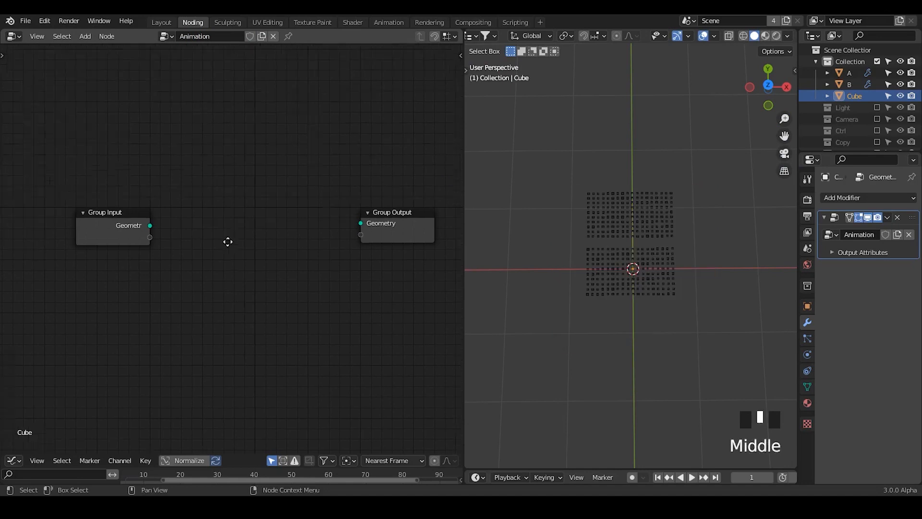
pyautogui.moveTo(226, 240); pyautogui.dragTo(204, 261, button='middle')
# Add an Object Info node between Group Input and Group Output and assign object A to it
pyautogui.hotkey('ctrl', 'a')
pyautogui.write('object')
pyautogui.press('Return')
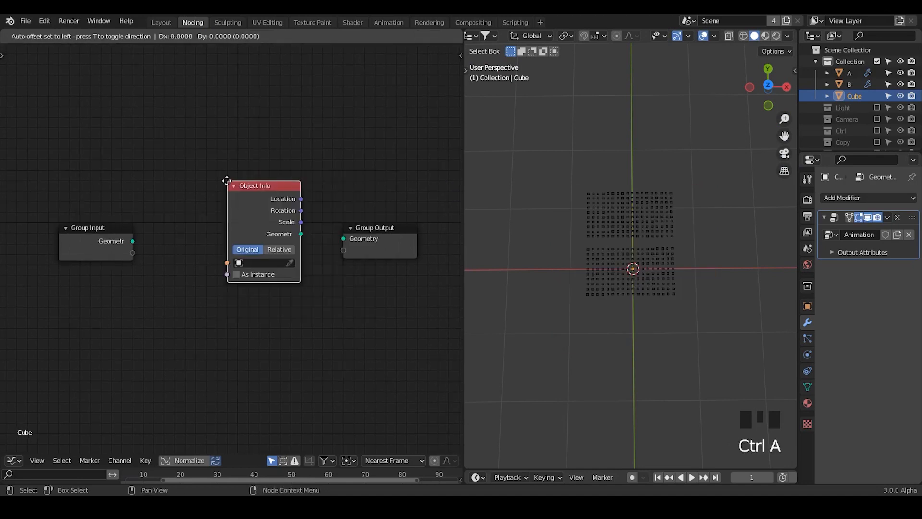
pyautogui.click(197, 146)
pyautogui.keyDown('ctrl'); pyautogui.moveTo(590, 322); pyautogui.dragTo(591, 186, button='middle'); pyautogui.keyUp('ctrl')
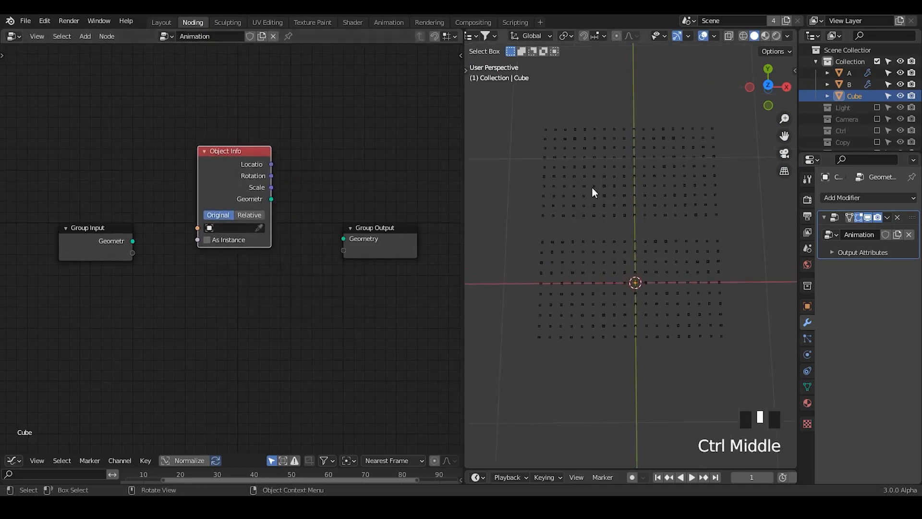
pyautogui.click(243, 227)
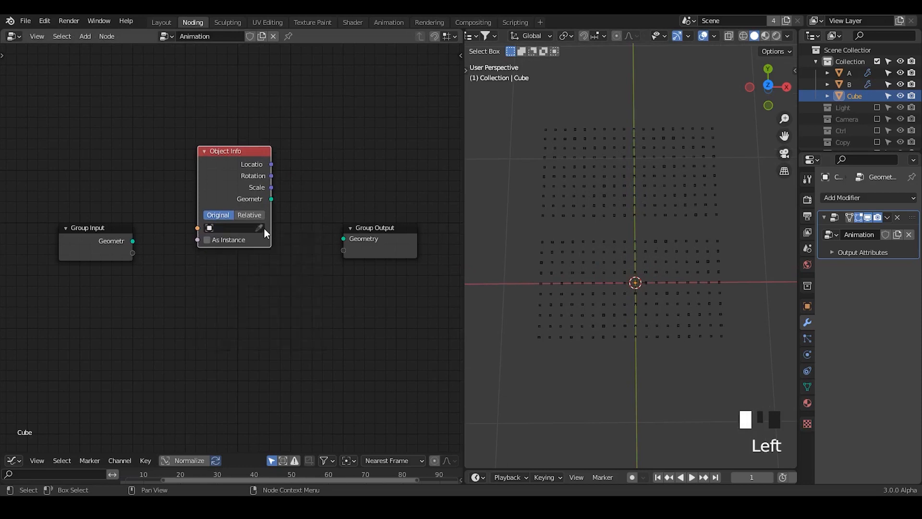
pyautogui.click(259, 227)
pyautogui.click(852, 72)
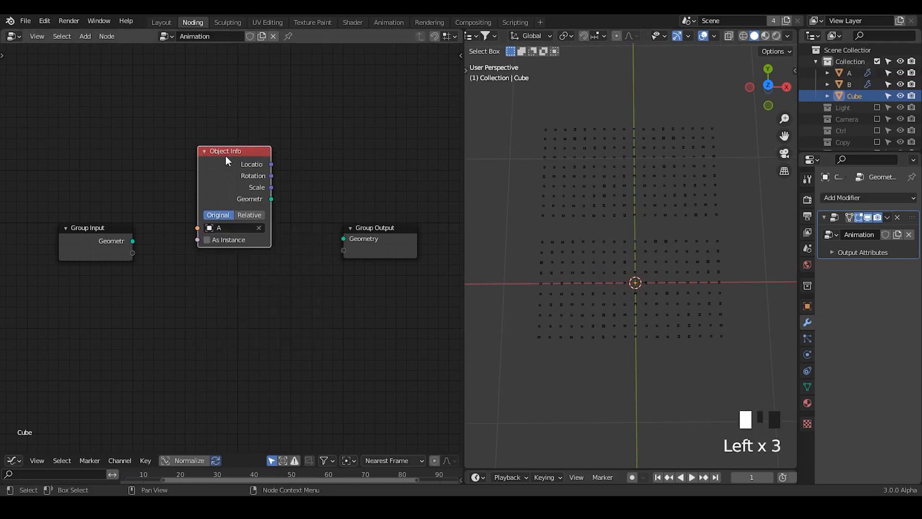
# Duplicate the Object Info node below the first and assign object B to the copy
pyautogui.hotkey('shift', 'd')
pyautogui.click(240, 313)
pyautogui.click(229, 337)
pyautogui.click(229, 338)
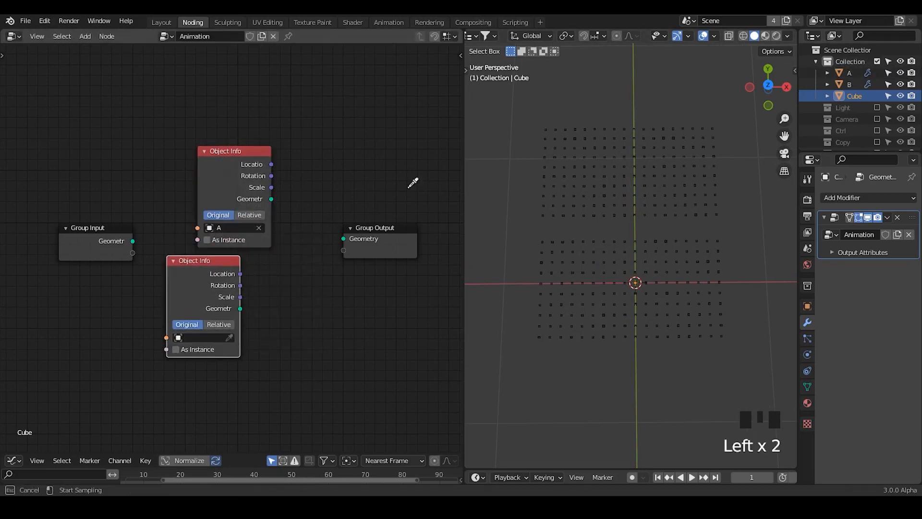
pyautogui.click(858, 87)
pyautogui.moveTo(383, 251); pyautogui.dragTo(301, 206, button='middle')
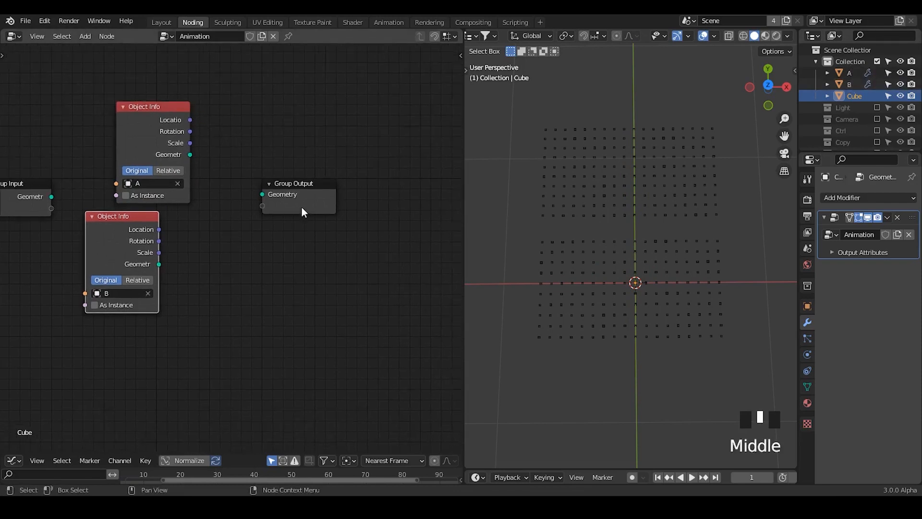
# Move the Group Output node farther away and connect object A's Geometry output to it
pyautogui.moveTo(301, 207); pyautogui.dragTo(358, 176)
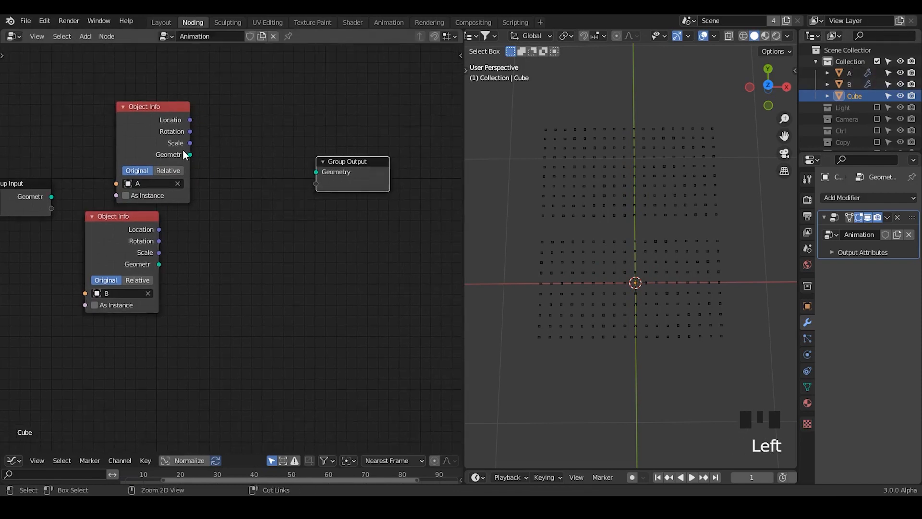
pyautogui.moveTo(190, 154); pyautogui.dragTo(265, 156)
pyautogui.moveTo(316, 173); pyautogui.dragTo(316, 172)
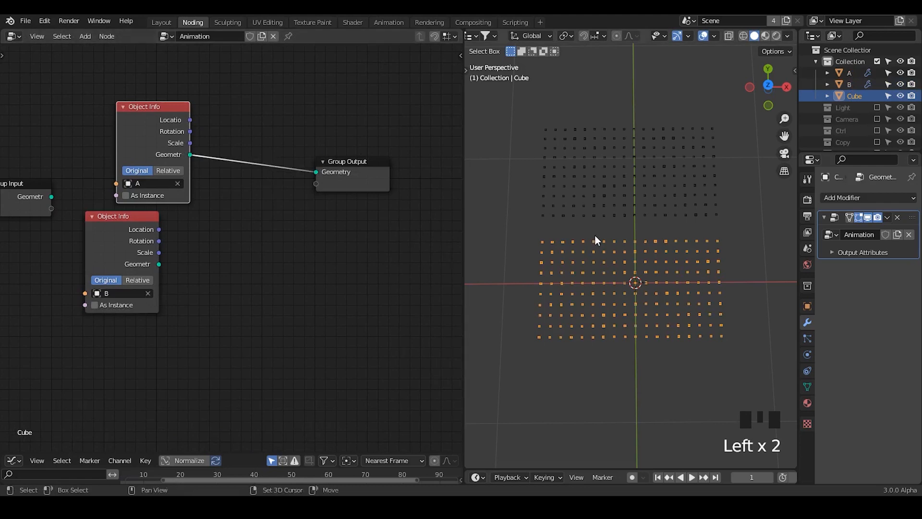
pyautogui.keyDown('shift'); pyautogui.moveTo(595, 235); pyautogui.dragTo(601, 212, button='middle'); pyautogui.keyUp('shift')
# Enlarge the Outliner and move objects A and B into the Hide collection
pyautogui.moveTo(858, 152); pyautogui.dragTo(859, 240)
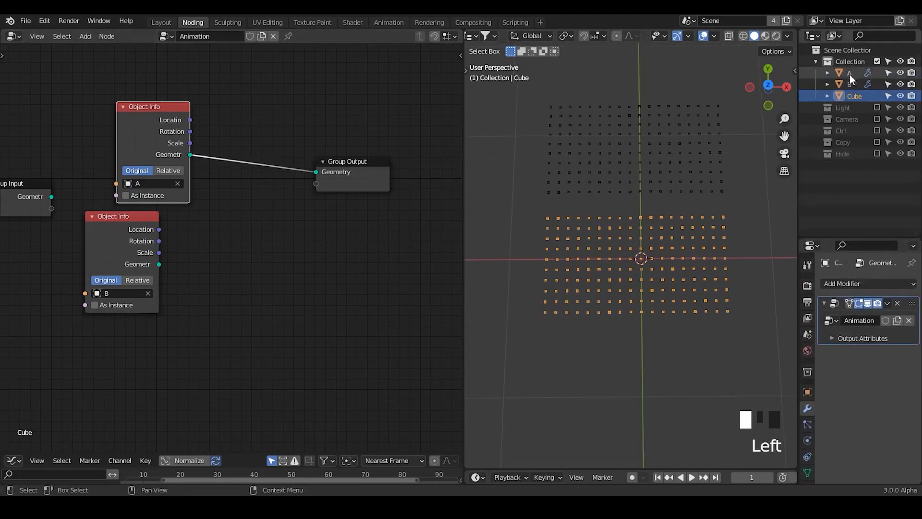
pyautogui.click(849, 84)
pyautogui.keyDown('shift'); pyautogui.click(851, 73); pyautogui.keyUp('shift')
pyautogui.moveTo(851, 73); pyautogui.dragTo(843, 154)
pyautogui.click(848, 73)
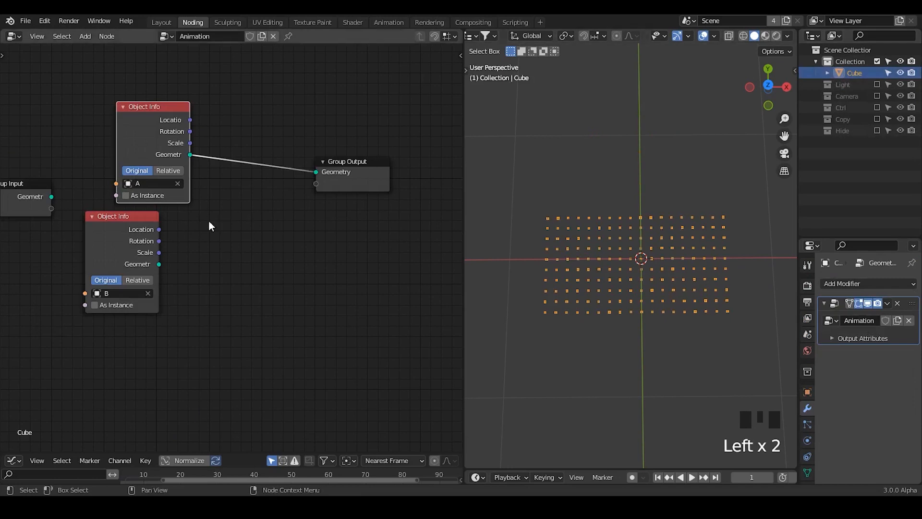
# Try object B's geometry in the Group Output, reconnect A's, and insert a Set Position node into that link
pyautogui.moveTo(158, 264); pyautogui.dragTo(317, 172)
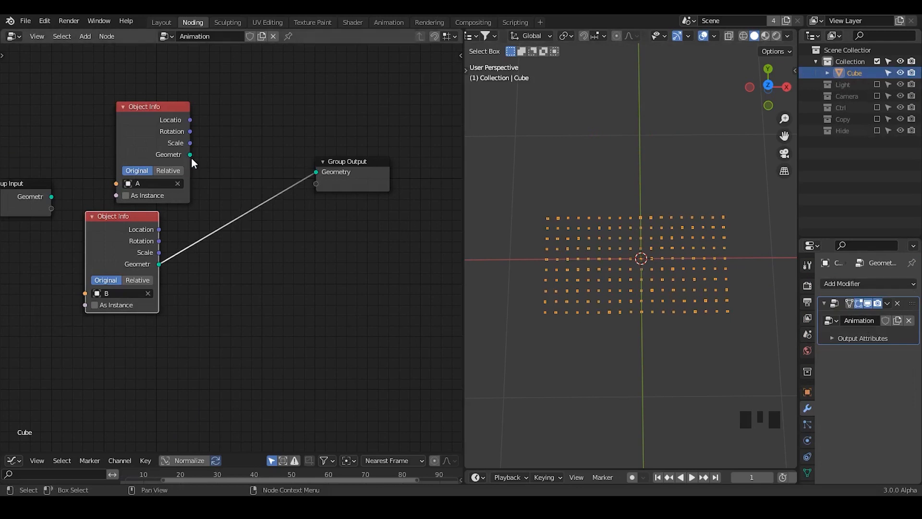
pyautogui.moveTo(190, 155); pyautogui.dragTo(315, 172)
pyautogui.hotkey('ctrl', 'a')
pyautogui.write('s')
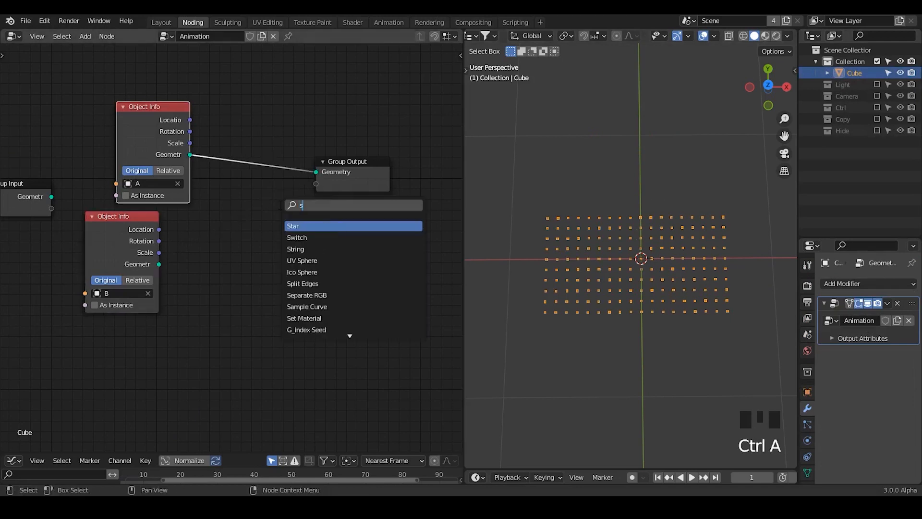
pyautogui.write('et posi')
pyautogui.press('Return')
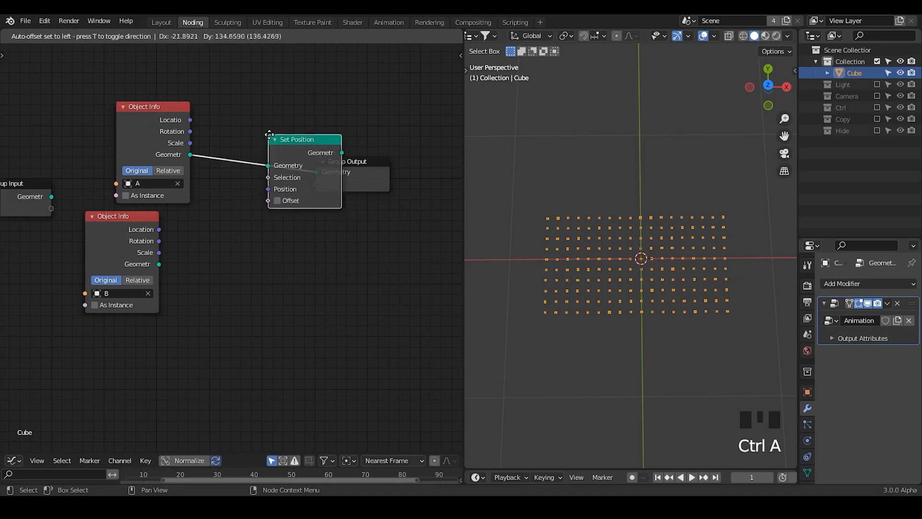
pyautogui.click(270, 134)
# Move object B's Object Info node below Group Input and add a MixRGB node beside it
pyautogui.moveTo(137, 218); pyautogui.dragTo(278, 201, button='middle')
pyautogui.moveTo(278, 200); pyautogui.dragTo(194, 223)
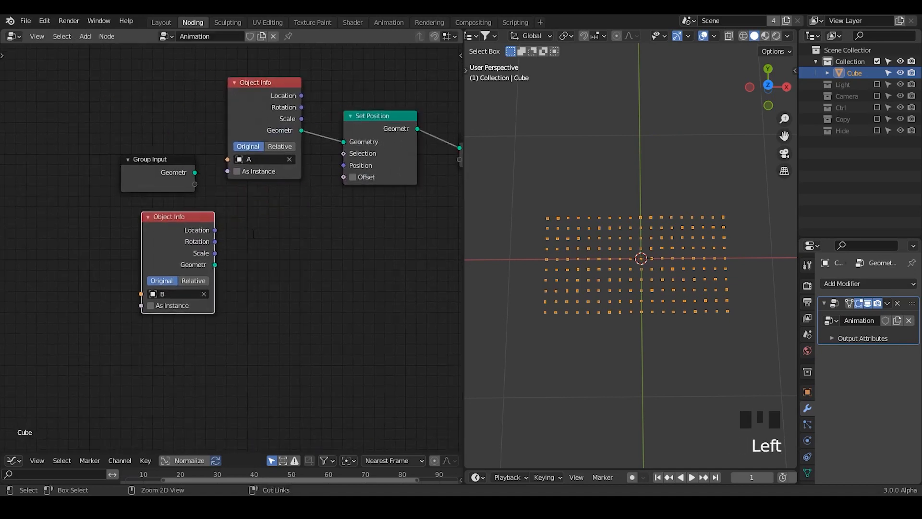
pyautogui.hotkey('ctrl', 'a')
pyautogui.write('mix')
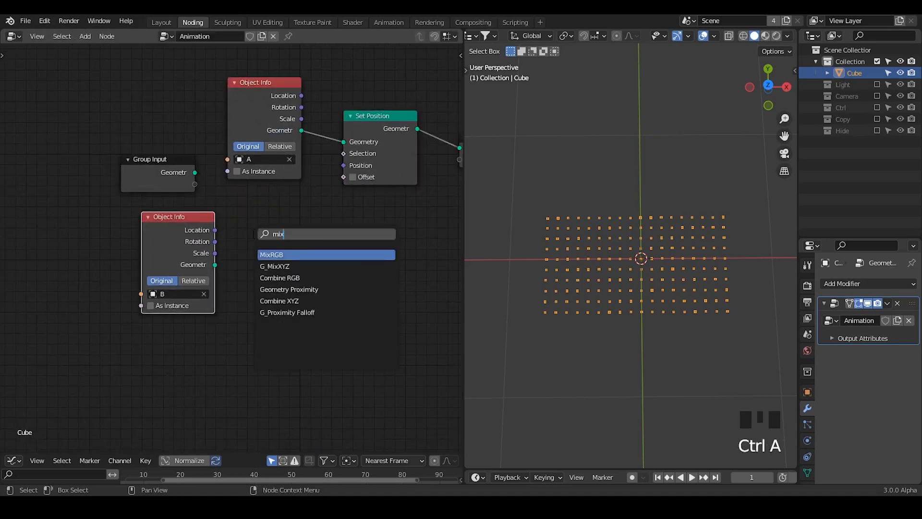
pyautogui.click(291, 258)
pyautogui.click(289, 212)
pyautogui.moveTo(289, 213); pyautogui.dragTo(348, 227, button='middle')
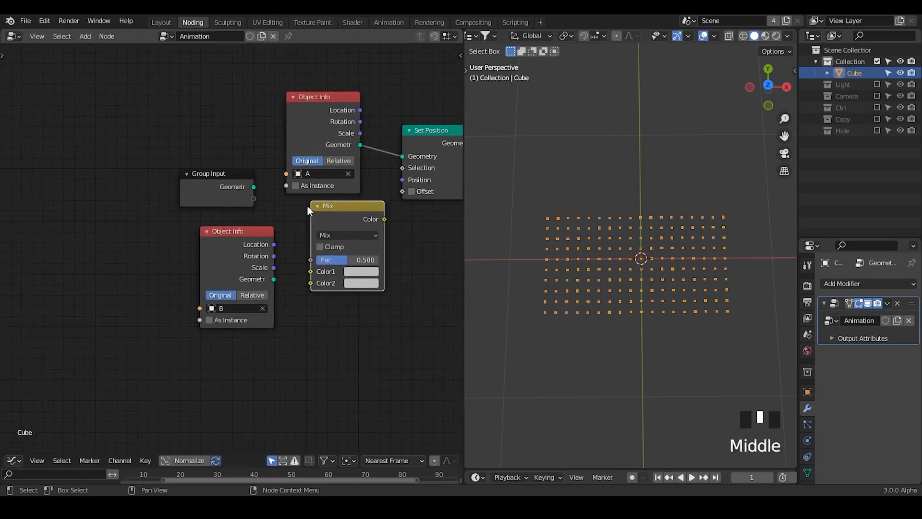
# Move the Group Input node and both Object Info nodes away from the Mix node to make room
pyautogui.moveTo(204, 176); pyautogui.dragTo(95, 76)
pyautogui.moveTo(311, 96); pyautogui.dragTo(138, 97)
pyautogui.click(215, 239)
pyautogui.moveTo(215, 239); pyautogui.dragTo(131, 237)
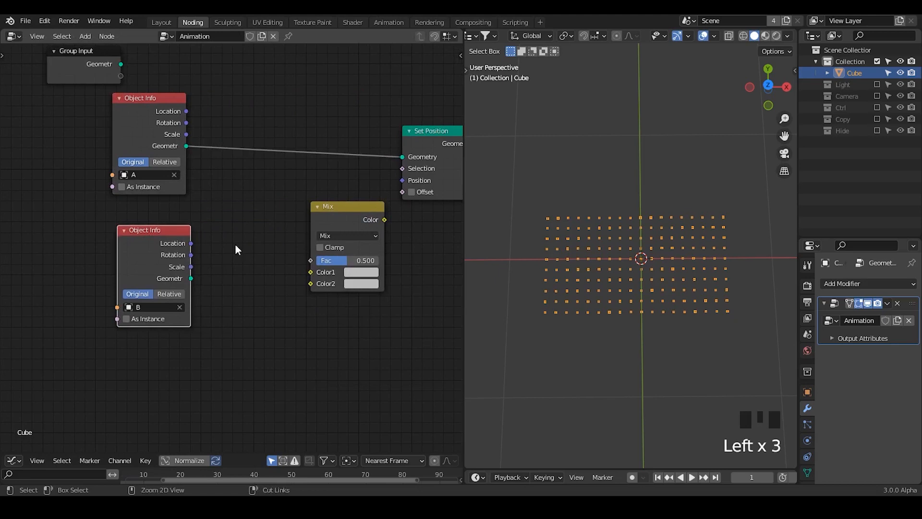
# Add a Transfer Attribute node between object B's Object Info and the Mix node, with its mapping set to Index
pyautogui.hotkey('ctrl', 'a')
pyautogui.moveTo(192, 279); pyautogui.dragTo(300, 336)
pyautogui.hotkey('ctrl', 'a')
pyautogui.write('atribut')
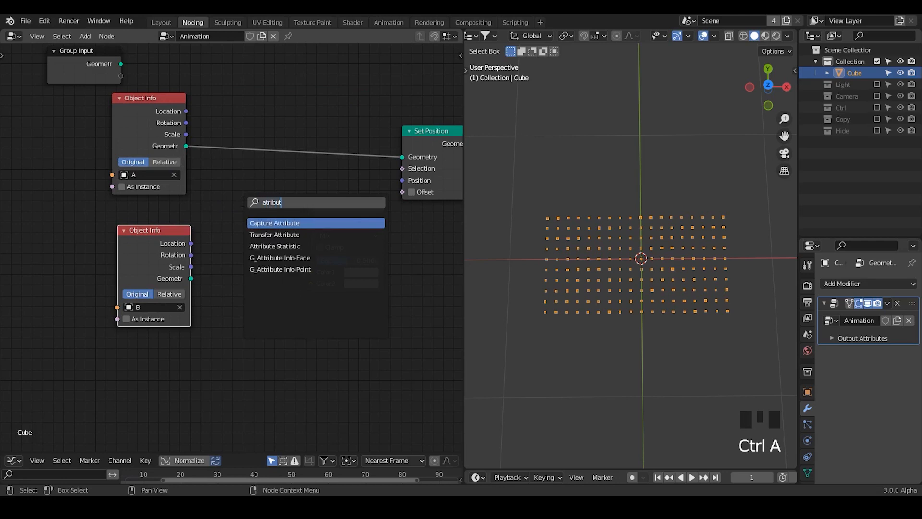
pyautogui.press('Down')
pyautogui.press('Return')
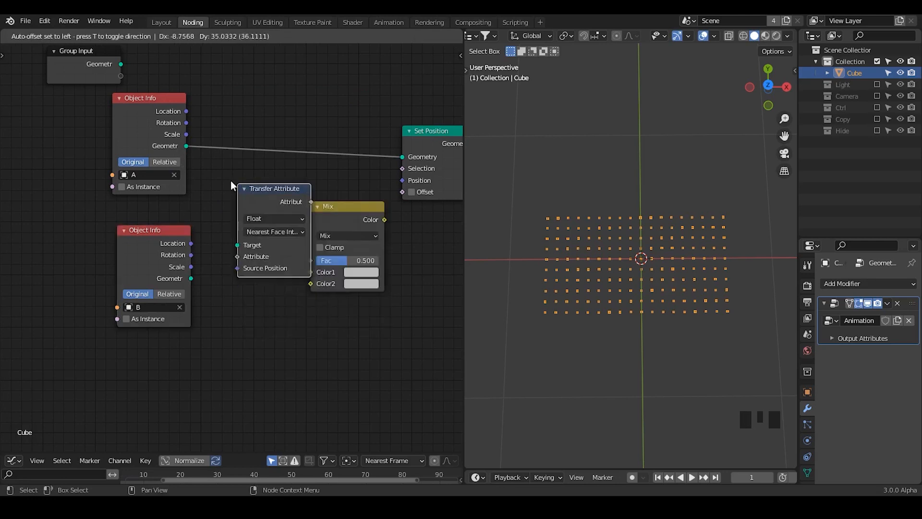
pyautogui.click(229, 179)
pyautogui.moveTo(274, 224); pyautogui.dragTo(267, 260)
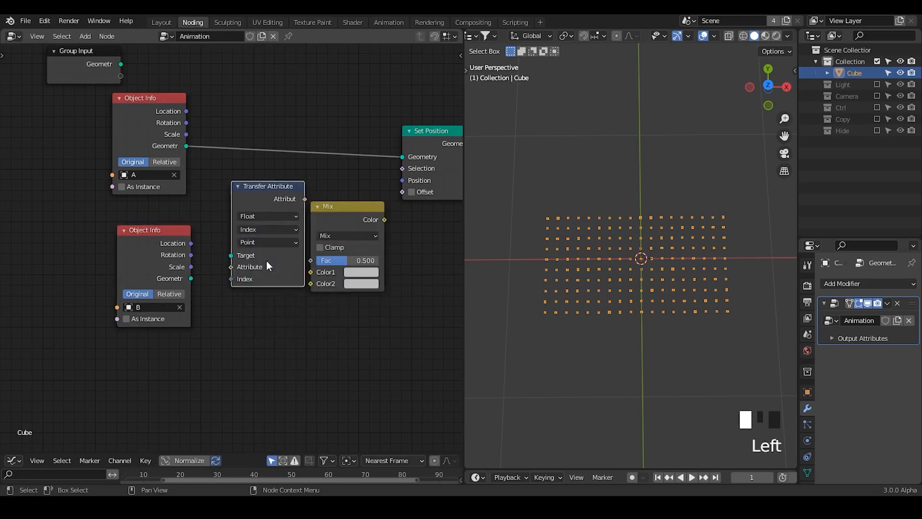
# Connect object B's Geometry output to the Transfer Attribute Target, respacing the nodes, and set its data type to Vector
pyautogui.moveTo(134, 248); pyautogui.dragTo(89, 264)
pyautogui.moveTo(163, 108); pyautogui.dragTo(111, 127)
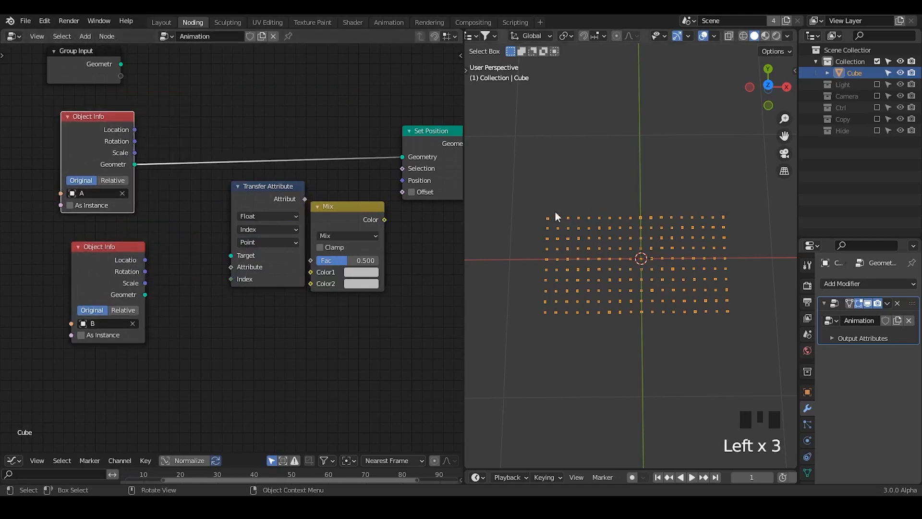
pyautogui.keyDown('ctrl'); pyautogui.moveTo(638, 244); pyautogui.dragTo(541, 193, button='middle'); pyautogui.keyUp('ctrl')
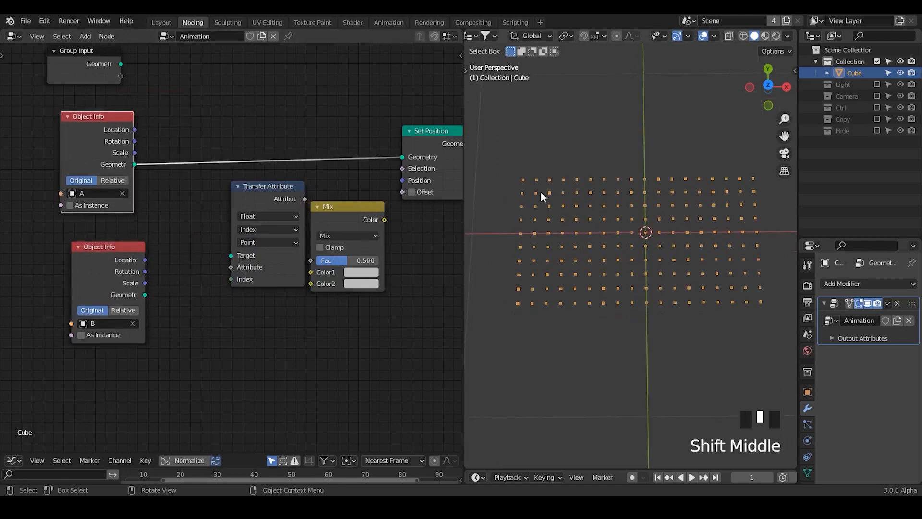
pyautogui.moveTo(114, 282); pyautogui.dragTo(231, 255)
pyautogui.moveTo(267, 230); pyautogui.dragTo(244, 221)
pyautogui.click(244, 221)
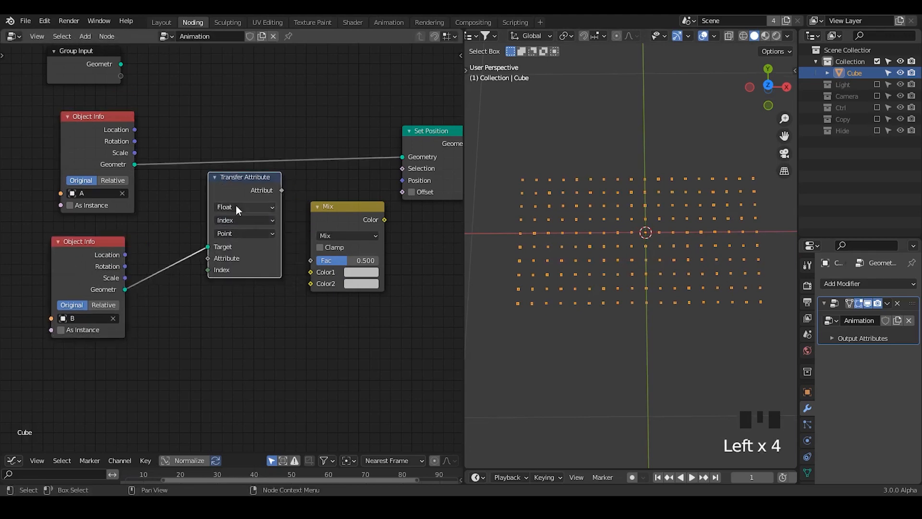
pyautogui.click(235, 206)
pyautogui.click(251, 239)
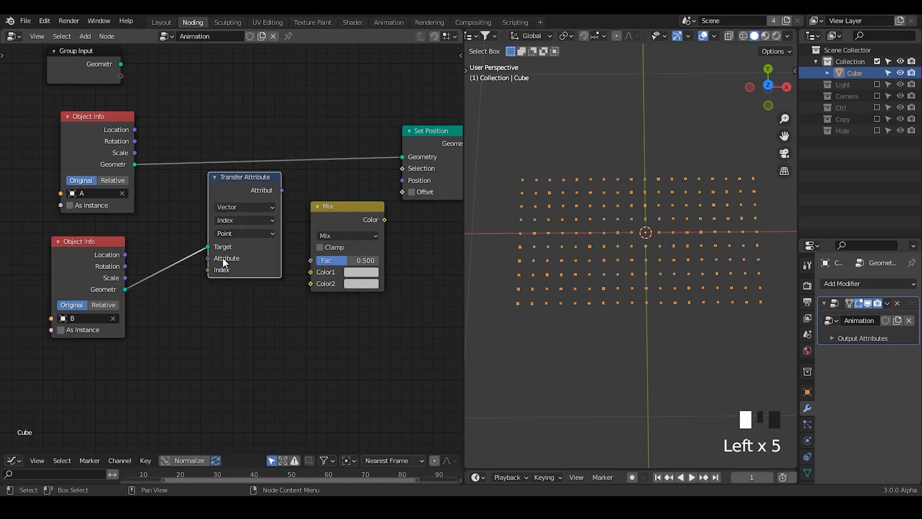
# Add a Position node and connect it to the Attribute input of Transfer Attribute
pyautogui.hotkey('ctrl', 'a')
pyautogui.write('position')
pyautogui.press('Return')
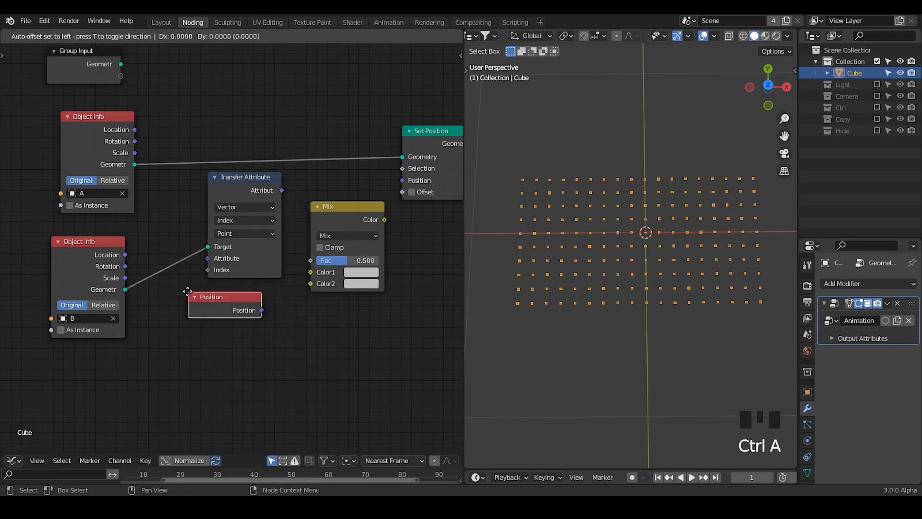
pyautogui.click(38, 202)
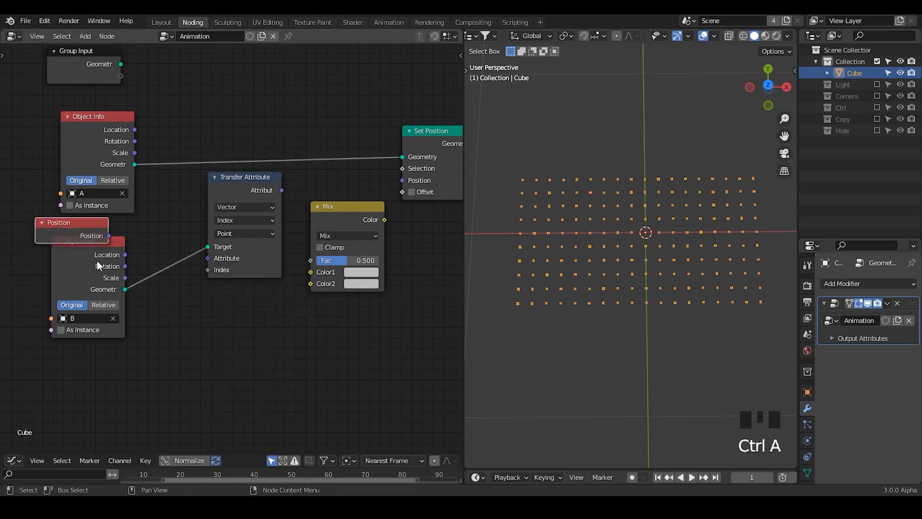
pyautogui.moveTo(109, 236); pyautogui.dragTo(207, 259)
# Connect Position to Mix Color1, Transfer Attribute to Color2, and the Mix Color output to Set Position's Position input
pyautogui.moveTo(240, 197); pyautogui.dragTo(201, 262)
pyautogui.click(115, 239)
pyautogui.moveTo(114, 239); pyautogui.dragTo(310, 272)
pyautogui.moveTo(243, 255); pyautogui.dragTo(310, 284)
pyautogui.moveTo(330, 218); pyautogui.dragTo(284, 160)
pyautogui.moveTo(355, 189); pyautogui.dragTo(402, 180)
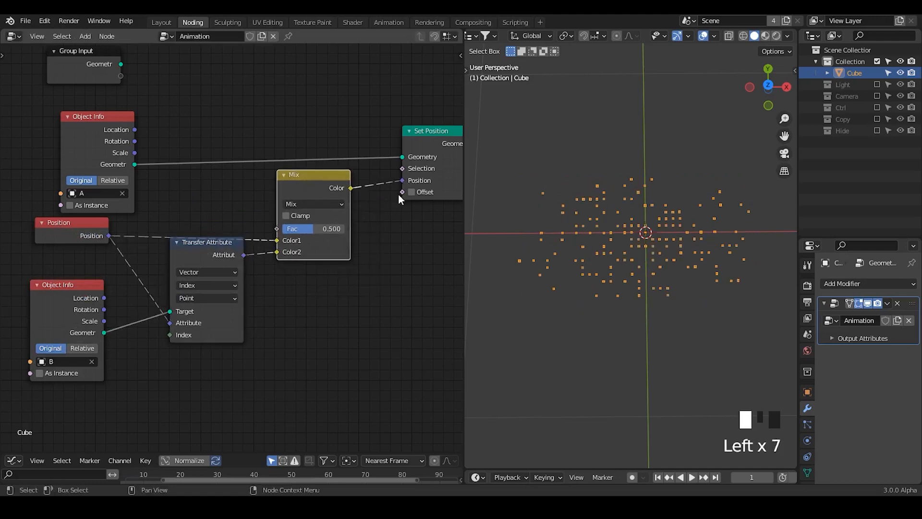
# Set the Mix factor to 0.000 and move the Position node under object A's Object Info node
pyautogui.keyDown('shift'); pyautogui.moveTo(652, 269); pyautogui.dragTo(637, 264, button='middle'); pyautogui.keyUp('shift')
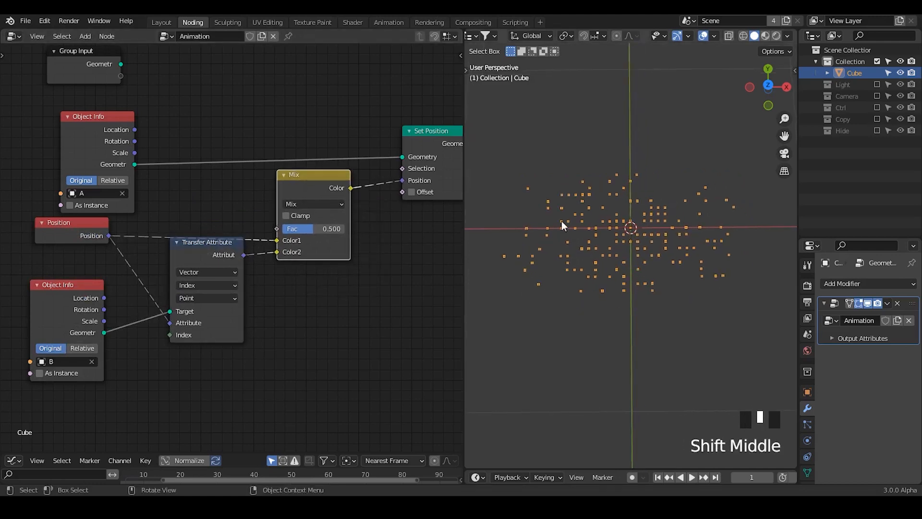
pyautogui.moveTo(318, 231); pyautogui.dragTo(288, 230)
pyautogui.moveTo(62, 237); pyautogui.dragTo(85, 234)
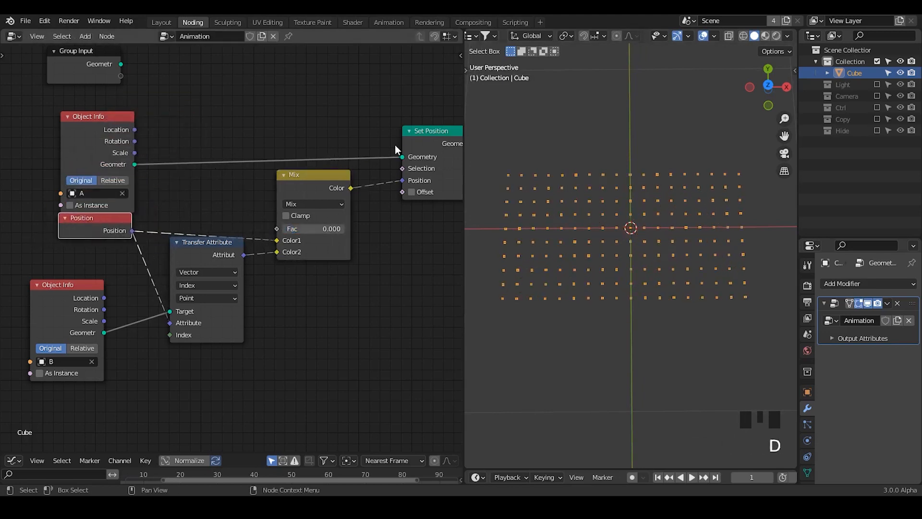
# Annotate an arrow from Set Position to object A's Object Info, and lower the Transfer Attribute node slightly
pyautogui.moveTo(379, 142)
pyautogui.mouseDown()
pyautogui.moveTo(174, 135)
pyautogui.moveTo(178, 155)
pyautogui.mouseUp()
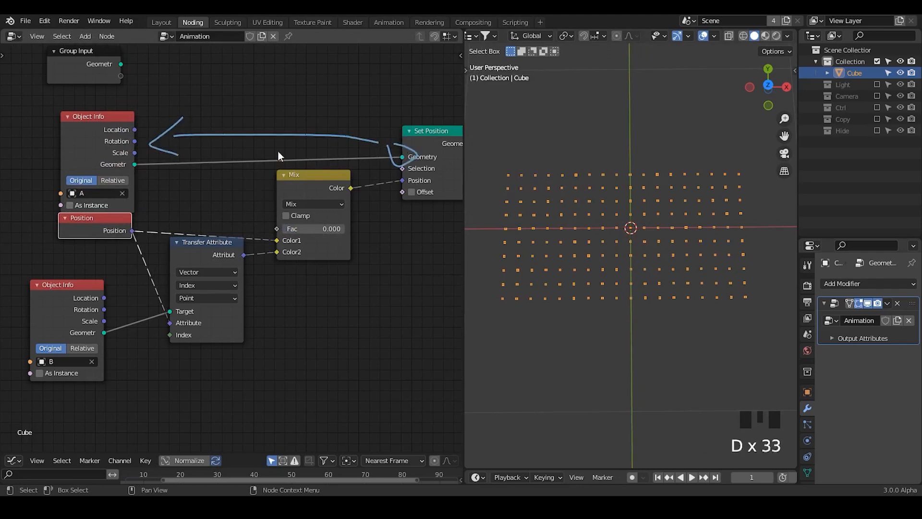
pyautogui.click(290, 231)
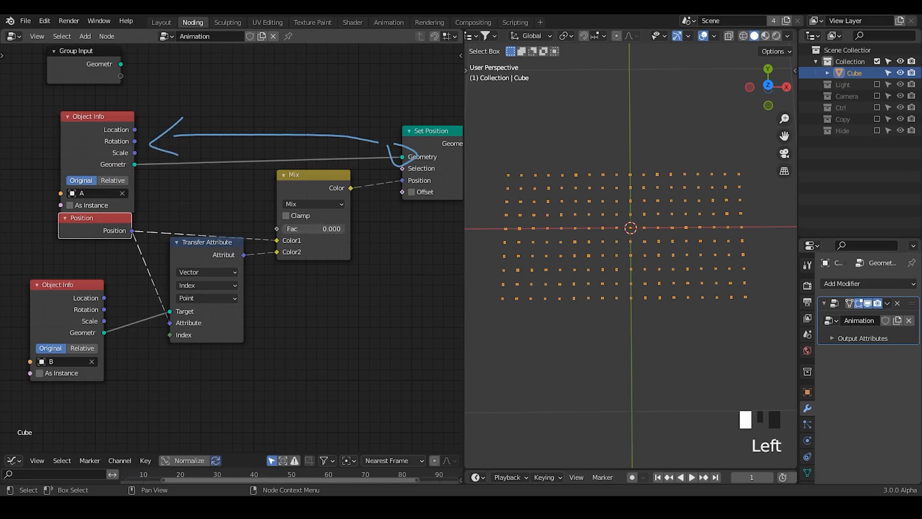
pyautogui.moveTo(313, 228); pyautogui.dragTo(284, 228)
pyautogui.moveTo(207, 257); pyautogui.dragTo(206, 276)
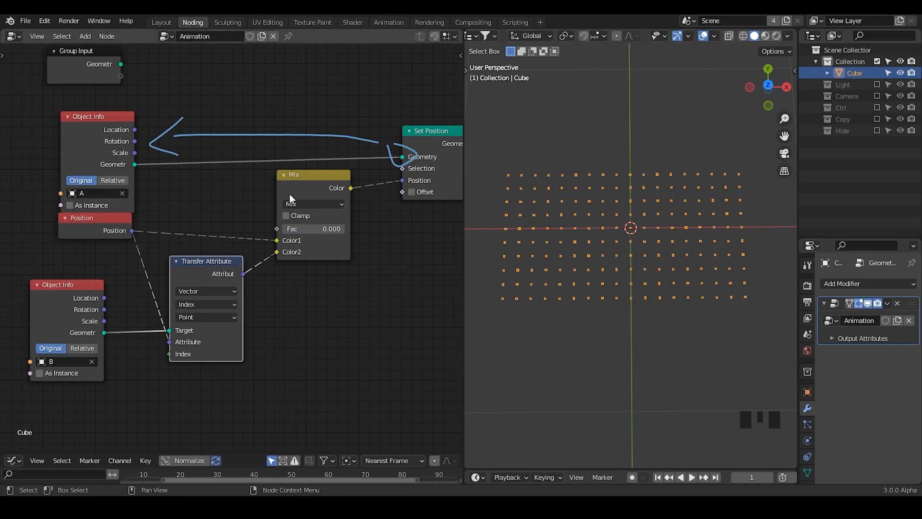
# Set the Mix factor to 1.000 and erase the arrow annotation
pyautogui.moveTo(295, 231); pyautogui.dragTo(375, 231)
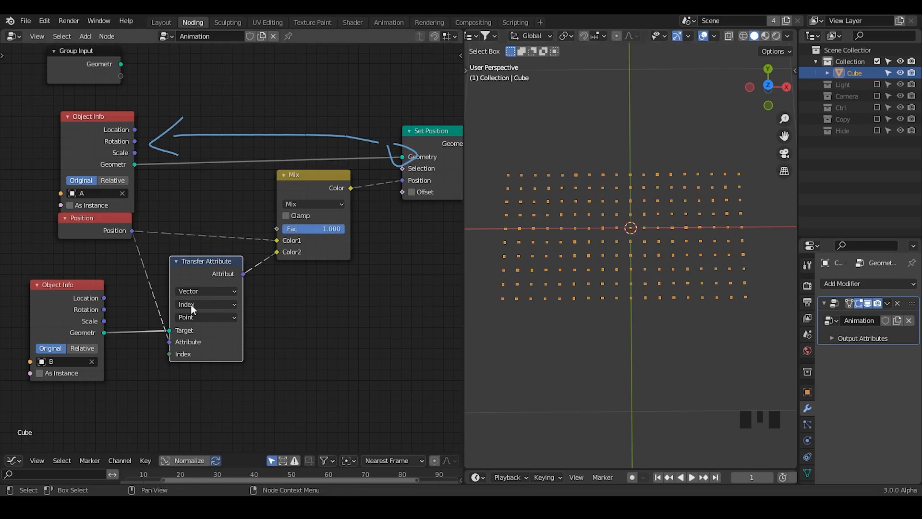
pyautogui.moveTo(163, 320)
pyautogui.mouseDown()
pyautogui.moveTo(161, 336)
pyautogui.moveTo(181, 333)
pyautogui.moveTo(116, 315)
pyautogui.moveTo(85, 340)
pyautogui.moveTo(103, 342)
pyautogui.mouseUp()
pyautogui.moveTo(89, 320)
pyautogui.mouseDown(button='right')
pyautogui.moveTo(82, 313)
pyautogui.moveTo(230, 309)
pyautogui.moveTo(190, 123)
pyautogui.moveTo(382, 151)
pyautogui.mouseUp(button='right')
pyautogui.moveTo(338, 200); pyautogui.dragTo(332, 212, button='right')
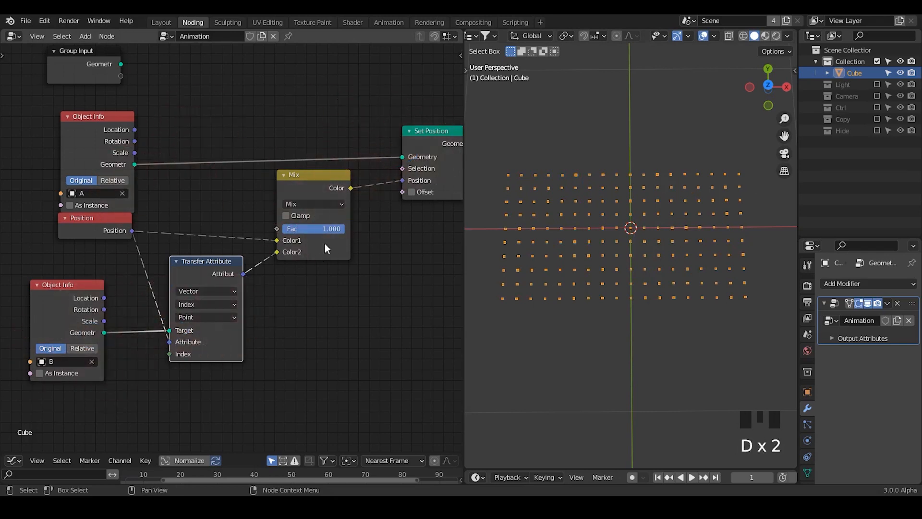
pyautogui.moveTo(284, 229); pyautogui.dragTo(344, 229)
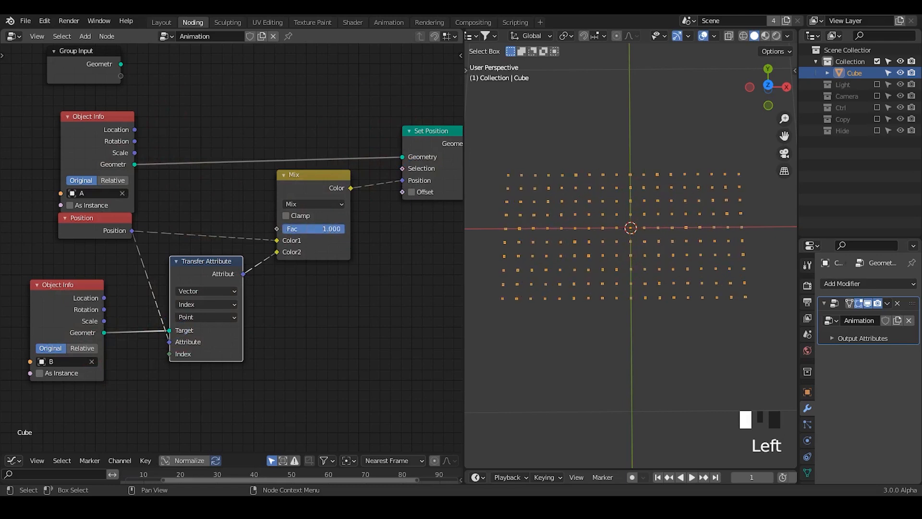
pyautogui.moveTo(373, 250); pyautogui.dragTo(263, 239, button='middle')
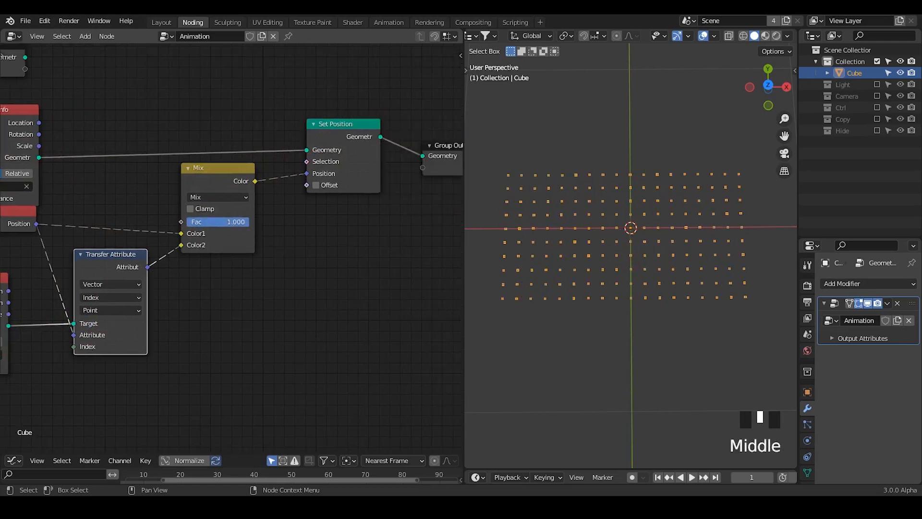
pyautogui.moveTo(248, 221)
pyautogui.mouseDown()
pyautogui.moveTo(187, 221)
pyautogui.moveTo(250, 221)
pyautogui.mouseUp()
# Move Group Output farther away and insert an Instance on Points node between Set Position and Group Output
pyautogui.moveTo(343, 246); pyautogui.dragTo(295, 165, button='middle')
pyautogui.moveTo(295, 166); pyautogui.dragTo(380, 147)
pyautogui.hotkey('ctrl', 'a')
pyautogui.write('po')
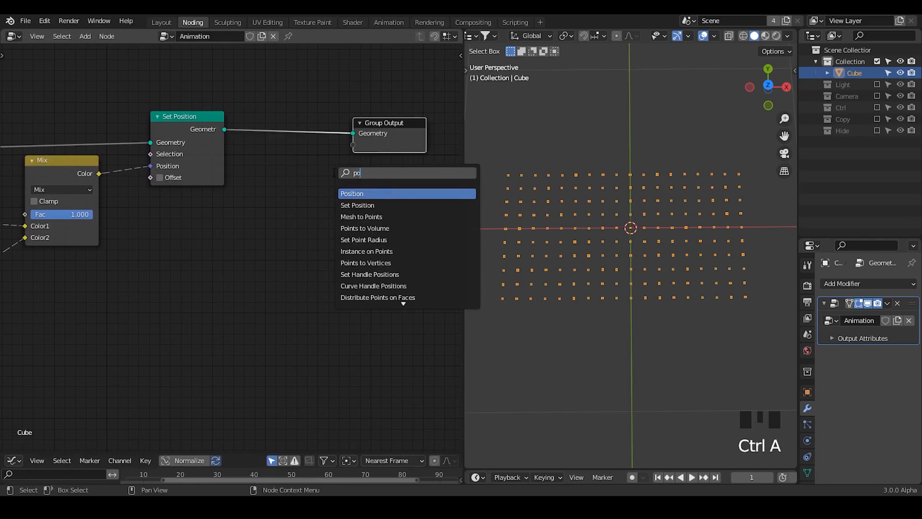
pyautogui.write(' instan')
pyautogui.press('Return')
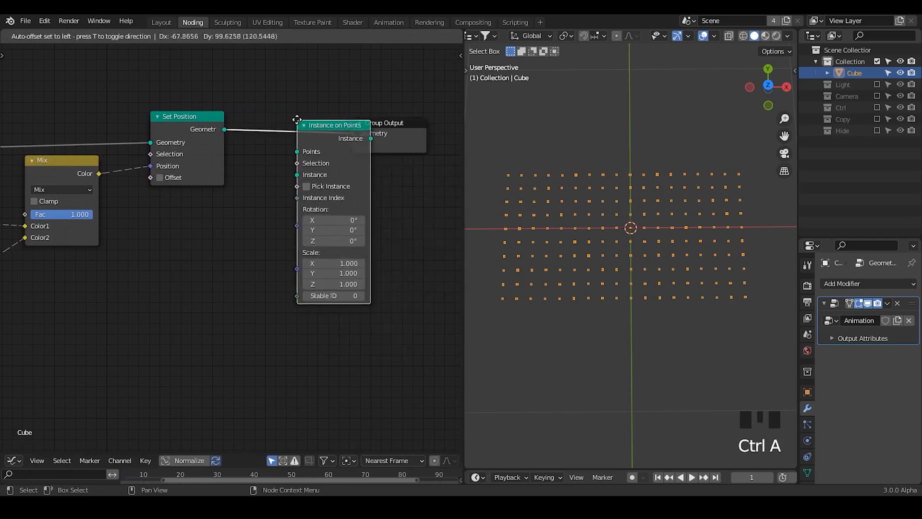
pyautogui.click(297, 120)
# Add a Grid node as the Instance input and set its Size X and Size Y to 0.08 m
pyautogui.hotkey('ctrl', 'a')
pyautogui.write('grid')
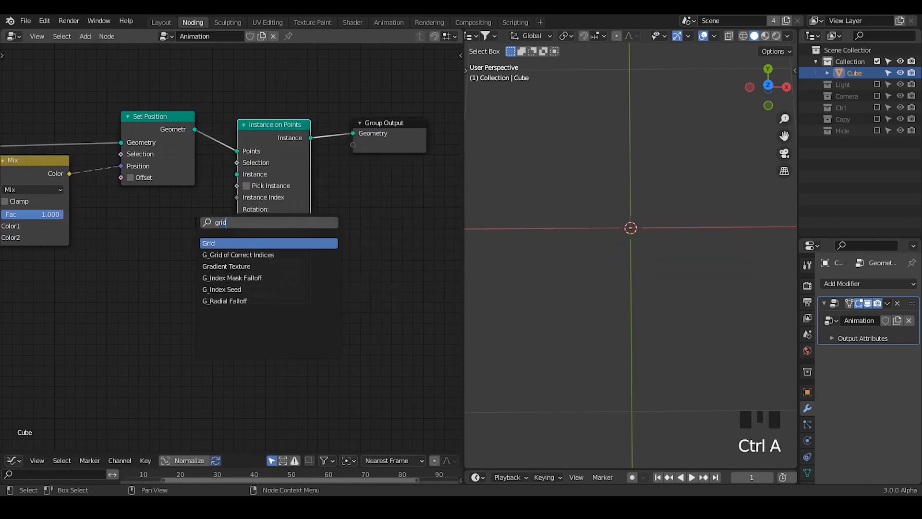
pyautogui.press('Return')
pyautogui.click(100, 198)
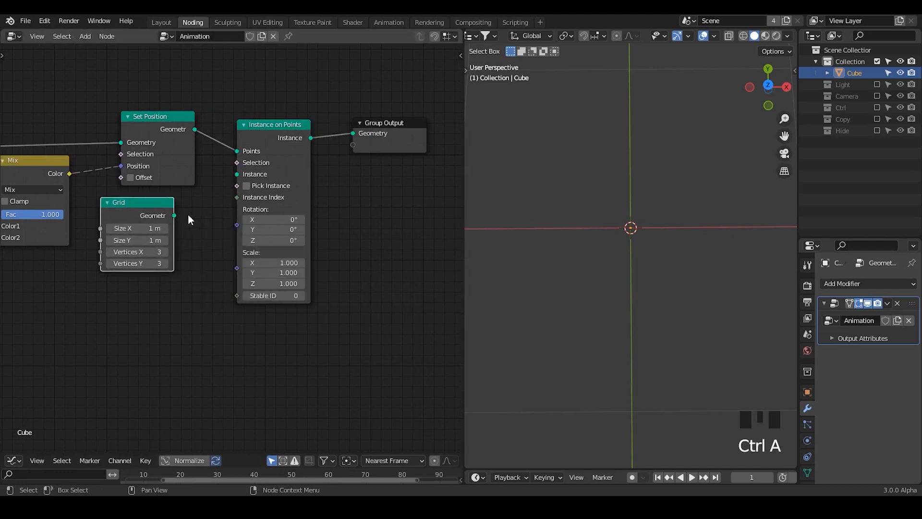
pyautogui.moveTo(174, 216); pyautogui.dragTo(239, 173)
pyautogui.keyDown('shift'); pyautogui.moveTo(152, 229); pyautogui.dragTo(113, 240); pyautogui.keyUp('shift')
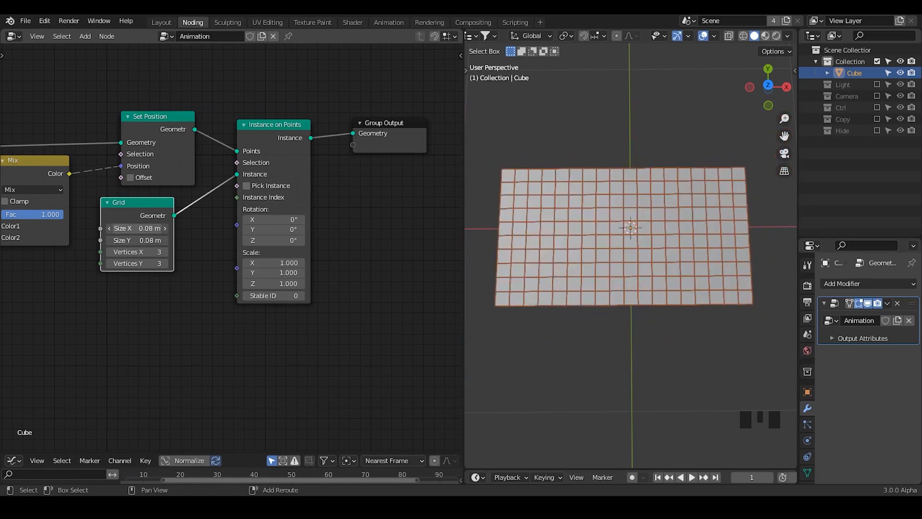
# Switch the 3D viewport to the top view, widen it, and deselect the cube
pyautogui.keyDown('ctrl'); pyautogui.moveTo(529, 279); pyautogui.dragTo(629, 193, button='middle'); pyautogui.keyUp('ctrl')
pyautogui.click(768, 87)
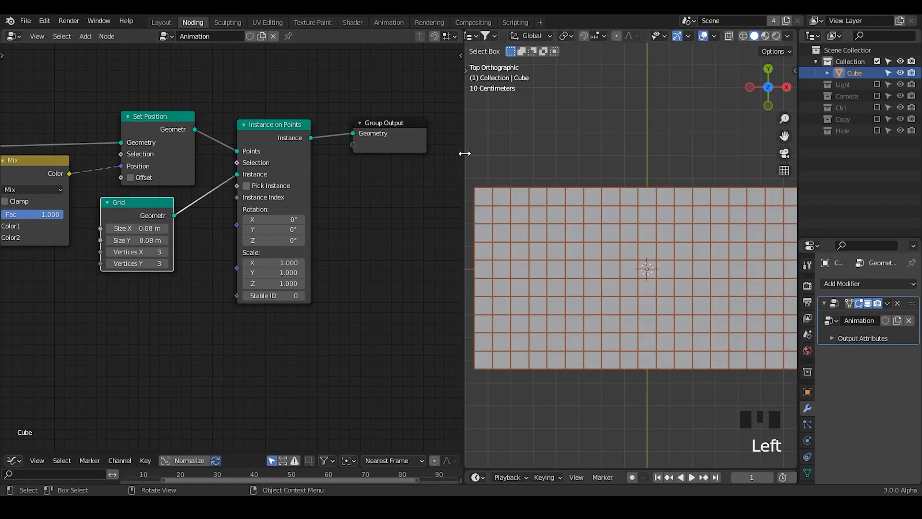
pyautogui.moveTo(464, 154); pyautogui.dragTo(365, 153)
pyautogui.click(642, 224)
pyautogui.keyDown('shift'); pyautogui.moveTo(642, 224); pyautogui.dragTo(620, 216, button='middle'); pyautogui.keyUp('shift')
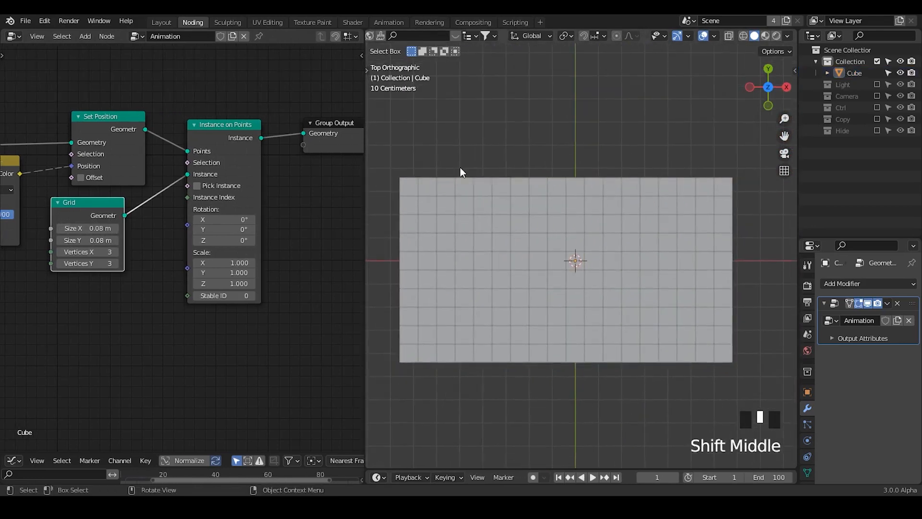
# Add a Value node and connect it to both Size X and Size Y of the Grid node
pyautogui.moveTo(87, 240); pyautogui.dragTo(133, 246, button='middle')
pyautogui.hotkey('ctrl', 'a')
pyautogui.write('value')
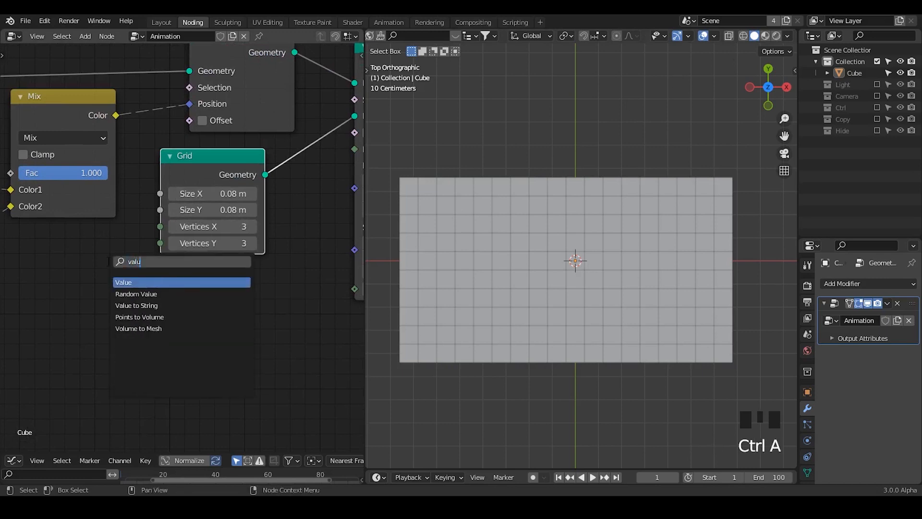
pyautogui.press('Return')
pyautogui.click(35, 260)
pyautogui.moveTo(96, 263); pyautogui.dragTo(175, 252, button='middle')
pyautogui.moveTo(197, 269); pyautogui.dragTo(213, 221)
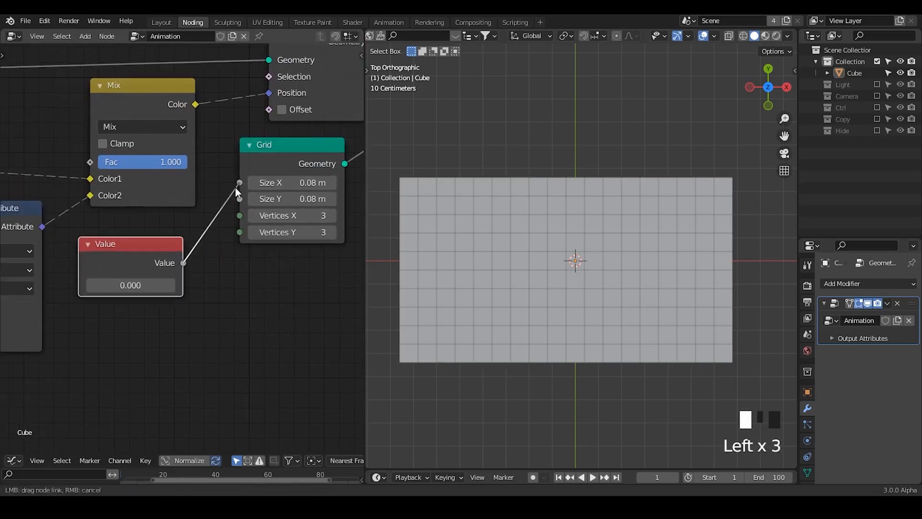
pyautogui.moveTo(235, 191); pyautogui.dragTo(238, 183)
pyautogui.moveTo(199, 257); pyautogui.dragTo(240, 198)
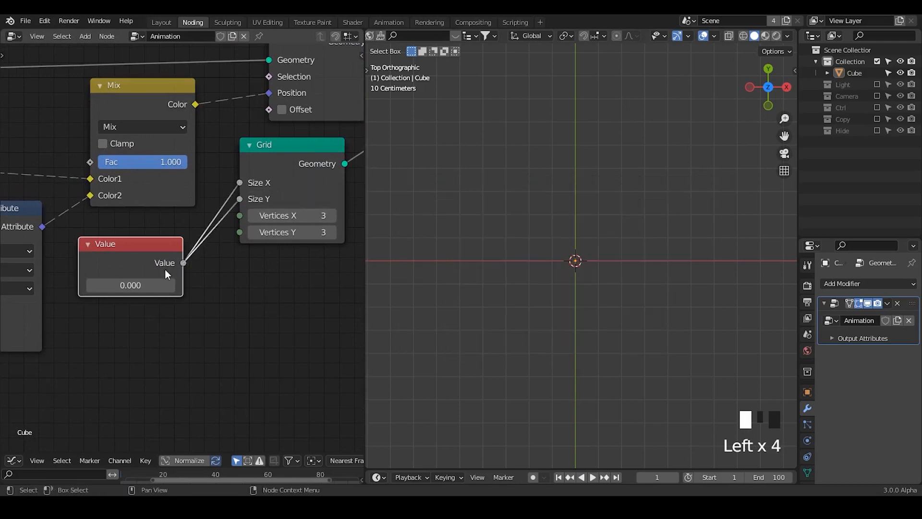
# Try 0.09 and 0.080 as the grid size in the Value node, and set it to 0.081
pyautogui.click(152, 283)
pyautogui.write('0.09')
pyautogui.press('Return')
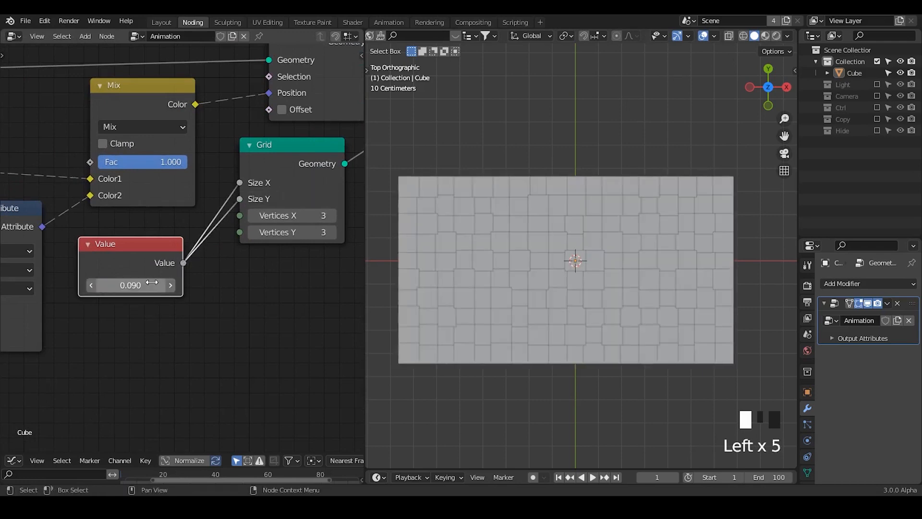
pyautogui.moveTo(131, 285)
pyautogui.keyDown('shift'); pyautogui.mouseDown()
pyautogui.moveTo(116, 285)
pyautogui.moveTo(229, 285)
pyautogui.moveTo(123, 285)
pyautogui.mouseUp(); pyautogui.keyUp('shift')
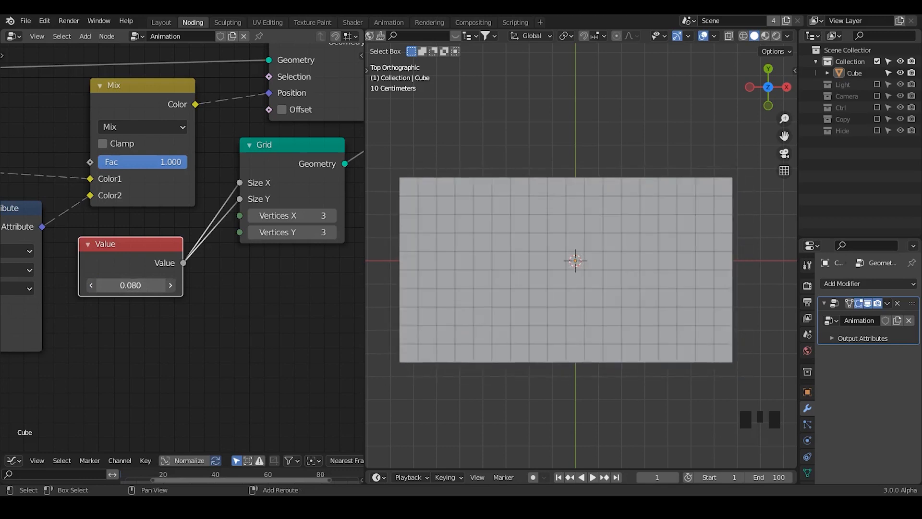
pyautogui.click(151, 285)
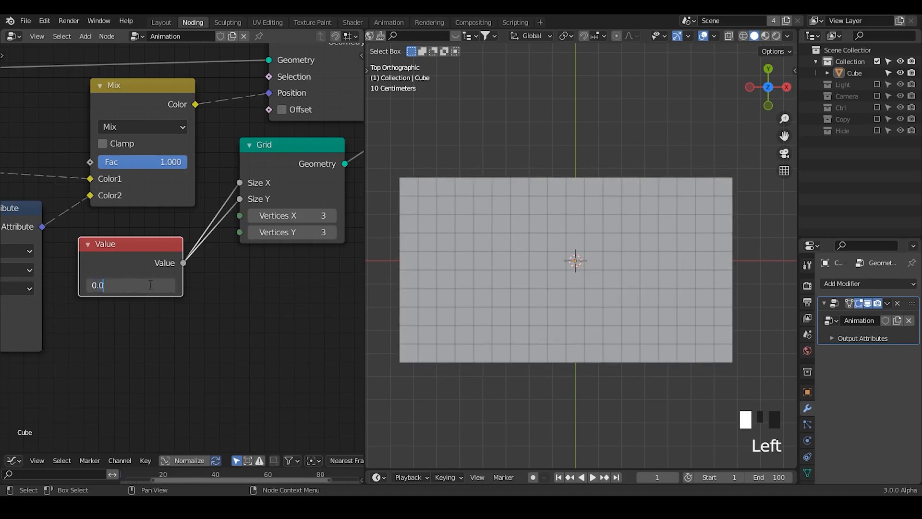
pyautogui.write('1')
pyautogui.press('Return')
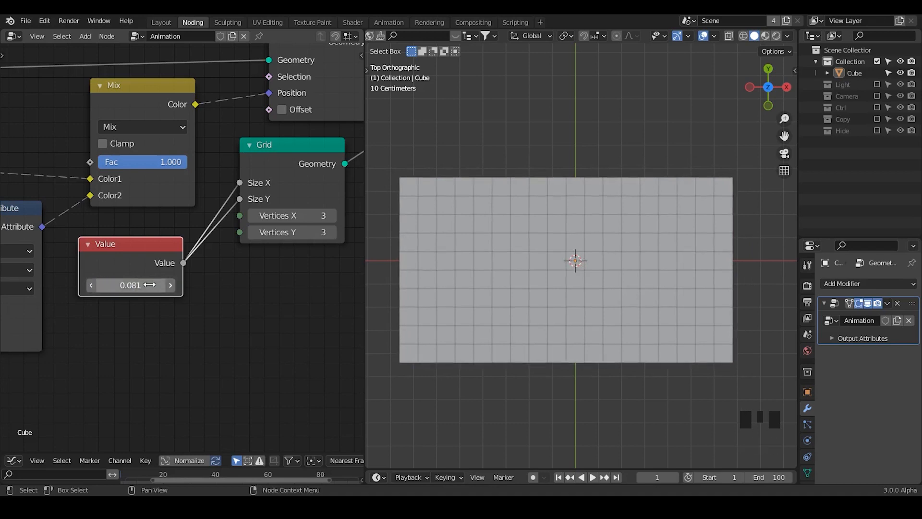
# Set the grid size in the Value node to 0.08
pyautogui.click(150, 284)
pyautogui.write('0.9')
pyautogui.press('BackSpace')
pyautogui.press('BackSpace')
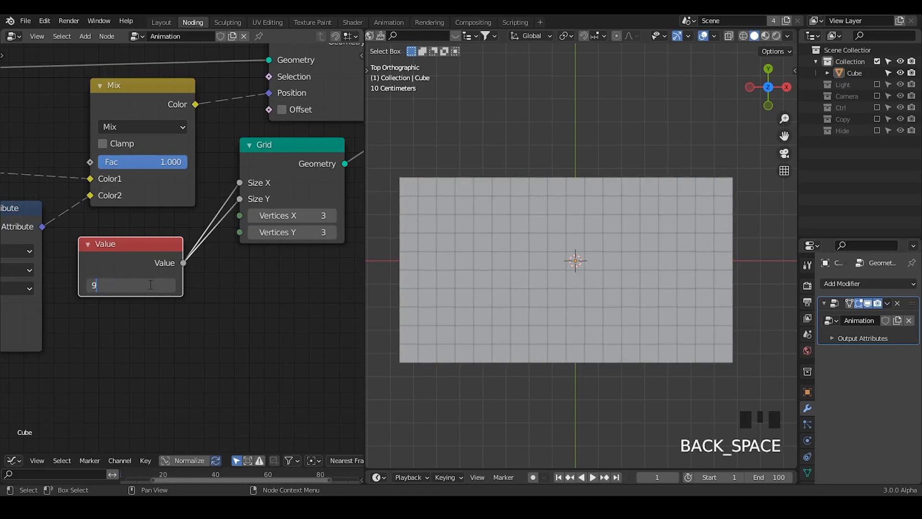
pyautogui.write('8')
pyautogui.press('Return')
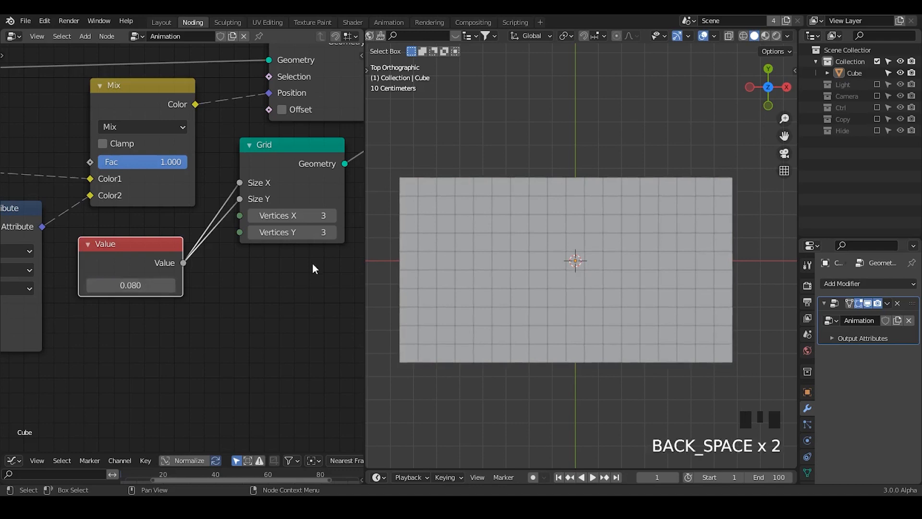
# Rearrange the Grid and Value nodes so they sit side by side beneath the Set Position node
pyautogui.moveTo(314, 268); pyautogui.dragTo(250, 253, button='middle')
pyautogui.moveTo(231, 141); pyautogui.dragTo(281, 144)
pyautogui.moveTo(45, 240); pyautogui.dragTo(107, 218)
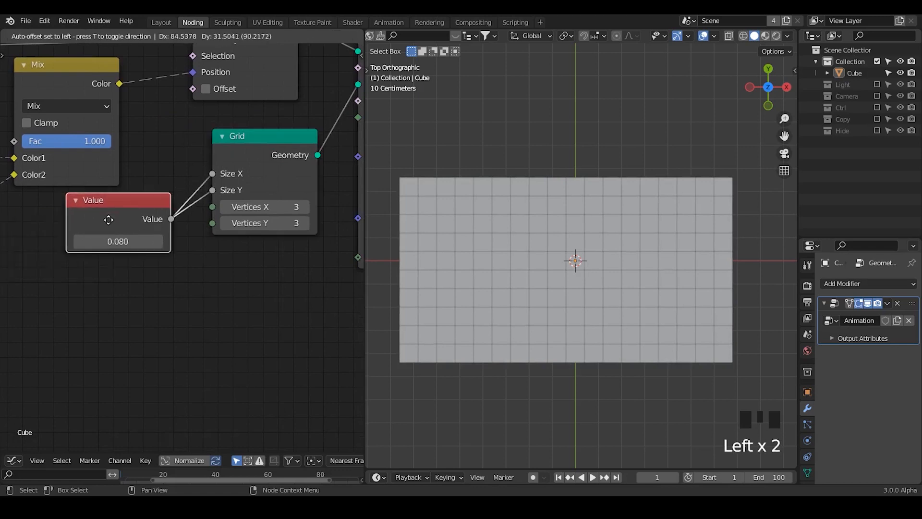
pyautogui.moveTo(261, 325); pyautogui.dragTo(120, 350, button='middle')
pyautogui.moveTo(85, 310); pyautogui.dragTo(223, 294, button='middle')
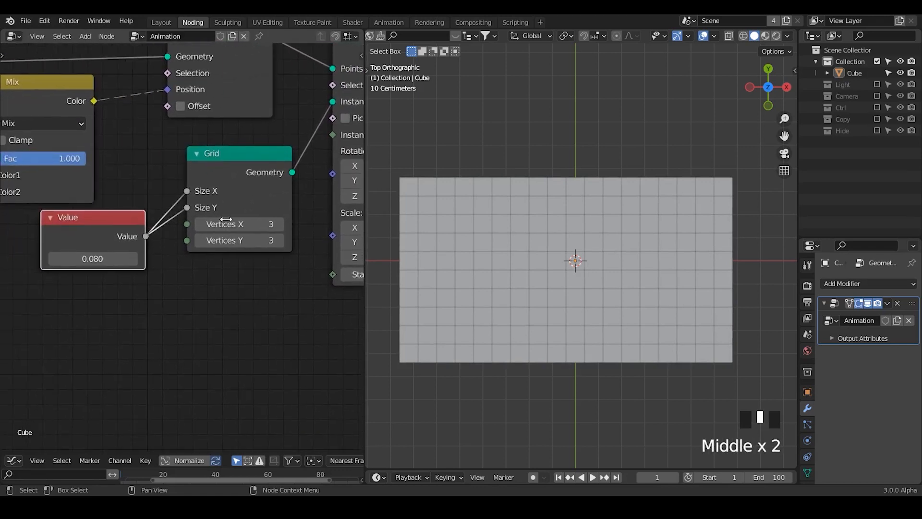
# Outline the border of the tiled plane with annotation strokes and erase them again
pyautogui.moveTo(398, 178)
pyautogui.mouseDown()
pyautogui.moveTo(398, 322)
pyautogui.moveTo(683, 176)
pyautogui.moveTo(723, 179)
pyautogui.moveTo(729, 331)
pyautogui.mouseUp()
pyautogui.moveTo(717, 340); pyautogui.dragTo(715, 340)
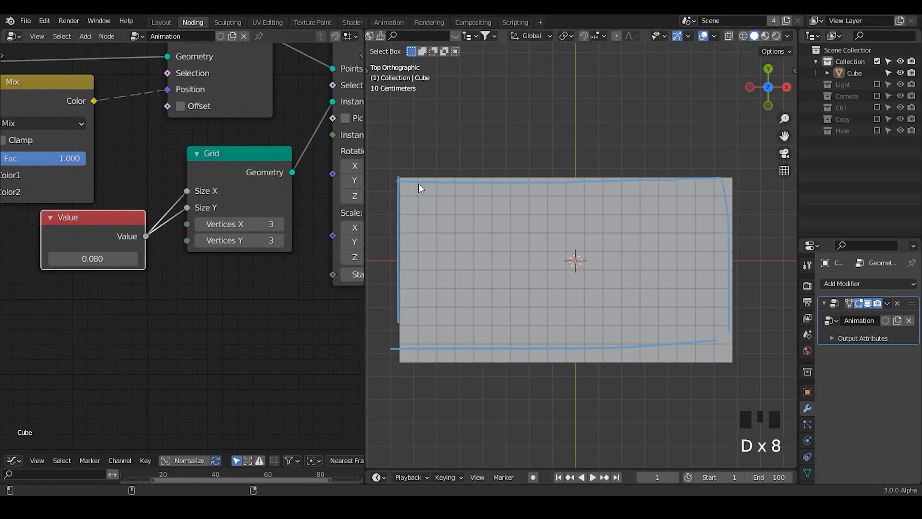
pyautogui.moveTo(400, 178)
pyautogui.mouseDown(button='right')
pyautogui.moveTo(445, 165)
pyautogui.moveTo(388, 381)
pyautogui.mouseUp(button='right')
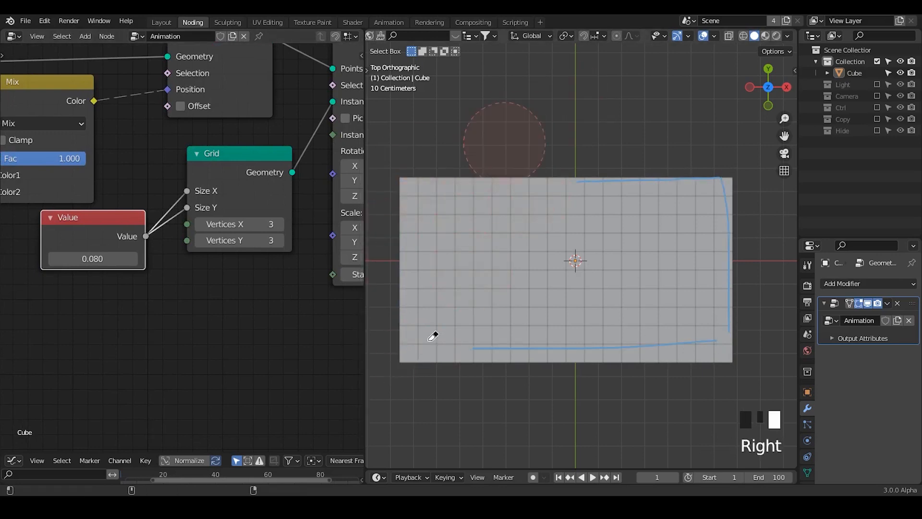
pyautogui.moveTo(433, 335)
pyautogui.mouseDown(button='right')
pyautogui.moveTo(650, 236)
pyautogui.moveTo(753, 212)
pyautogui.mouseUp(button='right')
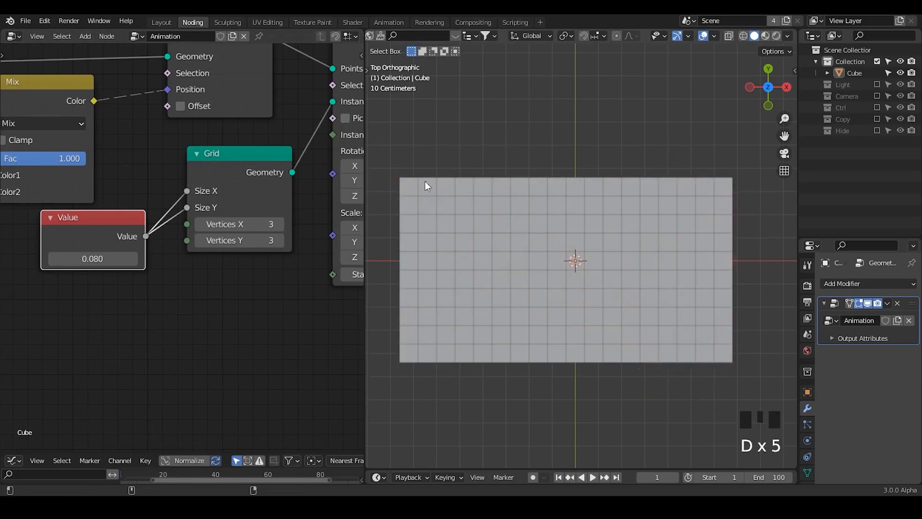
# Show the Hide collection, select object B, and examine the vector values of its Multiply and Snap nodes against the tiles
pyautogui.click(874, 131)
pyautogui.click(850, 141)
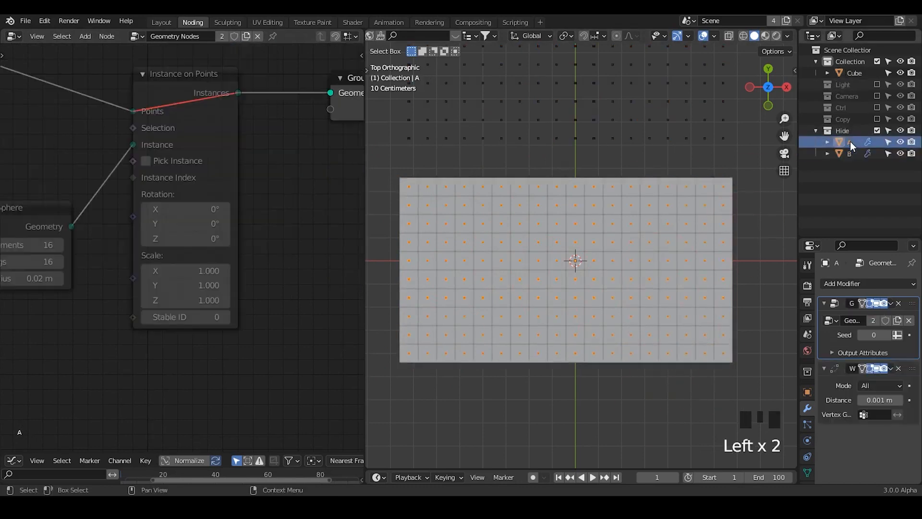
pyautogui.keyDown('shift'); pyautogui.moveTo(538, 104); pyautogui.dragTo(575, 186, button='middle'); pyautogui.keyUp('shift')
pyautogui.click(549, 149)
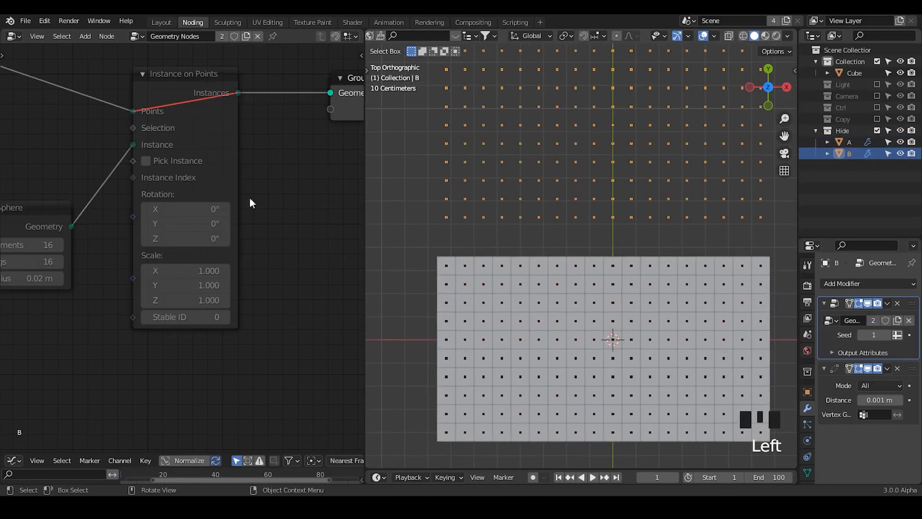
pyautogui.moveTo(38, 260); pyautogui.dragTo(336, 176, button='middle')
pyautogui.moveTo(38, 212); pyautogui.dragTo(355, 155, button='middle')
pyautogui.moveTo(249, 179); pyautogui.dragTo(188, 238, button='middle')
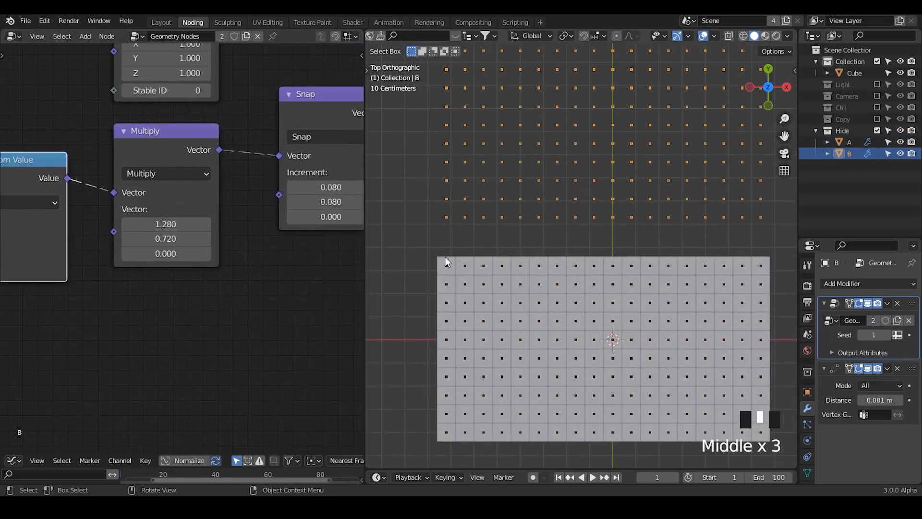
pyautogui.moveTo(253, 245); pyautogui.dragTo(122, 227, button='middle')
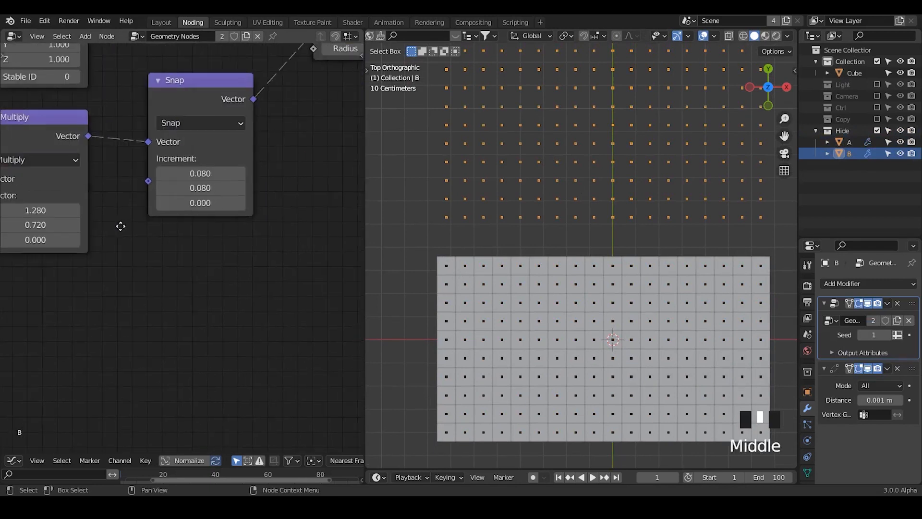
pyautogui.keyDown('shift'); pyautogui.moveTo(553, 274); pyautogui.dragTo(549, 218, button='middle'); pyautogui.keyUp('shift')
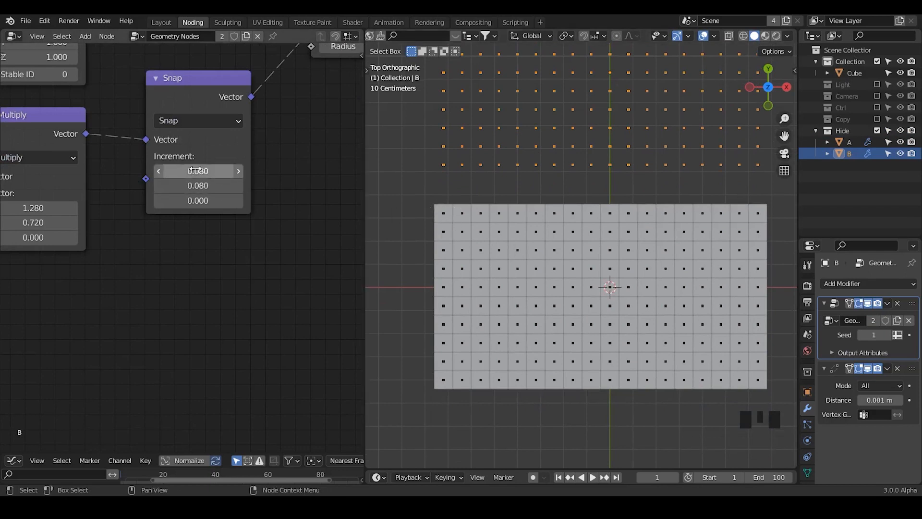
# Mark the spacing between neighbouring points at the plane's upper-left corner with annotation strokes and erase them
pyautogui.press('d')
pyautogui.moveTo(445, 214)
pyautogui.mouseDown()
pyautogui.moveTo(455, 215)
pyautogui.moveTo(446, 230)
pyautogui.mouseUp()
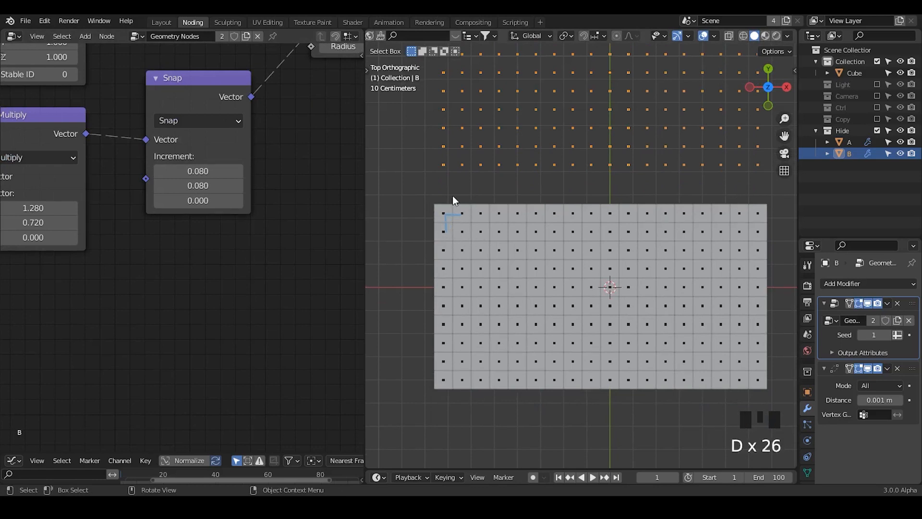
pyautogui.moveTo(454, 216); pyautogui.dragTo(446, 240, button='right')
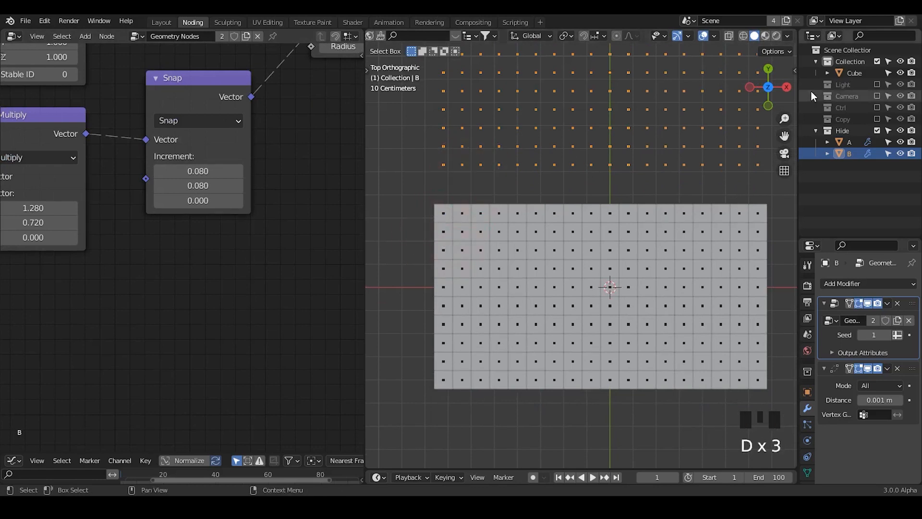
pyautogui.moveTo(97, 241); pyautogui.dragTo(167, 284, button='middle')
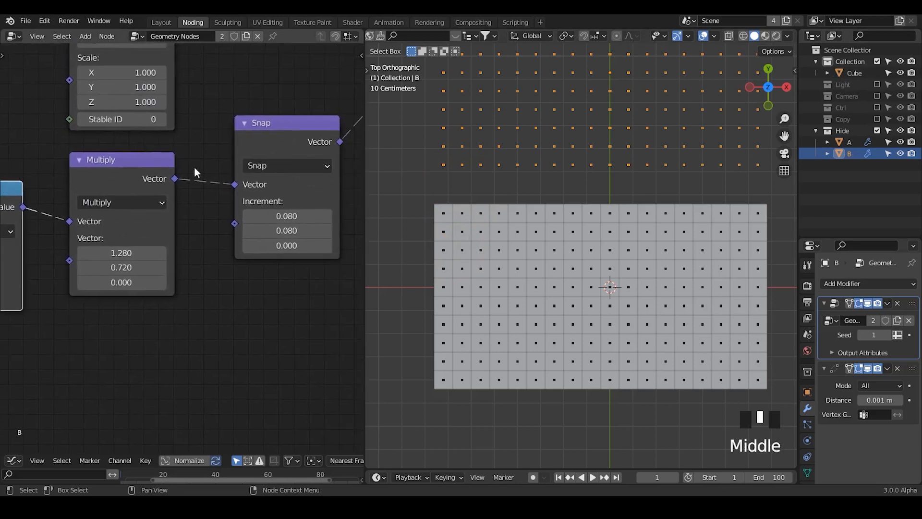
# Exclude the Hide collection from the view layer again and select the tiled cube object
pyautogui.click(877, 130)
pyautogui.click(636, 291)
pyautogui.keyDown('shift'); pyautogui.moveTo(648, 381); pyautogui.dragTo(595, 338, button='middle'); pyautogui.keyUp('shift')
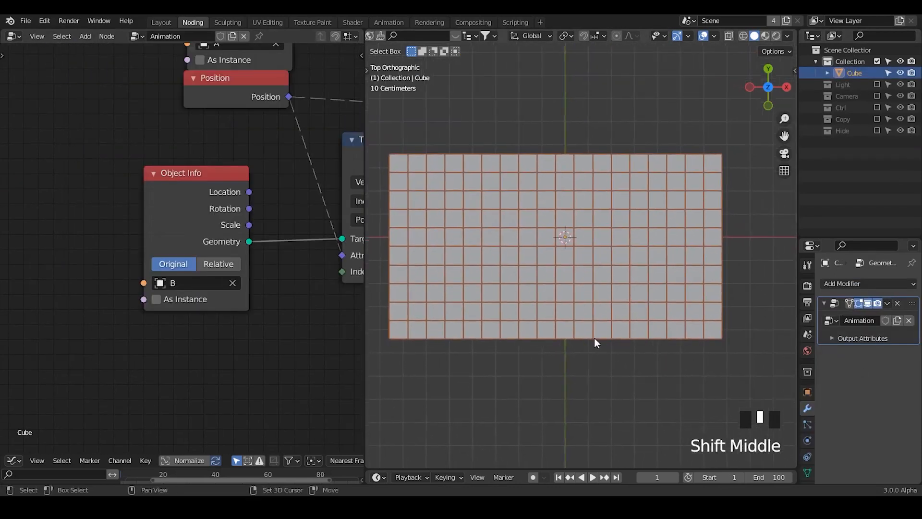
# Set the Mix node's Fac to 0 in the Animation node tree
pyautogui.moveTo(292, 206); pyautogui.dragTo(75, 205, button='middle')
pyautogui.keyDown('ctrl'); pyautogui.moveTo(217, 162); pyautogui.dragTo(202, 188, button='middle'); pyautogui.keyUp('ctrl')
pyautogui.moveTo(140, 179); pyautogui.dragTo(266, 185, button='middle')
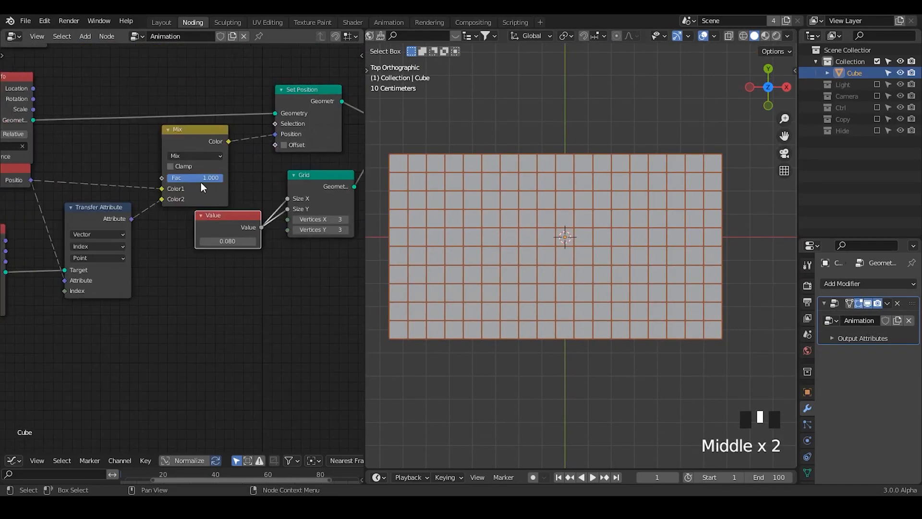
pyautogui.moveTo(205, 179); pyautogui.dragTo(171, 178)
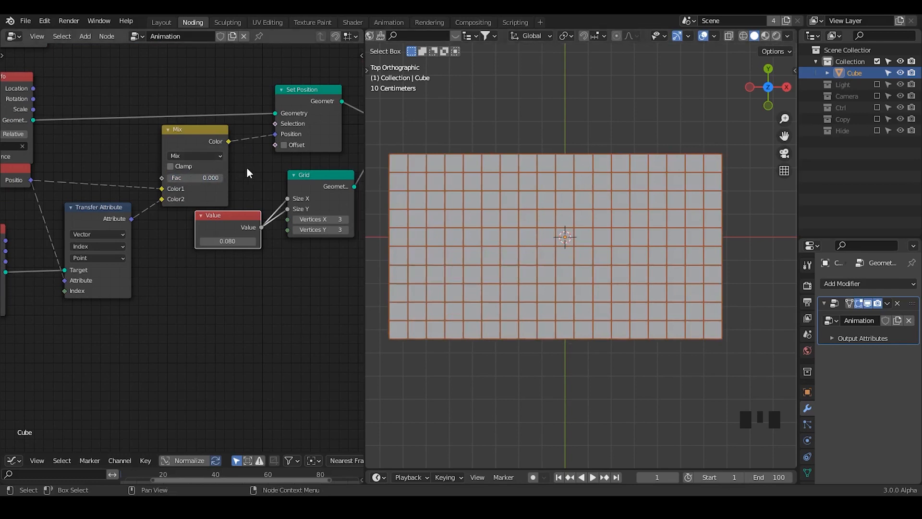
# Duplicate the tiled plane and place the copy above the original along the Y axis
pyautogui.keyDown('shift'); pyautogui.moveTo(581, 183); pyautogui.dragTo(594, 223, button='middle'); pyautogui.keyUp('shift')
pyautogui.hotkey('shift', 'd')
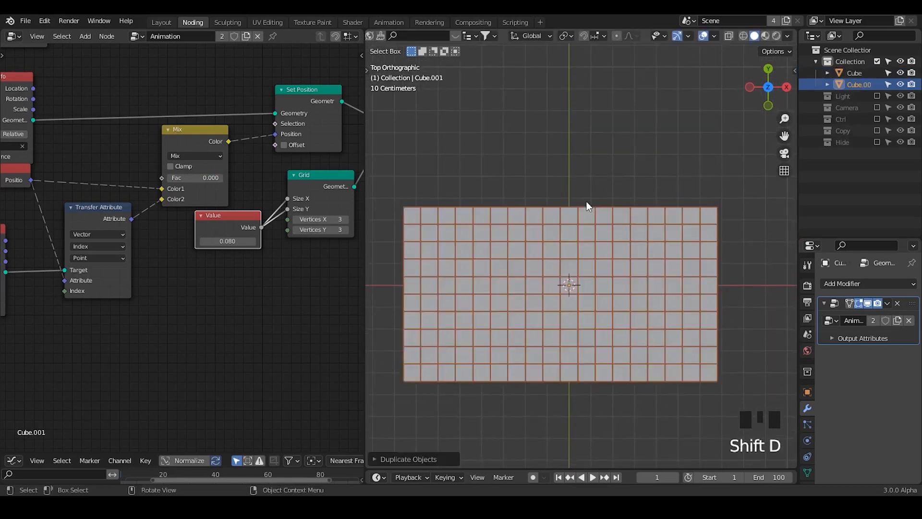
pyautogui.press('g')
pyautogui.click(604, 98)
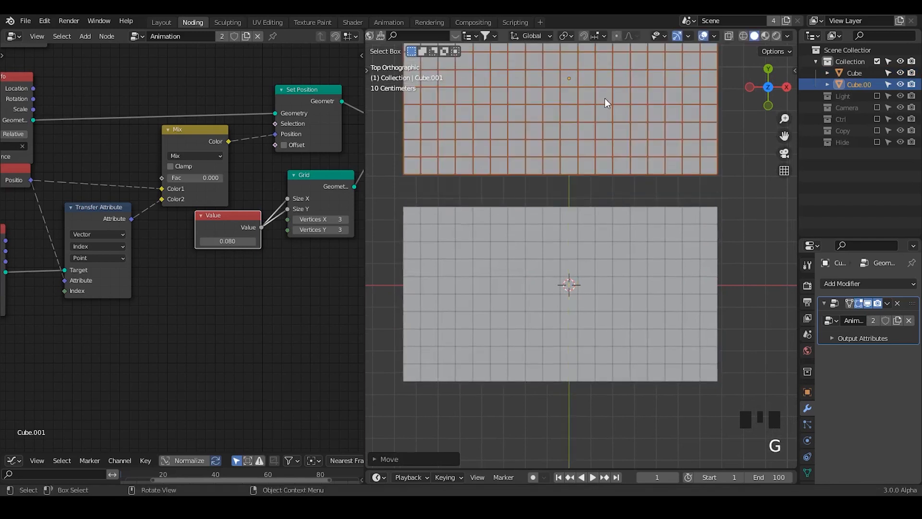
pyautogui.keyDown('shift'); pyautogui.moveTo(591, 170); pyautogui.dragTo(586, 312, button='middle'); pyautogui.keyUp('shift')
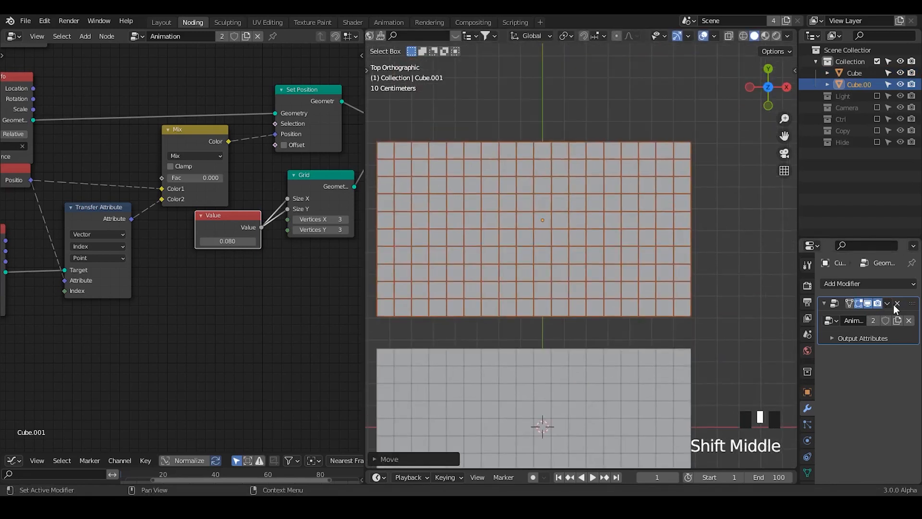
# Apply the geometry nodes modifier on the duplicate and check its vertices in Edit Mode
pyautogui.click(886, 303)
pyautogui.click(873, 316)
pyautogui.keyDown('ctrl'); pyautogui.moveTo(634, 241); pyautogui.dragTo(642, 192, button='middle'); pyautogui.keyUp('ctrl')
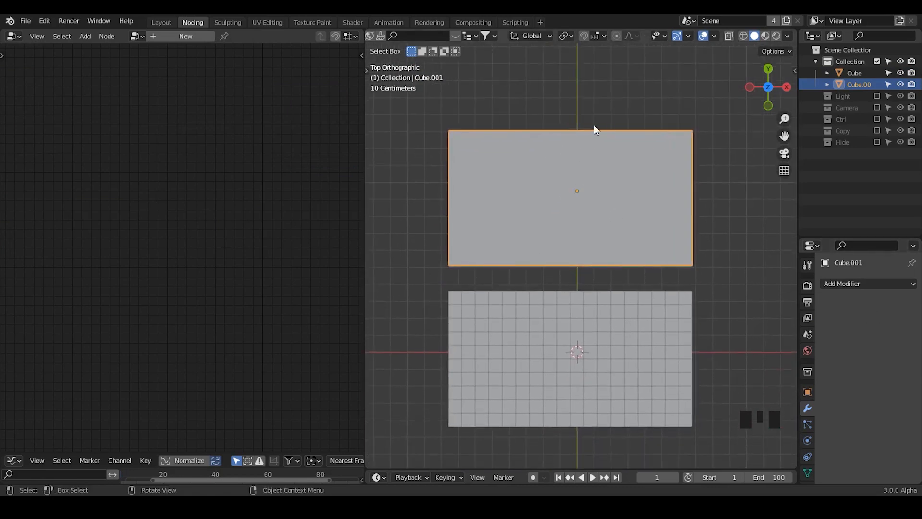
pyautogui.press('Tab')
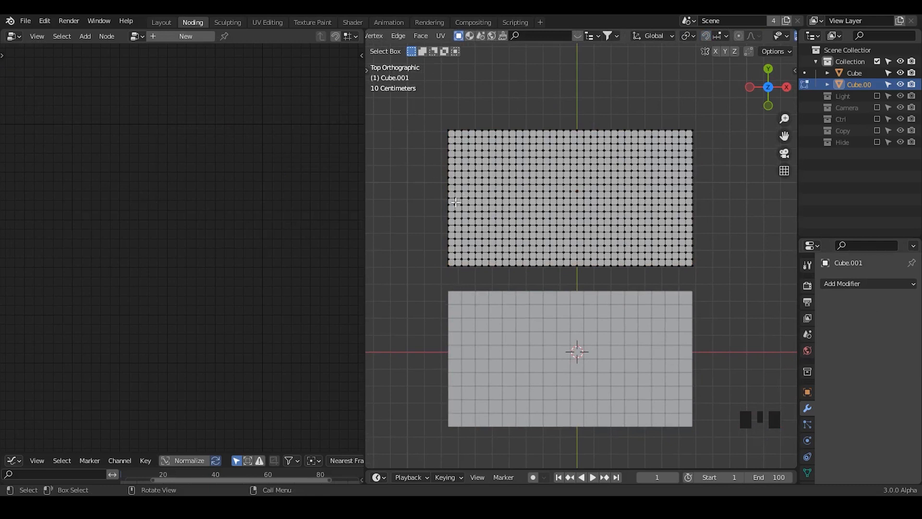
pyautogui.press('Tab')
# Select the original tiled plane and set the Grid node's Vertices X and Vertices Y to 2
pyautogui.click(556, 333)
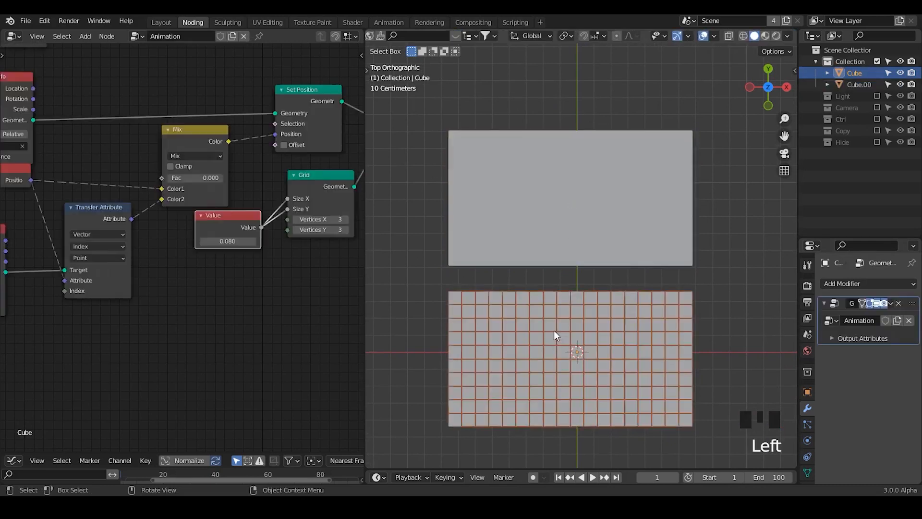
pyautogui.moveTo(292, 270); pyautogui.dragTo(230, 200, button='middle')
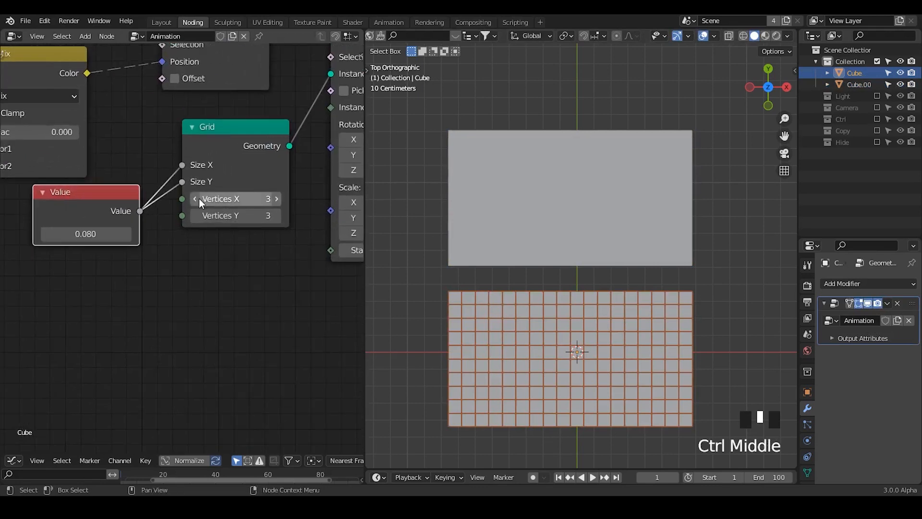
pyautogui.click(195, 199)
pyautogui.click(195, 216)
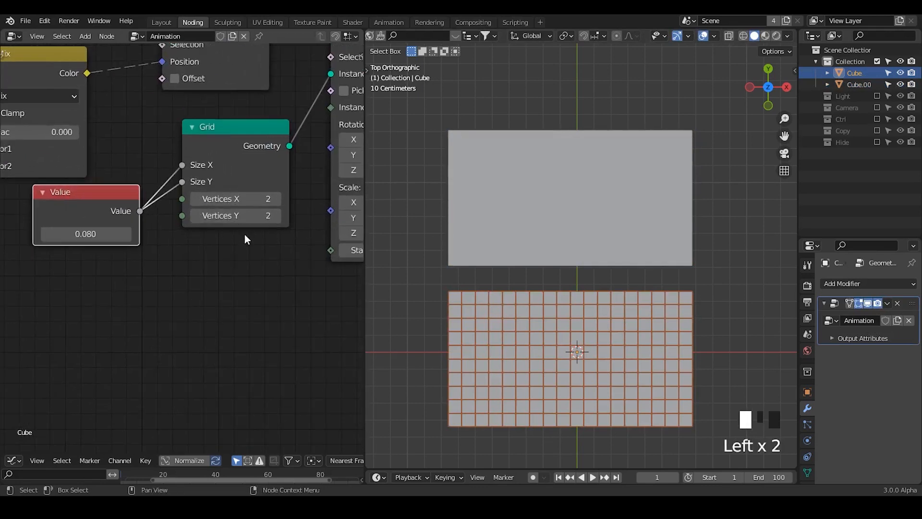
pyautogui.moveTo(247, 239); pyautogui.dragTo(230, 183, button='middle')
# Delete the duplicated plane above the original
pyautogui.click(529, 211)
pyautogui.press('x')
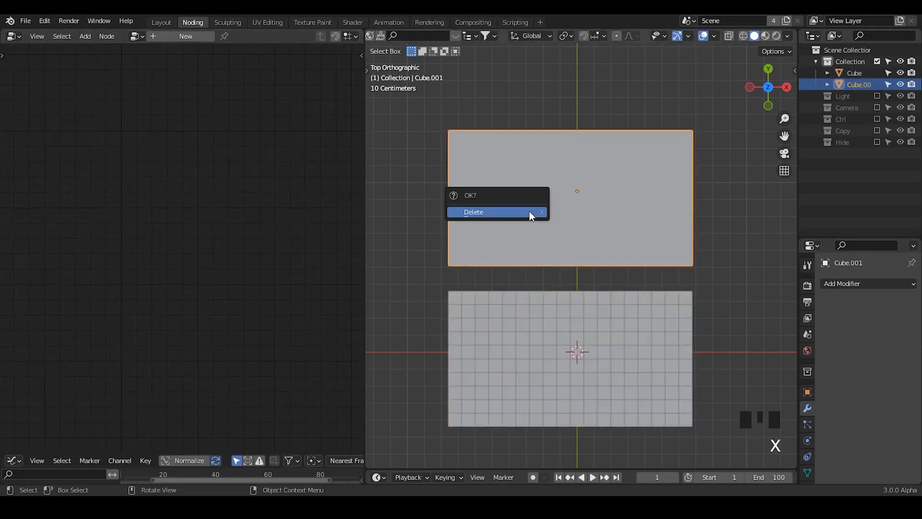
pyautogui.click(529, 211)
# Duplicate the tiled plane with its two-vertex grid tiles and move the copy above the original
pyautogui.click(611, 275)
pyautogui.keyDown('shift'); pyautogui.moveTo(611, 274); pyautogui.dragTo(551, 189, button='middle'); pyautogui.keyUp('shift')
pyautogui.hotkey('shift', 'd')
pyautogui.rightClick(572, 275)
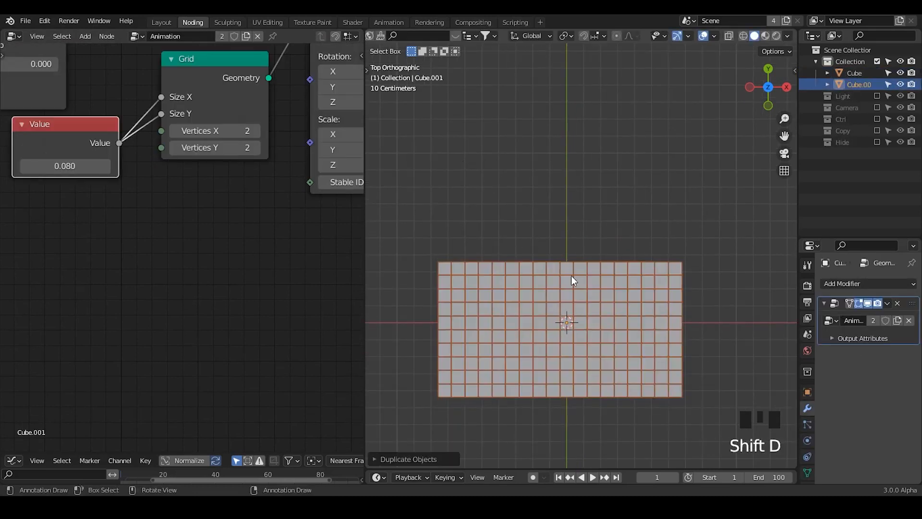
pyautogui.press('g')
pyautogui.click(581, 140)
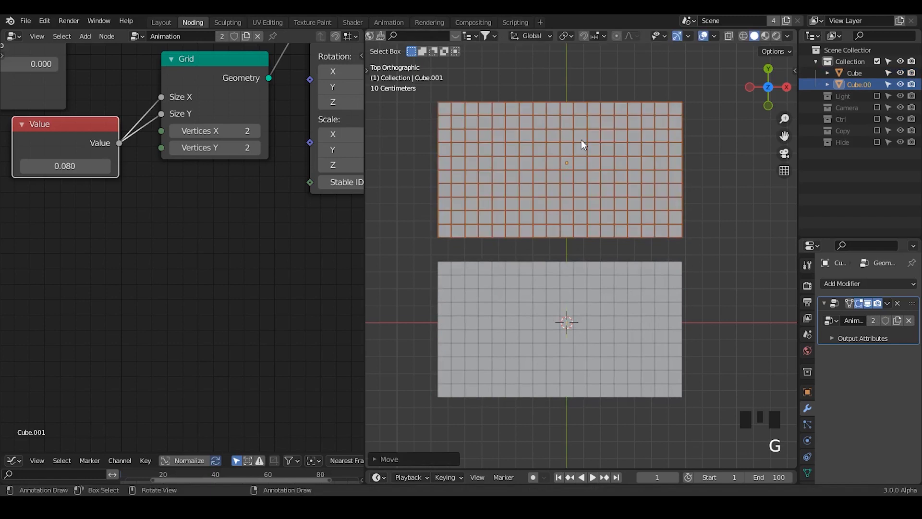
# Apply the geometry nodes modifier on the copy and select its whole mesh in Edit Mode
pyautogui.keyDown('shift'); pyautogui.moveTo(581, 140); pyautogui.dragTo(596, 198, button='middle'); pyautogui.keyUp('shift')
pyautogui.press('Tab')
pyautogui.press('Tab')
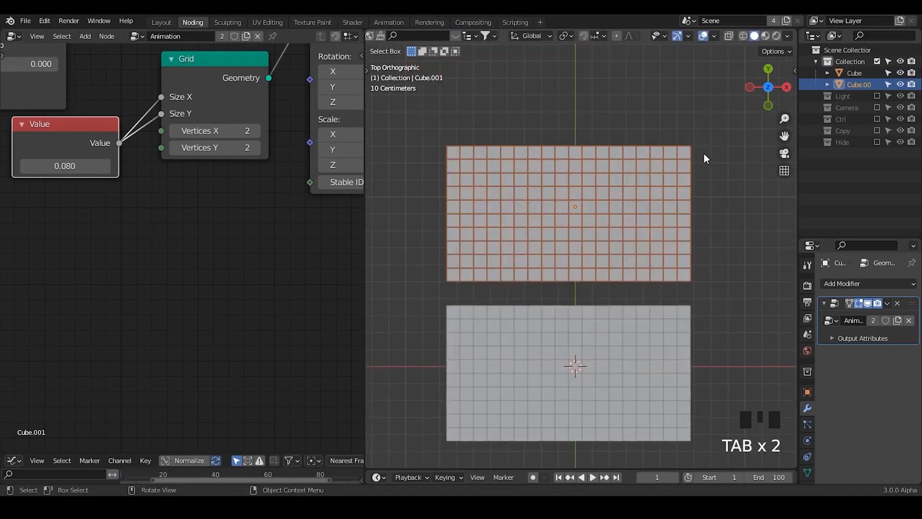
pyautogui.click(887, 303)
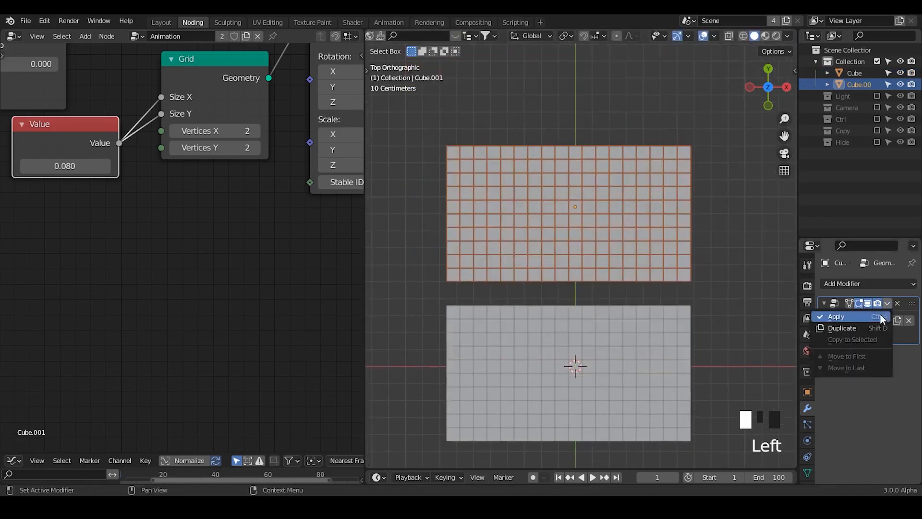
pyautogui.click(879, 314)
pyautogui.press('Tab')
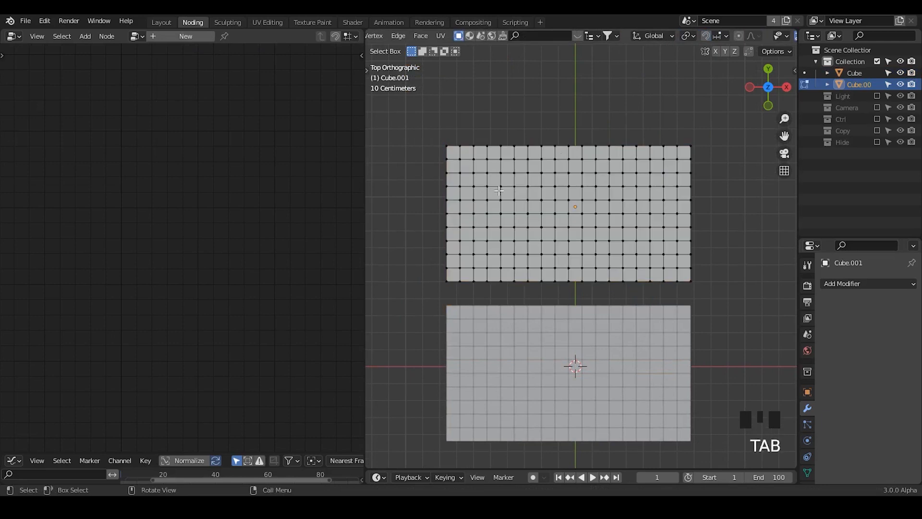
pyautogui.press('a')
pyautogui.keyDown('shift'); pyautogui.moveTo(607, 188); pyautogui.dragTo(607, 216, button='middle'); pyautogui.keyUp('shift')
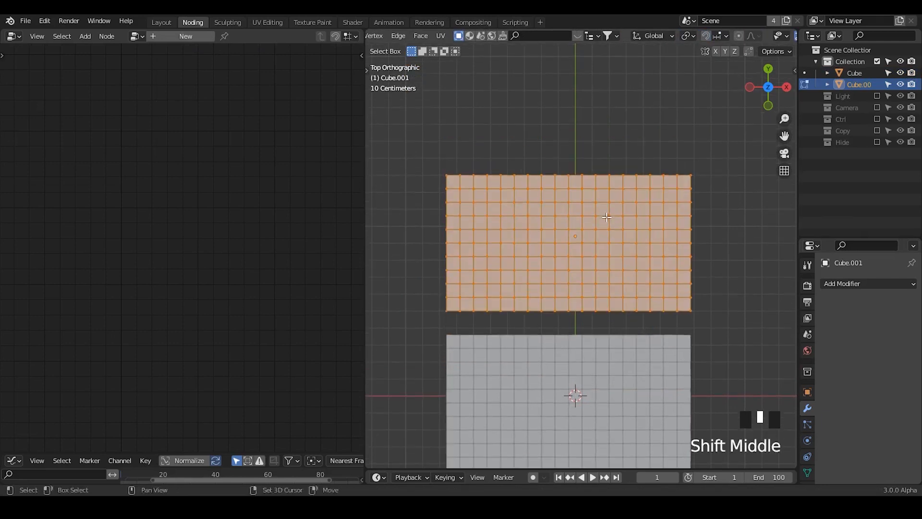
# Switch to the UV Editing workspace and show the copy from the top view
pyautogui.click(271, 21)
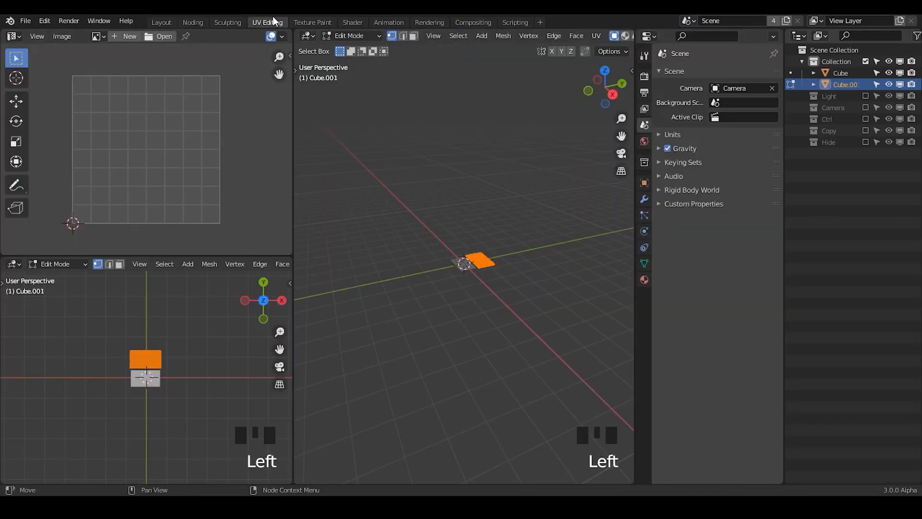
pyautogui.click(606, 76)
pyautogui.keyDown('ctrl'); pyautogui.moveTo(489, 214); pyautogui.dragTo(501, 288, button='middle'); pyautogui.keyUp('ctrl')
# Display the copy's UV Maps settings and UV-map the selected mesh with Project from View (Bounds)
pyautogui.click(644, 263)
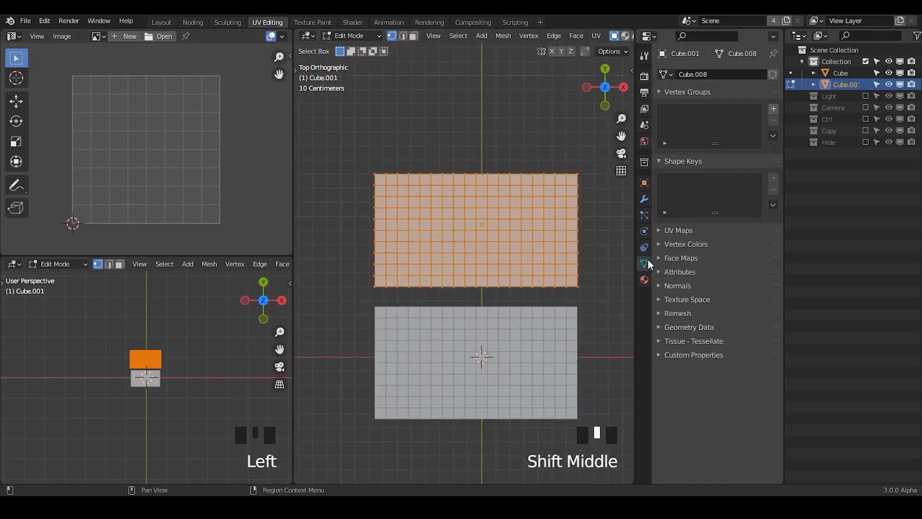
pyautogui.click(685, 245)
pyautogui.click(685, 245)
pyautogui.click(686, 230)
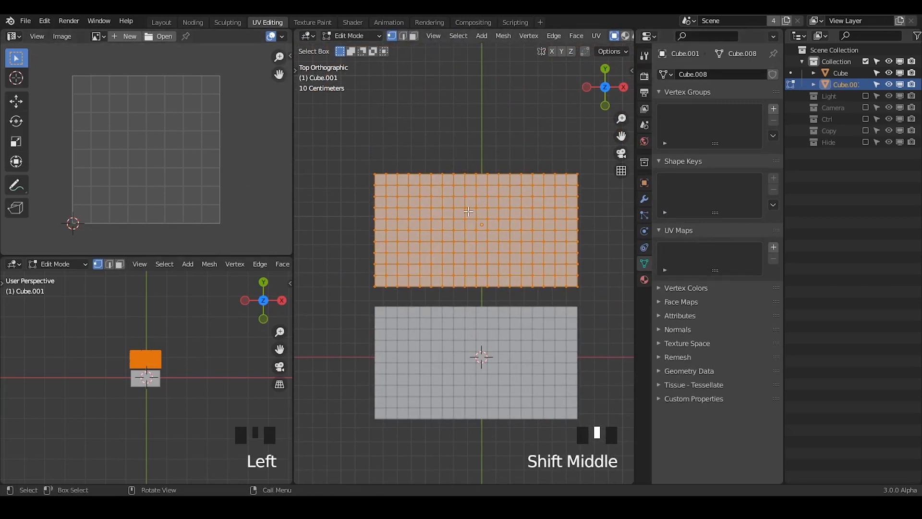
pyautogui.press('u')
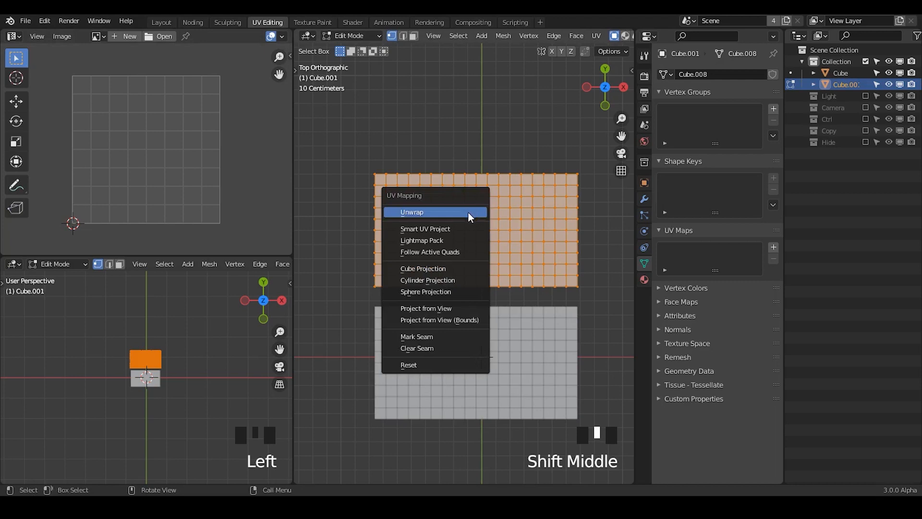
pyautogui.click(459, 321)
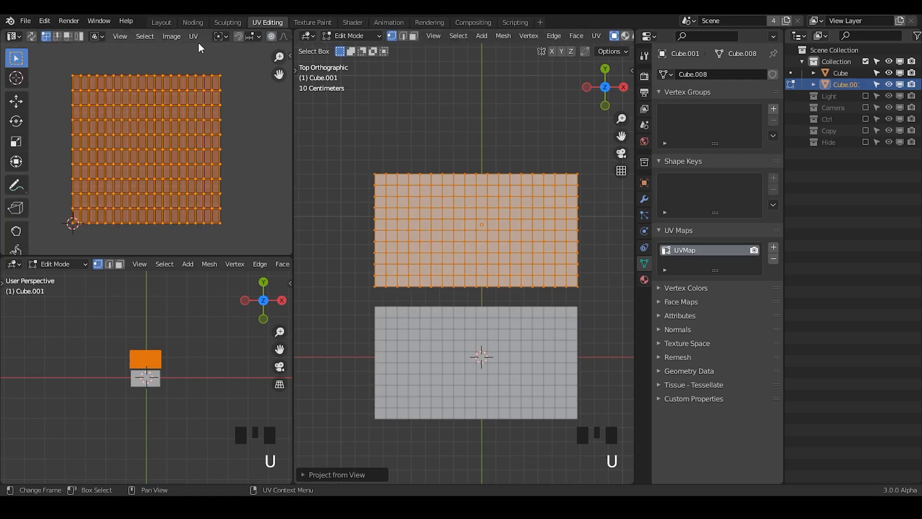
# Leave Edit Mode and create a new material for the upper plane in the Shader workspace, viewed from the top
pyautogui.scroll(-5, 197, 38)
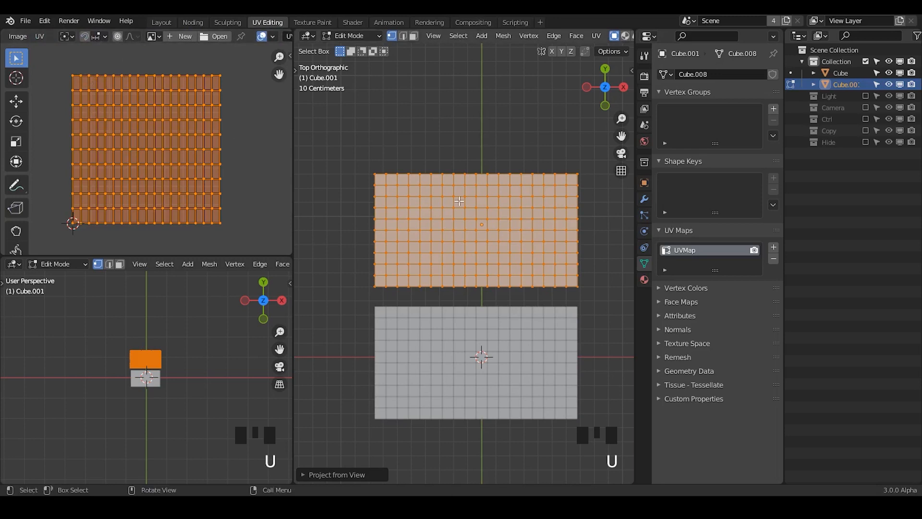
pyautogui.press('Tab')
pyautogui.click(352, 22)
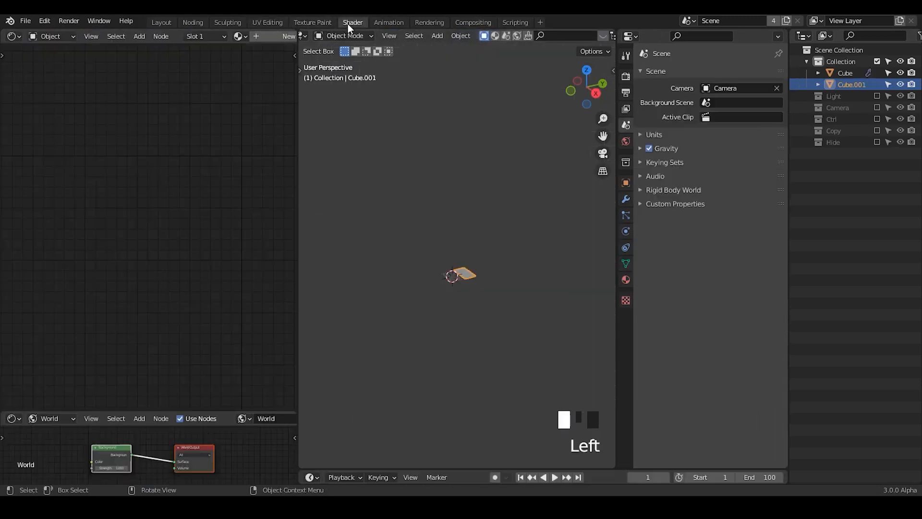
pyautogui.moveTo(587, 88); pyautogui.dragTo(552, 117)
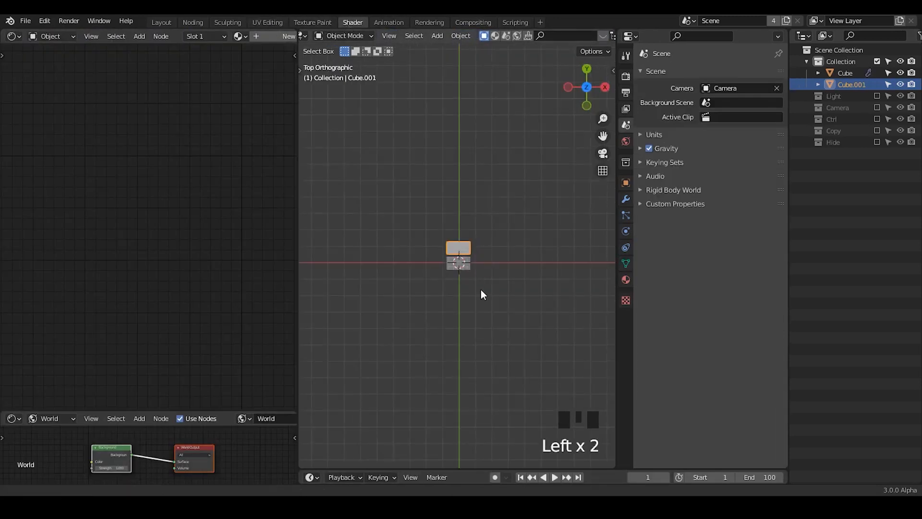
pyautogui.keyDown('ctrl'); pyautogui.moveTo(480, 289); pyautogui.dragTo(475, 165, button='middle'); pyautogui.keyUp('ctrl')
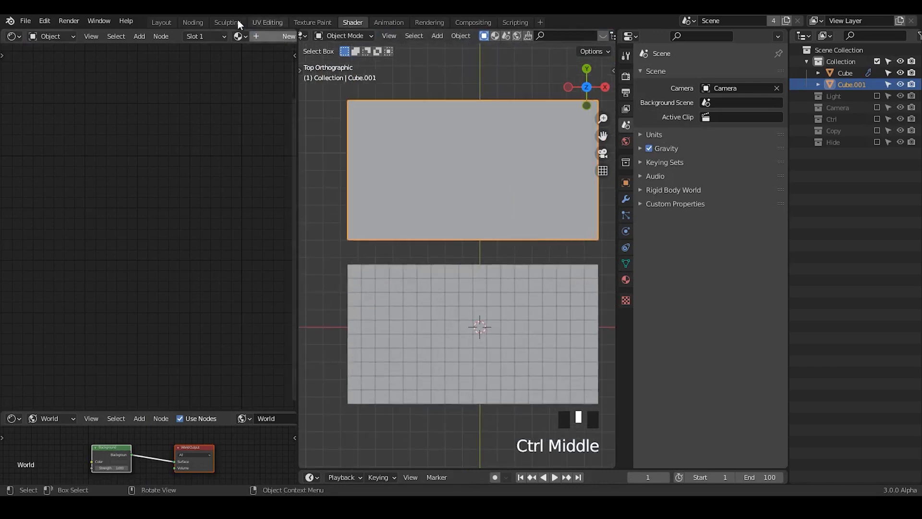
pyautogui.click(262, 36)
# Feed the Principled BSDF base color from a mapped Image Texture using skyline-255116_1920.jpg and show the viewport in Material Preview shading
pyautogui.doubleClick(198, 77)
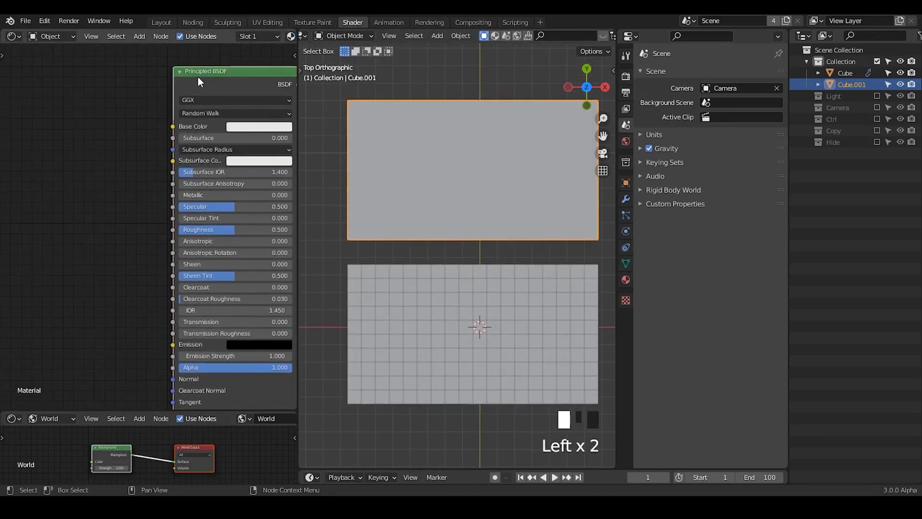
pyautogui.hotkey('ctrl', 't')
pyautogui.click(120, 95)
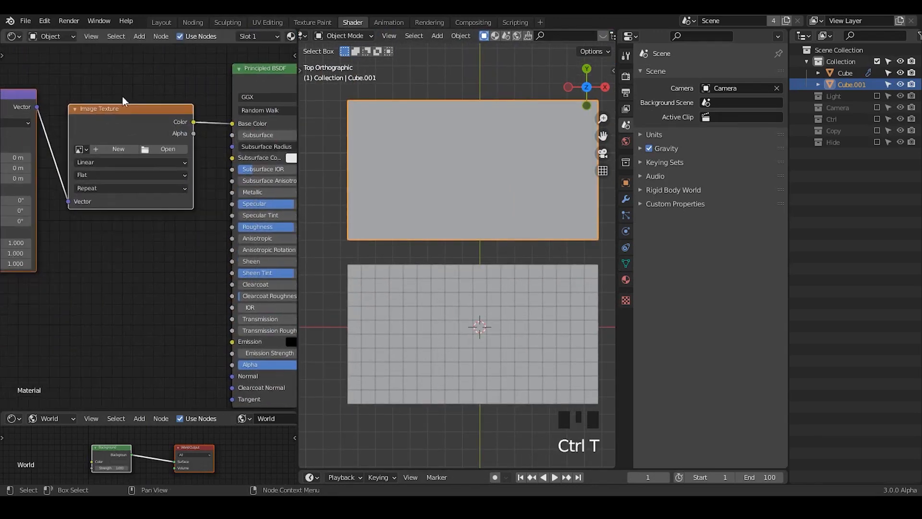
pyautogui.click(166, 149)
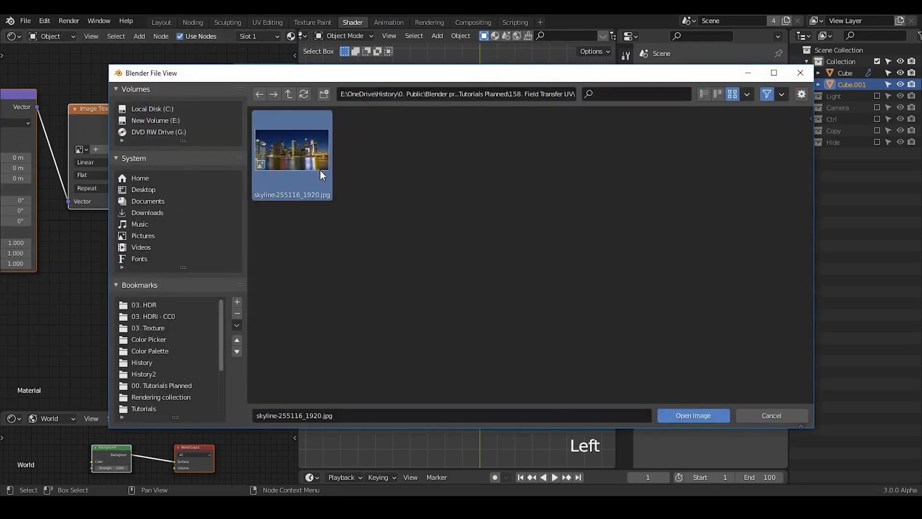
pyautogui.doubleClick(320, 170)
pyautogui.scroll(-5, 592, 39)
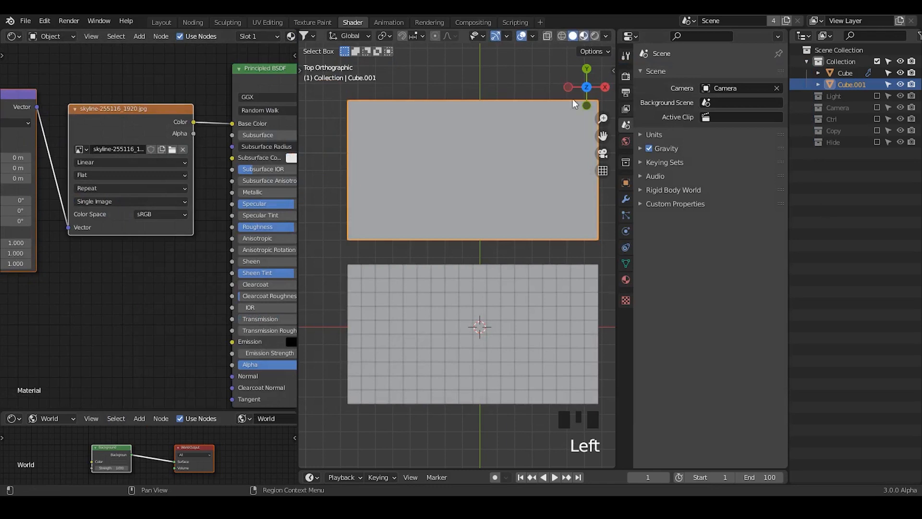
pyautogui.keyDown('shift'); pyautogui.moveTo(532, 189); pyautogui.dragTo(531, 204, button='middle'); pyautogui.keyUp('shift')
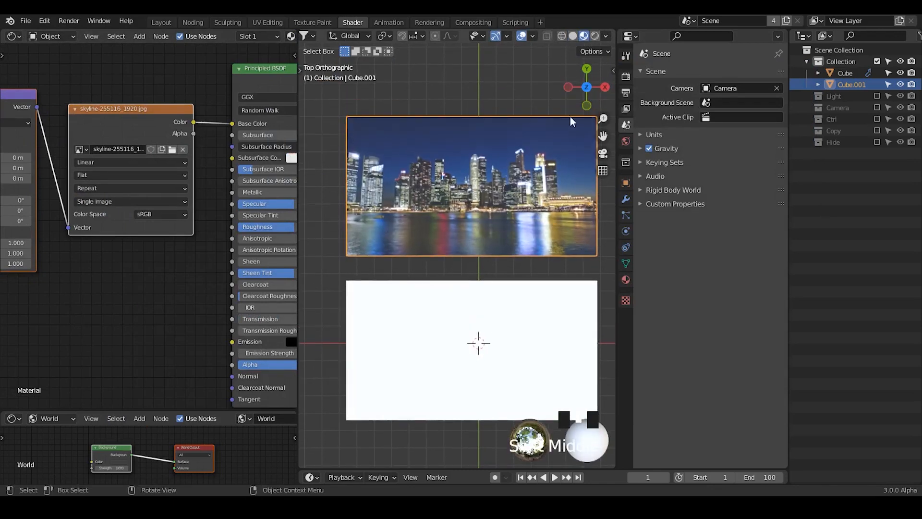
pyautogui.keyDown('shift'); pyautogui.moveTo(524, 213); pyautogui.dragTo(516, 176, button='middle'); pyautogui.keyUp('shift')
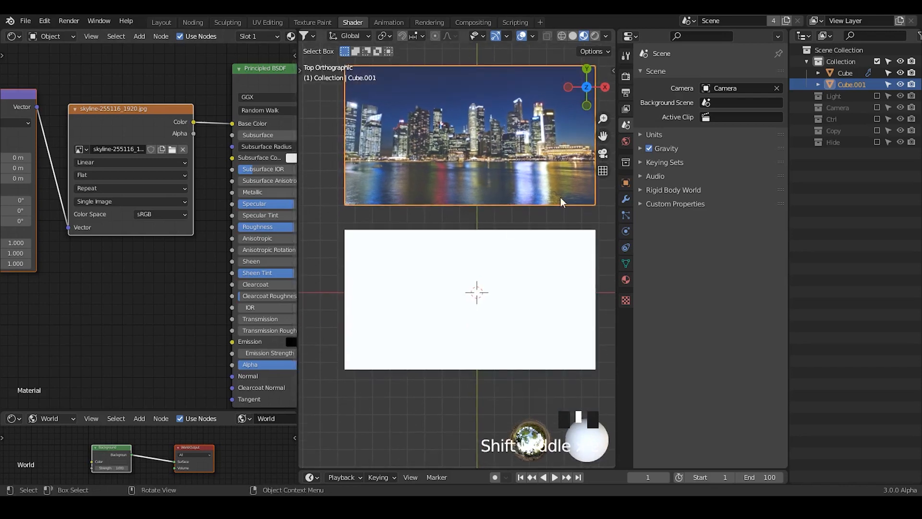
# Select the lower grid object and bring up the Group Input area of its Animation node tree in the Noding workspace
pyautogui.click(463, 286)
pyautogui.keyDown('shift'); pyautogui.moveTo(498, 339); pyautogui.dragTo(488, 344, button='middle'); pyautogui.keyUp('shift')
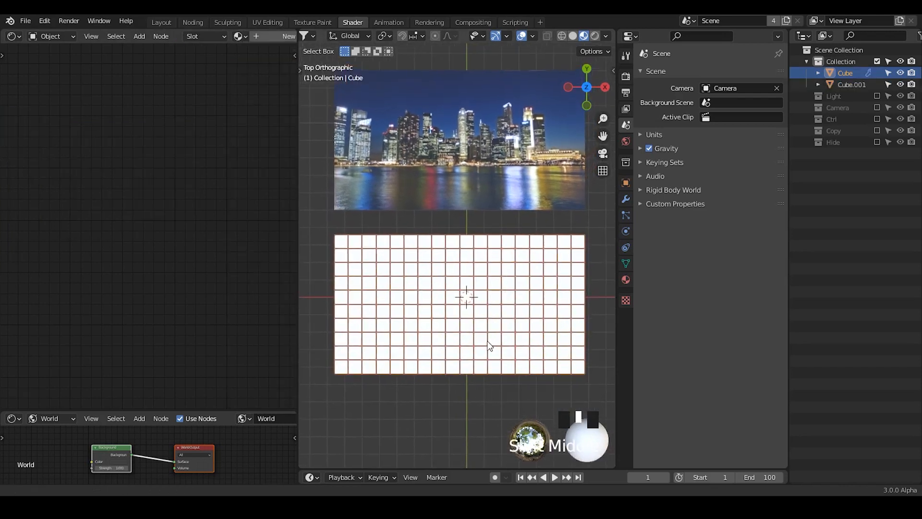
pyautogui.click(189, 24)
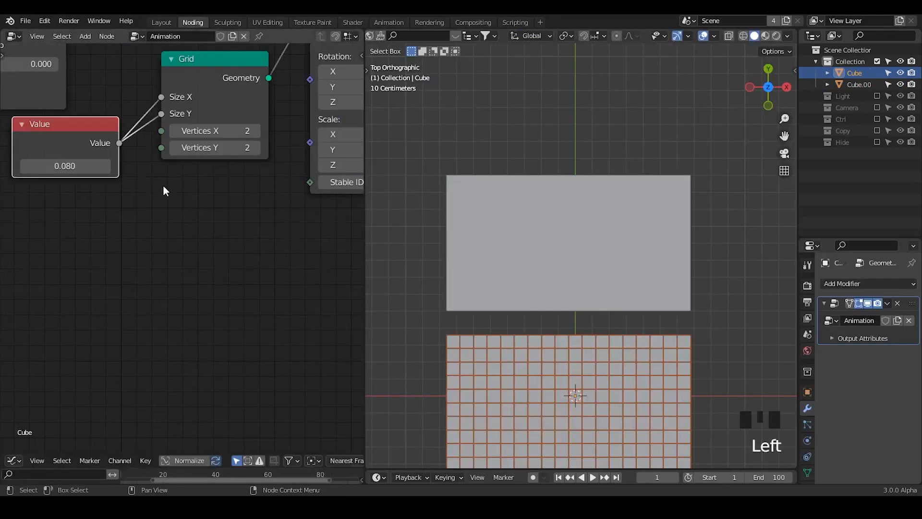
pyautogui.moveTo(143, 191); pyautogui.dragTo(238, 350, button='middle')
pyautogui.moveTo(111, 198); pyautogui.dragTo(393, 287, button='middle')
pyautogui.moveTo(29, 148); pyautogui.dragTo(1, 236, button='middle')
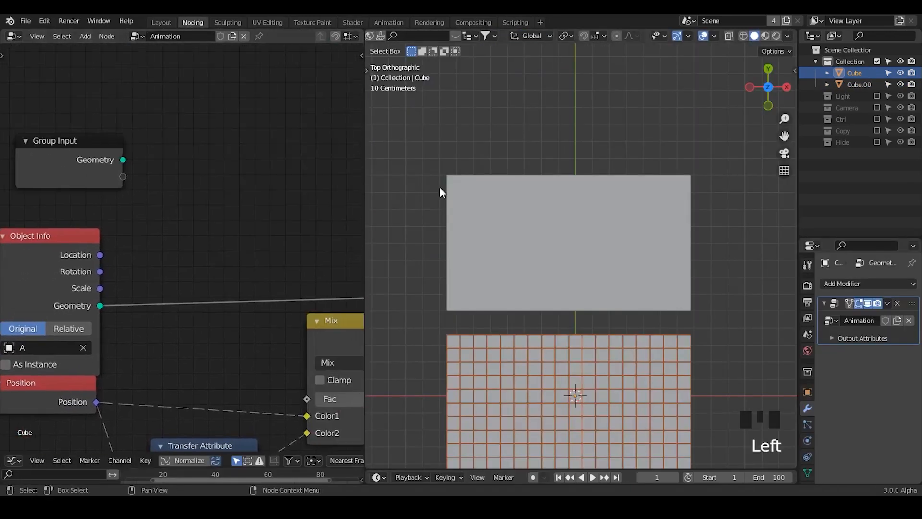
# Rename the lower grid object to GN and the upper plane to UV
pyautogui.doubleClick(857, 75)
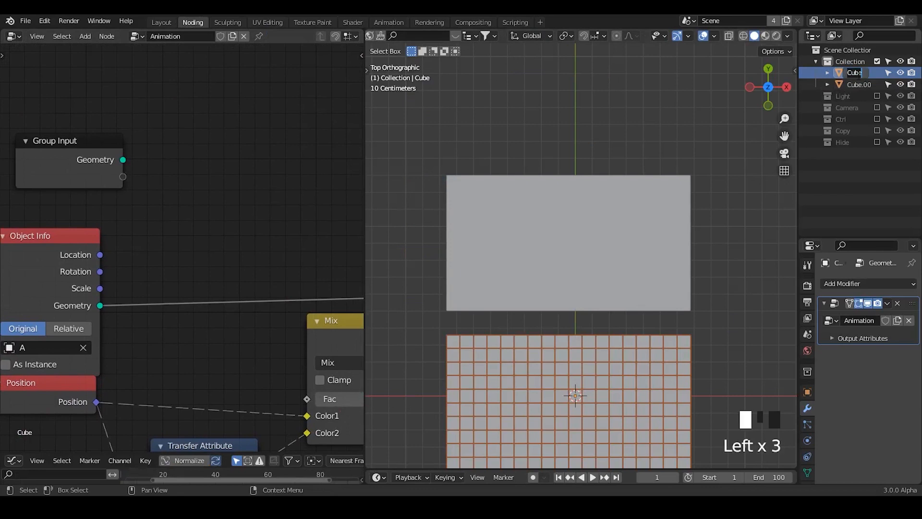
pyautogui.press('Return')
pyautogui.click(858, 74)
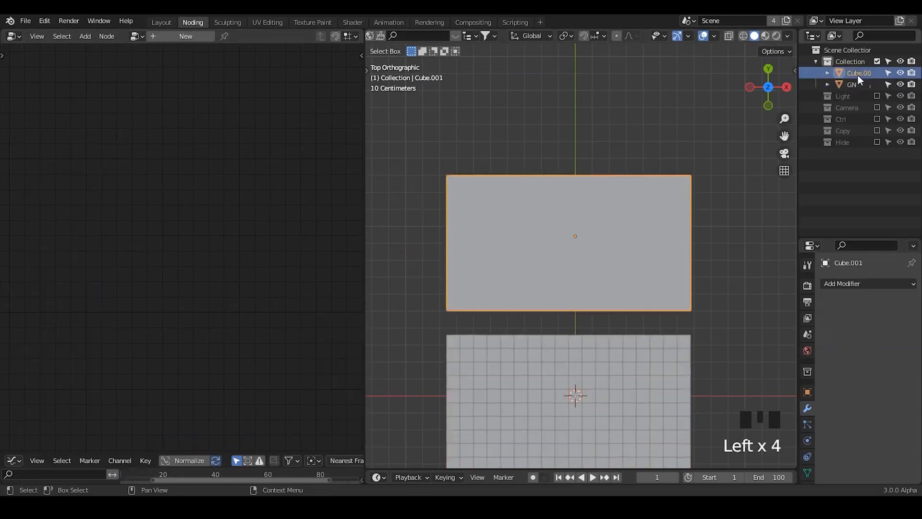
pyautogui.press('Return')
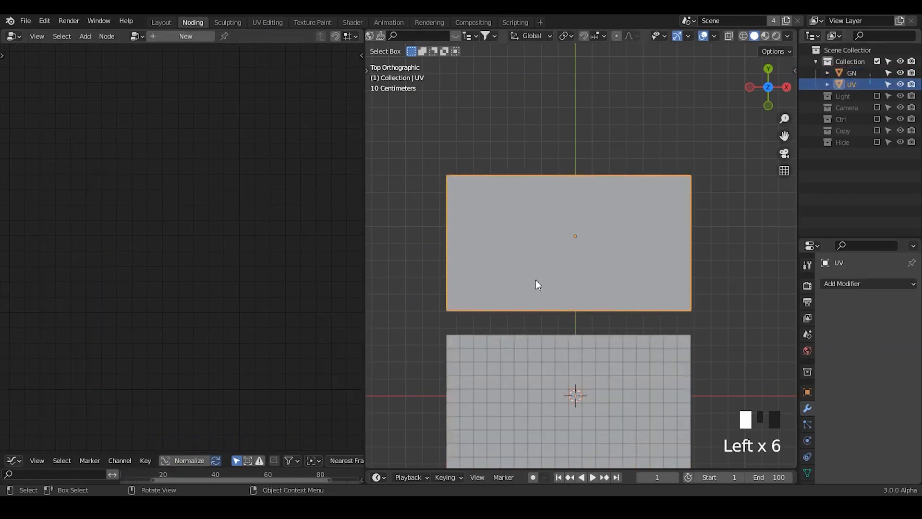
pyautogui.keyDown('shift'); pyautogui.moveTo(560, 220); pyautogui.dragTo(555, 166, button='middle'); pyautogui.keyUp('shift')
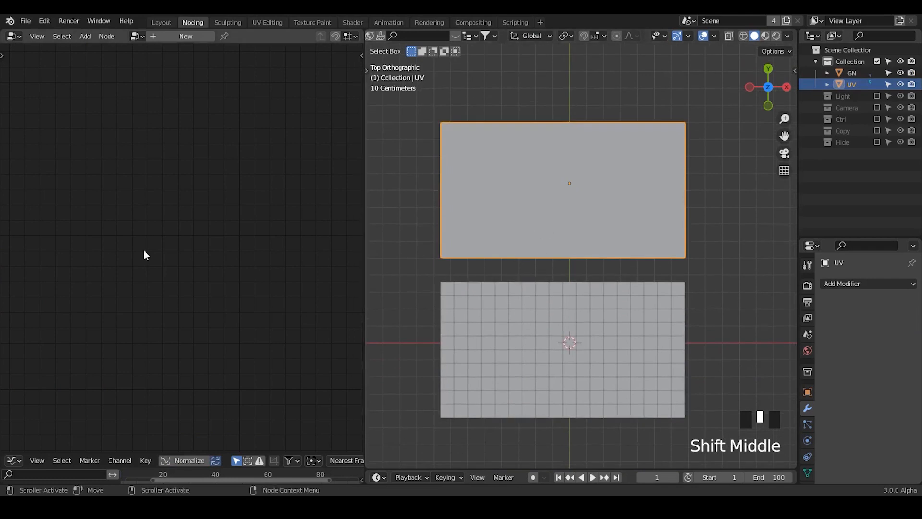
# Add an Object Info node to the GN object's node tree and assign the UV object to it
pyautogui.click(846, 74)
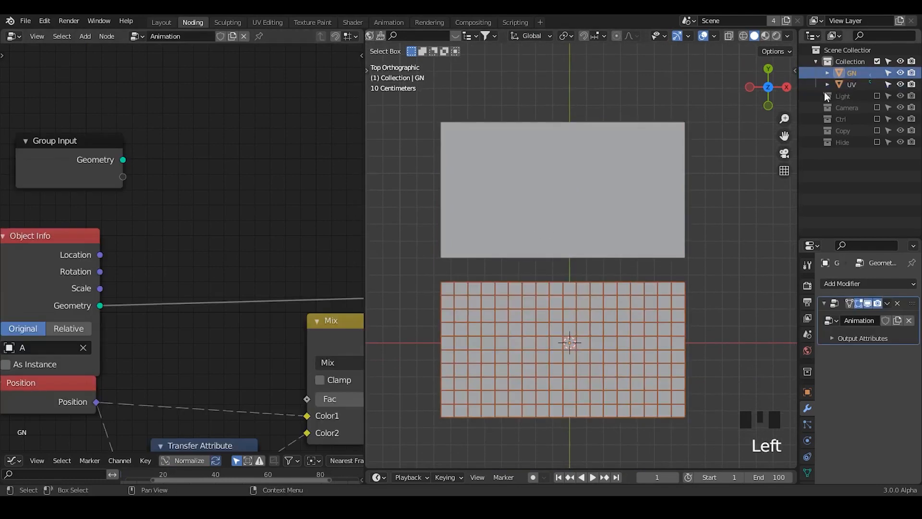
pyautogui.moveTo(176, 205); pyautogui.dragTo(137, 258, button='middle')
pyautogui.hotkey('shift', 'a')
pyautogui.write('s')
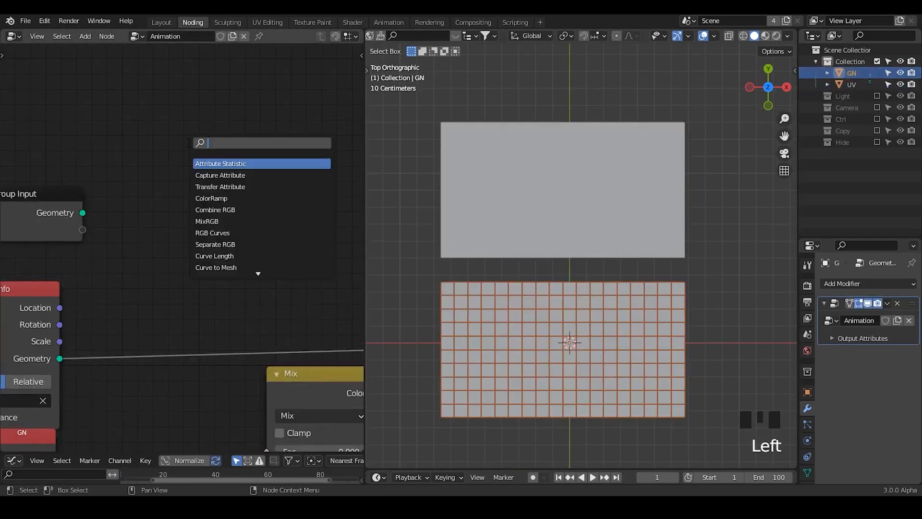
pyautogui.write('obje')
pyautogui.press('Return')
pyautogui.click(246, 194)
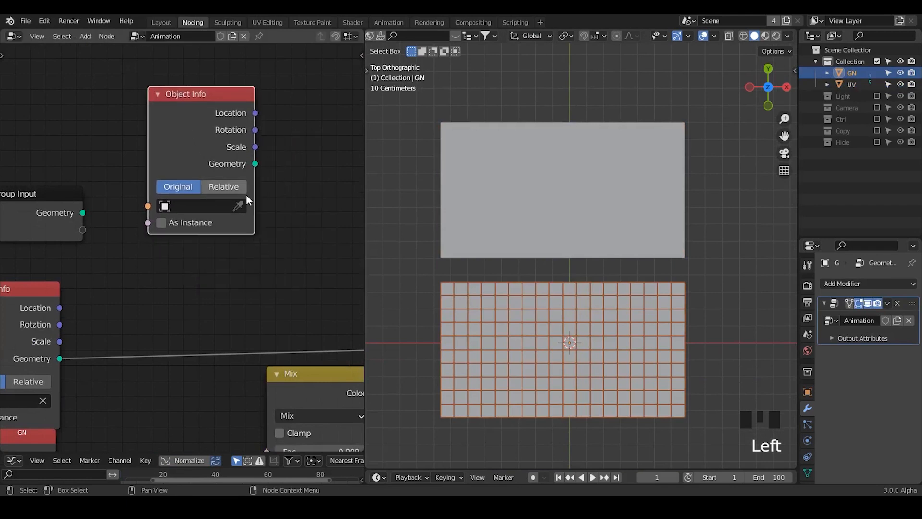
pyautogui.press('e')
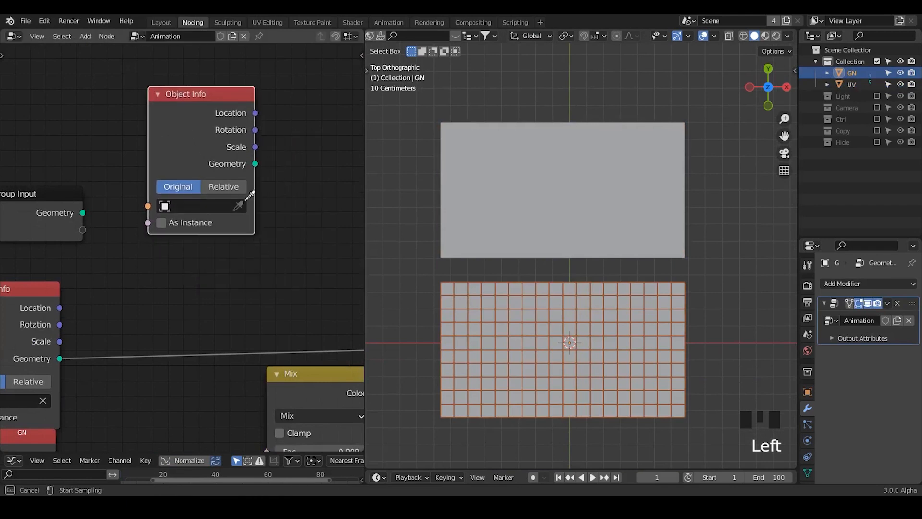
pyautogui.click(859, 84)
# Add a Transfer Attribute node beside the Object Info node that references UV
pyautogui.moveTo(199, 142); pyautogui.dragTo(142, 115, button='middle')
pyautogui.hotkey('shift', 'a')
pyautogui.write('stransfer')
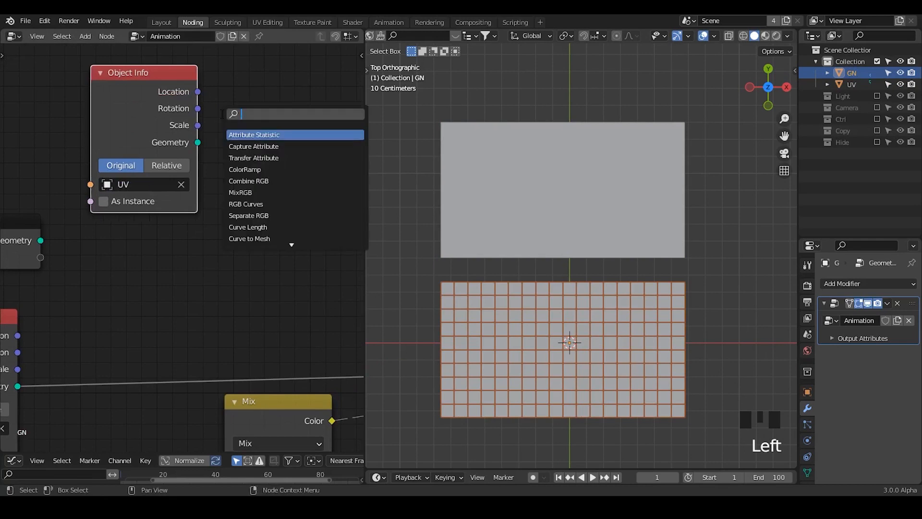
pyautogui.press('Return')
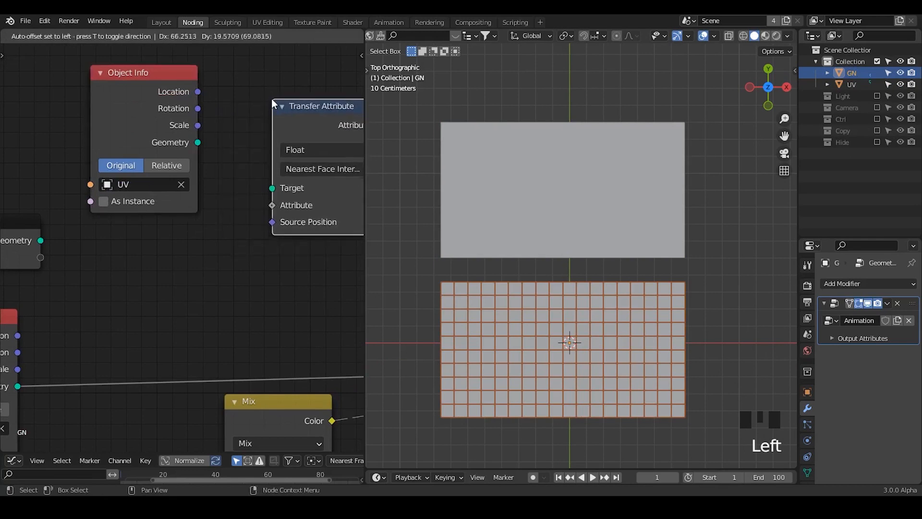
pyautogui.click(272, 98)
# Set the Transfer Attribute node to Vector data, Index mapping and the Face Corner domain
pyautogui.moveTo(259, 199); pyautogui.dragTo(226, 193, button='middle')
pyautogui.click(277, 158)
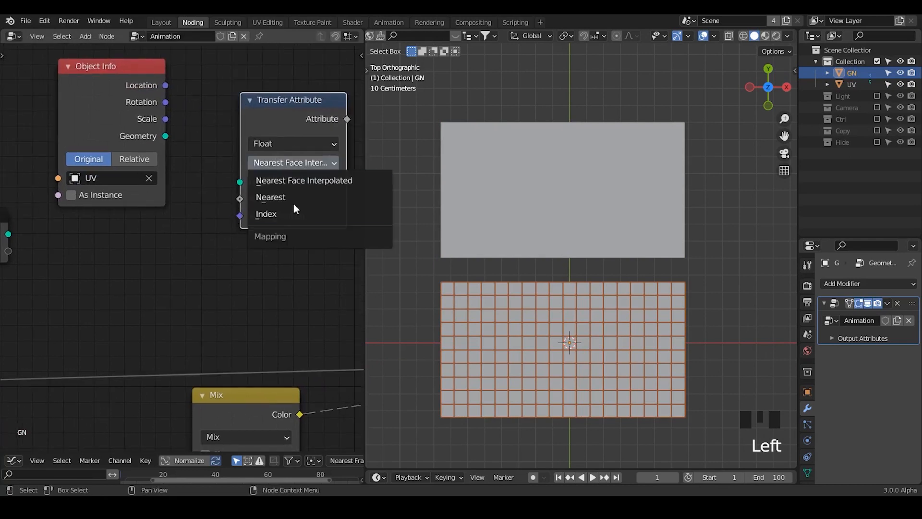
pyautogui.click(292, 210)
pyautogui.click(291, 143)
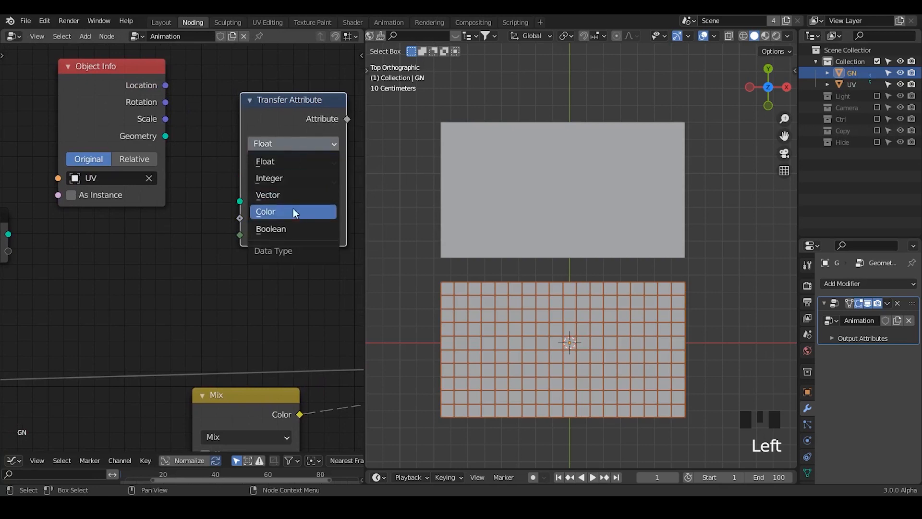
pyautogui.click(293, 195)
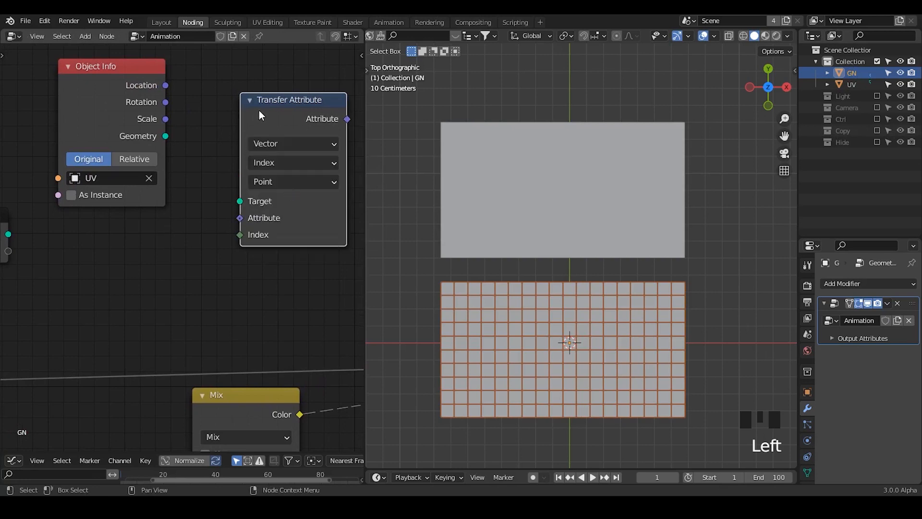
pyautogui.moveTo(258, 111); pyautogui.dragTo(261, 101)
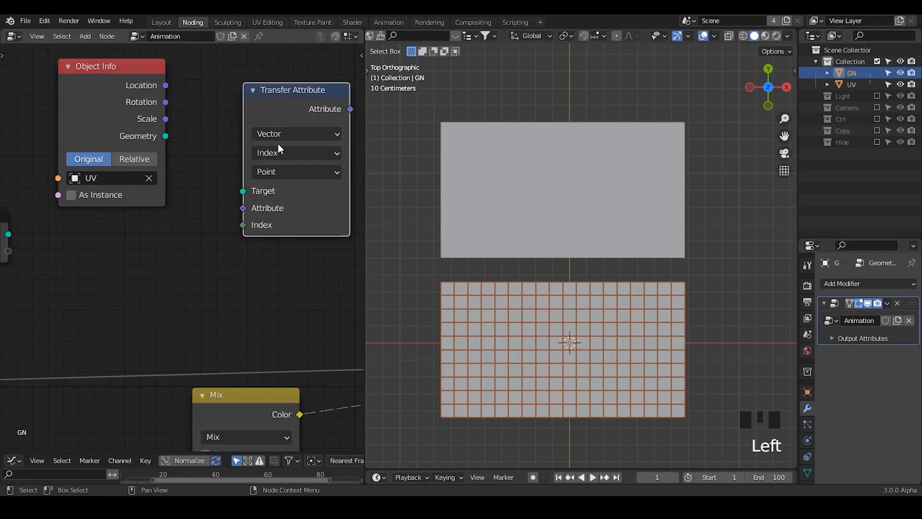
pyautogui.click(283, 173)
pyautogui.click(291, 242)
# Split the node editor, turn the lower area into a Spreadsheet and examine the UV plane's Face Corner data
pyautogui.moveTo(2, 448); pyautogui.dragTo(6, 219)
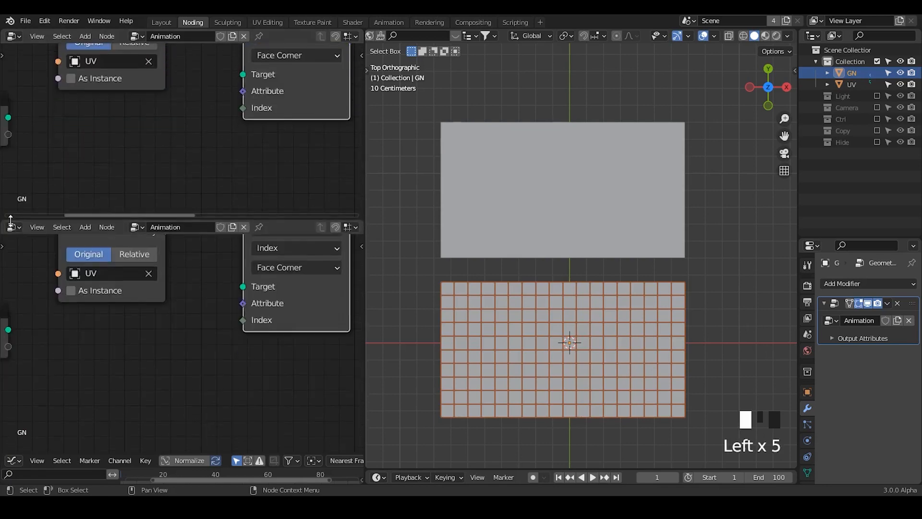
pyautogui.click(12, 227)
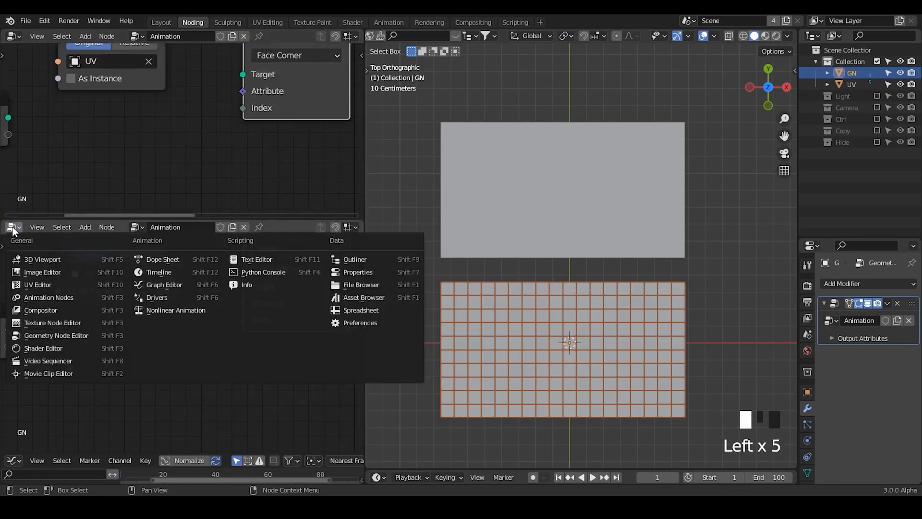
pyautogui.click(367, 313)
pyautogui.click(42, 287)
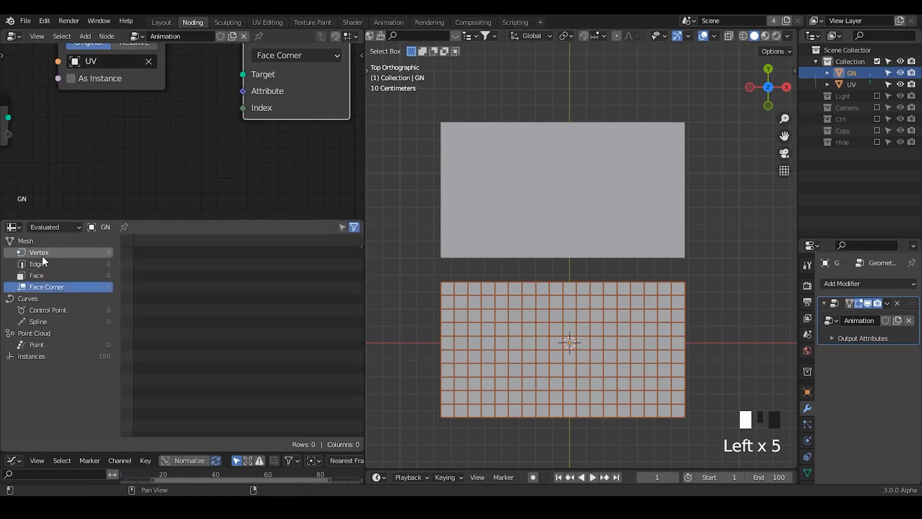
pyautogui.click(486, 217)
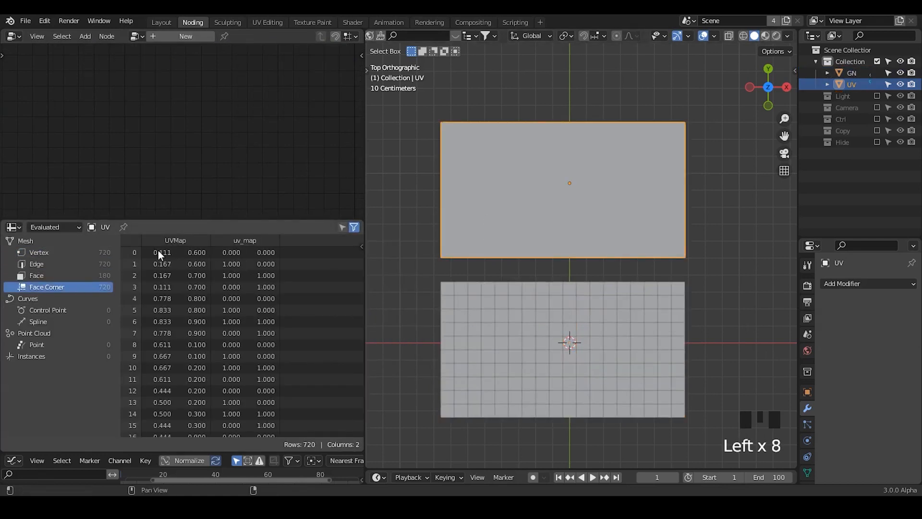
pyautogui.click(547, 297)
# Connect the Geometry output of the UV Object Info node to the Transfer Attribute node's Target input
pyautogui.scroll(4, 175, 116)
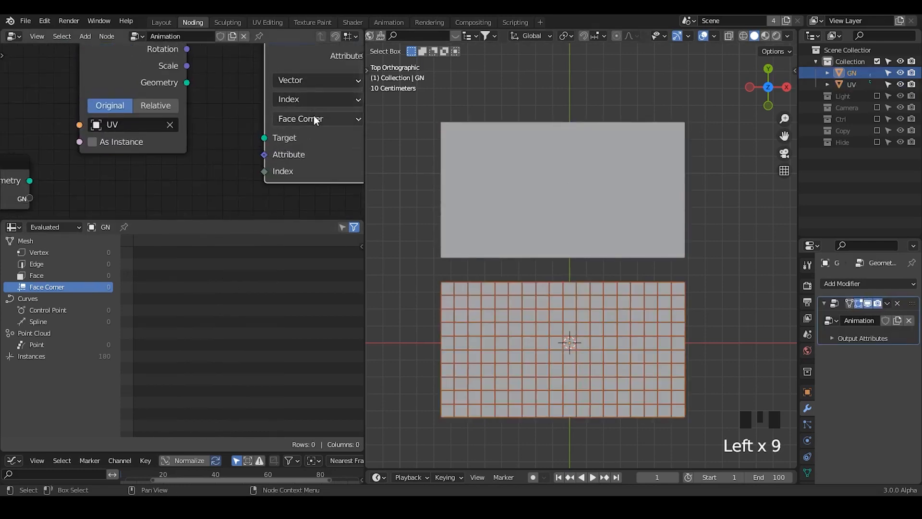
pyautogui.scroll(-2, 269, 156)
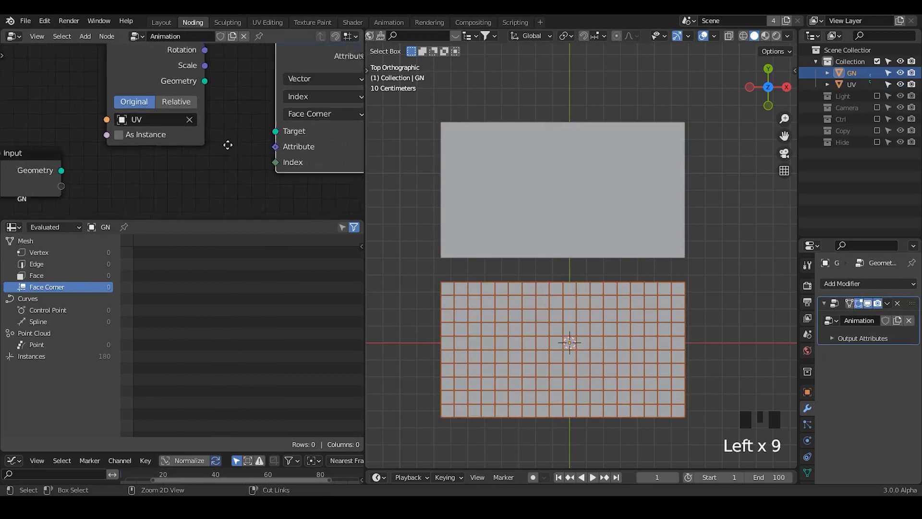
pyautogui.moveTo(203, 87); pyautogui.dragTo(265, 131)
pyautogui.moveTo(202, 161); pyautogui.dragTo(238, 160)
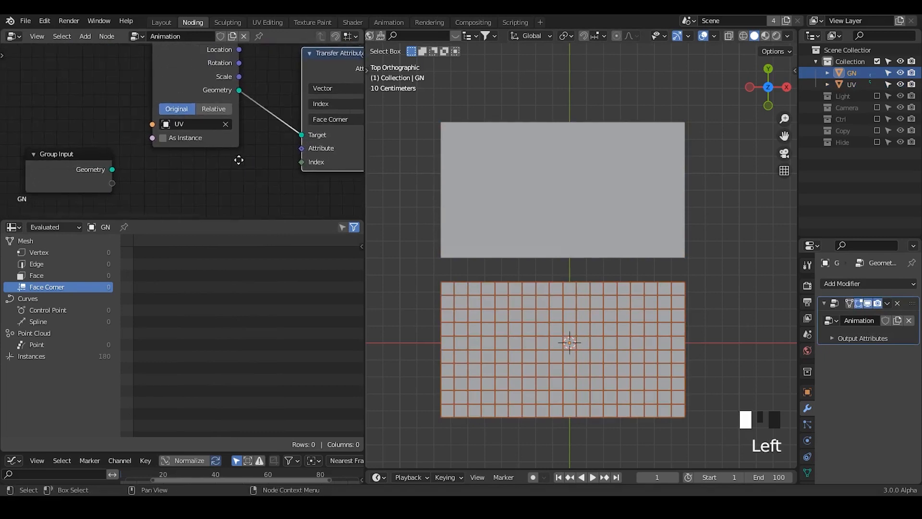
# Enlarge the node editor by moving its border with the Spreadsheet further down
pyautogui.moveTo(307, 149); pyautogui.dragTo(222, 161)
pyautogui.moveTo(110, 177); pyautogui.dragTo(270, 146)
pyautogui.moveTo(237, 178); pyautogui.dragTo(228, 124, button='middle')
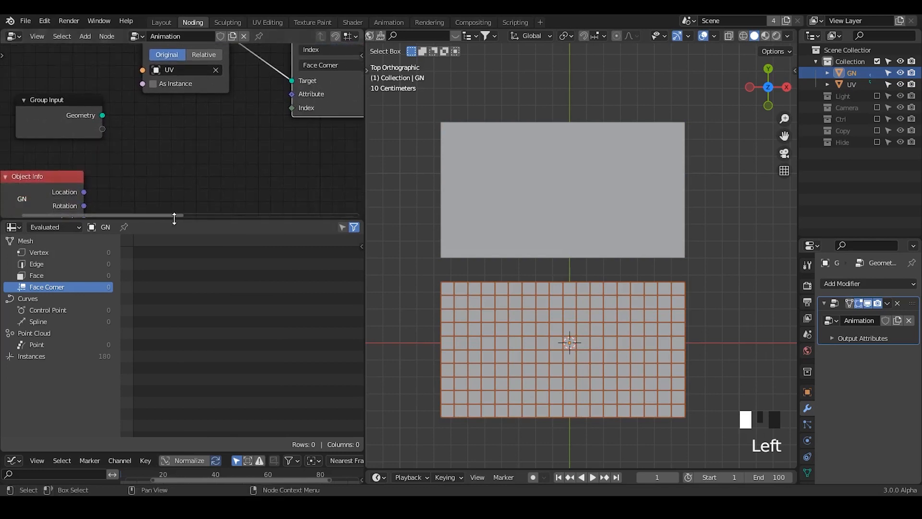
pyautogui.moveTo(173, 219); pyautogui.dragTo(169, 277)
pyautogui.moveTo(229, 155); pyautogui.dragTo(208, 203, button='middle')
# Try adding a Normal node below the UV Object Info node
pyautogui.hotkey('shift', 'a')
pyautogui.press('s')
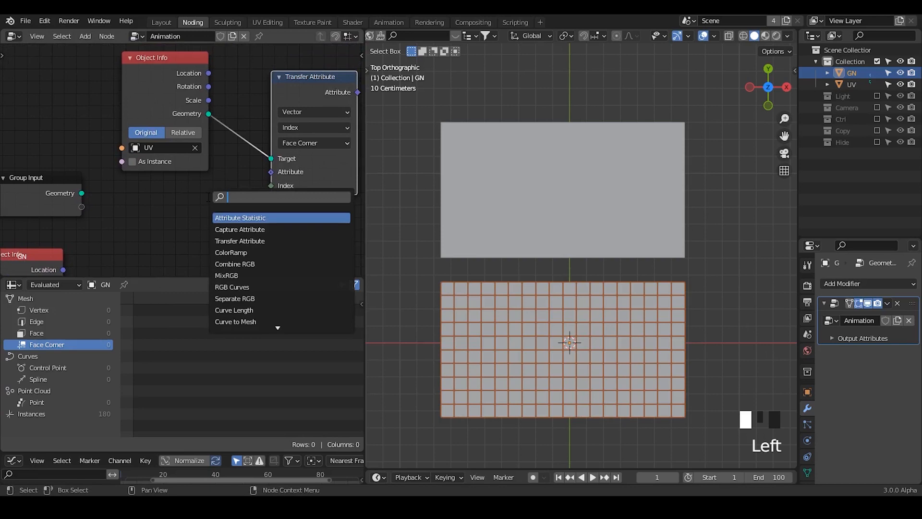
pyautogui.write('normal')
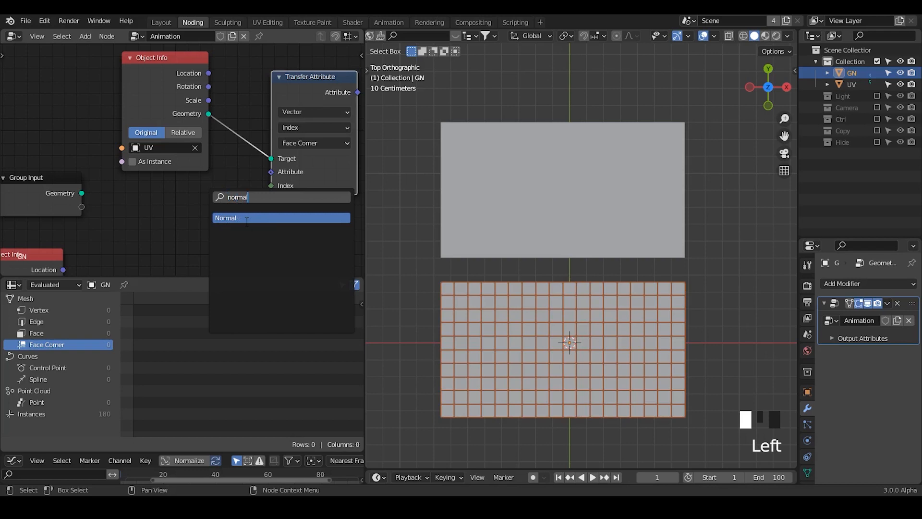
pyautogui.click(247, 219)
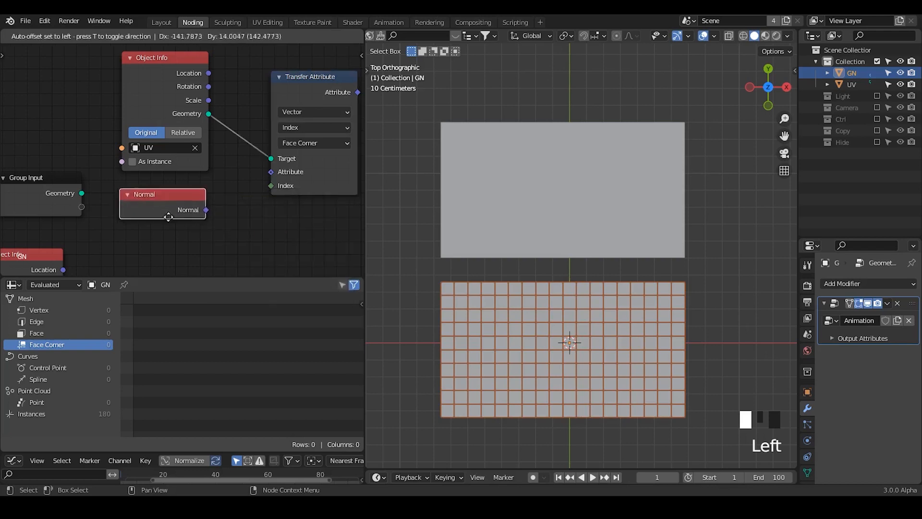
pyautogui.click(143, 214)
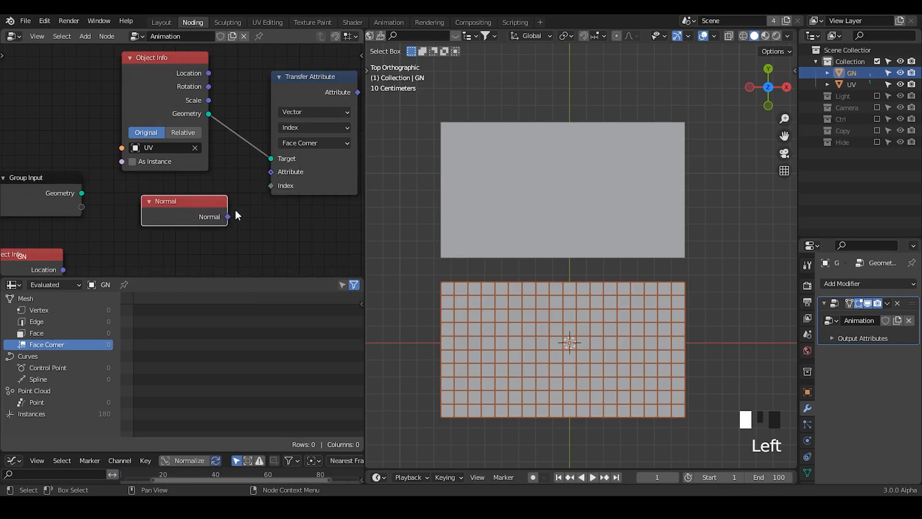
pyautogui.press('x')
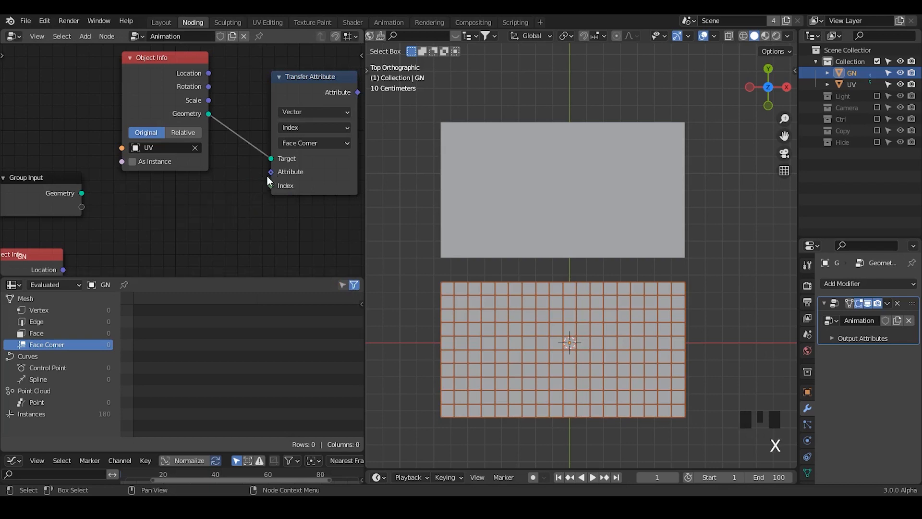
# Link the Transfer Attribute node's Attribute input to a new Group Input socket and reposition the Object Info and Transfer Attribute nodes
pyautogui.moveTo(272, 172); pyautogui.dragTo(83, 210)
pyautogui.moveTo(187, 181); pyautogui.dragTo(193, 183, button='middle')
pyautogui.moveTo(183, 99); pyautogui.dragTo(124, 91)
pyautogui.moveTo(286, 78); pyautogui.dragTo(227, 72)
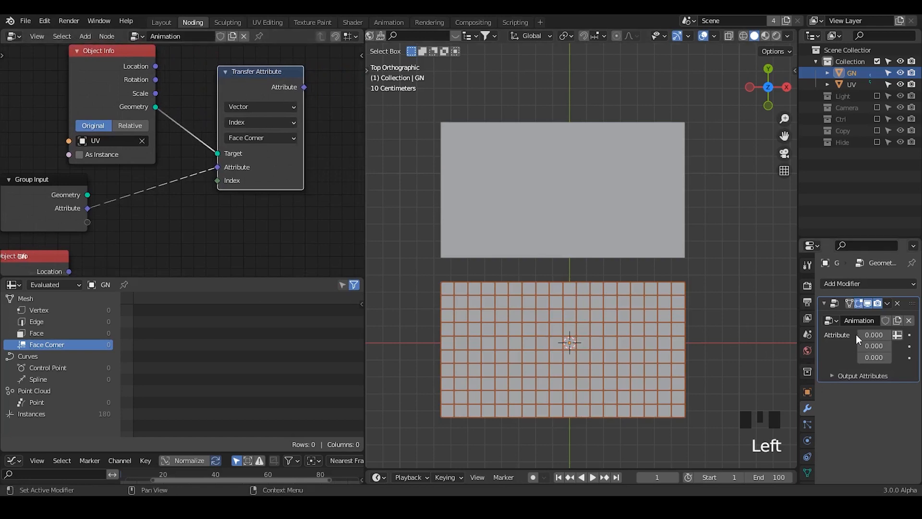
# Switch the modifier's Attribute input to a named attribute and set it to UVMap
pyautogui.click(897, 335)
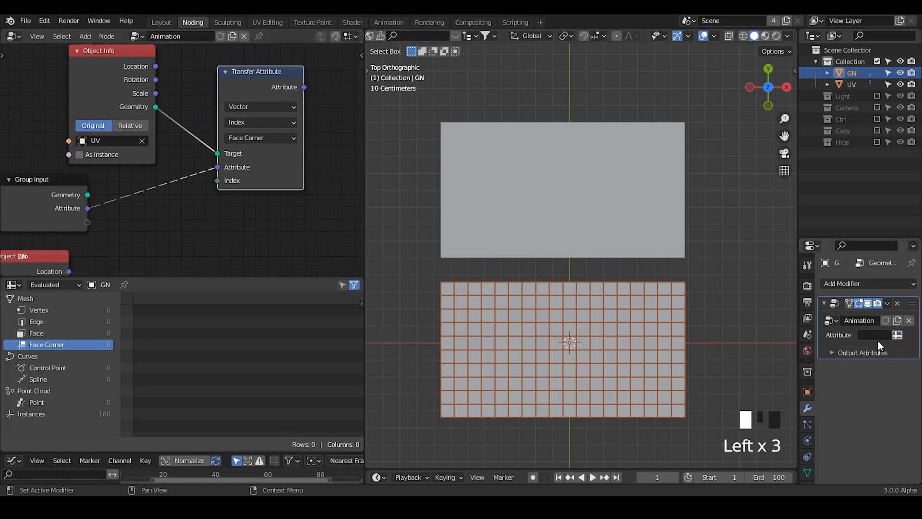
pyautogui.click(879, 335)
pyautogui.write('UVM')
pyautogui.click(878, 335)
# Compare the Face Corner data of the UV plane and the GN grid in the Spreadsheet
pyautogui.click(619, 210)
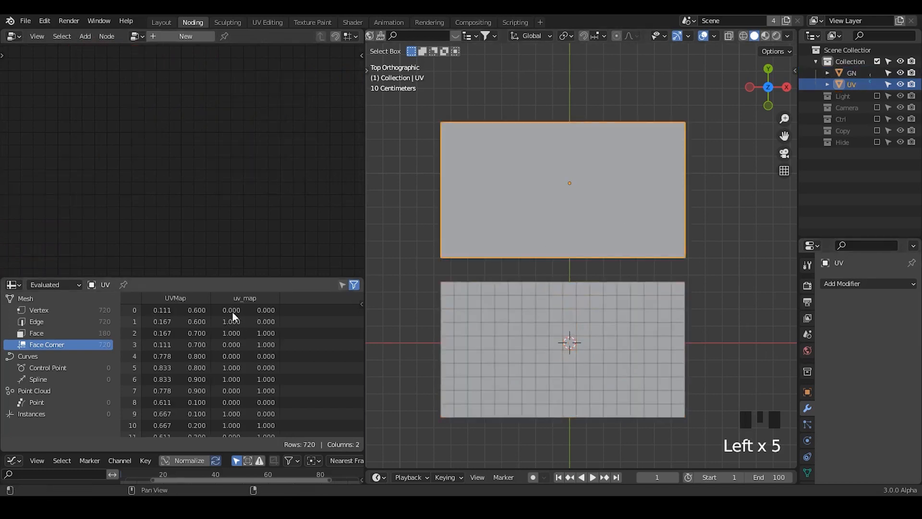
pyautogui.keyDown('shift'); pyautogui.moveTo(564, 331); pyautogui.dragTo(563, 280, button='middle'); pyautogui.keyUp('shift')
pyautogui.click(564, 277)
pyautogui.press('Tab')
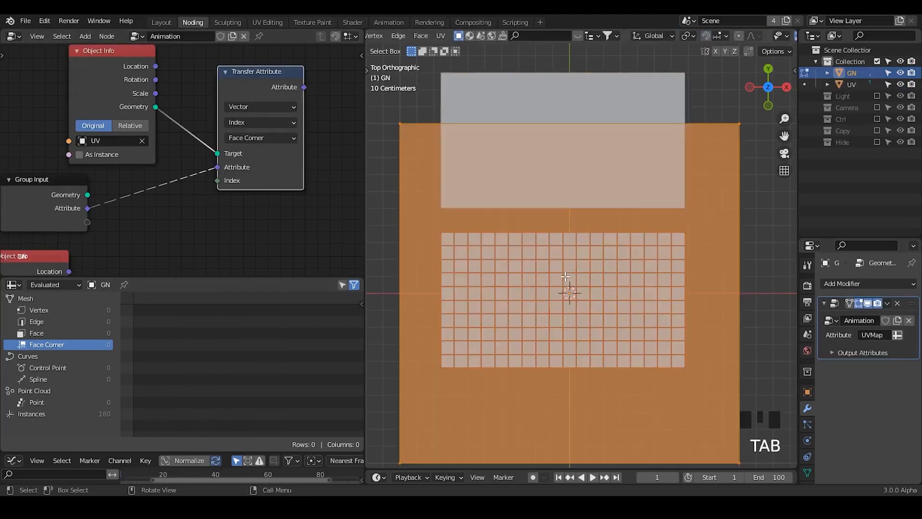
pyautogui.press('Tab')
pyautogui.click(534, 140)
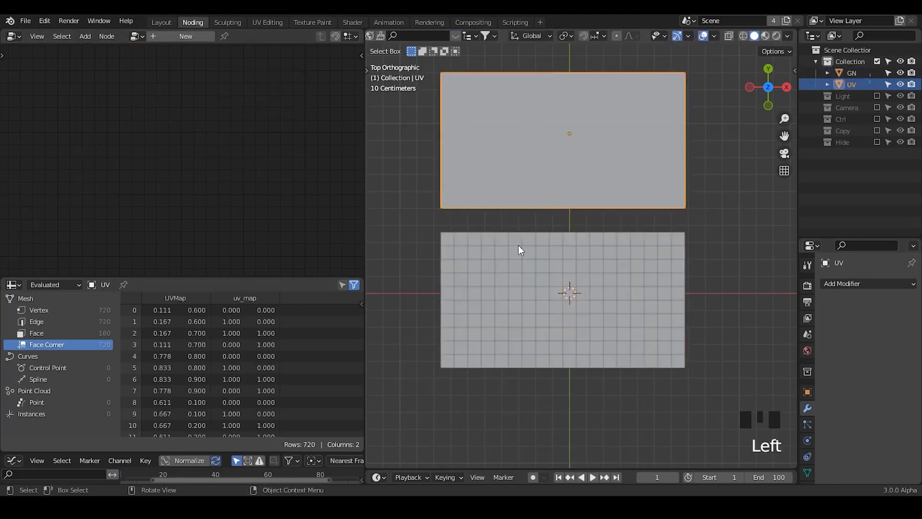
pyautogui.keyDown('shift'); pyautogui.moveTo(518, 249); pyautogui.dragTo(519, 277, button='middle'); pyautogui.keyUp('shift')
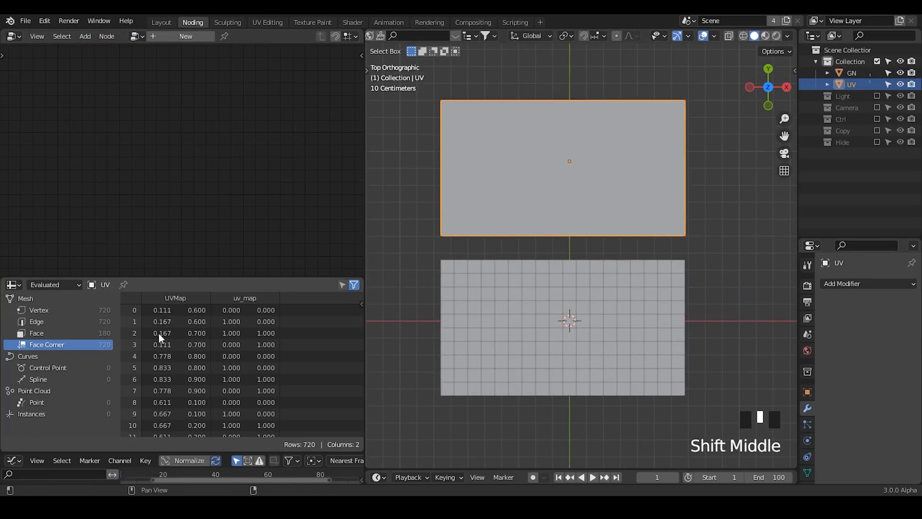
pyautogui.press('Tab')
pyautogui.press('Tab')
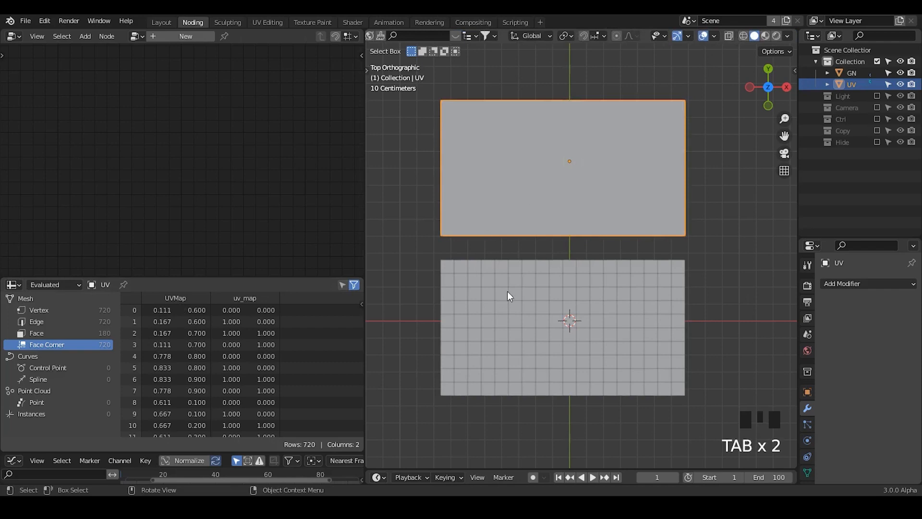
pyautogui.click(507, 291)
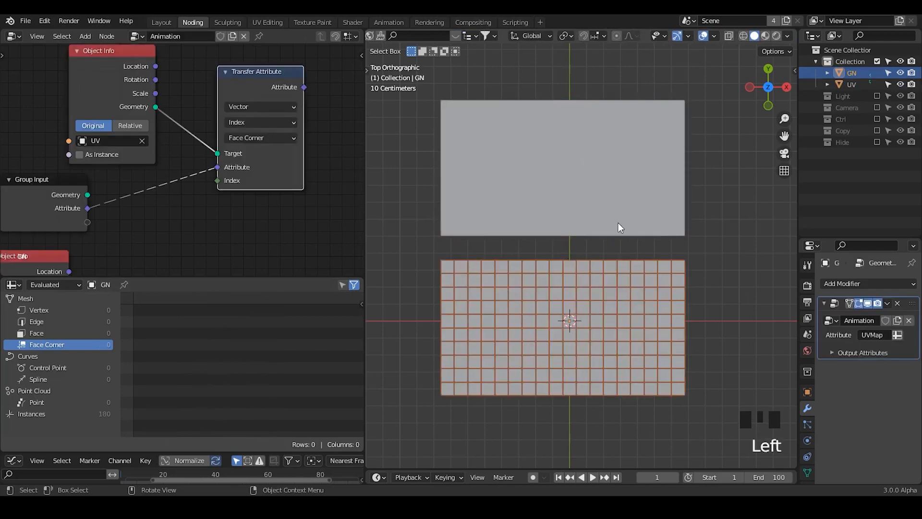
pyautogui.click(569, 212)
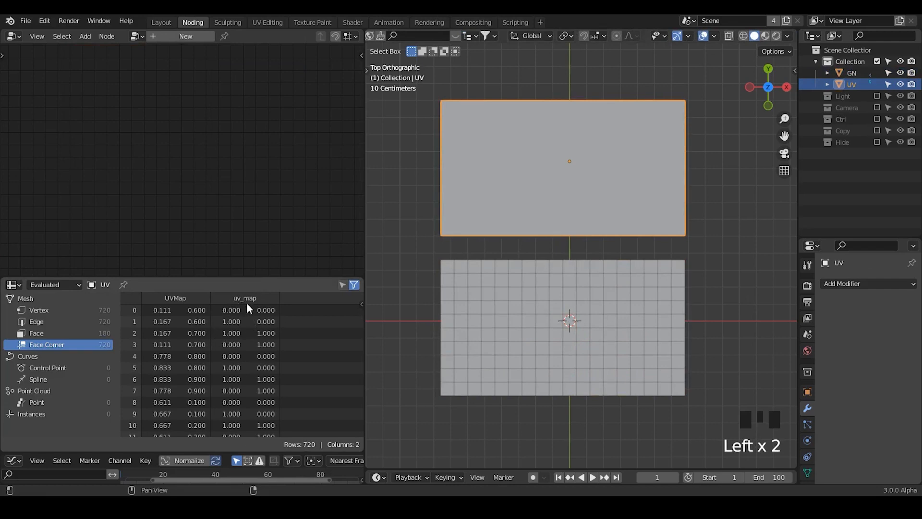
pyautogui.click(517, 283)
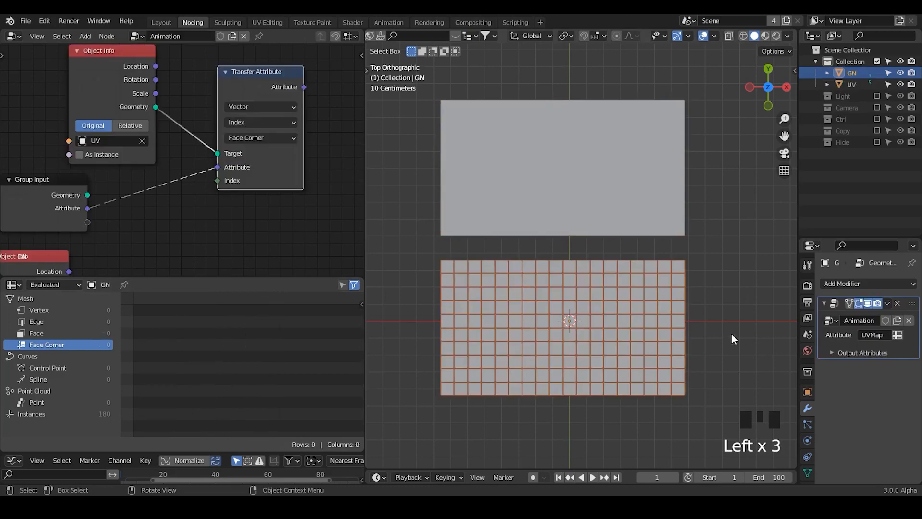
# Expand the modifier's Output Attributes and connect the Transfer Attribute node's Attribute output to a new Group Output socket
pyautogui.moveTo(255, 202); pyautogui.dragTo(315, 182, button='middle')
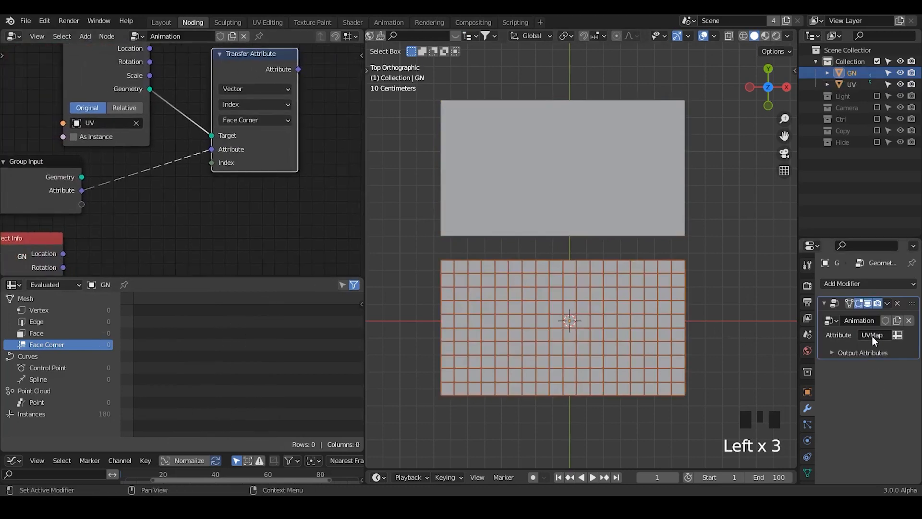
pyautogui.click(848, 352)
pyautogui.moveTo(159, 187); pyautogui.dragTo(2, 164, button='middle')
pyautogui.scroll(-5, 233, 197)
pyautogui.moveTo(235, 201); pyautogui.dragTo(147, 171, button='middle')
pyautogui.moveTo(91, 101); pyautogui.dragTo(201, 128)
pyautogui.moveTo(249, 185)
pyautogui.keyDown('ctrl'); pyautogui.mouseDown(button='middle')
pyautogui.moveTo(280, 177)
pyautogui.moveTo(253, 168)
pyautogui.mouseUp(button='middle'); pyautogui.keyUp('ctrl')
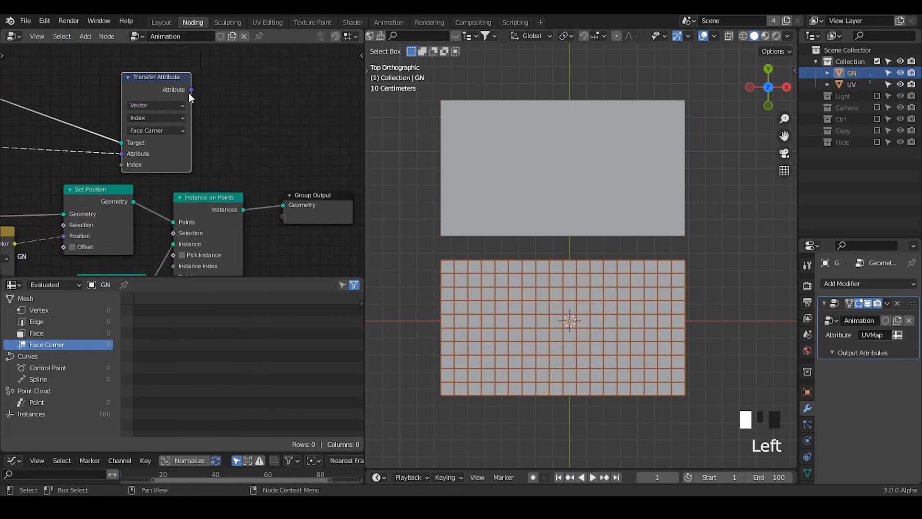
pyautogui.moveTo(191, 89); pyautogui.dragTo(282, 216)
pyautogui.moveTo(255, 177); pyautogui.dragTo(235, 174, button='middle')
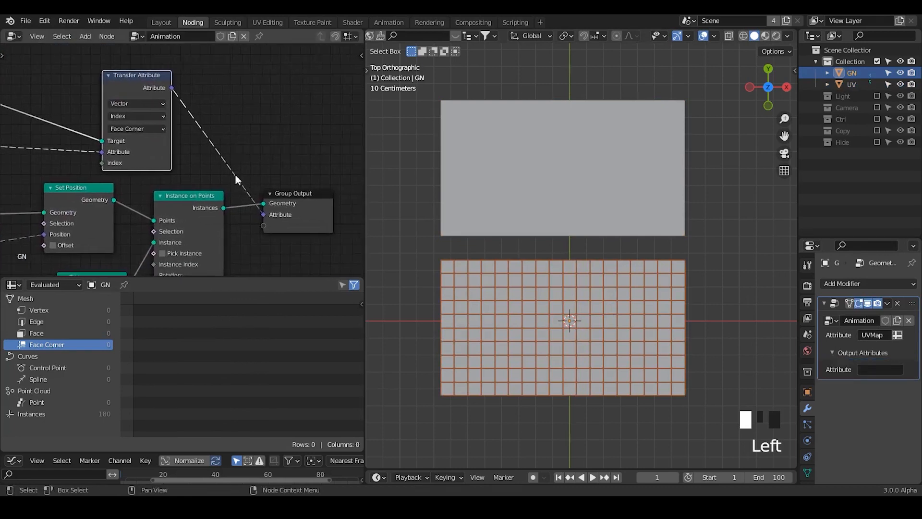
# Set the attribute domain of the node group's Attribute output to Face Corner
pyautogui.moveTo(288, 195); pyautogui.dragTo(286, 182)
pyautogui.press('n')
pyautogui.moveTo(186, 174); pyautogui.dragTo(154, 162, button='middle')
pyautogui.click(356, 136)
pyautogui.moveTo(192, 214); pyautogui.dragTo(172, 179, button='middle')
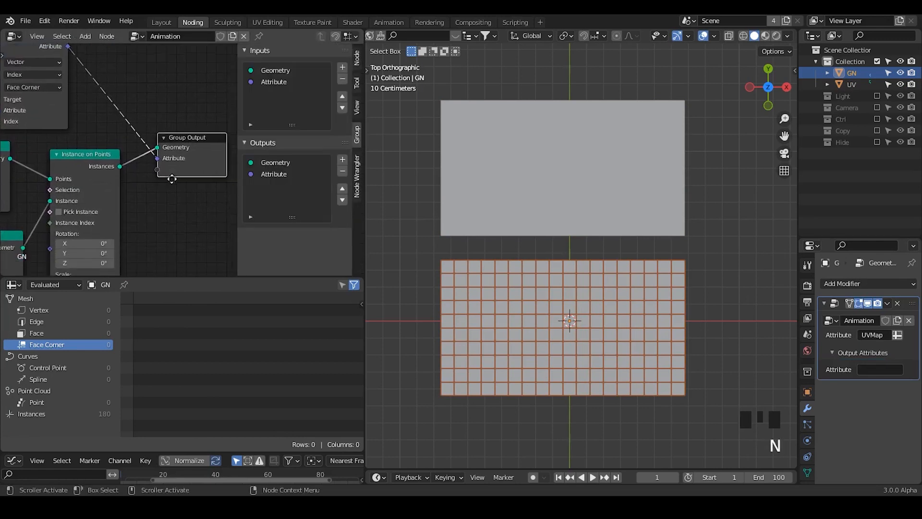
pyautogui.click(291, 174)
pyautogui.scroll(-4, 293, 237)
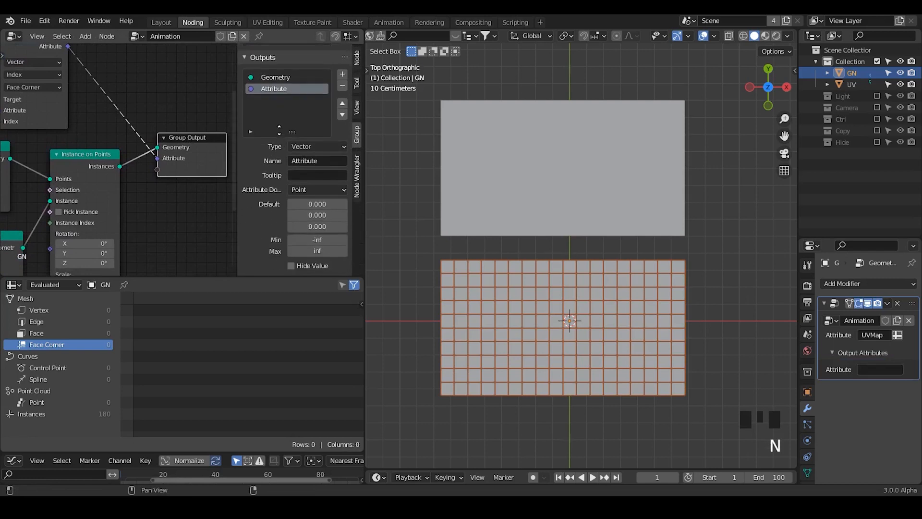
pyautogui.click(310, 188)
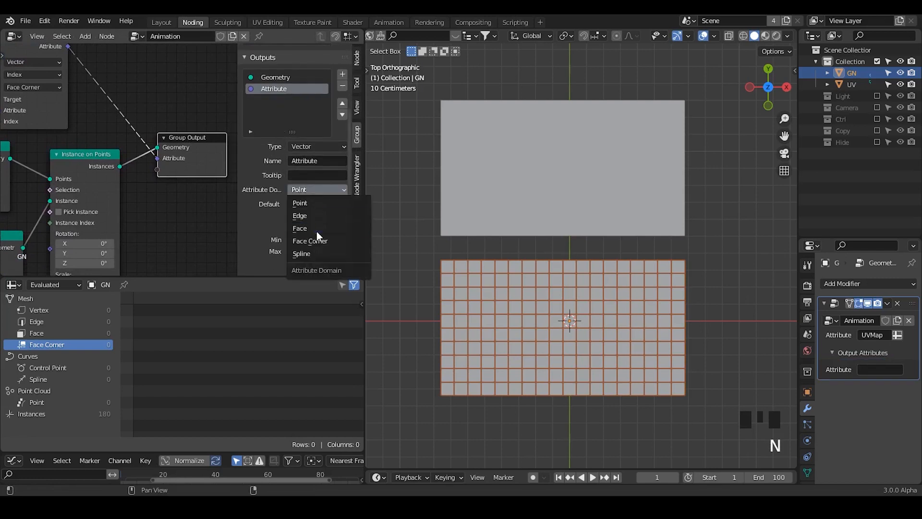
pyautogui.click(320, 241)
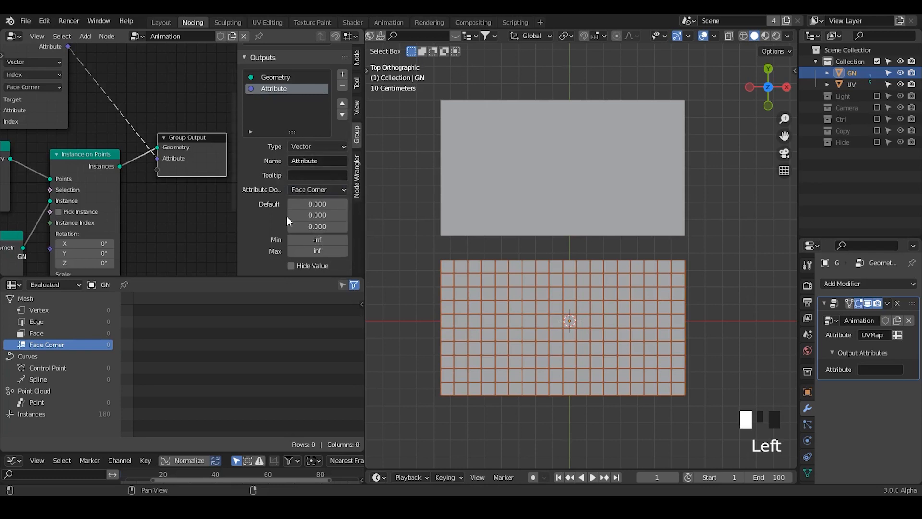
pyautogui.press('n')
# Name the modifier's output attribute UVMap
pyautogui.click(881, 369)
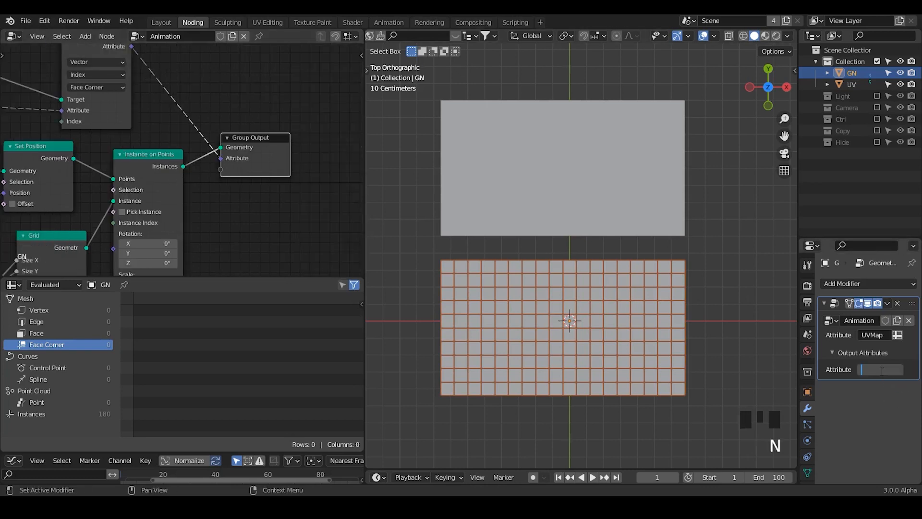
pyautogui.write('UVMap')
pyautogui.click(881, 370)
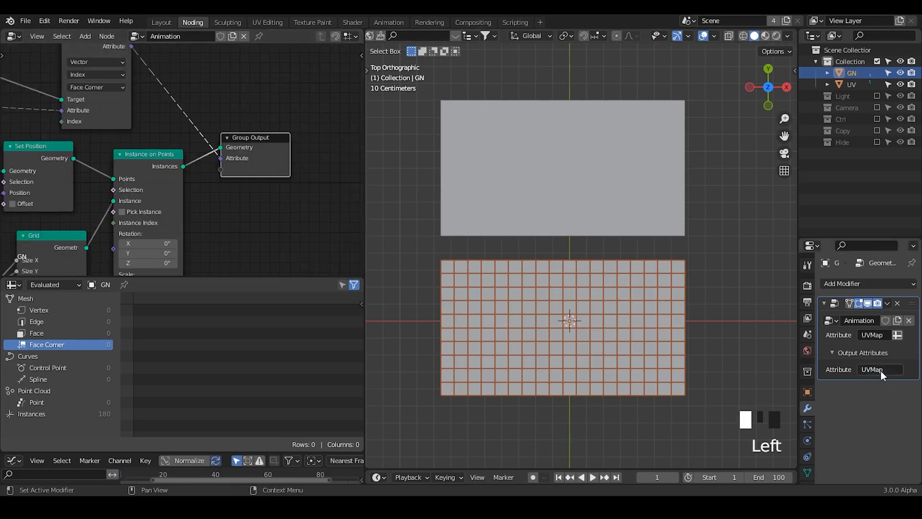
# Examine the GN object's UV Maps in its mesh data properties, collapsing Shape Keys and Vertex Groups
pyautogui.scroll(-2, 807, 393)
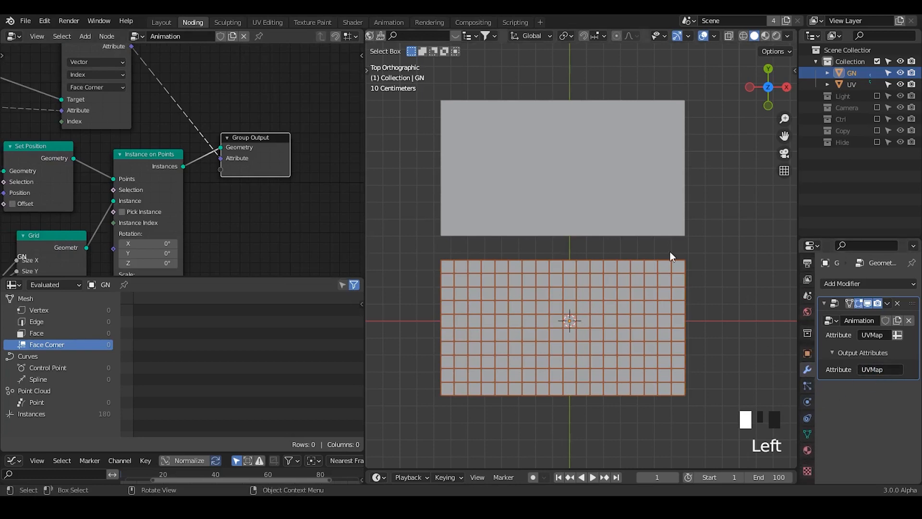
pyautogui.keyDown('shift'); pyautogui.moveTo(636, 324); pyautogui.dragTo(637, 292, button='middle'); pyautogui.keyUp('shift')
pyautogui.click(807, 434)
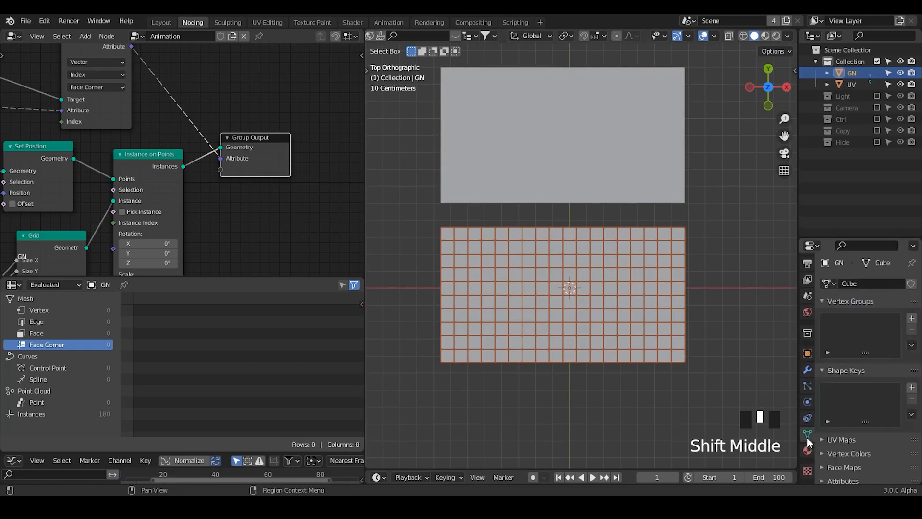
pyautogui.click(854, 439)
pyautogui.click(845, 369)
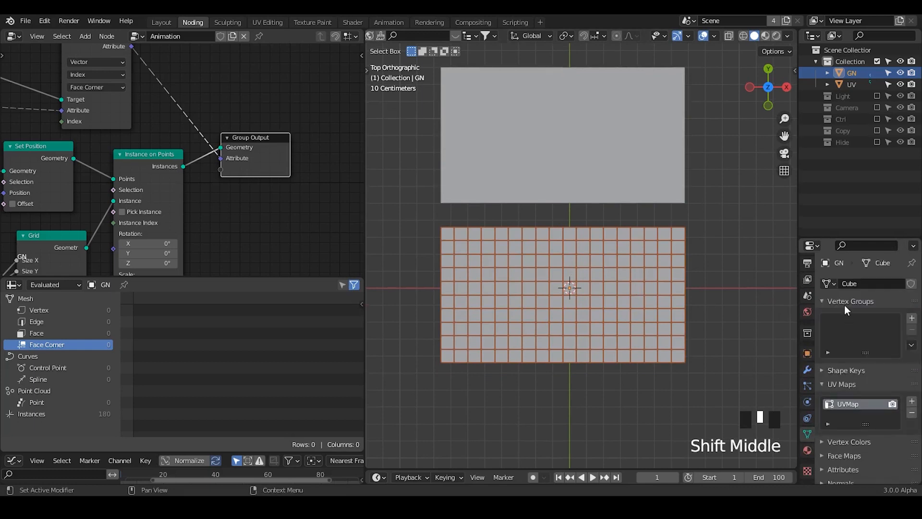
pyautogui.click(844, 301)
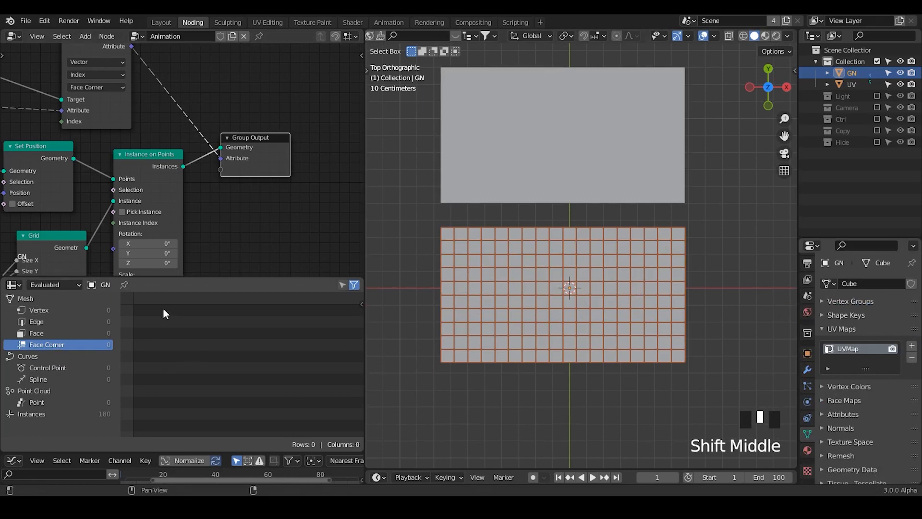
# Move the Group Output node away from Instance on Points and add a reroute point on the Attribute link
pyautogui.moveTo(254, 157); pyautogui.dragTo(168, 138, button='middle')
pyautogui.moveTo(168, 138); pyautogui.dragTo(277, 143)
pyautogui.moveTo(173, 172); pyautogui.dragTo(242, 191, button='middle')
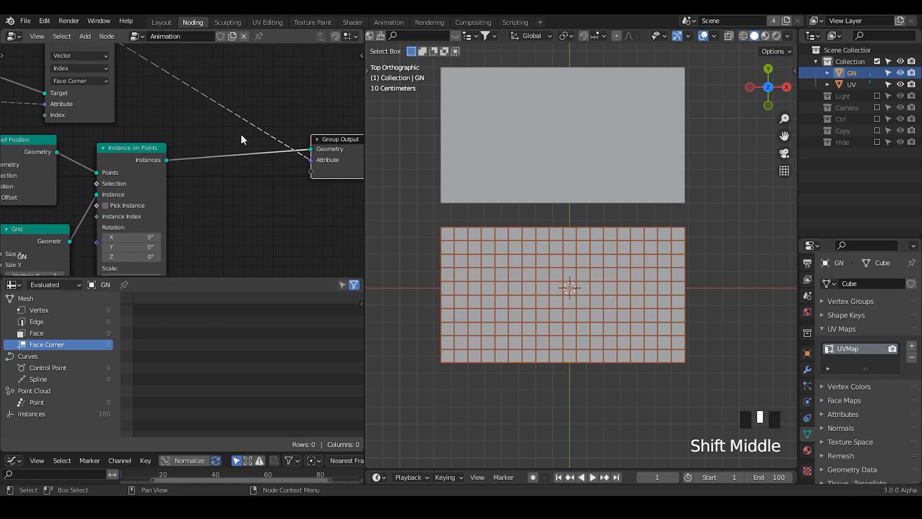
pyautogui.keyDown('shift'); pyautogui.moveTo(217, 94); pyautogui.dragTo(218, 120, button='right'); pyautogui.keyUp('shift')
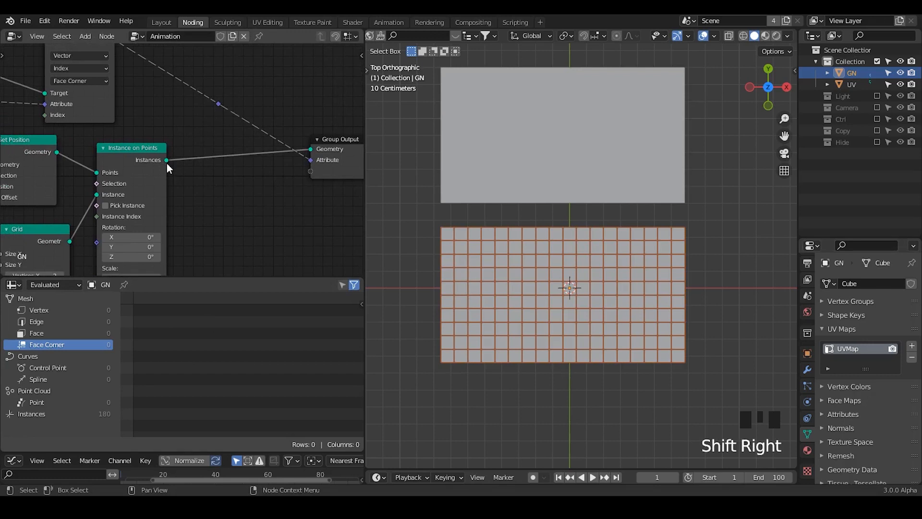
# Examine the Instance on Points output and the GN object's Instances data in the Spreadsheet
pyautogui.moveTo(165, 163)
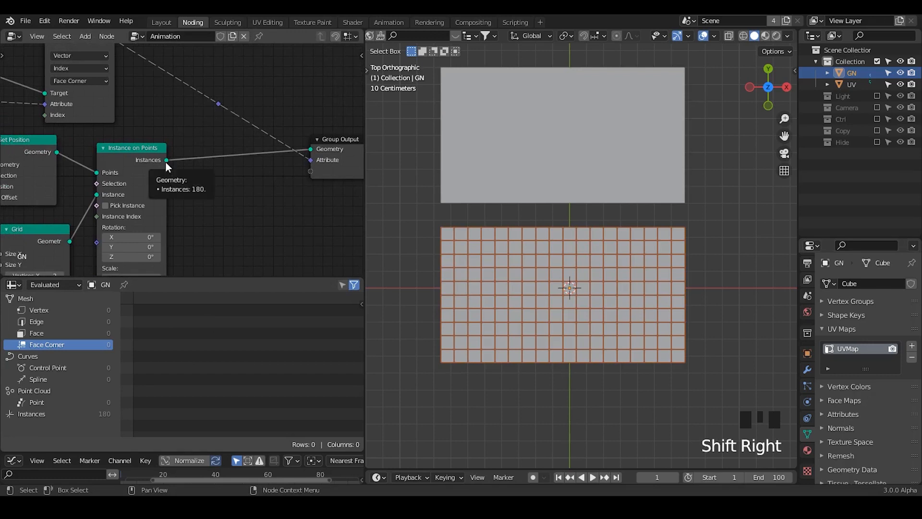
pyautogui.click(43, 414)
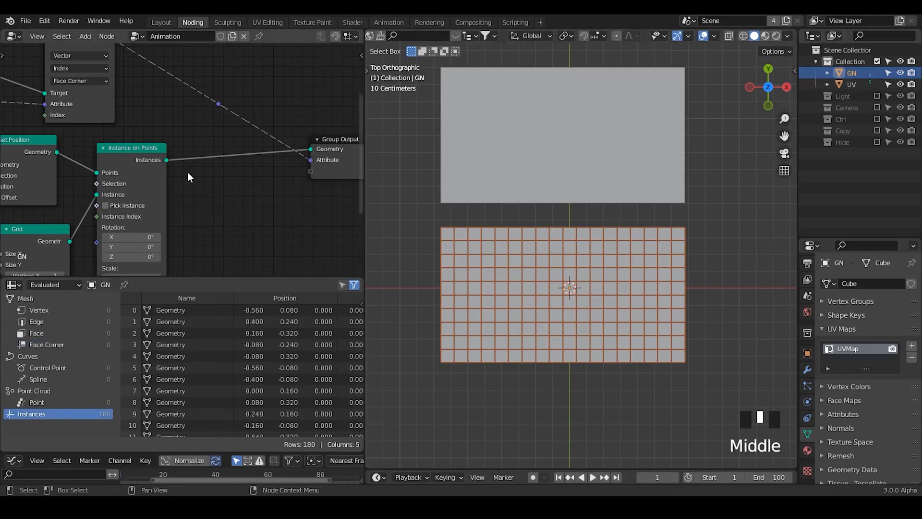
pyautogui.hotkey('shift', 'a')
pyautogui.moveTo(544, 139)
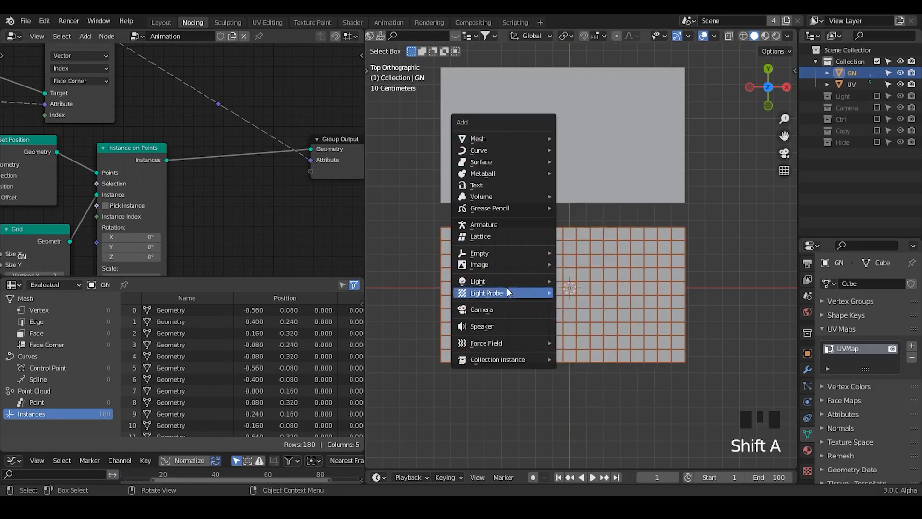
pyautogui.moveTo(506, 251)
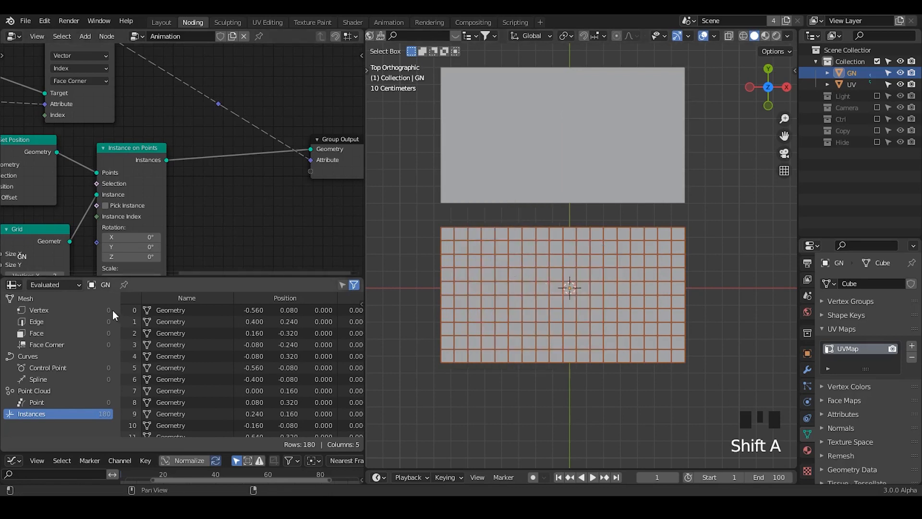
# Insert a Realize Instances node between Instance on Points and Group Output and show the Face Corner data in the Spreadsheet
pyautogui.hotkey('shift', 'a')
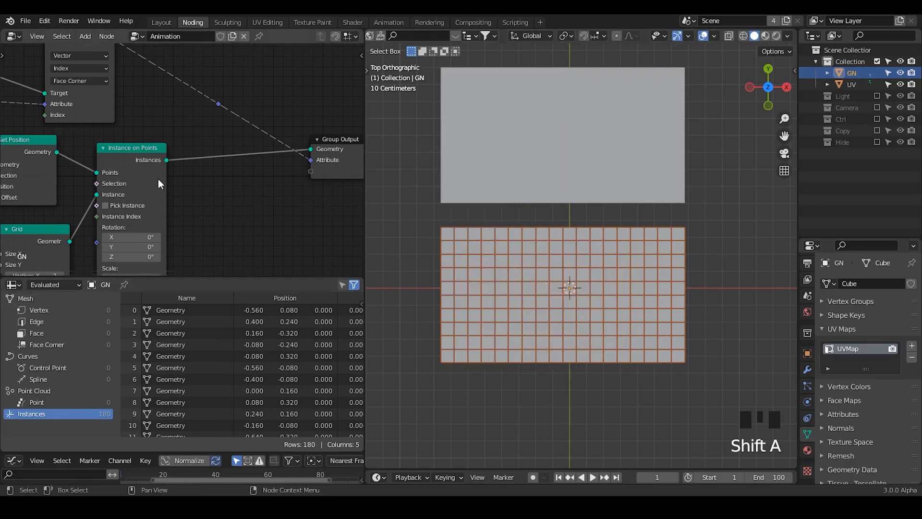
pyautogui.write('real')
pyautogui.press('Return')
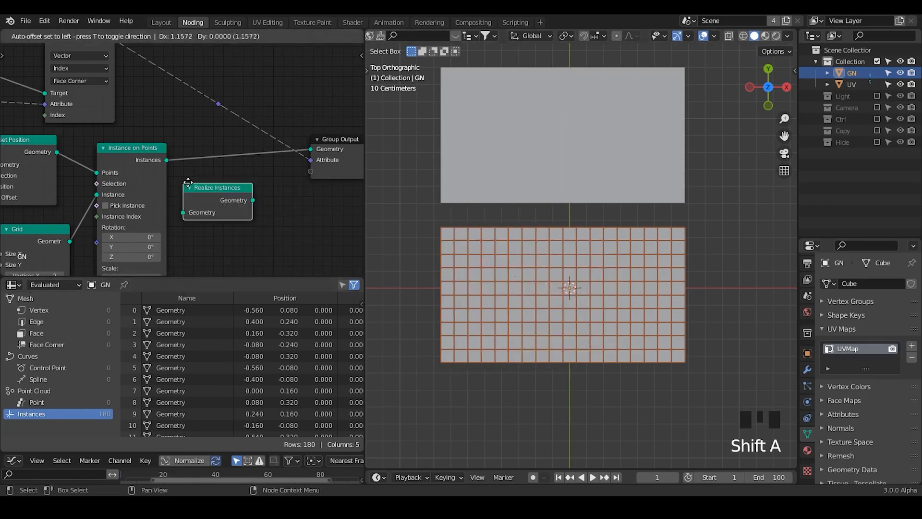
pyautogui.click(200, 138)
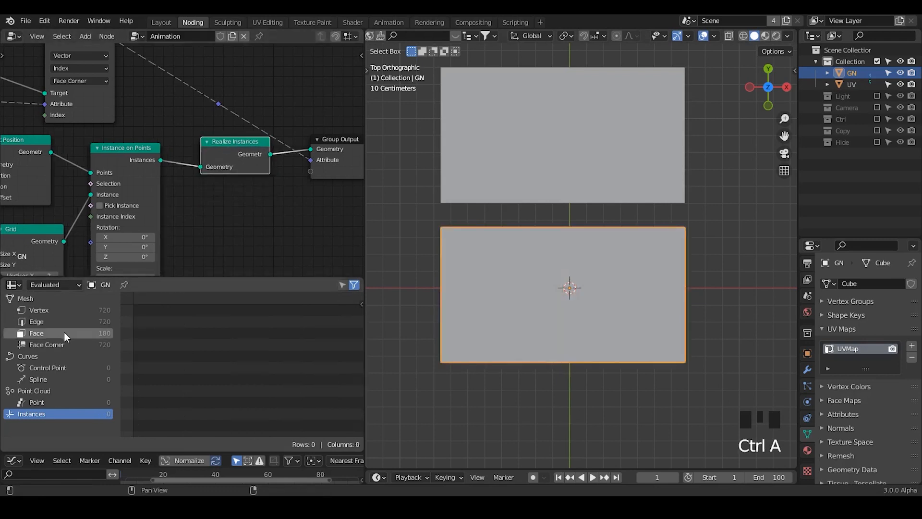
pyautogui.click(65, 345)
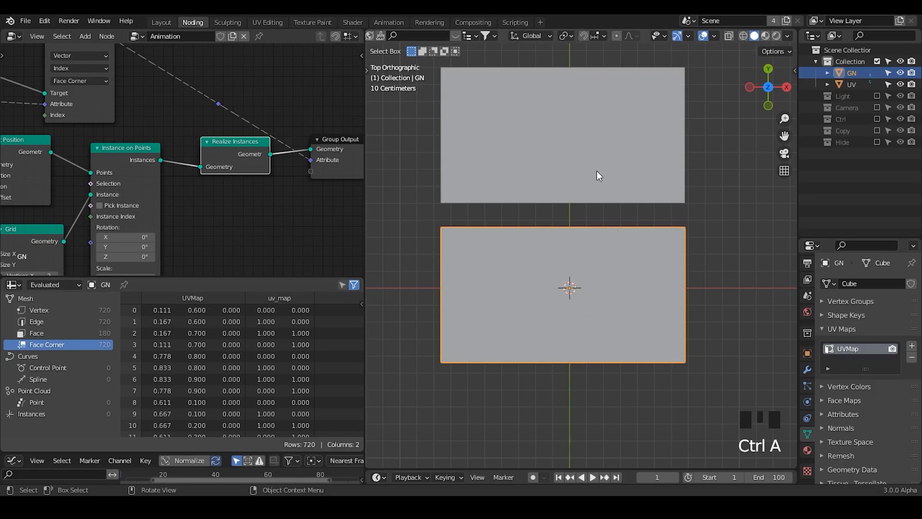
# Switch the viewport to Material Preview shading and assign the existing Material to the GN object, comparing it with the UV object
pyautogui.doubleClick(766, 38)
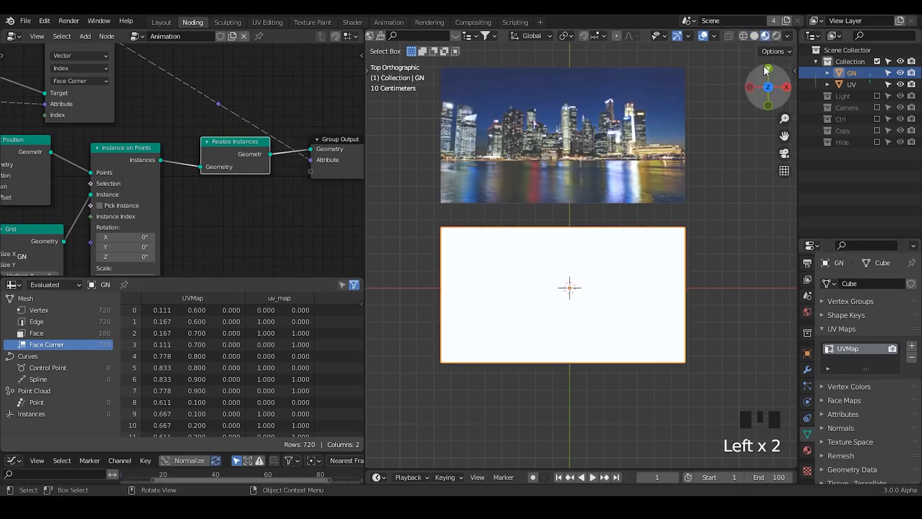
pyautogui.moveTo(335, 191); pyautogui.dragTo(263, 165, button='middle')
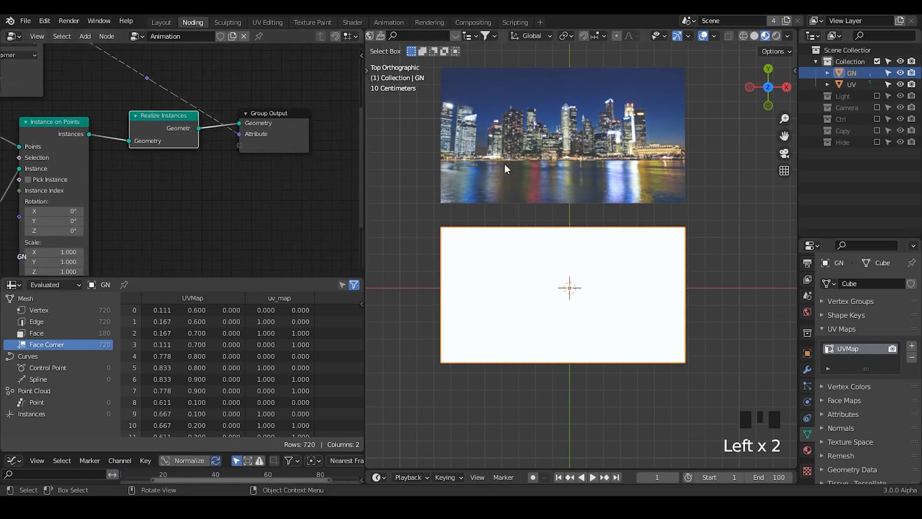
pyautogui.click(807, 450)
pyautogui.click(826, 331)
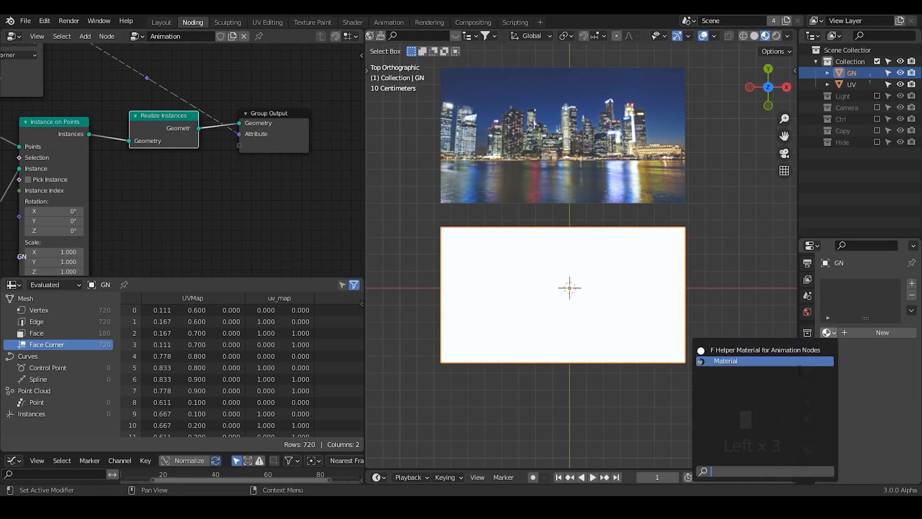
pyautogui.click(710, 361)
pyautogui.click(580, 159)
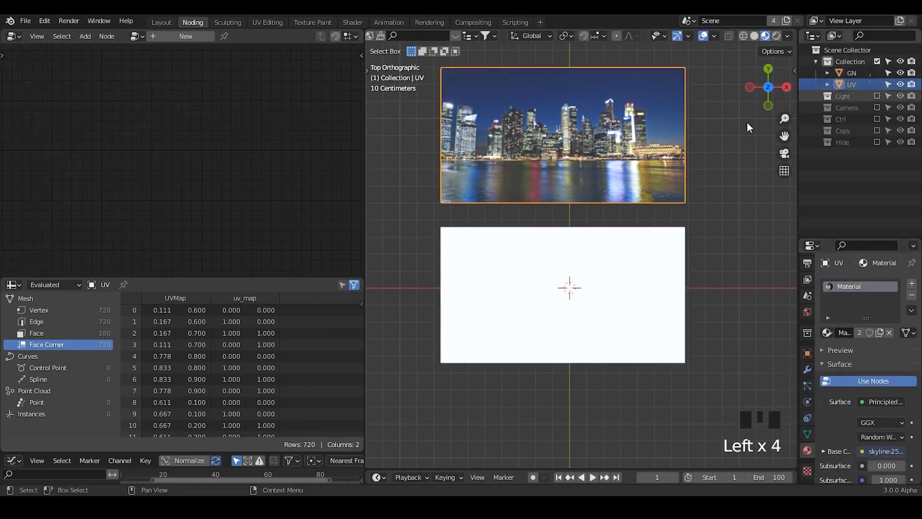
pyautogui.click(665, 272)
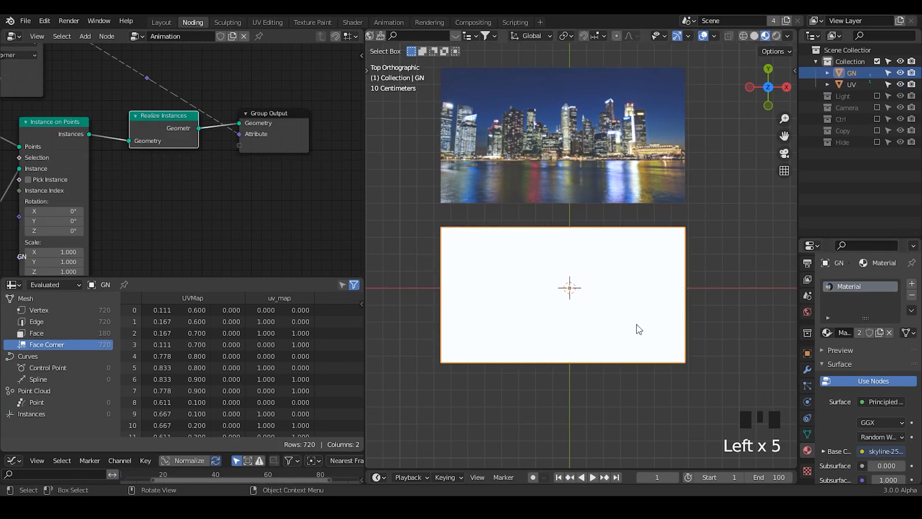
# Move the Group Output node farther from Realize Instances and set GN's material slot link to Data
pyautogui.moveTo(197, 119); pyautogui.dragTo(108, 123, button='middle')
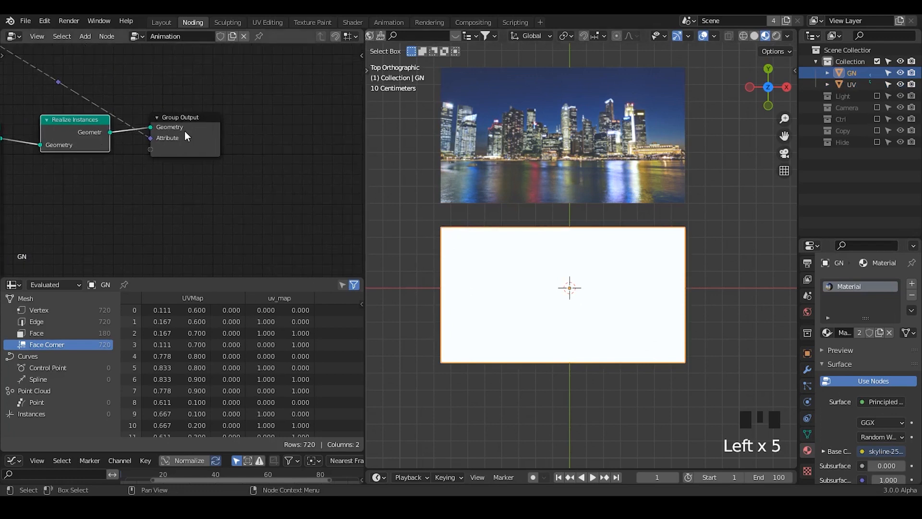
pyautogui.moveTo(184, 130); pyautogui.dragTo(289, 116)
pyautogui.moveTo(98, 153); pyautogui.dragTo(123, 150, button='middle')
pyautogui.hotkey('shift', 'a')
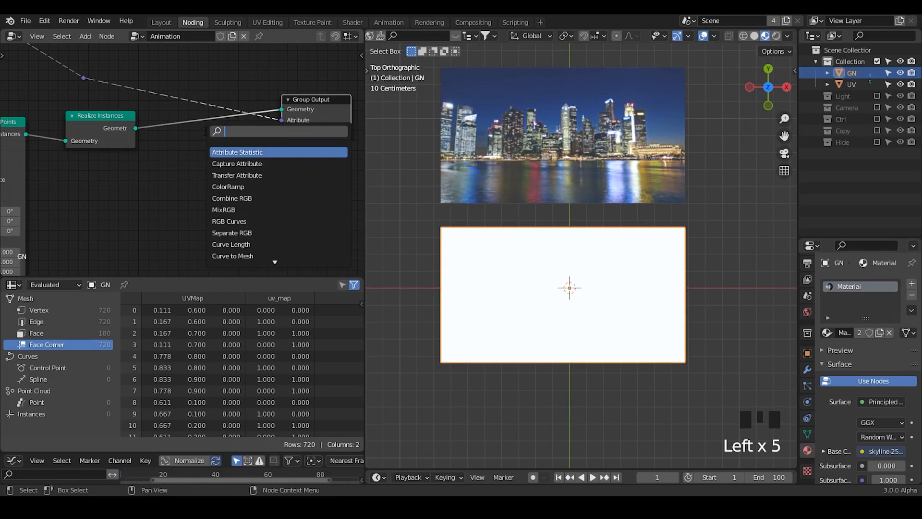
pyautogui.press('Escape')
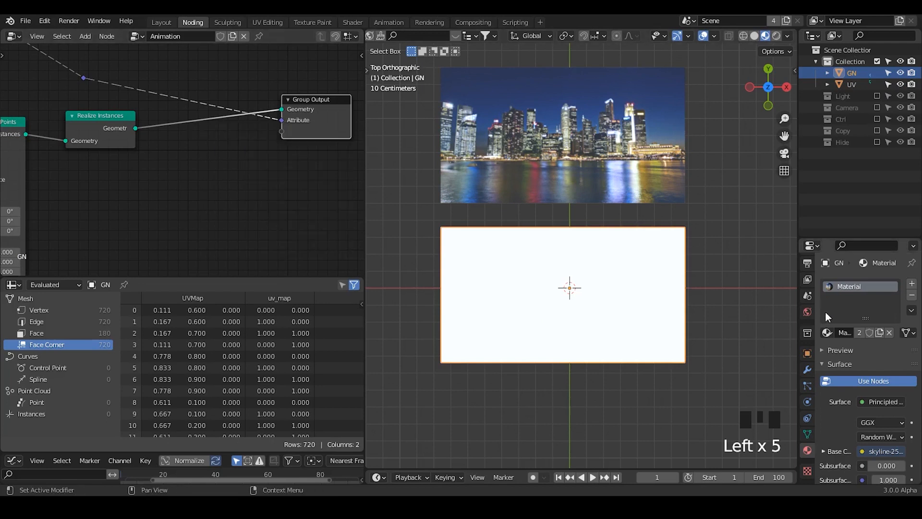
pyautogui.click(904, 332)
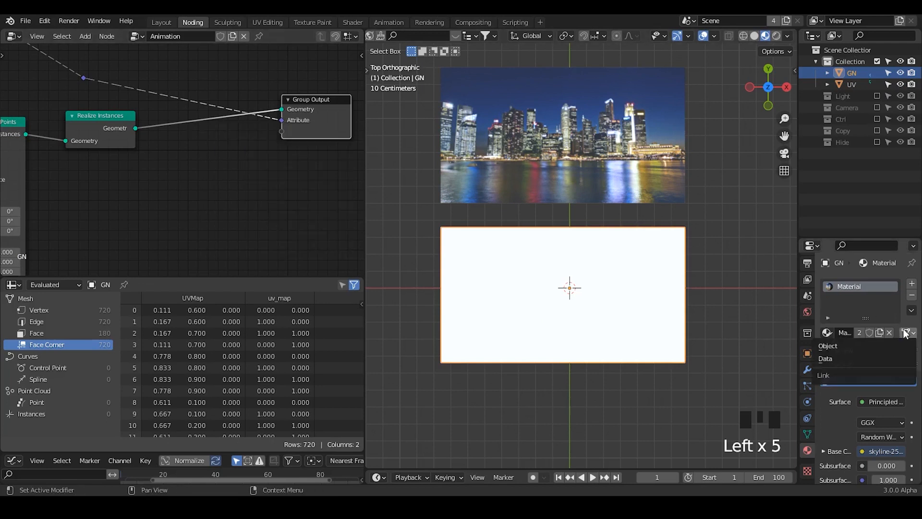
pyautogui.click(866, 359)
# Insert a Set Material node between Realize Instances and Group Output and set its material to Material
pyautogui.hotkey('shift', 'a')
pyautogui.write('se')
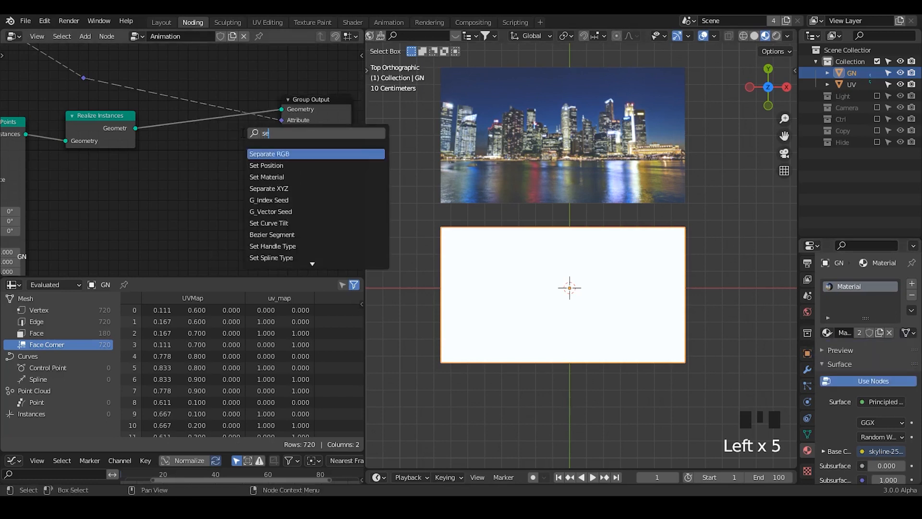
pyautogui.write('t material')
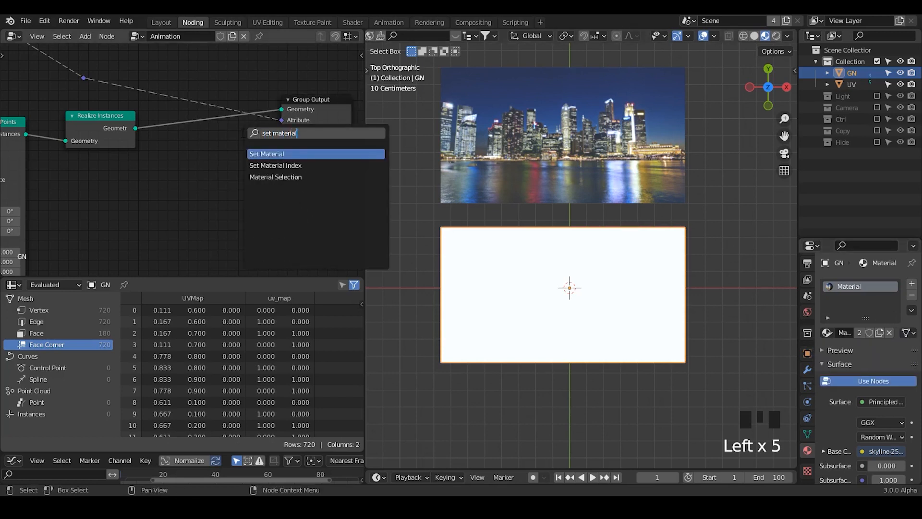
pyautogui.press('Return')
pyautogui.click(170, 116)
pyautogui.click(207, 167)
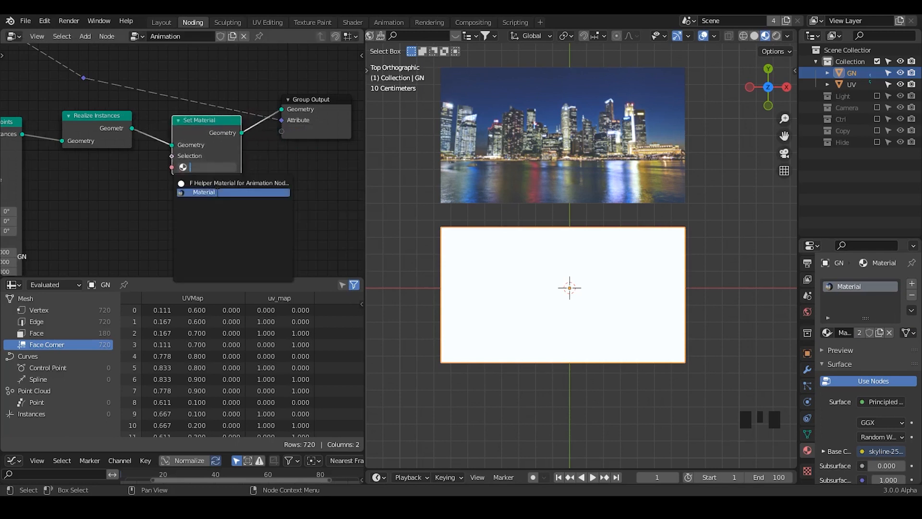
pyautogui.click(206, 193)
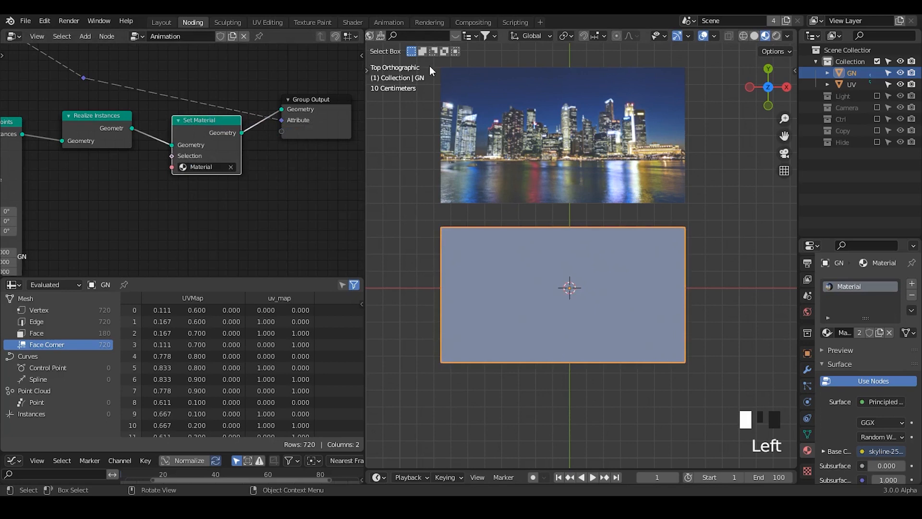
# Make a separate copy of GN's material named OUTPUT and choose OUTPUT in the Set Material node
pyautogui.keyDown('shift'); pyautogui.moveTo(438, 71); pyautogui.dragTo(439, 89, button='middle'); pyautogui.keyUp('shift')
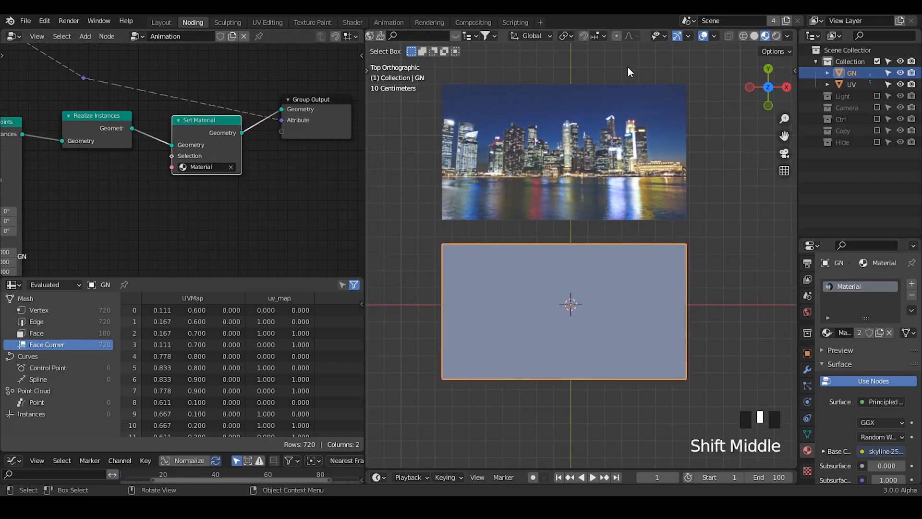
pyautogui.keyDown('shift'); pyautogui.moveTo(450, 283); pyautogui.dragTo(443, 217, button='middle'); pyautogui.keyUp('shift')
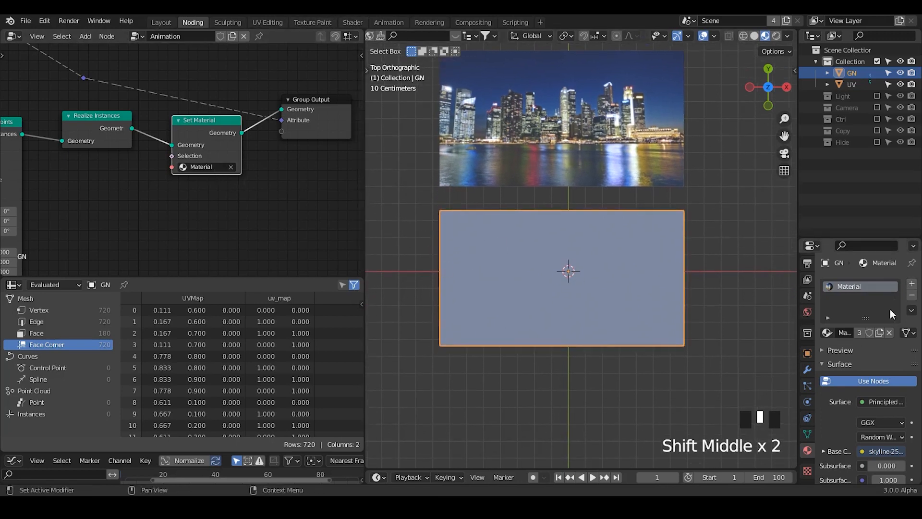
pyautogui.click(880, 332)
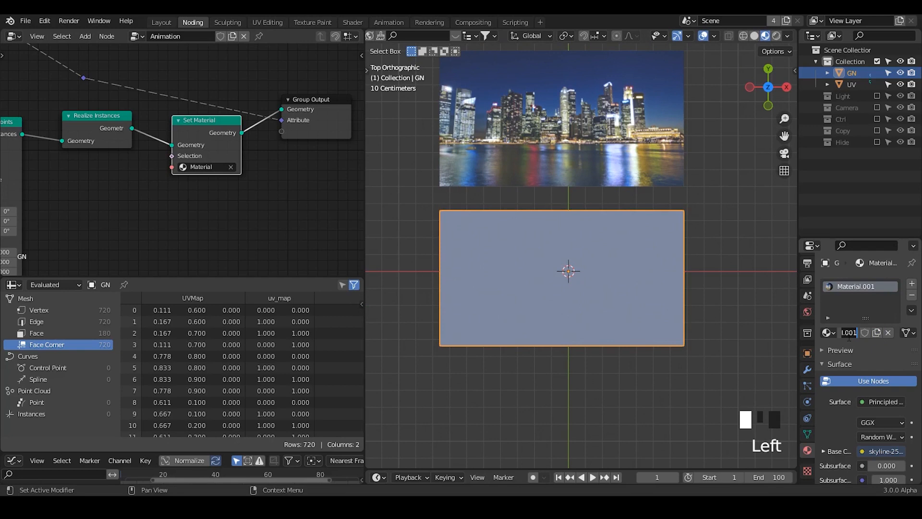
pyautogui.press('Return')
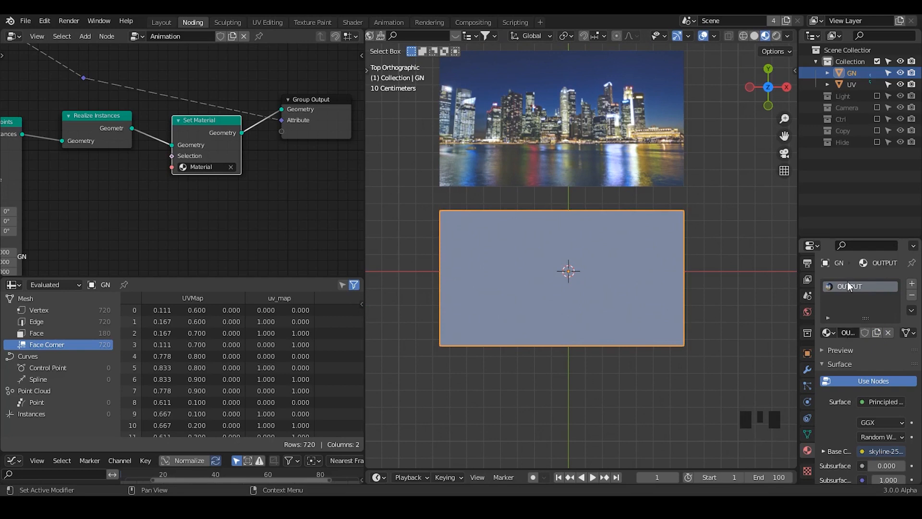
pyautogui.click(200, 166)
pyautogui.click(211, 200)
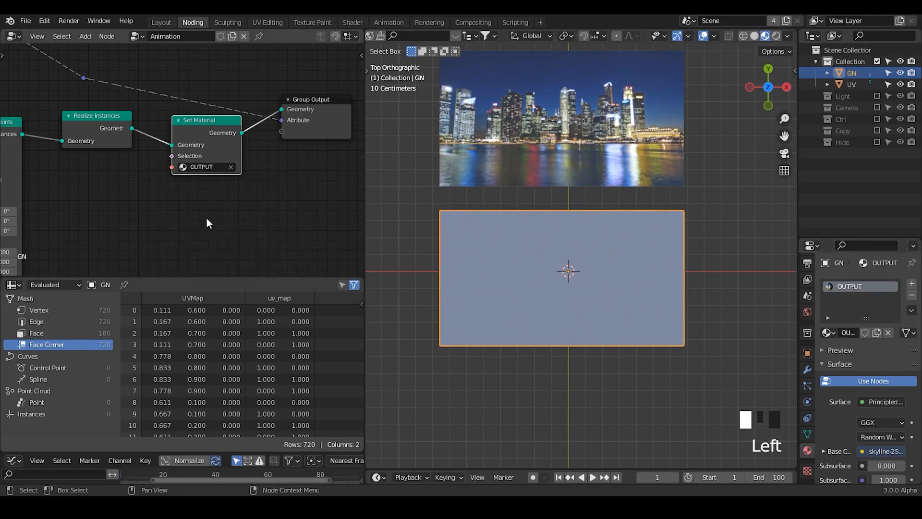
# In the Shader workspace, remove the OUTPUT material's Mapping node while keeping Texture Coordinate UV linked to the image texture's Vector
pyautogui.click(352, 22)
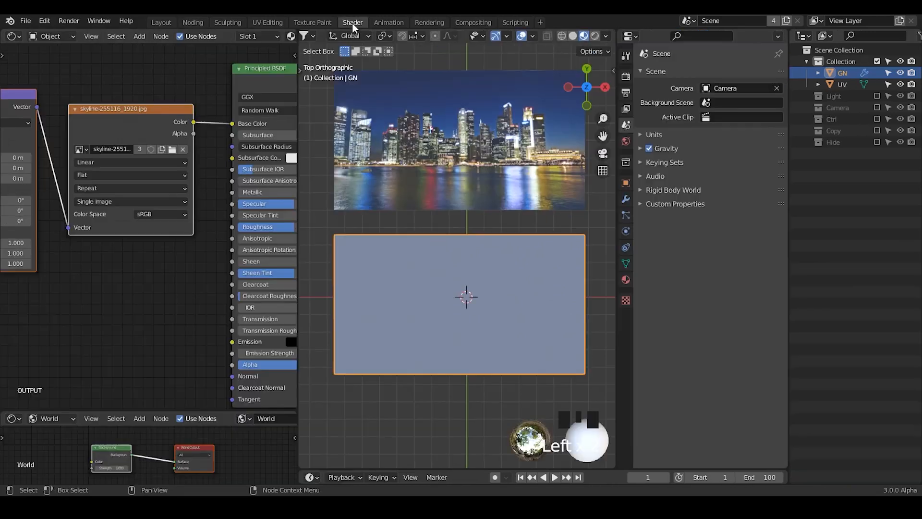
pyautogui.moveTo(12, 179); pyautogui.dragTo(200, 163, button='middle')
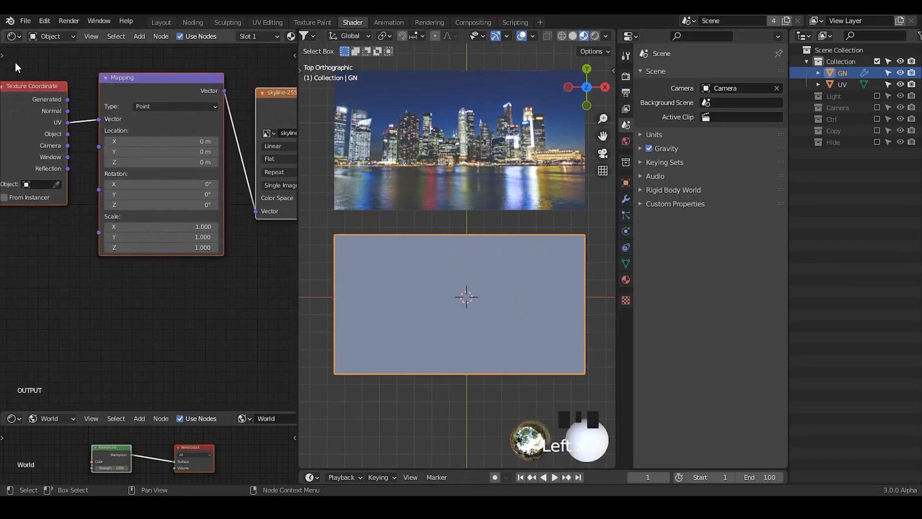
pyautogui.moveTo(67, 127); pyautogui.dragTo(60, 131, button='middle')
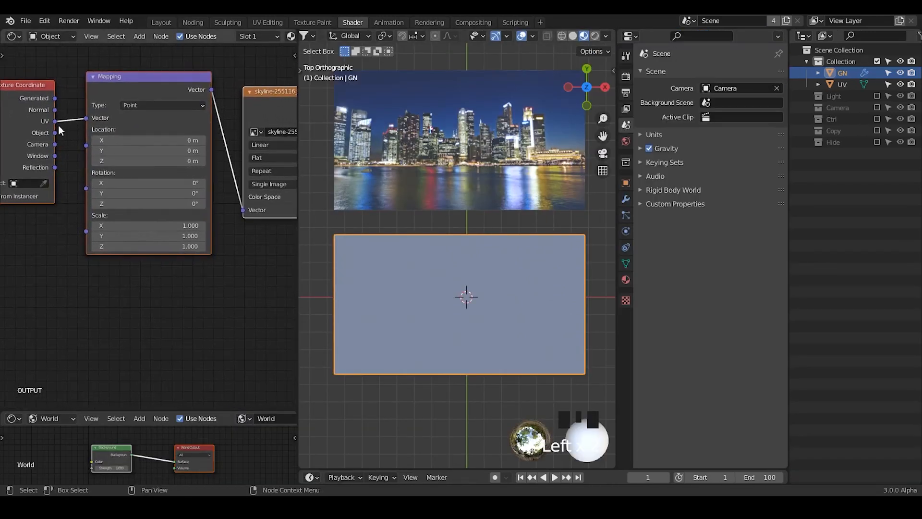
pyautogui.click(117, 87)
pyautogui.hotkey('ctrl', 'x')
pyautogui.moveTo(41, 98); pyautogui.dragTo(62, 94)
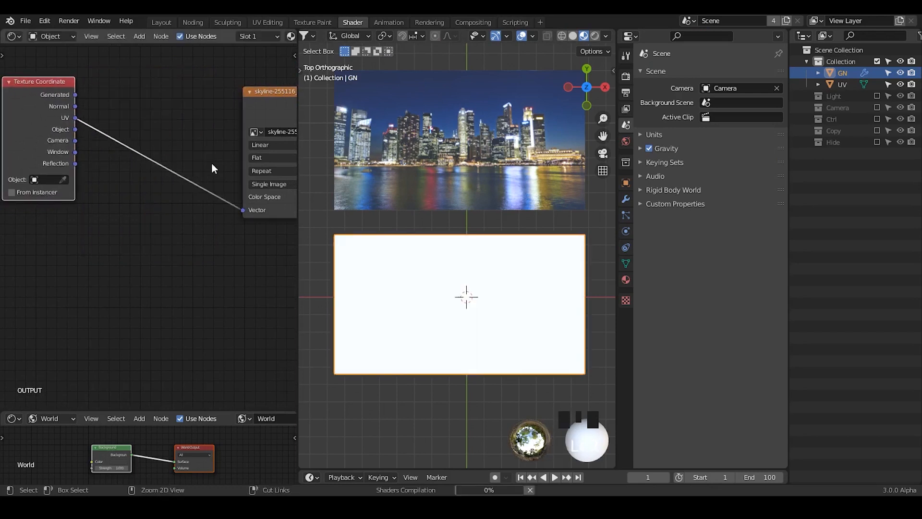
# Add a UV Map node, connect its UV output to the skyline image texture's Vector input, and choose UVMap as its map
pyautogui.hotkey('shift', 'a')
pyautogui.write('suv map')
pyautogui.press('Return')
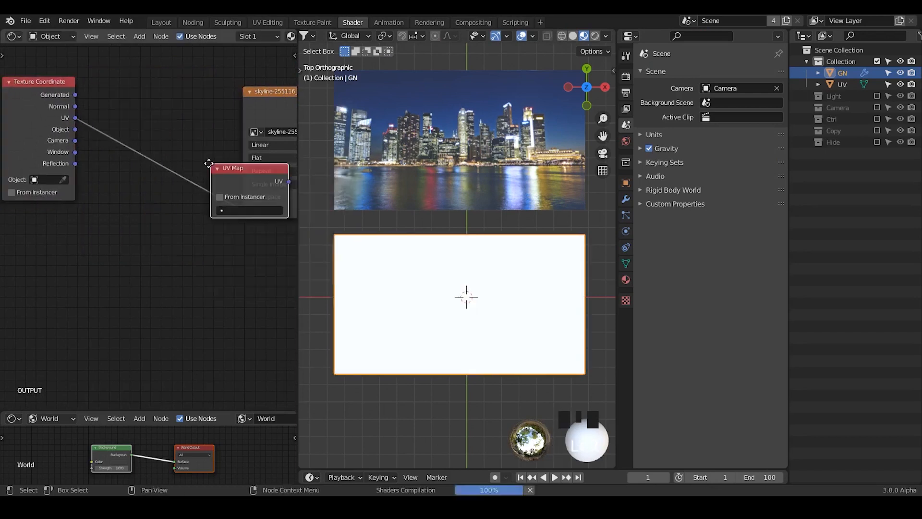
pyautogui.click(72, 203)
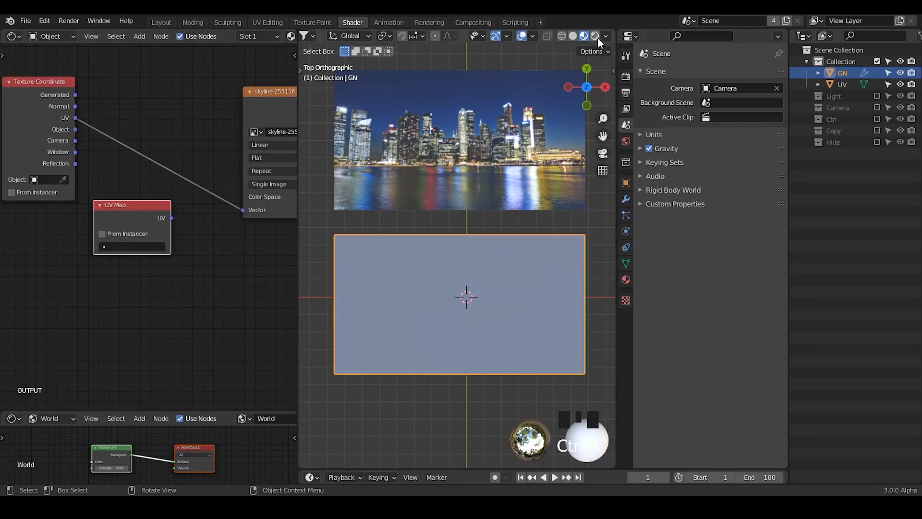
pyautogui.moveTo(172, 218); pyautogui.dragTo(243, 210)
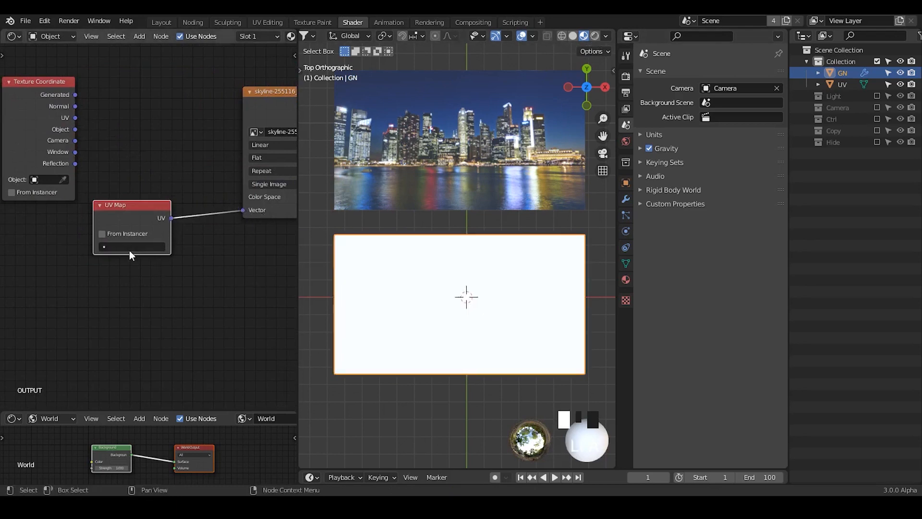
pyautogui.click(129, 247)
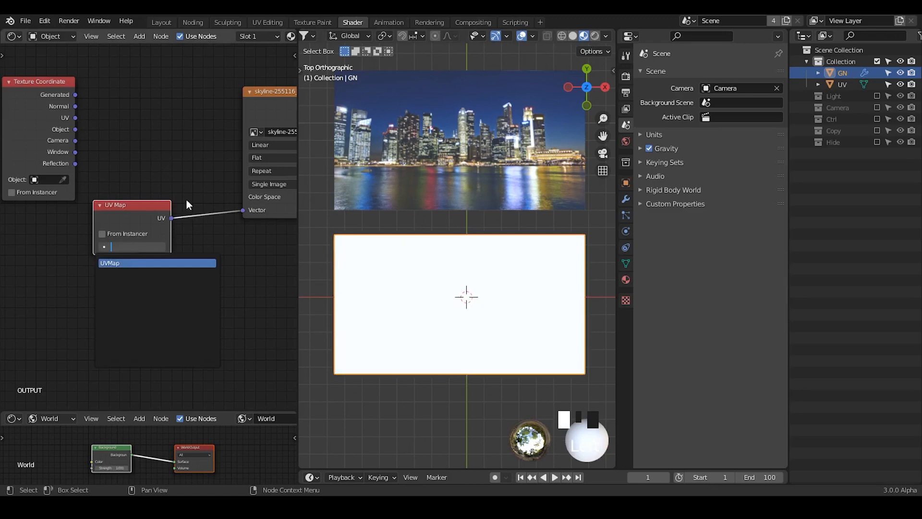
pyautogui.click(164, 255)
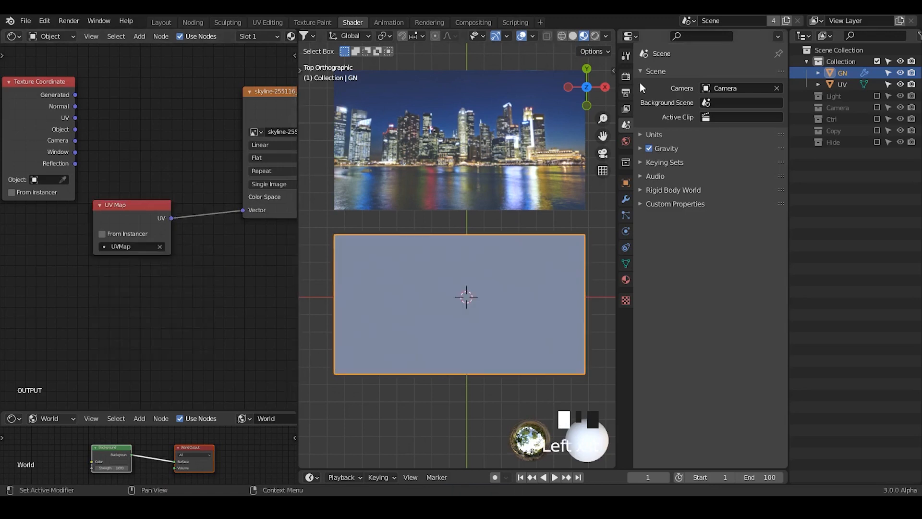
# Set the render engine to Cycles and switch the viewport to Rendered shading
pyautogui.click(626, 76)
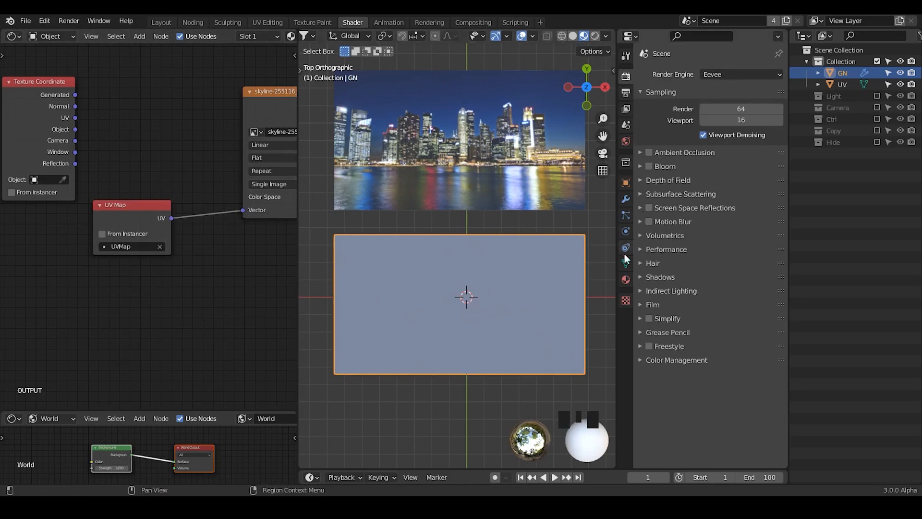
pyautogui.click(722, 76)
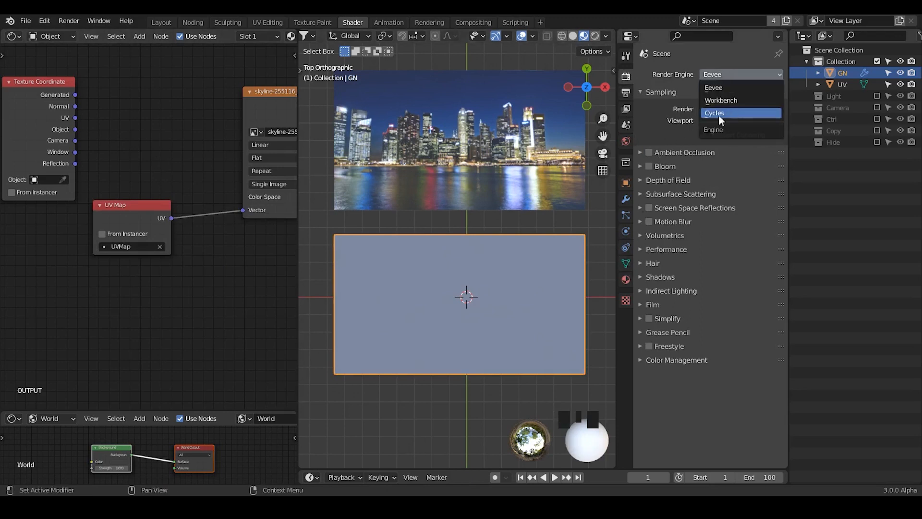
pyautogui.click(730, 115)
pyautogui.click(594, 36)
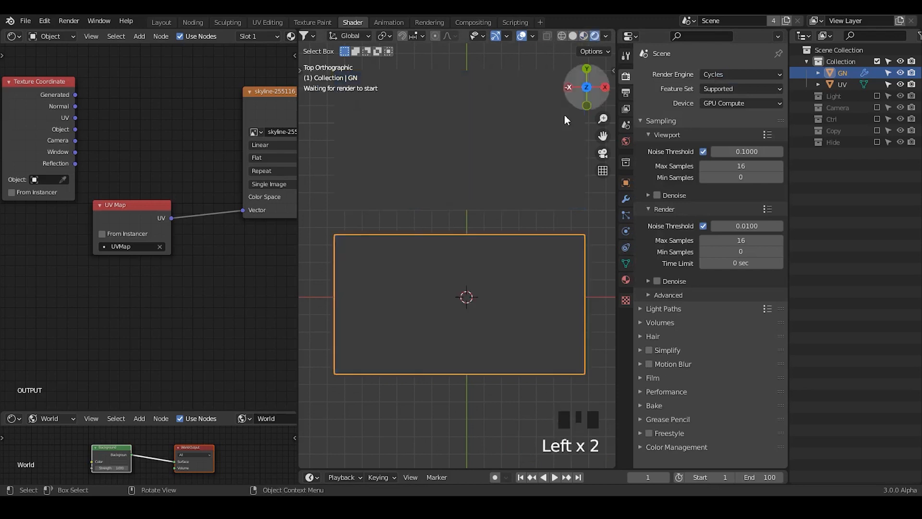
# Add a Sun light to the scene to illuminate both skyline planes
pyautogui.hotkey('shift', 'a')
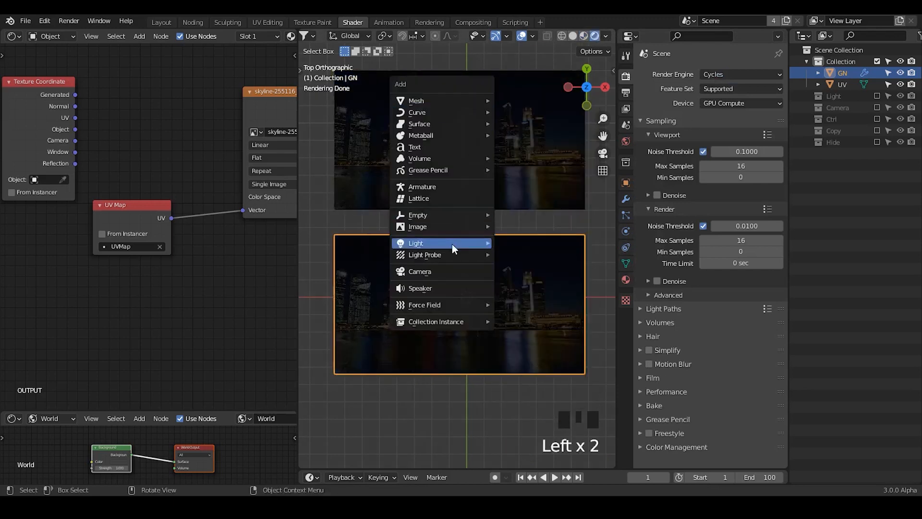
pyautogui.moveTo(456, 243)
pyautogui.click(524, 251)
pyautogui.keyDown('shift'); pyautogui.moveTo(524, 252); pyautogui.dragTo(519, 236, button='middle'); pyautogui.keyUp('shift')
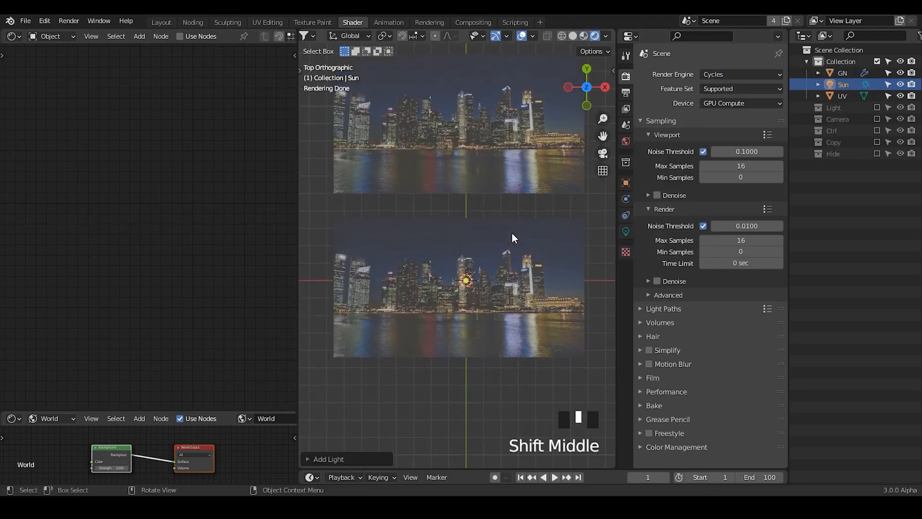
# Try Texture Coordinate UV as the image texture's Vector in GN's OUTPUT material, and reconnect the UV Map node's UV output
pyautogui.click(514, 255)
pyautogui.moveTo(126, 230); pyautogui.dragTo(147, 218)
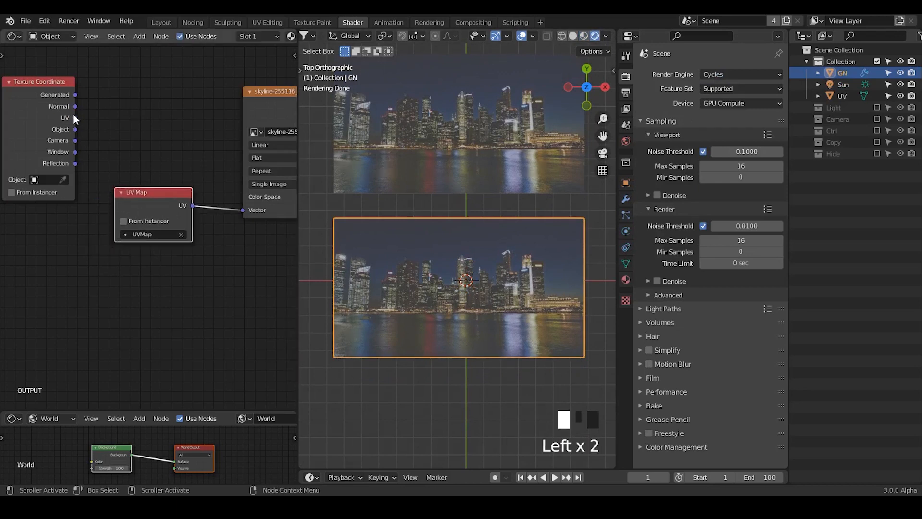
pyautogui.moveTo(75, 118); pyautogui.dragTo(244, 210)
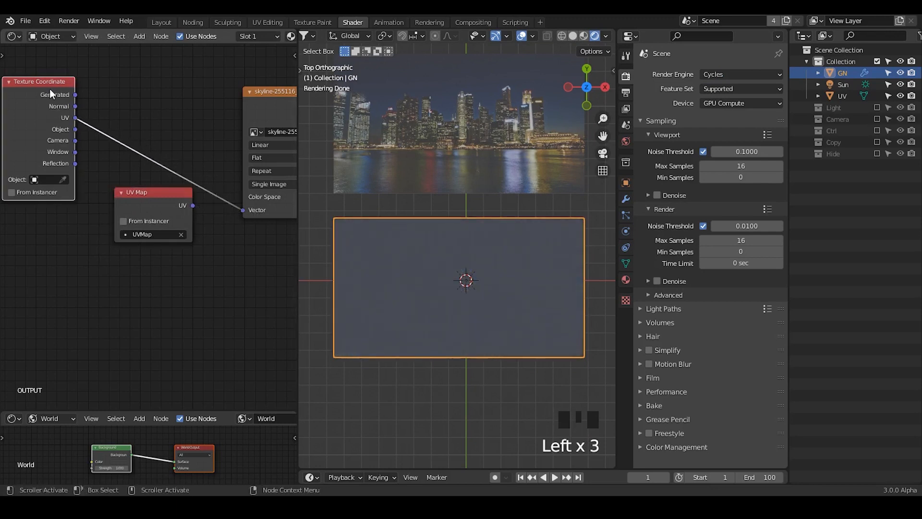
pyautogui.moveTo(26, 130); pyautogui.dragTo(140, 123)
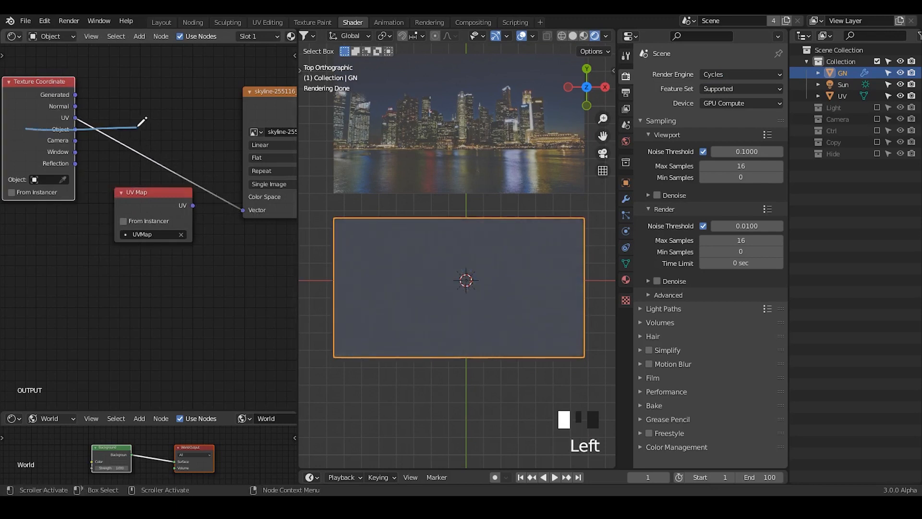
pyautogui.moveTo(138, 123); pyautogui.dragTo(11, 144, button='right')
pyautogui.moveTo(192, 206); pyautogui.dragTo(243, 210)
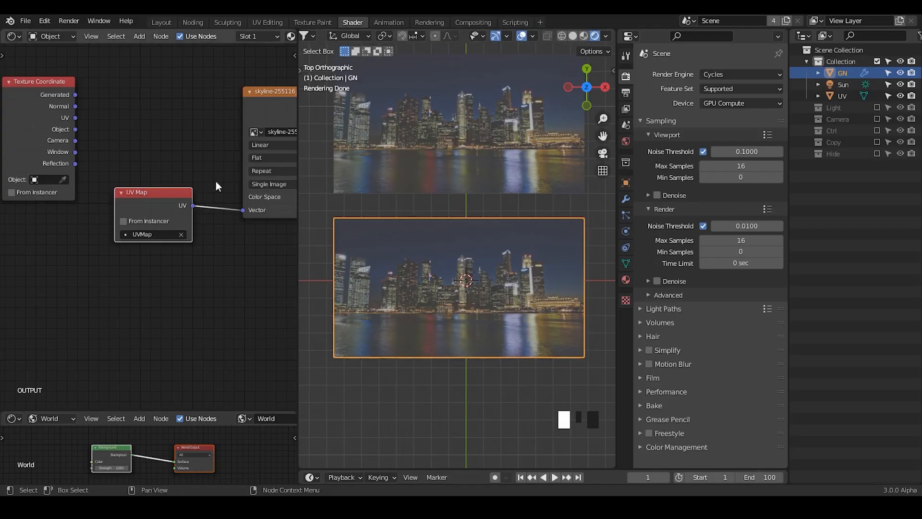
# Feed the skyline image's Color into Emission instead of Base Color on the Principled shader, and make Base Color black
pyautogui.moveTo(232, 186); pyautogui.dragTo(113, 157, button='middle')
pyautogui.moveTo(143, 88); pyautogui.dragTo(184, 297)
pyautogui.moveTo(184, 78); pyautogui.dragTo(216, 84)
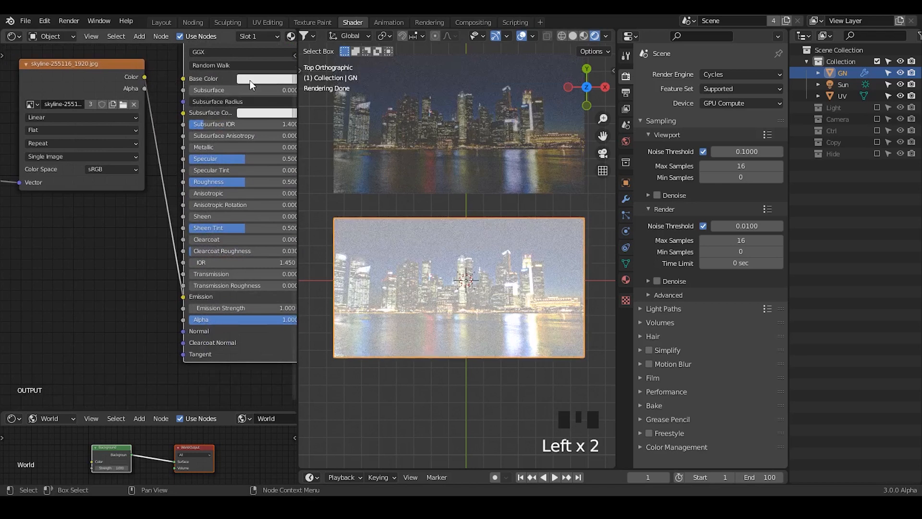
pyautogui.click(266, 78)
pyautogui.moveTo(272, 213); pyautogui.dragTo(230, 213)
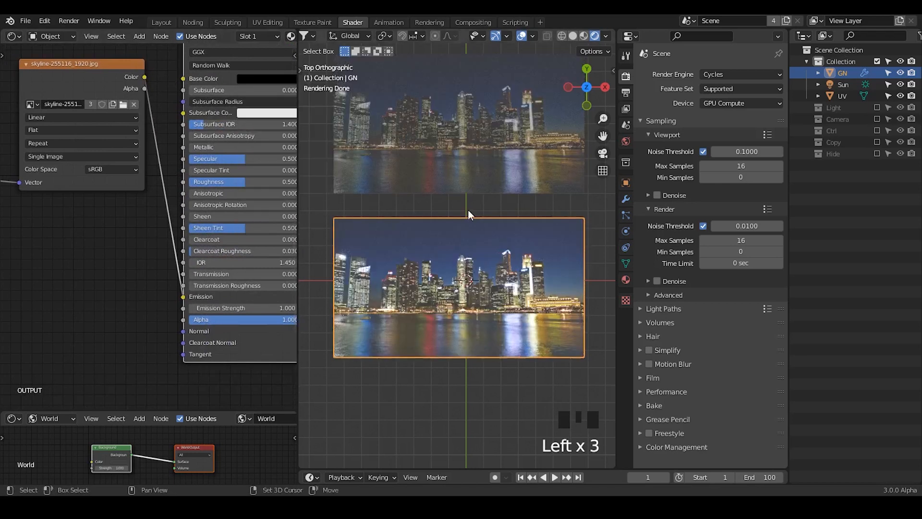
pyautogui.keyDown('shift'); pyautogui.moveTo(466, 209); pyautogui.dragTo(494, 200, button='middle'); pyautogui.keyUp('shift')
pyautogui.click(471, 194)
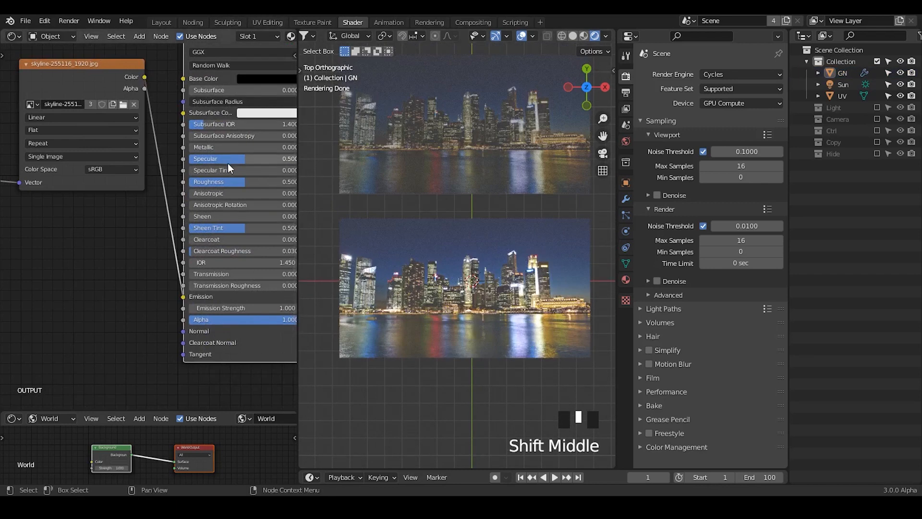
# Set the OUTPUT material's Specular and Roughness to 0
pyautogui.moveTo(227, 161); pyautogui.dragTo(168, 161)
pyautogui.moveTo(243, 182); pyautogui.dragTo(191, 182)
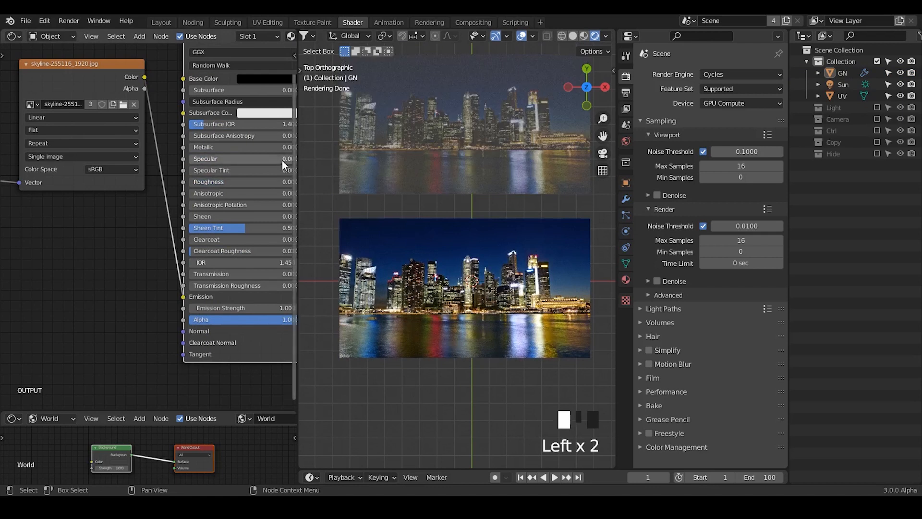
pyautogui.keyDown('shift'); pyautogui.moveTo(474, 224); pyautogui.dragTo(480, 185, button='middle'); pyautogui.keyUp('shift')
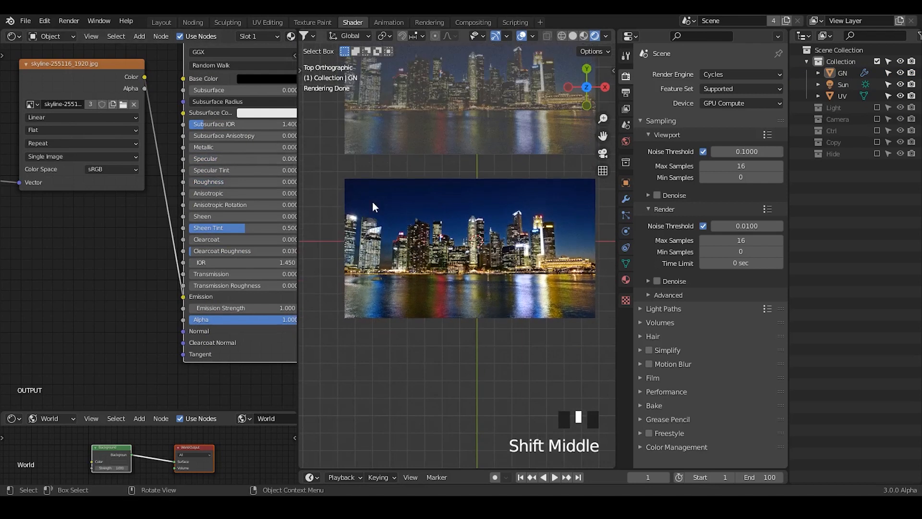
# In the Noding workspace, use Rendered viewport shading and enlarge the node editor over the spreadsheet
pyautogui.click(193, 23)
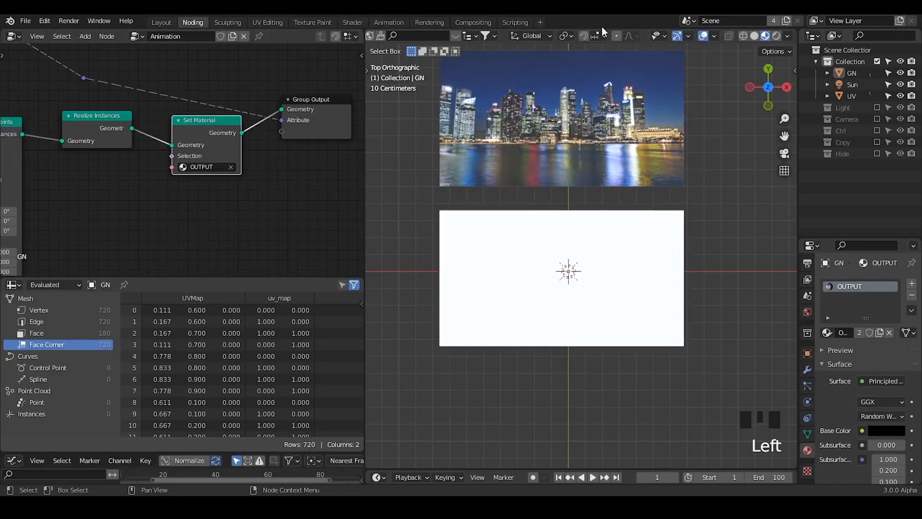
pyautogui.click(776, 36)
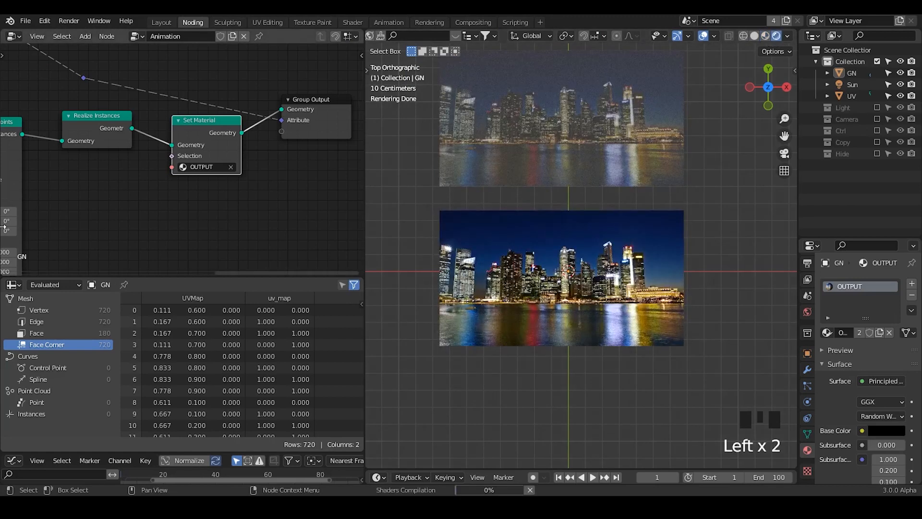
pyautogui.moveTo(9, 229)
pyautogui.mouseDown(button='middle')
pyautogui.moveTo(259, 230)
pyautogui.moveTo(1, 278)
pyautogui.mouseUp(button='middle')
pyautogui.moveTo(1, 299); pyautogui.dragTo(20, 301)
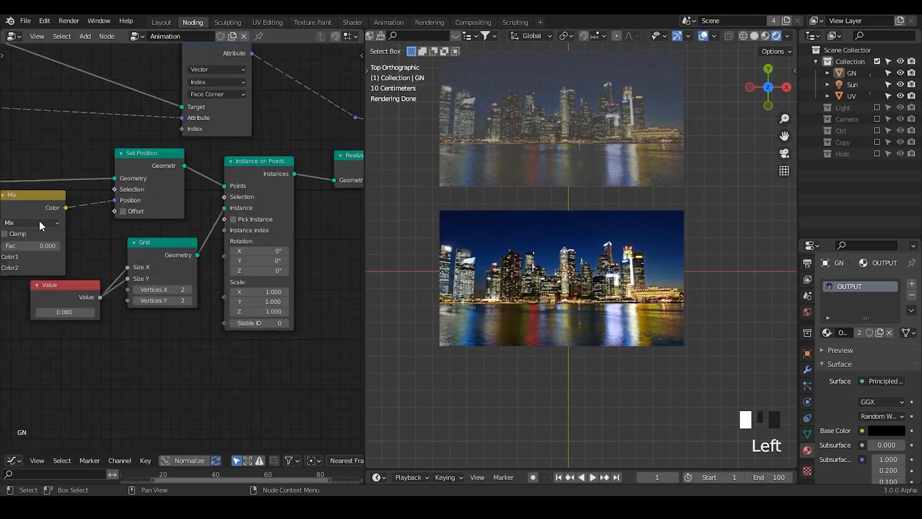
# Set the Mix node's Fac to 1.000 in GN's Animation node tree to scatter the image tiles
pyautogui.moveTo(39, 223); pyautogui.dragTo(272, 188, button='middle')
pyautogui.scroll(3, 280, 211)
pyautogui.moveTo(288, 232); pyautogui.dragTo(271, 220, button='middle')
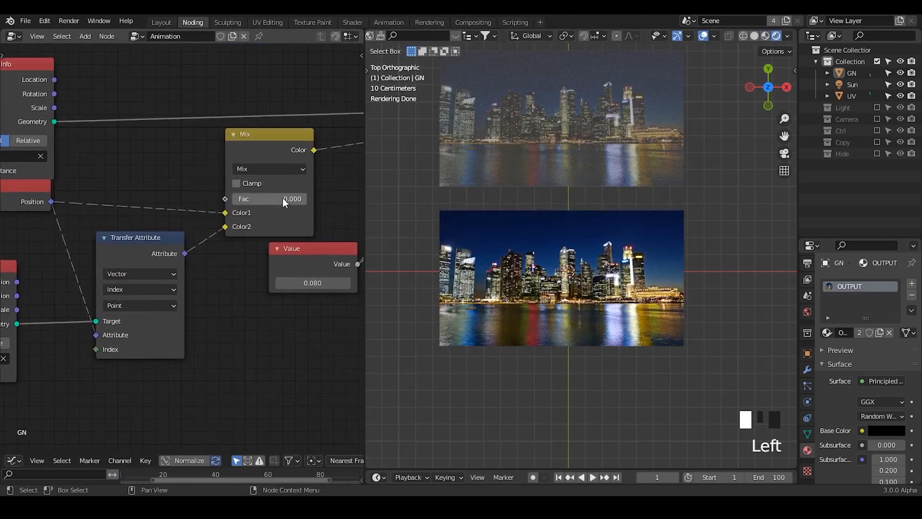
pyautogui.moveTo(256, 200); pyautogui.dragTo(331, 199)
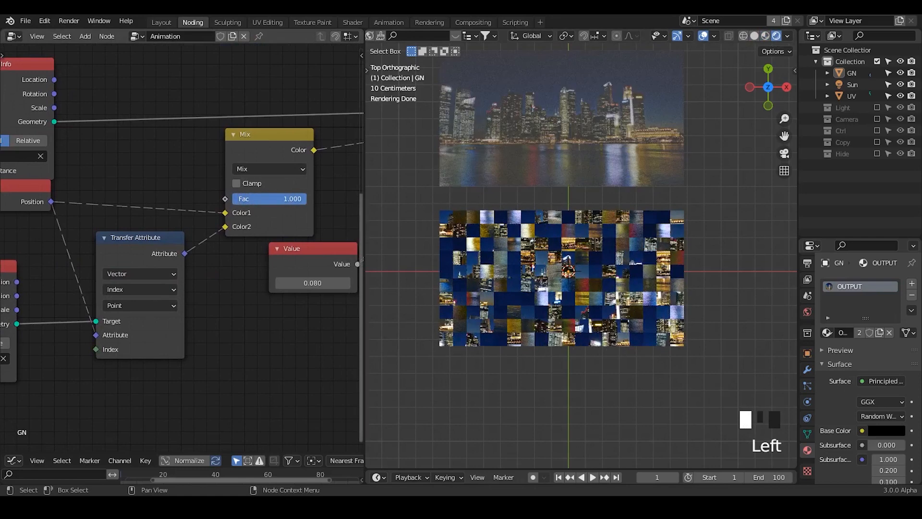
pyautogui.keyDown('ctrl'); pyautogui.moveTo(608, 292); pyautogui.dragTo(617, 257, button='middle'); pyautogui.keyUp('ctrl')
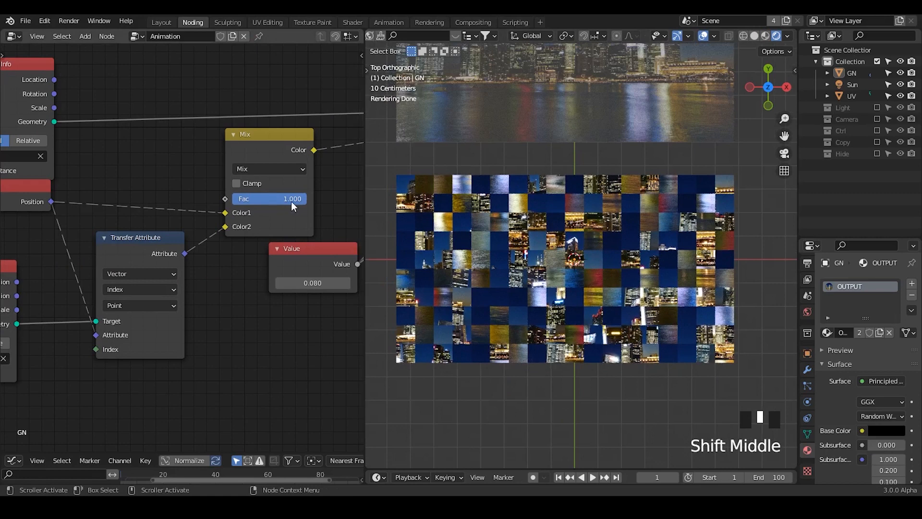
pyautogui.moveTo(295, 202)
pyautogui.mouseDown()
pyautogui.moveTo(233, 198)
pyautogui.moveTo(306, 199)
pyautogui.mouseUp()
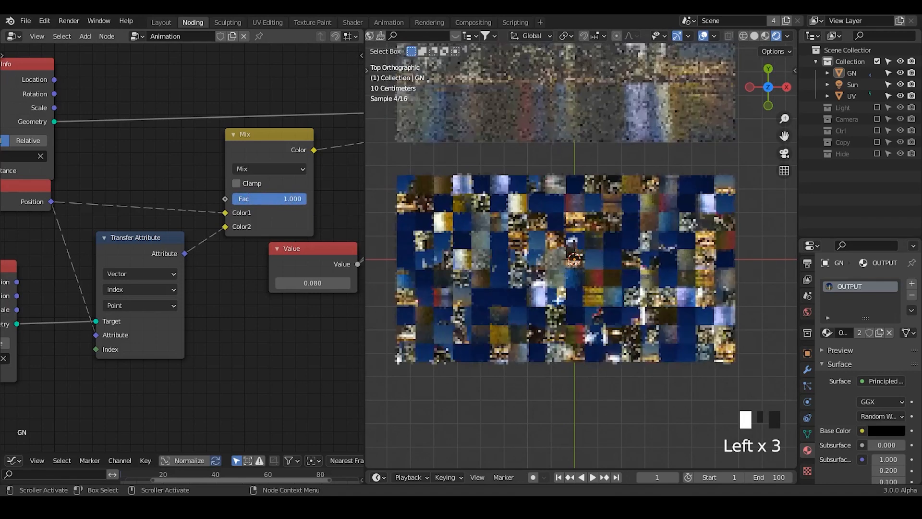
# Enable the Hide collection and set the Seed of object B's Geometry Nodes modifier to 6
pyautogui.click(876, 153)
pyautogui.click(858, 177)
pyautogui.moveTo(828, 238); pyautogui.dragTo(829, 180)
pyautogui.click(807, 353)
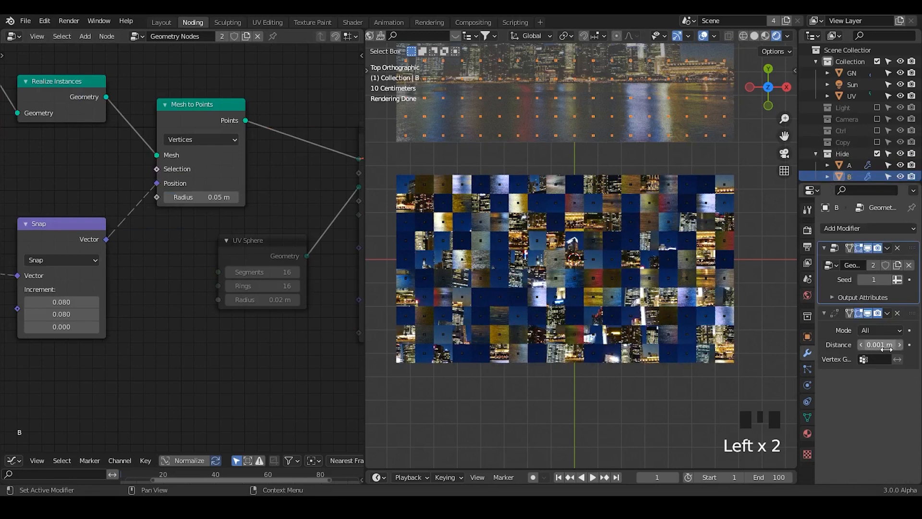
pyautogui.click(888, 281)
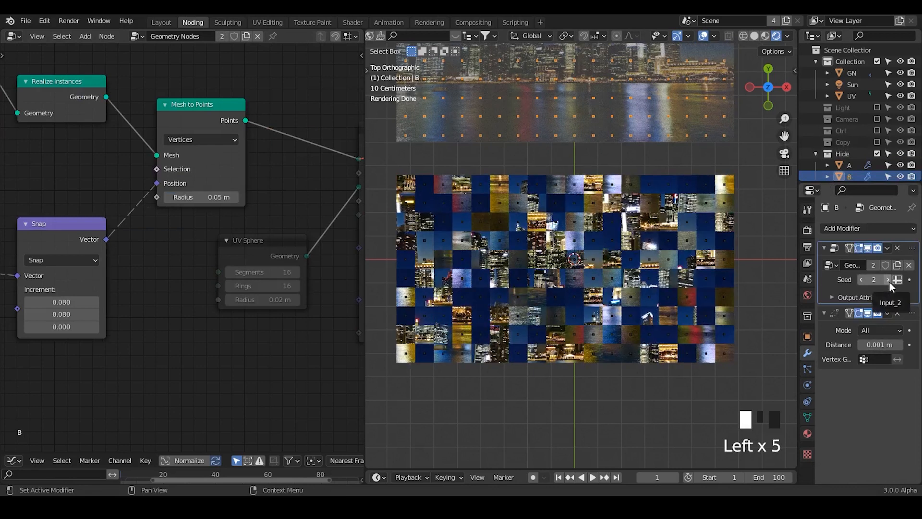
pyautogui.click(889, 281)
pyautogui.click(890, 282)
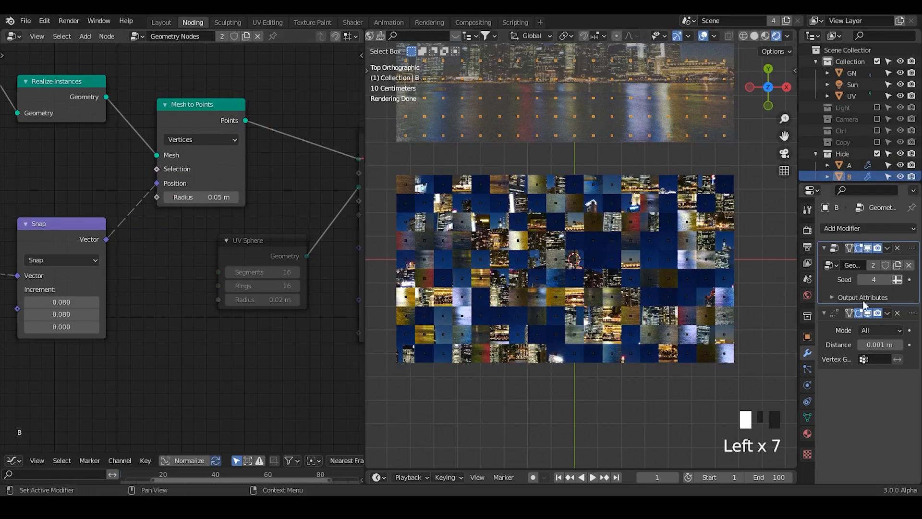
pyautogui.click(888, 280)
pyautogui.click(888, 279)
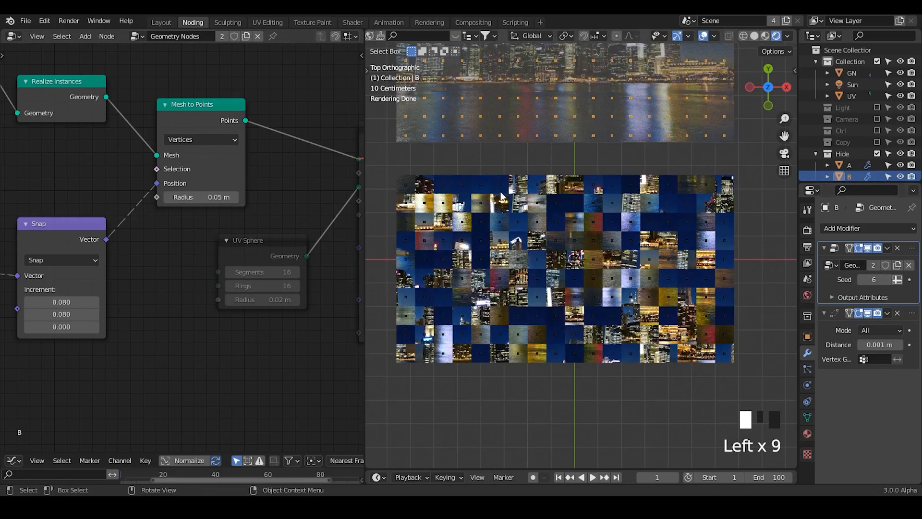
# Reselect GN, turn off the viewport overlays, and sweep the Mix node's Fac from 1.000 to 0.000
pyautogui.click(850, 93)
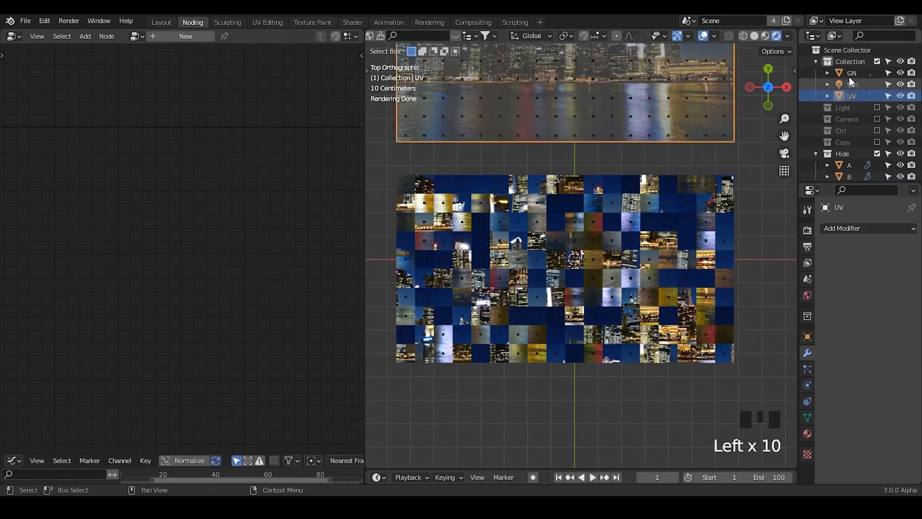
pyautogui.click(849, 77)
pyautogui.moveTo(269, 199); pyautogui.dragTo(302, 198)
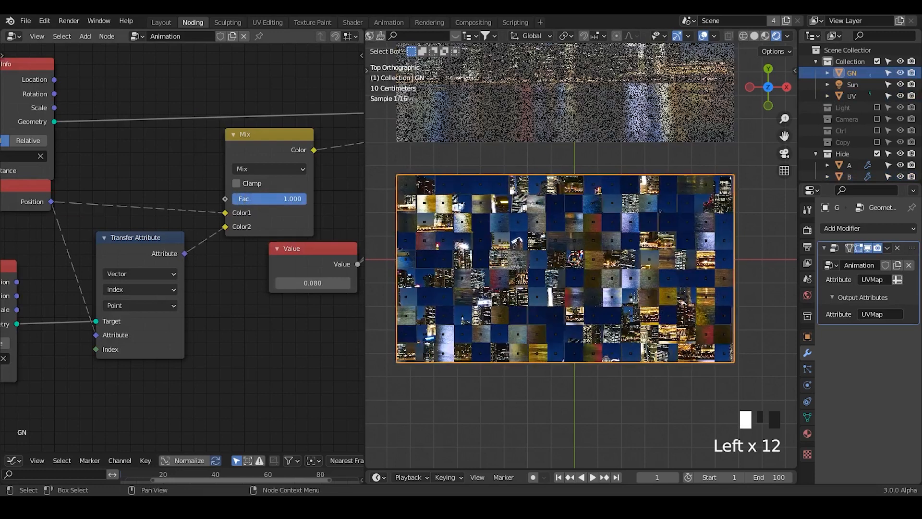
pyautogui.click(704, 36)
pyautogui.moveTo(301, 198); pyautogui.dragTo(232, 198)
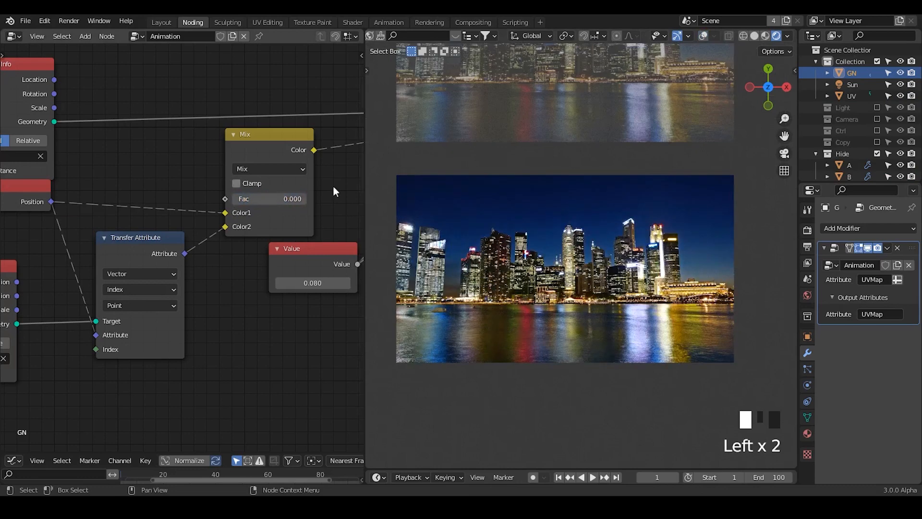
# With GN selected, turn the viewport overlays back on and use Material Preview shading
pyautogui.moveTo(156, 202); pyautogui.dragTo(155, 282, button='middle')
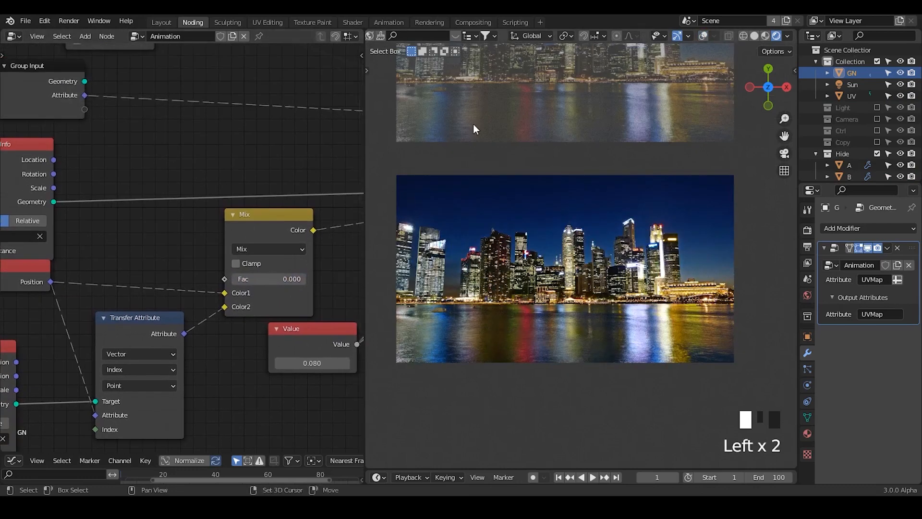
pyautogui.keyDown('shift'); pyautogui.moveTo(480, 68); pyautogui.dragTo(486, 139, button='middle'); pyautogui.keyUp('shift')
pyautogui.click(486, 138)
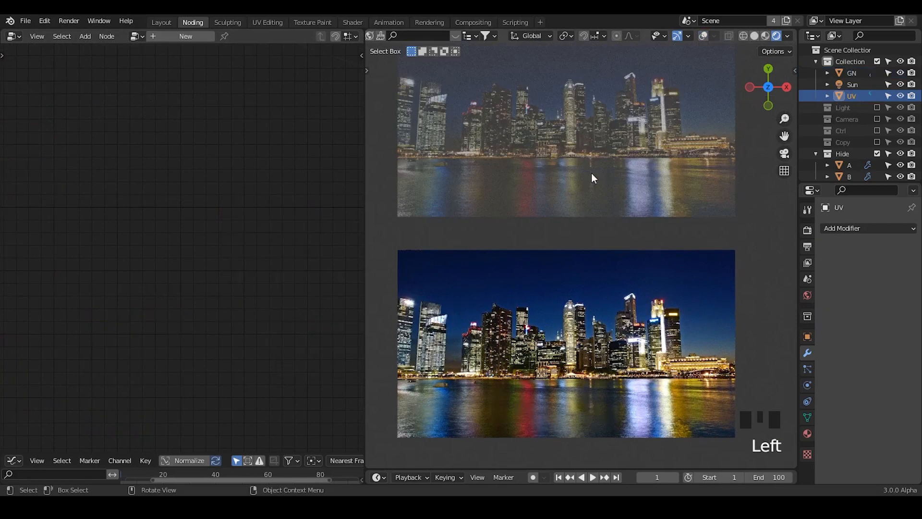
pyautogui.click(604, 286)
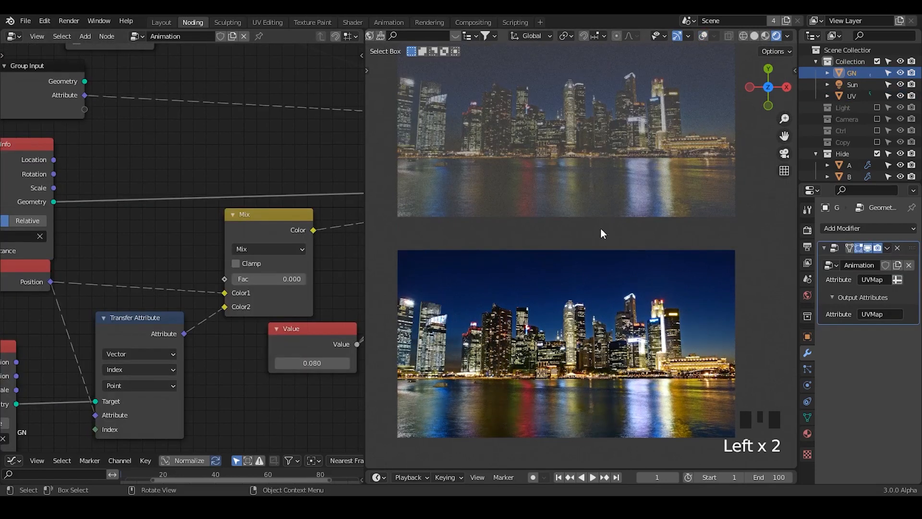
pyautogui.keyDown('shift'); pyautogui.moveTo(599, 262); pyautogui.dragTo(596, 216, button='middle'); pyautogui.keyUp('shift')
pyautogui.click(703, 35)
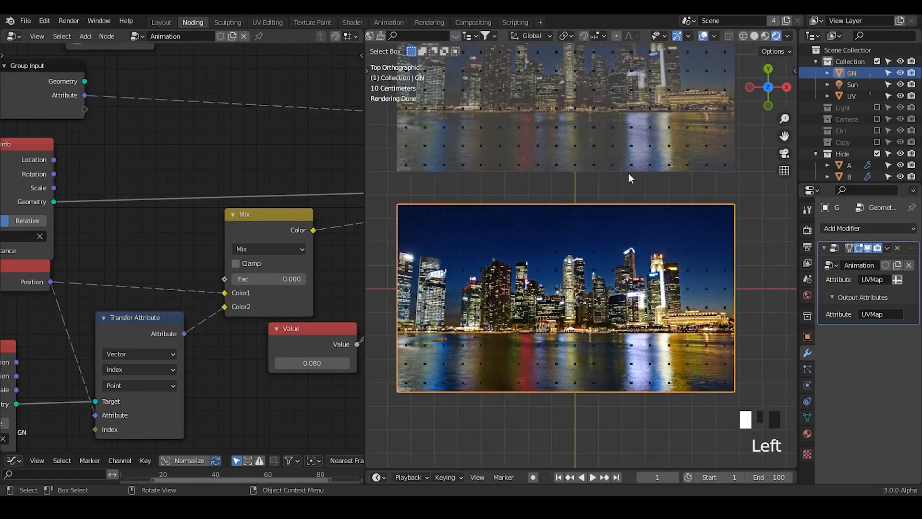
pyautogui.doubleClick(773, 37)
# Duplicate GN and move the copy up so that it mostly covers the UV plane
pyautogui.hotkey('shift', 'd')
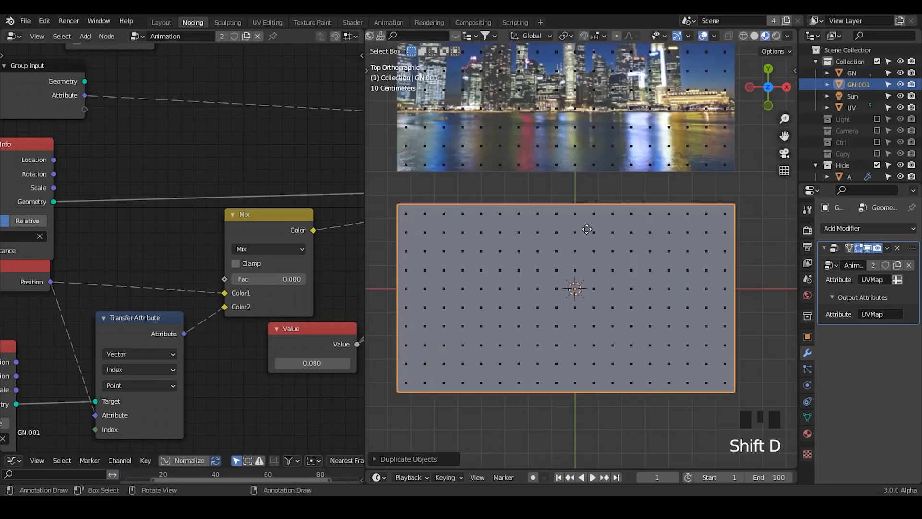
pyautogui.press('g')
pyautogui.click(592, 165)
pyautogui.keyDown('shift'); pyautogui.moveTo(593, 164); pyautogui.dragTo(595, 247, button='middle'); pyautogui.keyUp('shift')
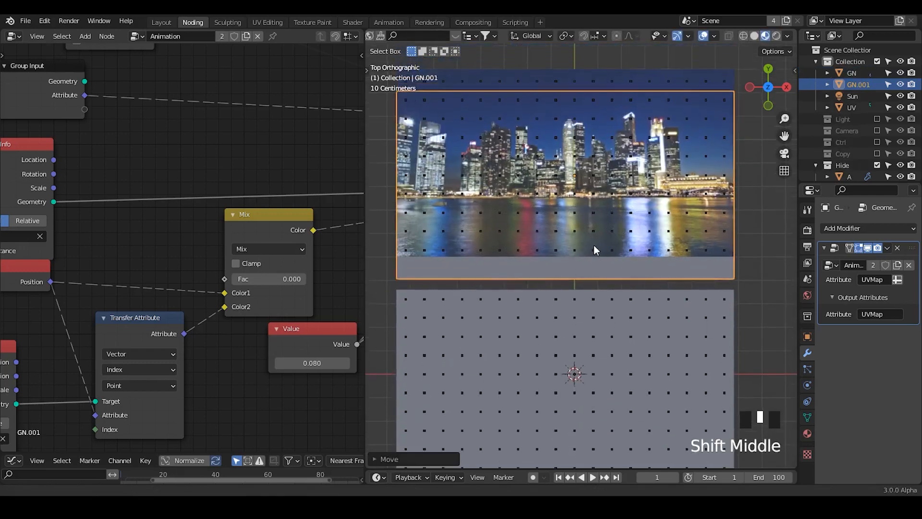
# Apply the Geometry Nodes modifier on GN's duplicate to turn it into real mesh
pyautogui.press('Tab')
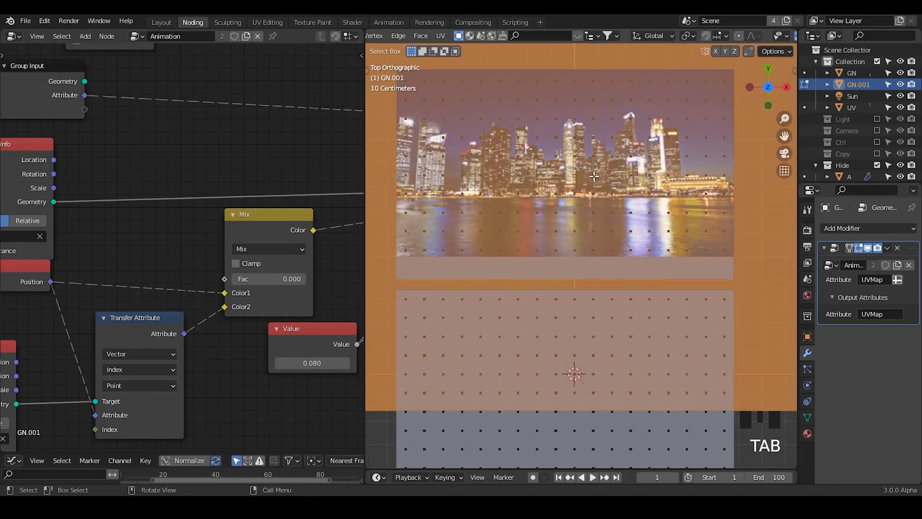
pyautogui.press('Tab')
pyautogui.click(885, 249)
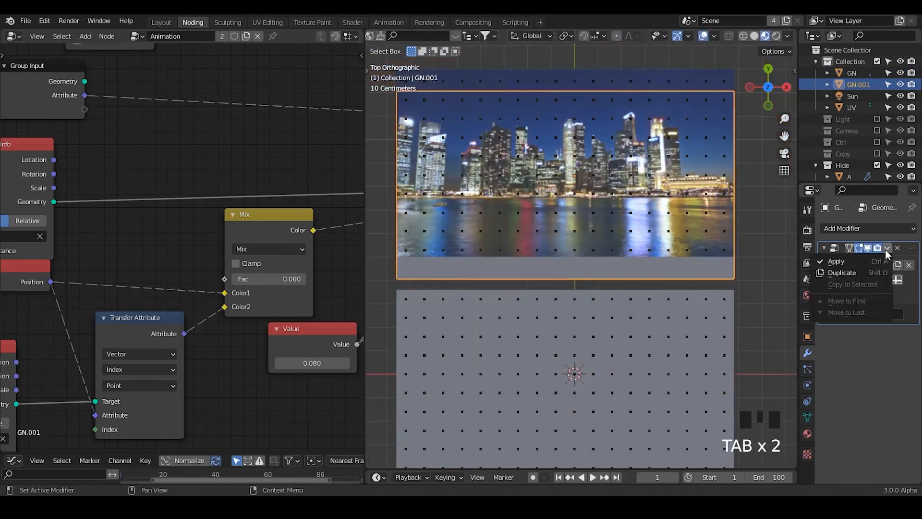
pyautogui.click(863, 261)
# In Edit Mode, select all of the duplicate's geometry and unwrap it with Project from View
pyautogui.press('Tab')
pyautogui.press('a')
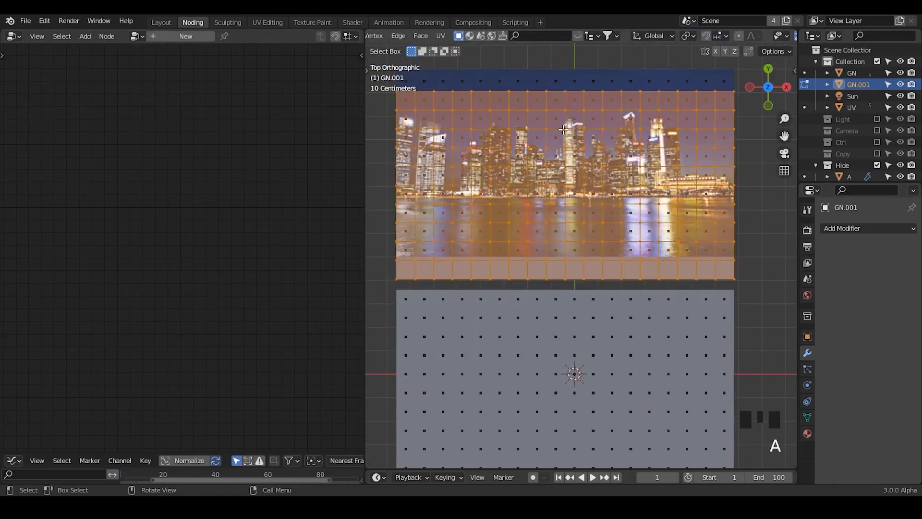
pyautogui.press('u')
pyautogui.click(532, 240)
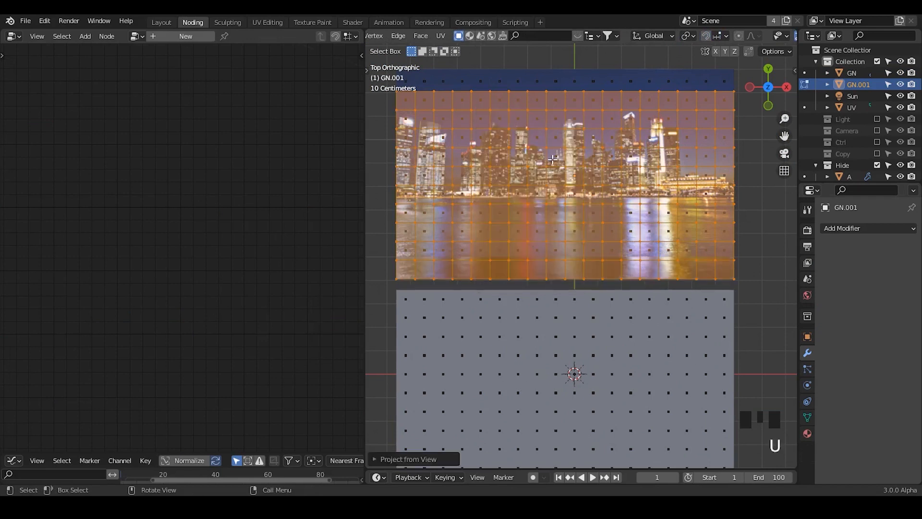
# Leave Edit Mode and move the unwrapped duplicate GN.001 up along Y so that it clears most of the UV plane
pyautogui.press('Tab')
pyautogui.keyDown('shift'); pyautogui.moveTo(604, 245); pyautogui.dragTo(619, 347, button='middle'); pyautogui.keyUp('shift')
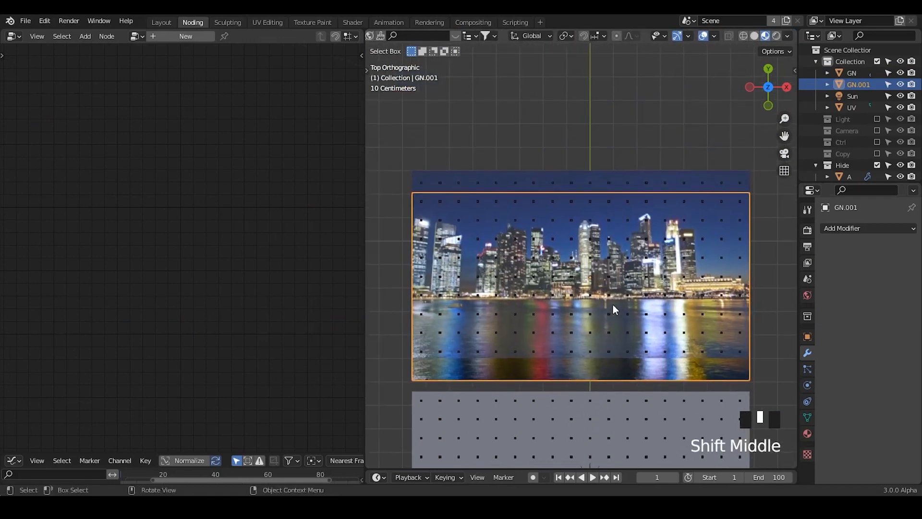
pyautogui.press('g')
pyautogui.click(603, 125)
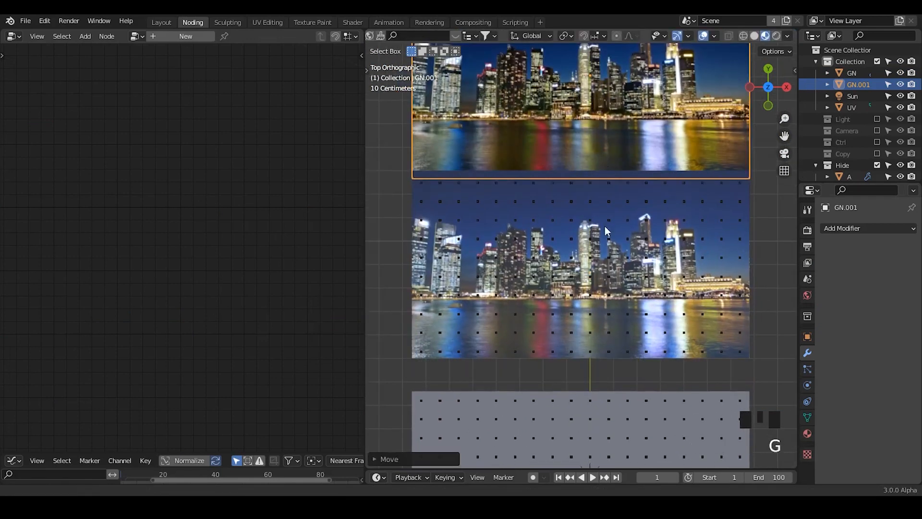
# Delete the duplicate GN.001 and keep only the UV plane and the original geometry-nodes grid
pyautogui.keyDown('shift'); pyautogui.moveTo(603, 125); pyautogui.dragTo(604, 176, button='middle'); pyautogui.keyUp('shift')
pyautogui.press('x')
pyautogui.click(603, 172)
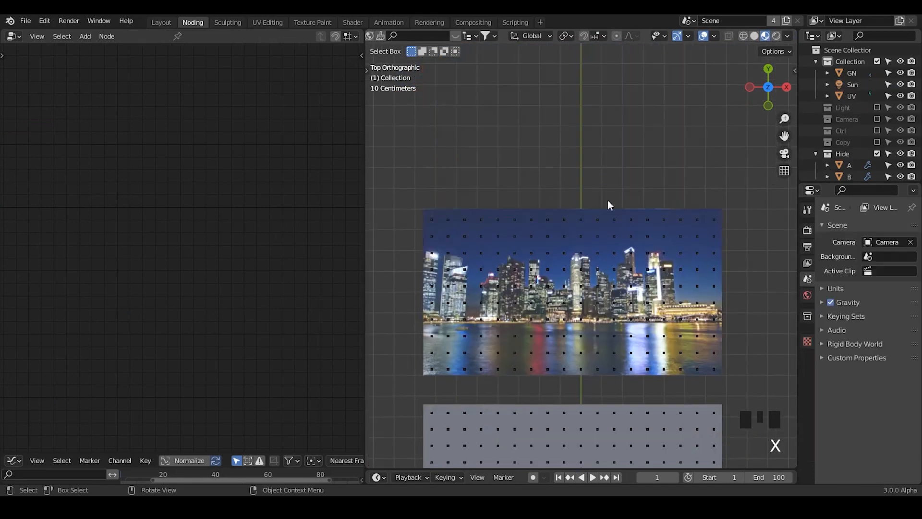
pyautogui.keyDown('shift'); pyautogui.moveTo(613, 230); pyautogui.dragTo(612, 104, button='middle'); pyautogui.keyUp('shift')
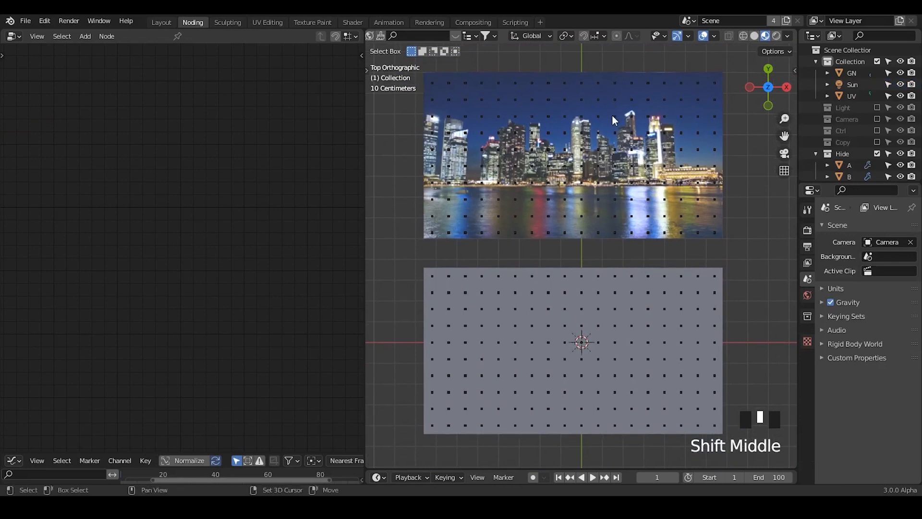
# Select the GN grid and display the viewport with Rendered shading
pyautogui.click(615, 134)
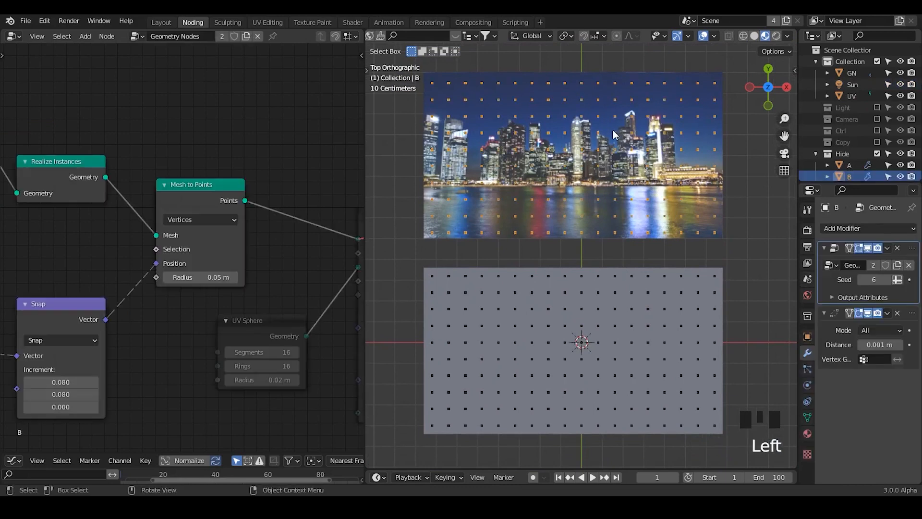
pyautogui.click(613, 292)
pyautogui.click(775, 37)
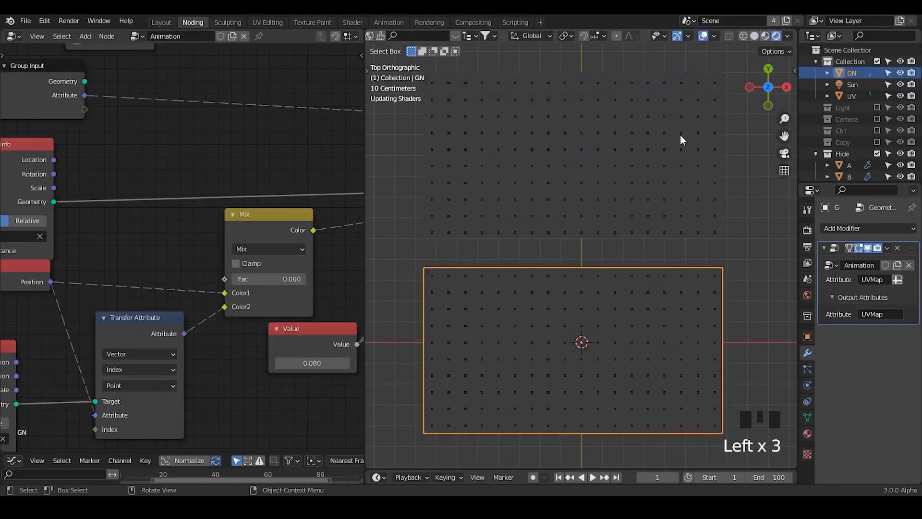
pyautogui.keyDown('shift'); pyautogui.moveTo(619, 236); pyautogui.dragTo(613, 159, button='middle'); pyautogui.keyUp('shift')
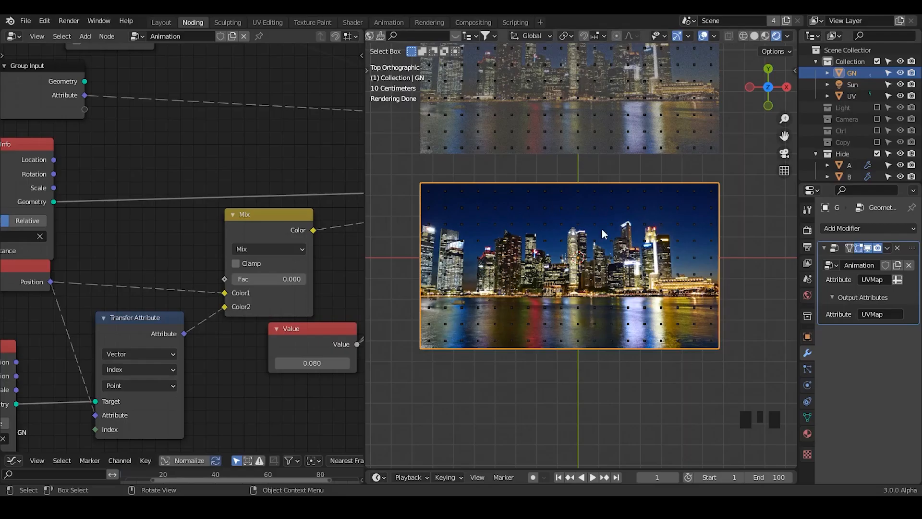
# Test the tile shuffle by raising the Mix node's Fac to 1.000 and returning it to 0.000
pyautogui.moveTo(176, 213); pyautogui.dragTo(253, 236, button='middle')
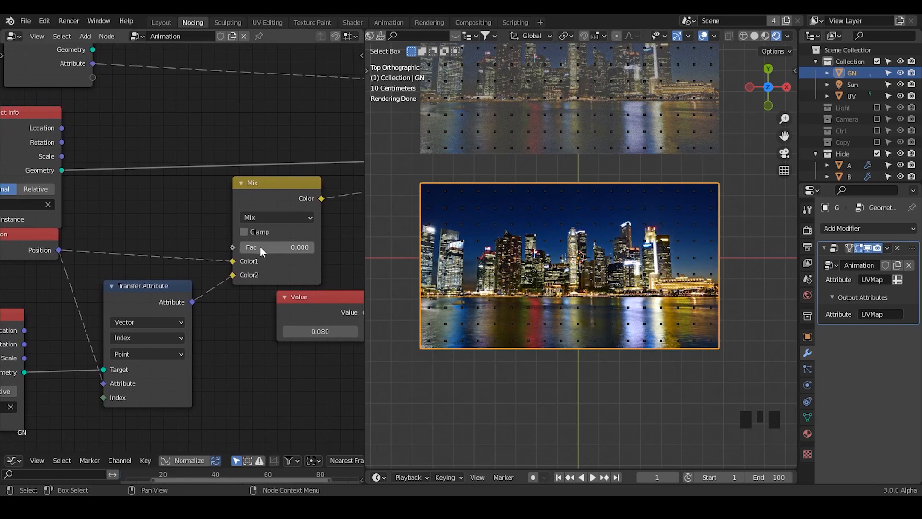
pyautogui.moveTo(260, 248); pyautogui.dragTo(336, 249)
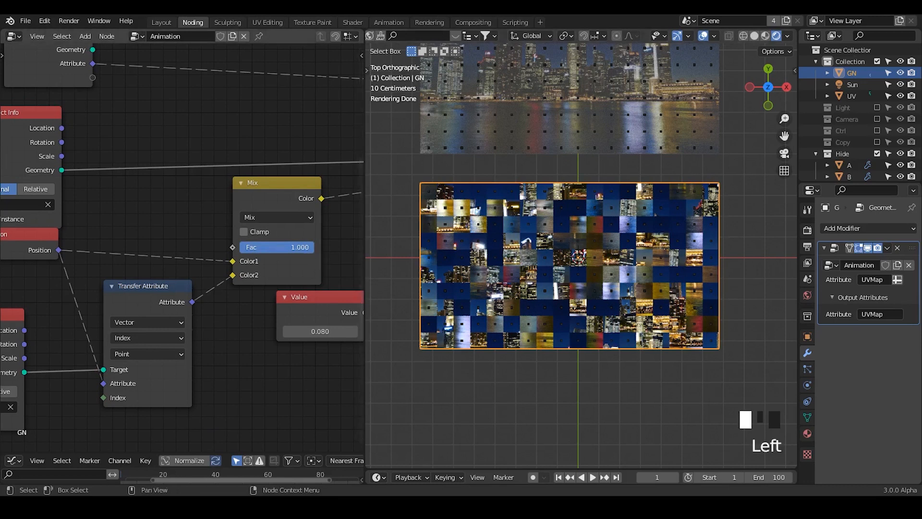
pyautogui.moveTo(311, 249); pyautogui.dragTo(240, 249)
pyautogui.keyDown('shift'); pyautogui.moveTo(501, 183); pyautogui.dragTo(490, 217, button='middle'); pyautogui.keyUp('shift')
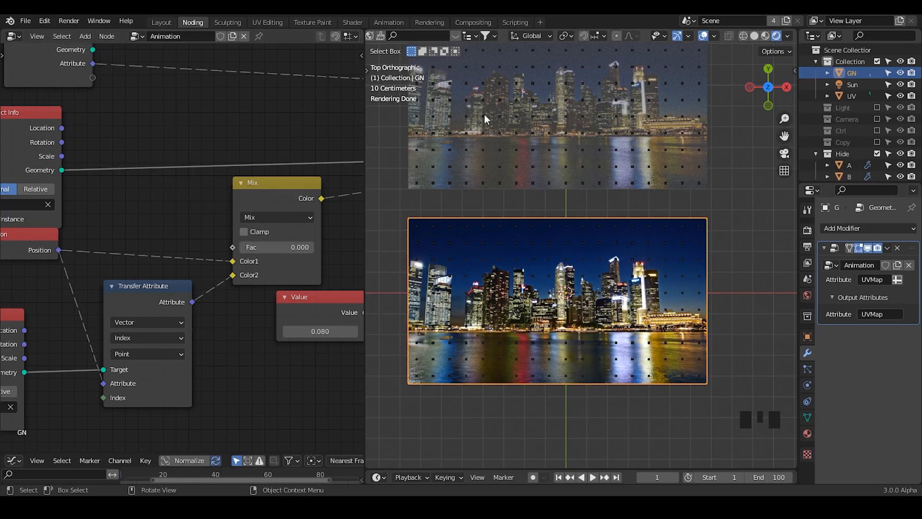
# Put the UV plane into the Hide collection, exclude that collection from the view layer, and select GN
pyautogui.keyDown('shift'); pyautogui.moveTo(485, 118); pyautogui.dragTo(459, 223, button='middle'); pyautogui.keyUp('shift')
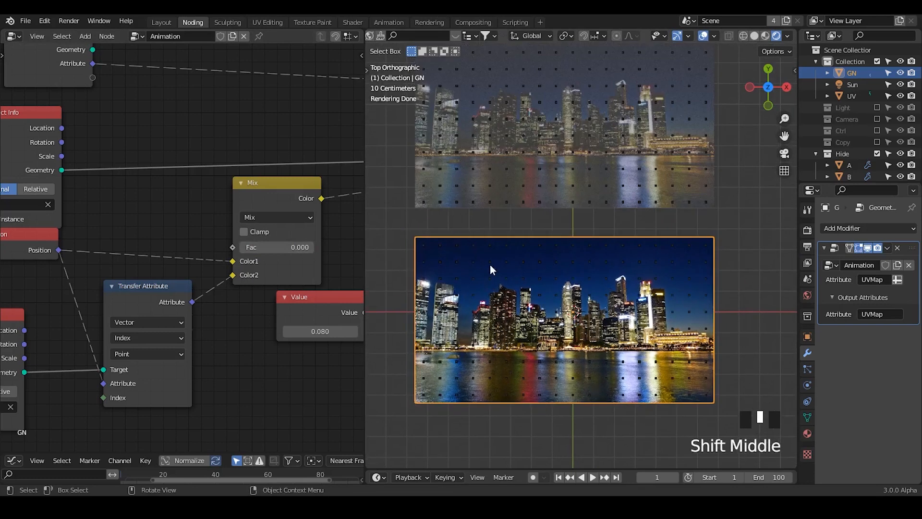
pyautogui.keyDown('shift'); pyautogui.moveTo(492, 270); pyautogui.dragTo(526, 178, button='middle'); pyautogui.keyUp('shift')
pyautogui.click(858, 97)
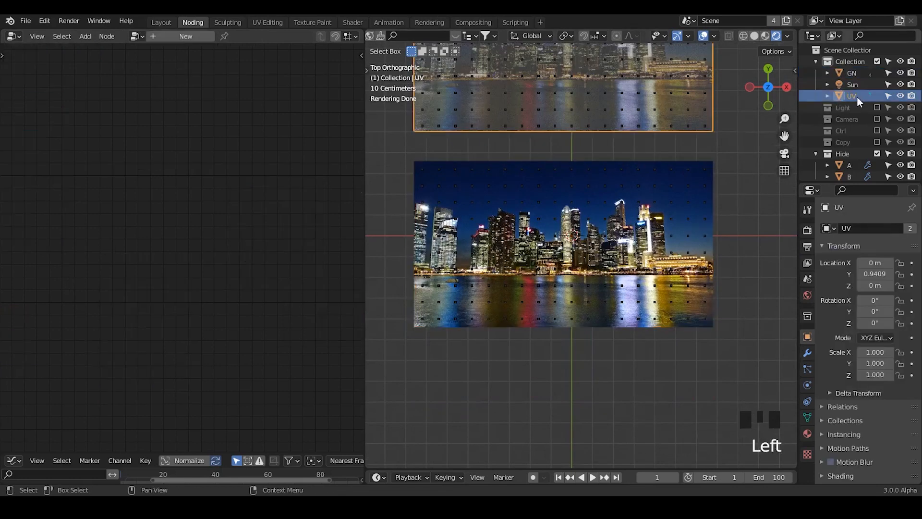
pyautogui.moveTo(853, 97); pyautogui.dragTo(842, 153)
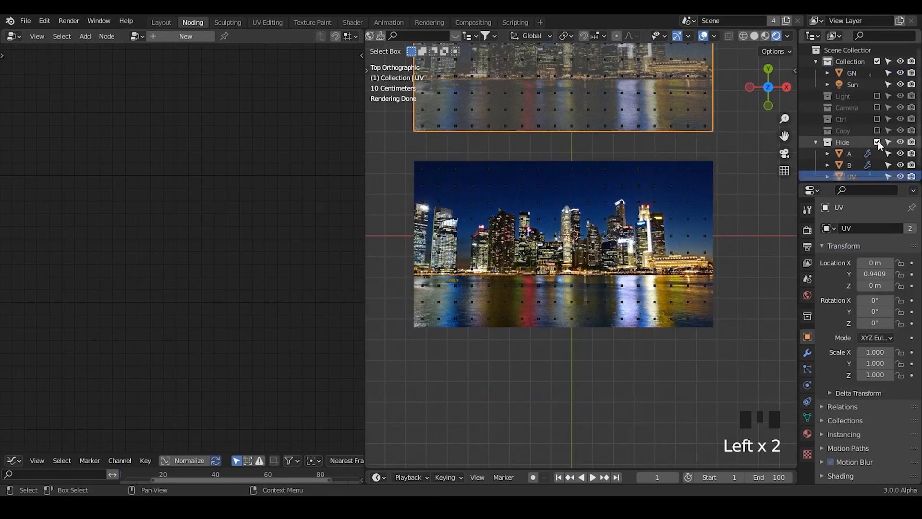
pyautogui.click(877, 143)
pyautogui.click(851, 73)
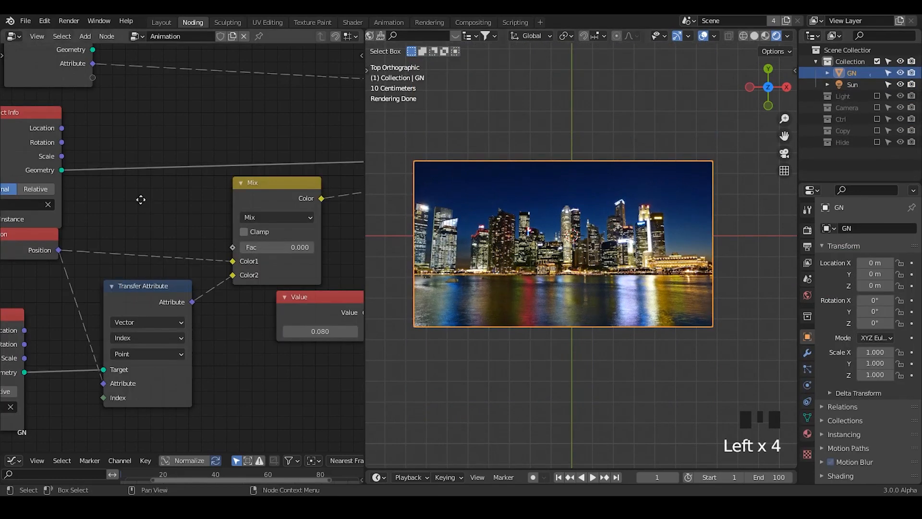
# Move the Group Input and the UV and A Object Info nodes away from the Position nodes and reroute their links
pyautogui.moveTo(140, 200); pyautogui.dragTo(271, 317, button='middle')
pyautogui.keyDown('ctrl'); pyautogui.moveTo(268, 173); pyautogui.dragTo(267, 214, button='middle'); pyautogui.keyUp('ctrl')
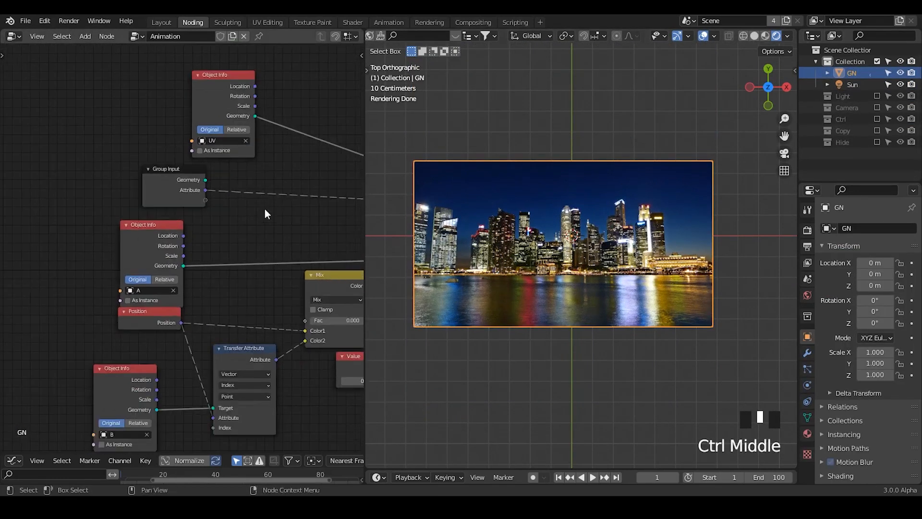
pyautogui.moveTo(292, 96); pyautogui.dragTo(134, 276)
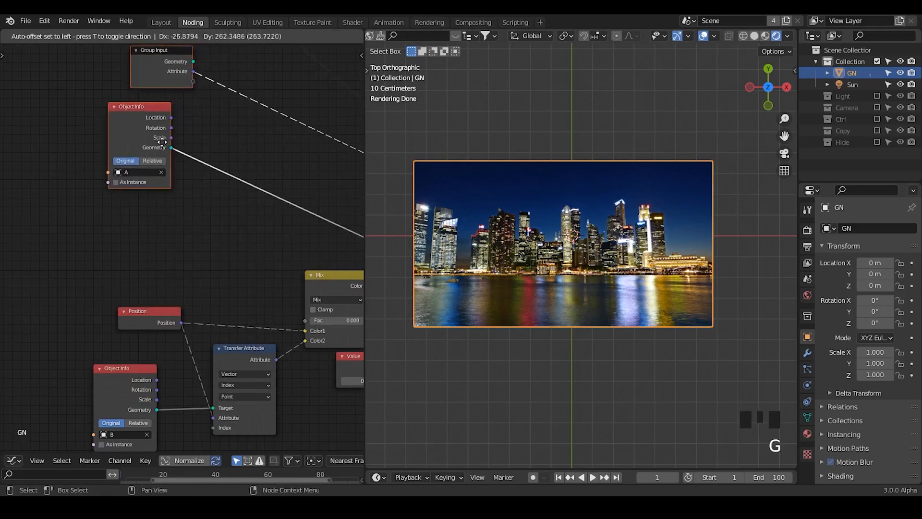
pyautogui.click(181, 151)
pyautogui.moveTo(224, 166); pyautogui.dragTo(159, 210, button='middle')
pyautogui.keyDown('shift'); pyautogui.moveTo(222, 76); pyautogui.dragTo(162, 243, button='right'); pyautogui.keyUp('shift')
pyautogui.press('g')
# Set the Mix node's Fac to 0.700 so the tiles sit between their two layouts
pyautogui.moveTo(284, 270); pyautogui.dragTo(237, 190, button='middle')
pyautogui.moveTo(233, 244); pyautogui.dragTo(257, 235)
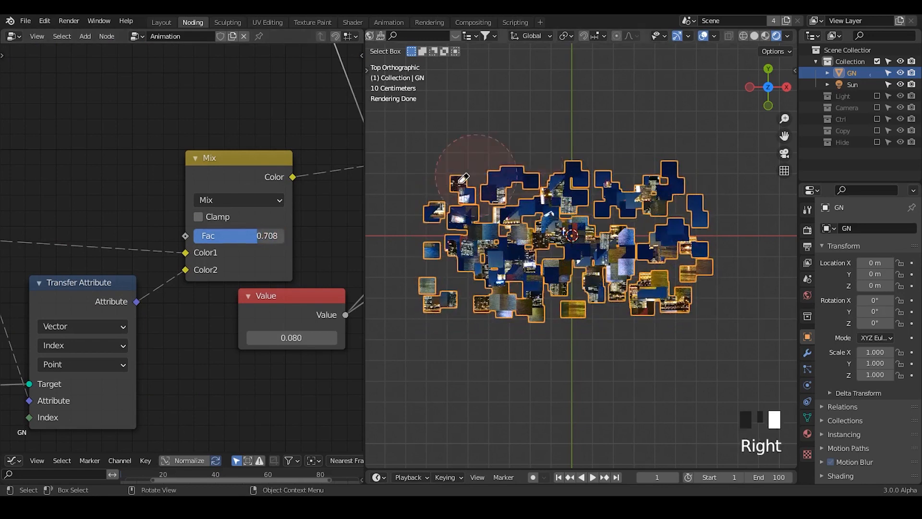
pyautogui.moveTo(214, 244); pyautogui.dragTo(256, 235)
# Move the Position, Object Info B, Transfer Attribute and Mix nodes together along X, away from the Value node
pyautogui.moveTo(246, 259); pyautogui.dragTo(94, 155, button='middle')
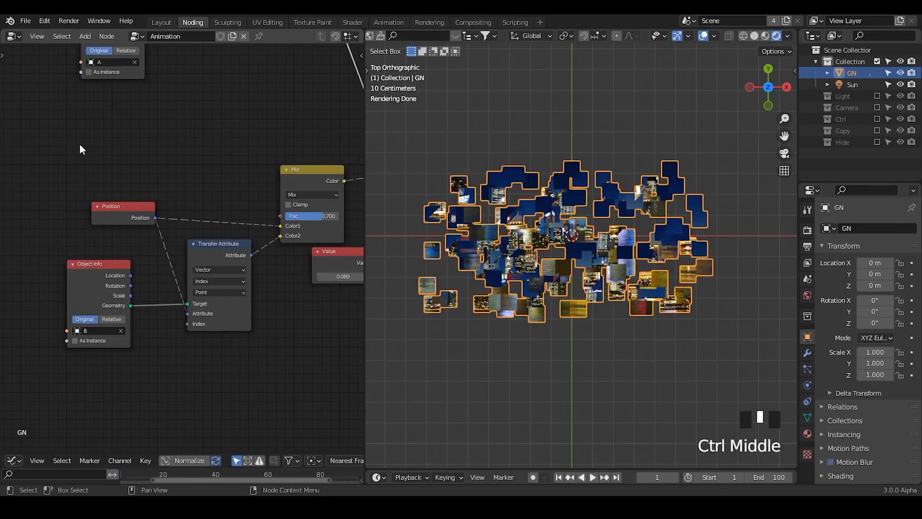
pyautogui.moveTo(80, 150); pyautogui.dragTo(298, 315)
pyautogui.press('g')
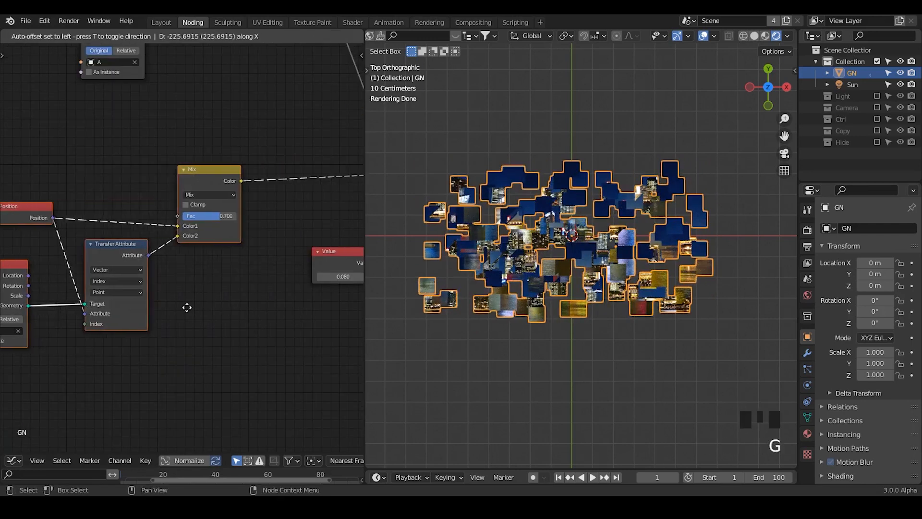
pyautogui.click(173, 306)
# Deselect GN, set the Mix node's Fac to 0.575, and examine the overlapping tiles in perspective and from above
pyautogui.click(567, 217)
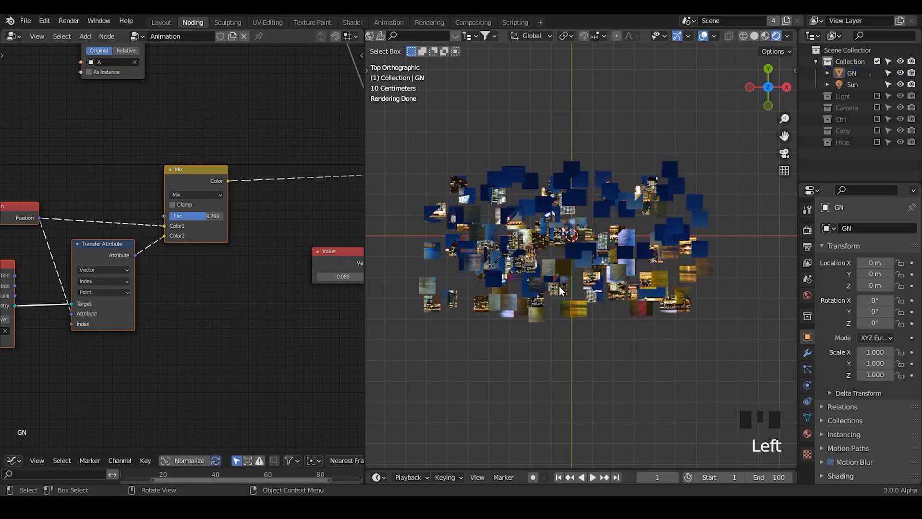
pyautogui.moveTo(206, 215); pyautogui.dragTo(200, 216)
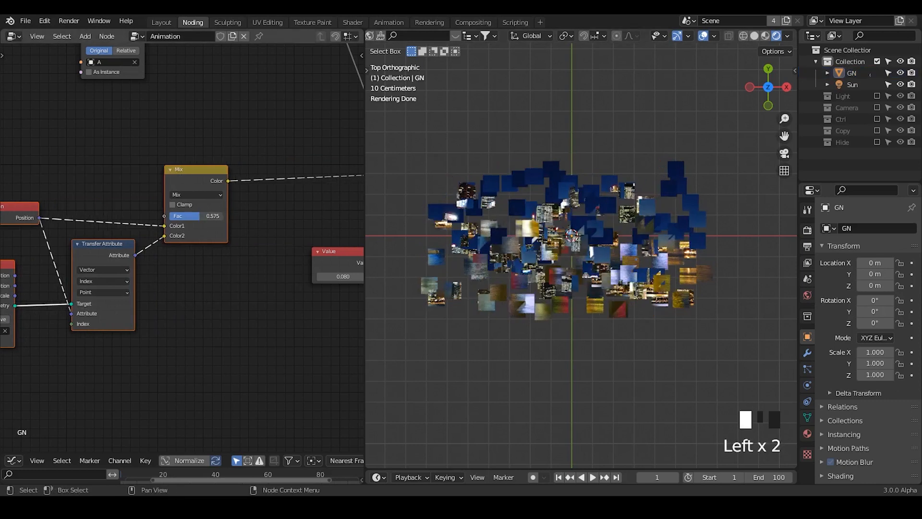
pyautogui.moveTo(528, 320); pyautogui.dragTo(600, 307, button='middle')
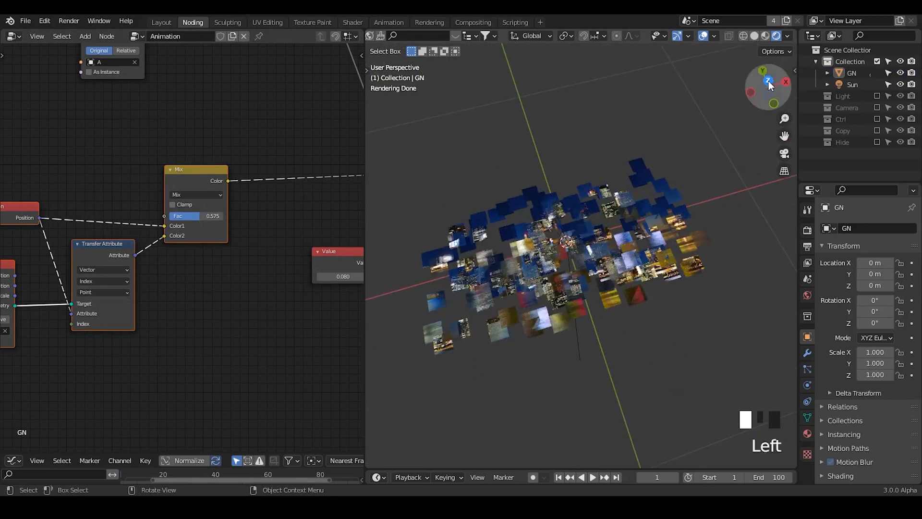
pyautogui.click(768, 86)
pyautogui.keyDown('ctrl'); pyautogui.moveTo(576, 249); pyautogui.dragTo(558, 222, button='middle'); pyautogui.keyUp('ctrl')
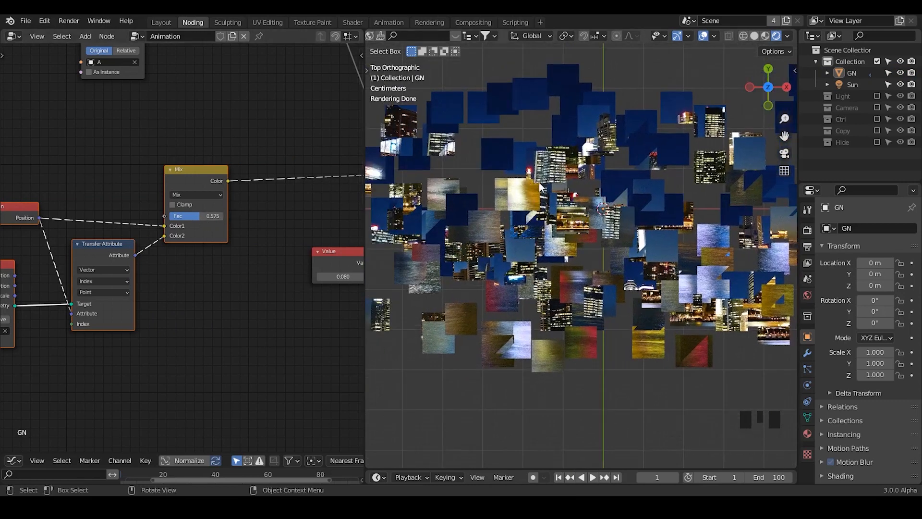
# Insert a Vector Math Add node on the link leaving the Mix node's Color output
pyautogui.keyDown('ctrl'); pyautogui.moveTo(296, 247); pyautogui.dragTo(226, 231, button='middle'); pyautogui.keyUp('ctrl')
pyautogui.hotkey('ctrl', 'a')
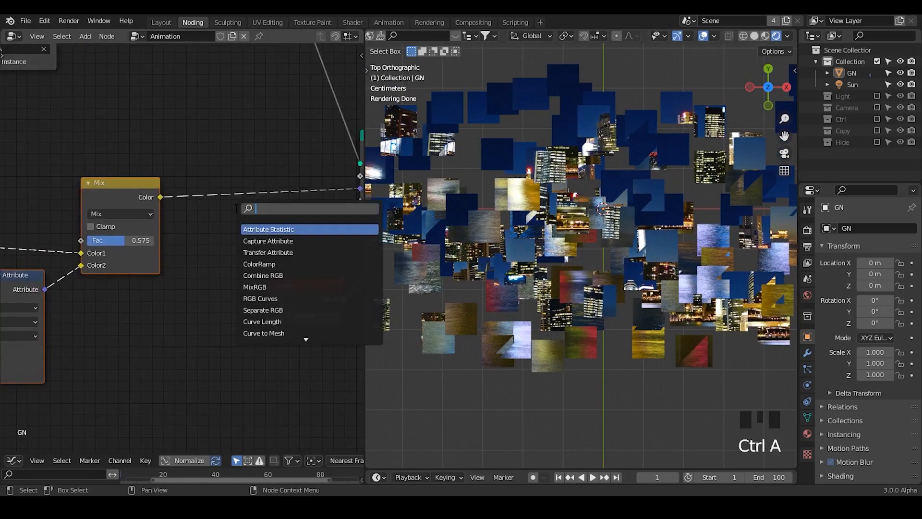
pyautogui.write('vector add')
pyautogui.press('Return')
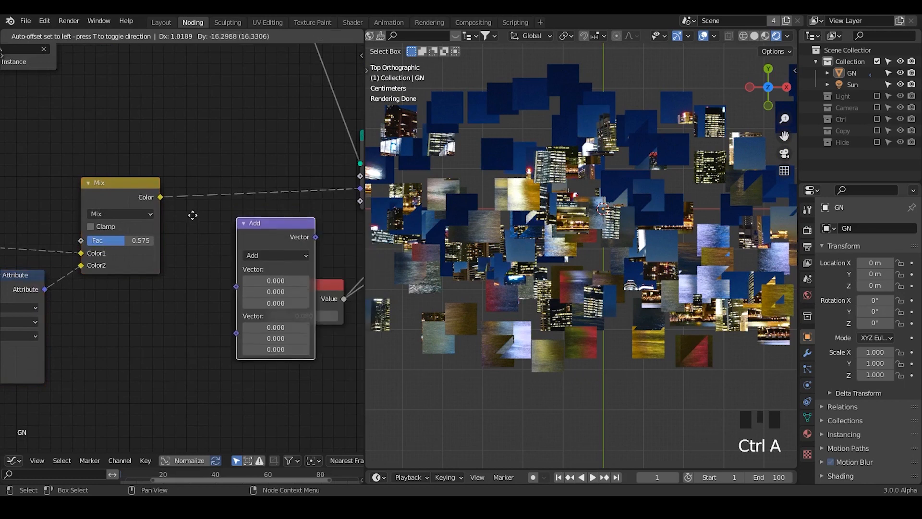
pyautogui.click(241, 138)
pyautogui.moveTo(193, 265); pyautogui.dragTo(233, 233, button='middle')
# Add a Random Value node and a Combine XYZ node below the Mix and Add nodes
pyautogui.hotkey('ctrl', 'a')
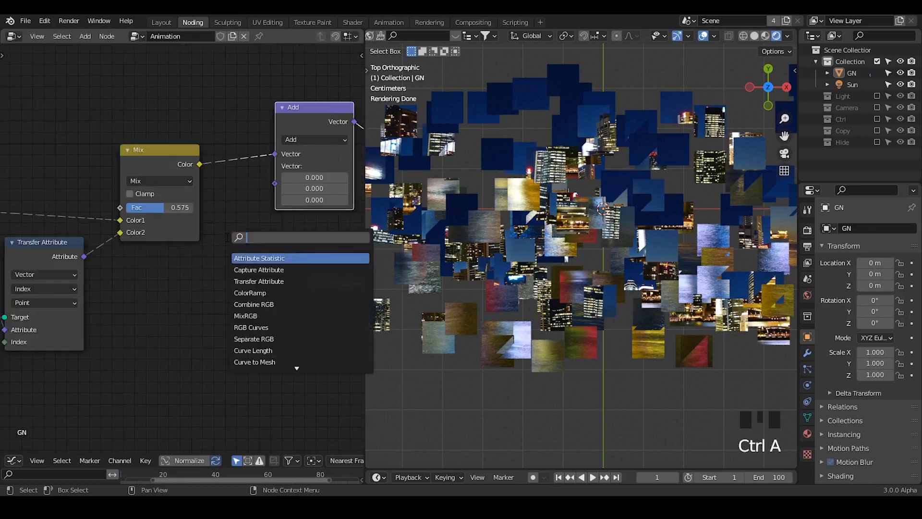
pyautogui.write('random')
pyautogui.press('Return')
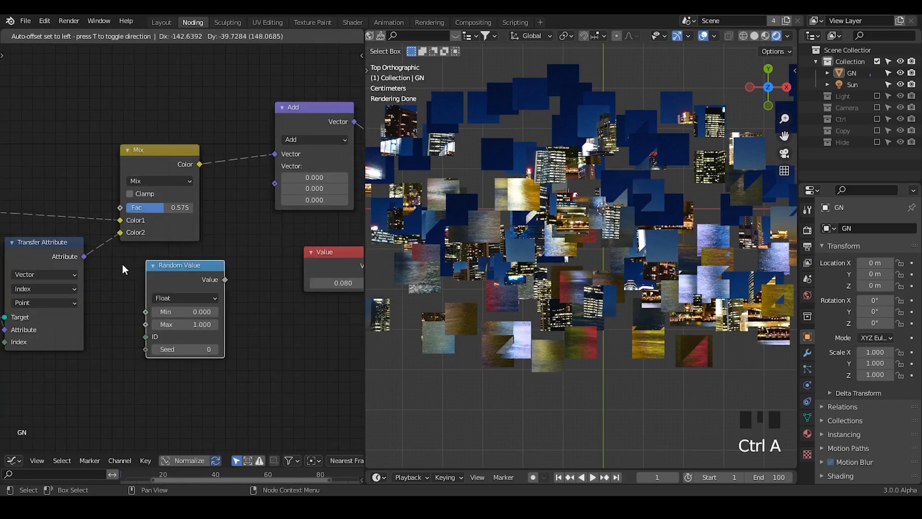
pyautogui.click(189, 261)
pyautogui.hotkey('ctrl', 'a')
pyautogui.write('combine')
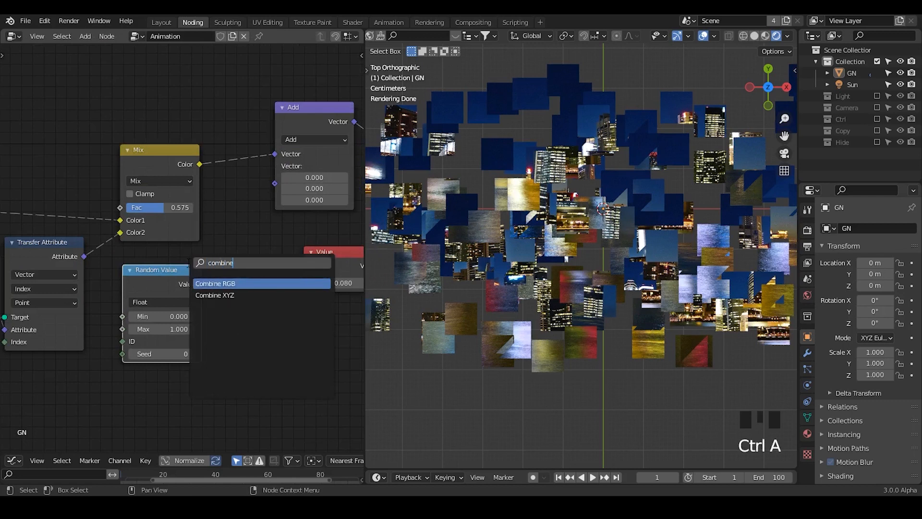
pyautogui.press('Down')
pyautogui.press('Return')
pyautogui.click(265, 271)
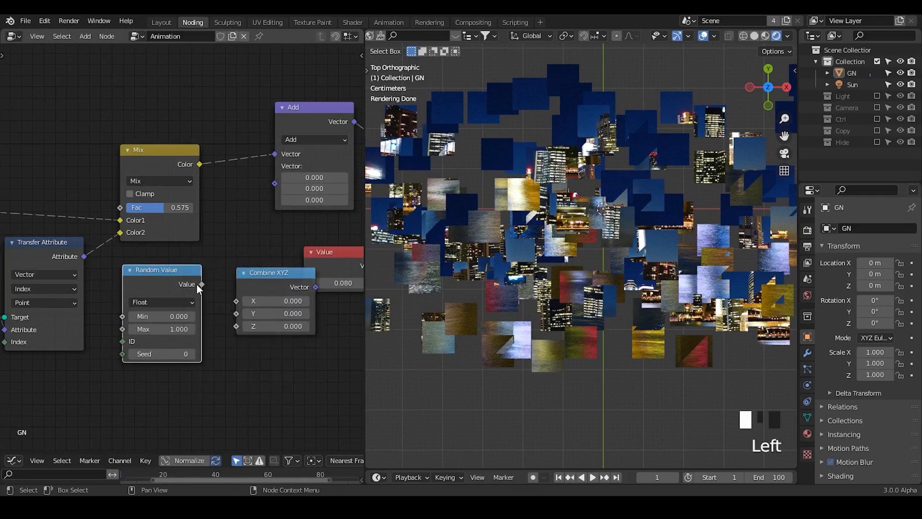
# Feed the Random Value, with Max 0.5, through Combine XYZ's Z into the Add node's second vector
pyautogui.moveTo(202, 284); pyautogui.dragTo(236, 326)
pyautogui.moveTo(292, 281); pyautogui.dragTo(276, 179)
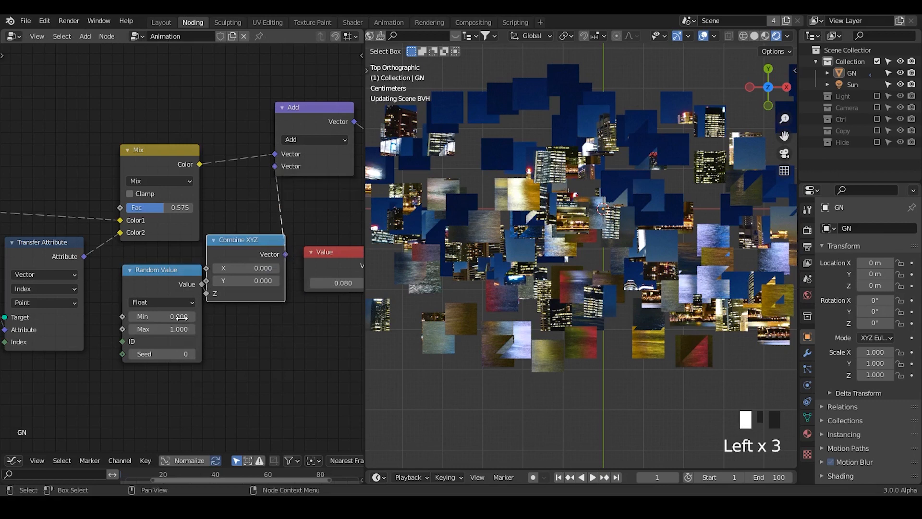
pyautogui.click(179, 329)
pyautogui.write('1.0')
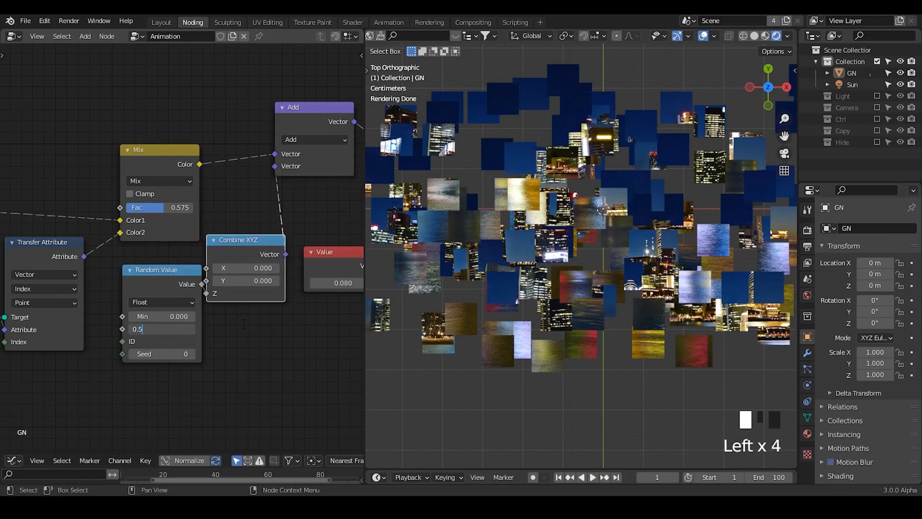
pyautogui.press('Return')
# Check the height offsets in perspective, return to the top view, and set the Mix node's Fac to 0.000
pyautogui.moveTo(497, 322); pyautogui.dragTo(746, 44, button='middle')
pyautogui.click(768, 73)
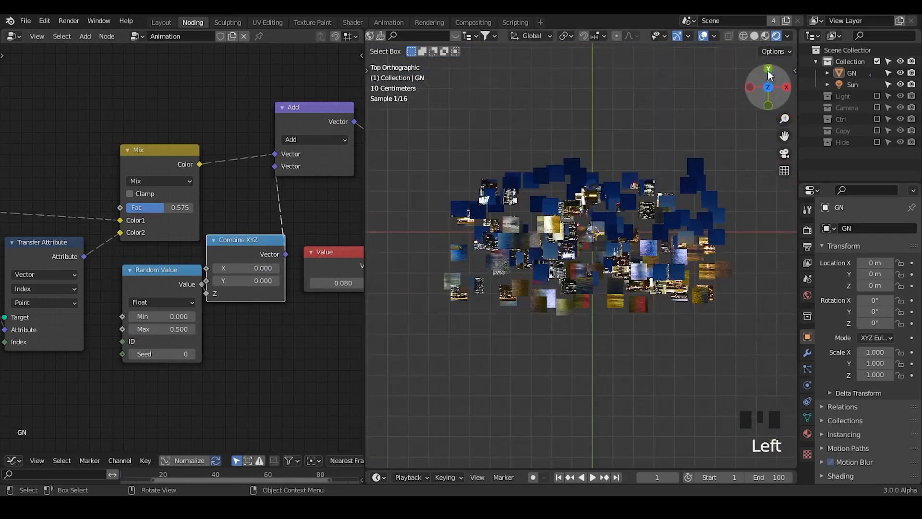
pyautogui.keyDown('shift'); pyautogui.moveTo(612, 226); pyautogui.dragTo(593, 202, button='middle'); pyautogui.keyUp('shift')
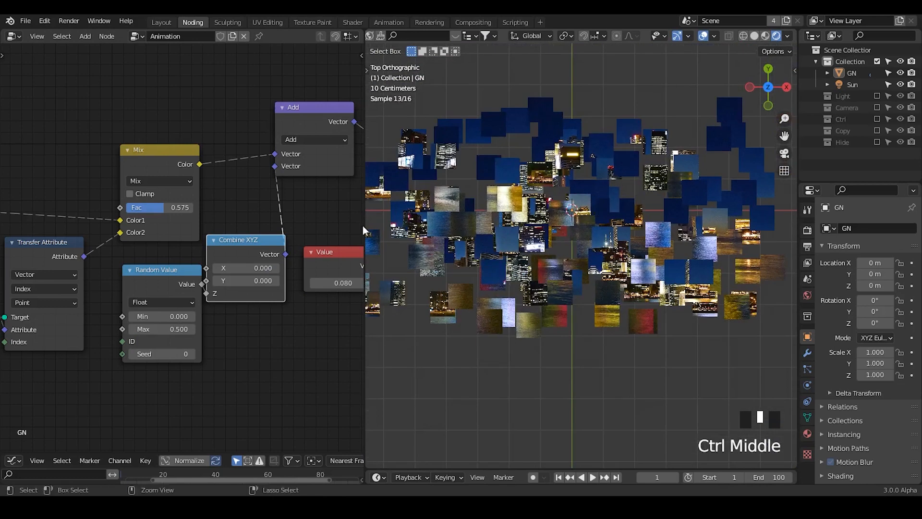
pyautogui.moveTo(166, 207); pyautogui.dragTo(127, 207)
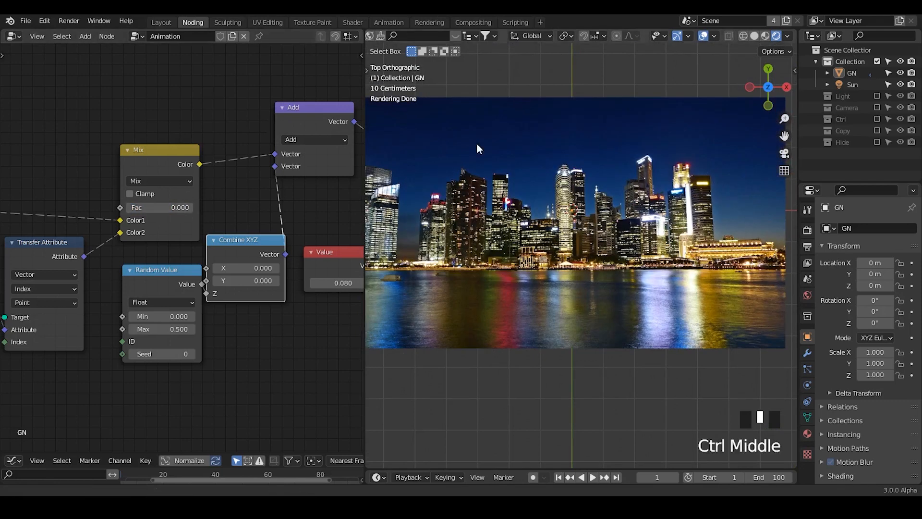
pyautogui.keyDown('ctrl'); pyautogui.moveTo(480, 149); pyautogui.dragTo(522, 198, button='middle'); pyautogui.keyUp('ctrl')
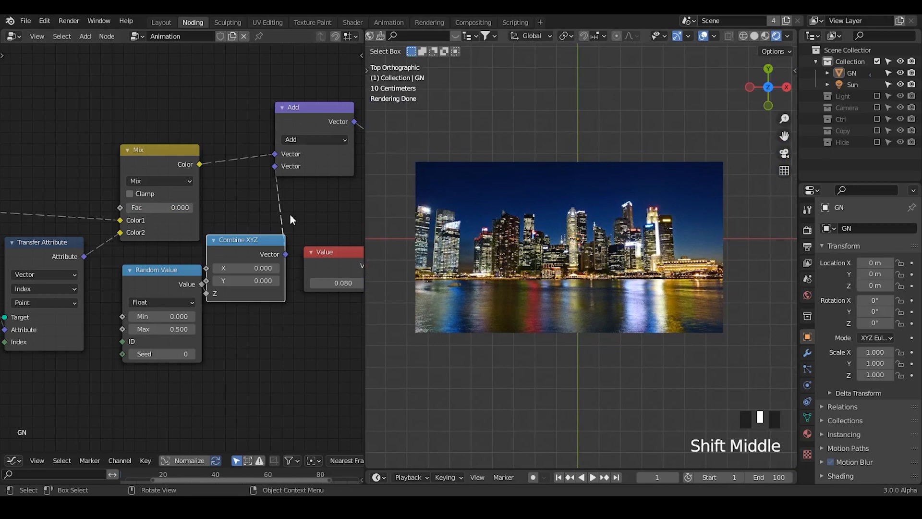
# Preview the tiles shuffling by raising the Mix node's Fac to 0.833, checking them in perspective and from the top
pyautogui.moveTo(128, 207)
pyautogui.mouseDown()
pyautogui.moveTo(193, 207)
pyautogui.moveTo(129, 207)
pyautogui.mouseUp()
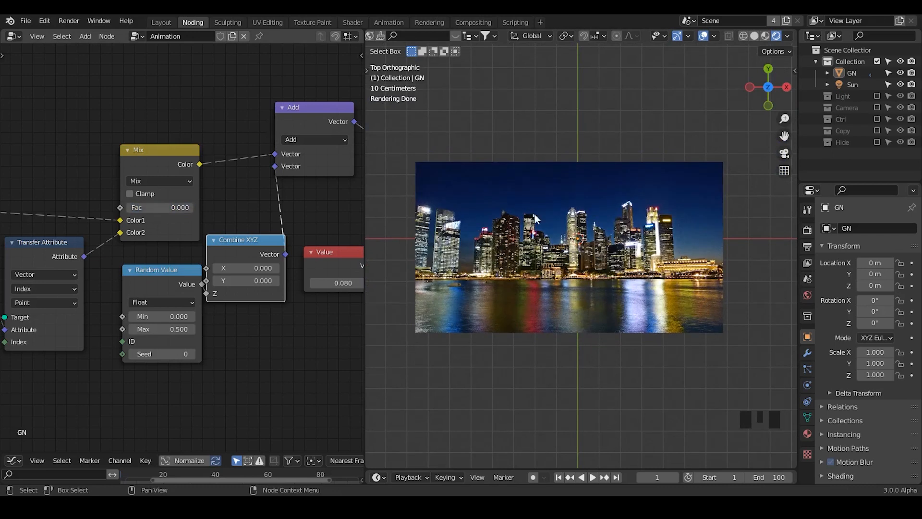
pyautogui.moveTo(534, 214)
pyautogui.keyDown('ctrl'); pyautogui.mouseDown(button='middle')
pyautogui.moveTo(532, 203)
pyautogui.moveTo(538, 218)
pyautogui.mouseUp(button='middle'); pyautogui.keyUp('ctrl')
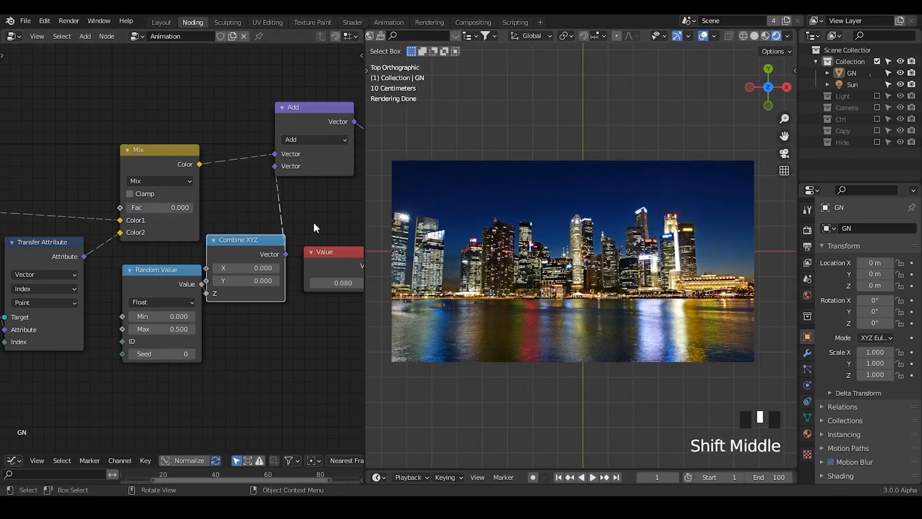
pyautogui.moveTo(144, 207); pyautogui.dragTo(599, 315)
pyautogui.moveTo(598, 315); pyautogui.dragTo(730, 154, button='middle')
pyautogui.click(771, 71)
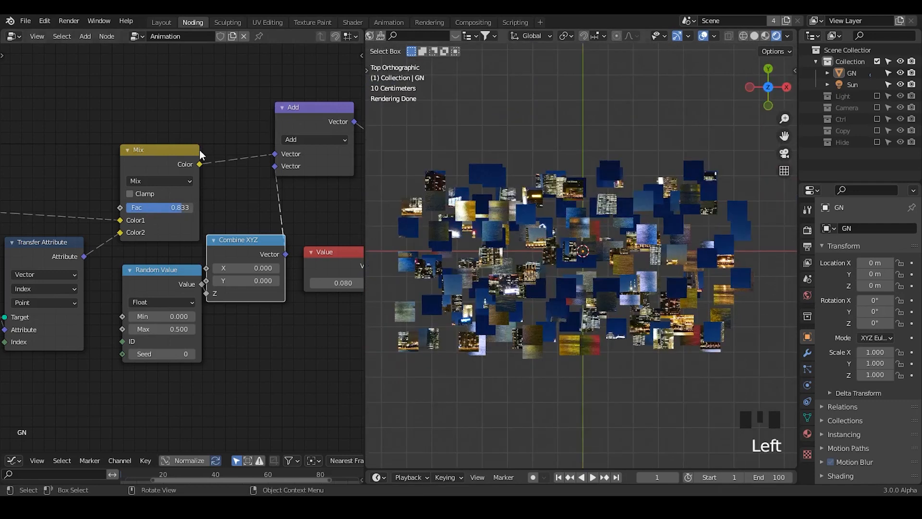
# Add a G_Delay Falloff node group in the empty area above the Position node
pyautogui.moveTo(196, 148); pyautogui.dragTo(310, 192, button='middle')
pyautogui.hotkey('ctrl', 'a')
pyautogui.write('dela')
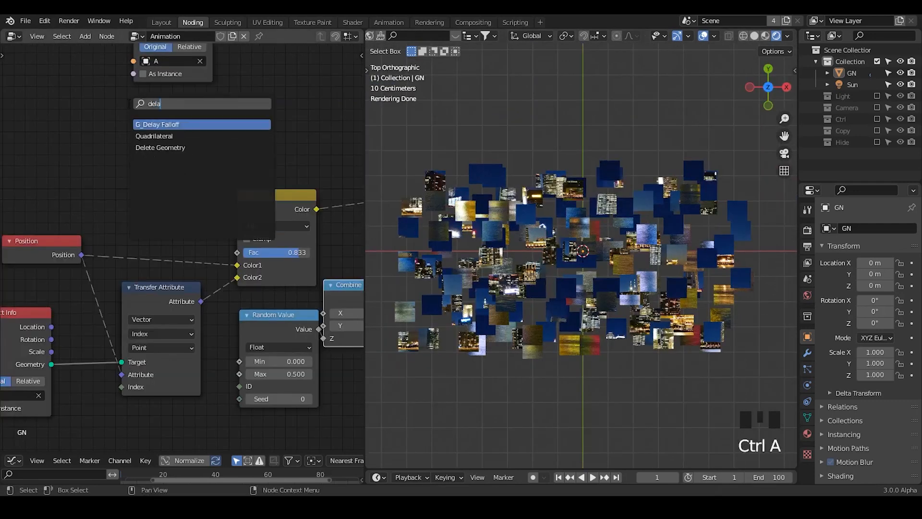
pyautogui.press('Return')
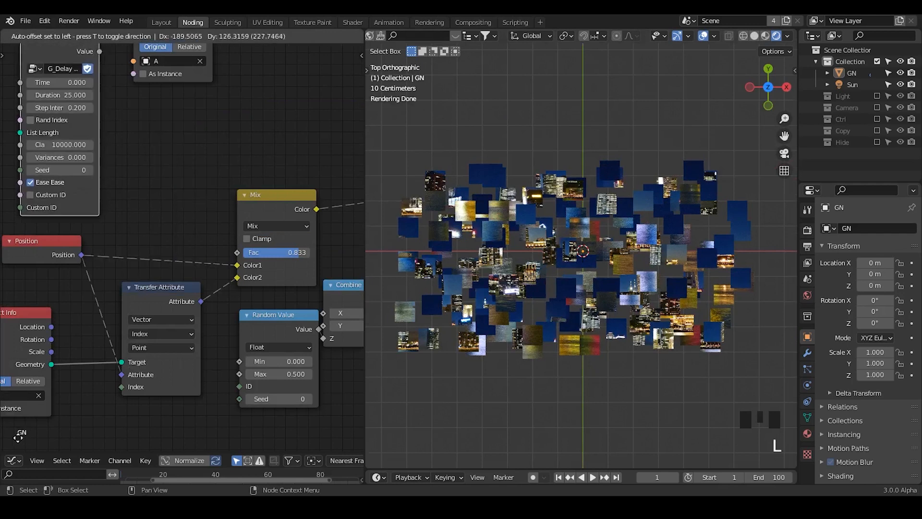
pyautogui.click(18, 437)
pyautogui.moveTo(103, 292); pyautogui.dragTo(124, 272, button='middle')
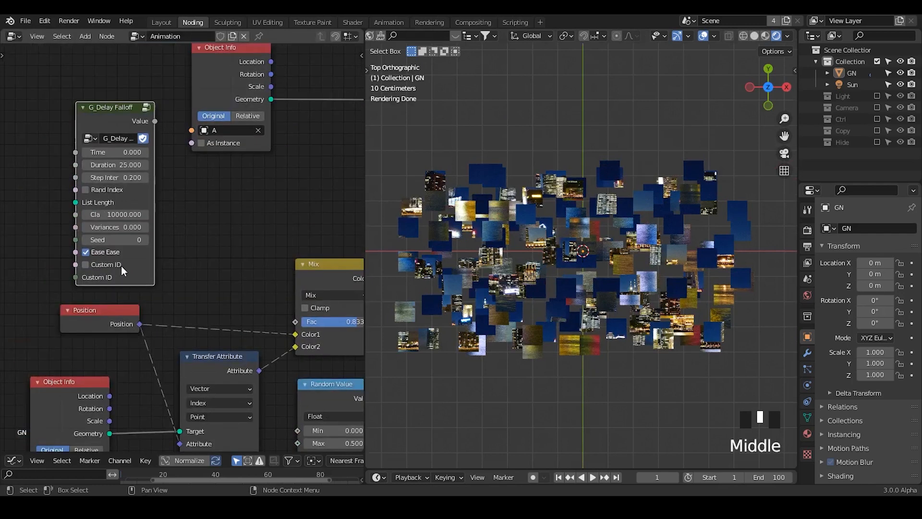
# Set the G_Delay Falloff node's Duration to 1 and feed its Time from a new G_Time Info node
pyautogui.moveTo(124, 168); pyautogui.dragTo(189, 152, button='middle')
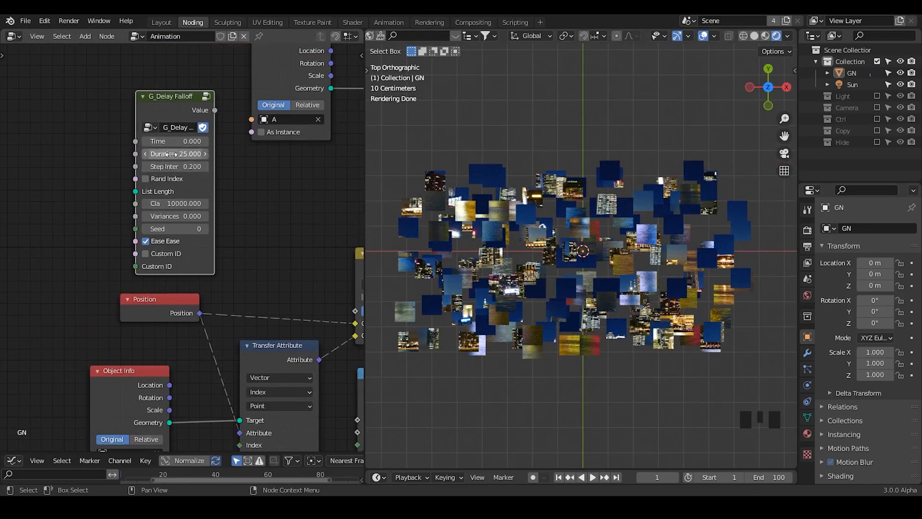
pyautogui.hotkey('ctrl', 'a')
pyautogui.write('time')
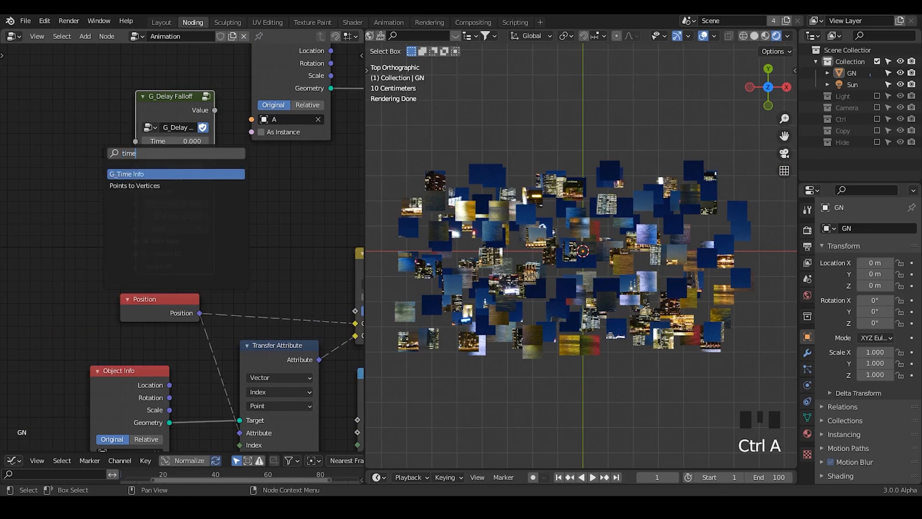
pyautogui.write(' inf')
pyautogui.press('Return')
pyautogui.click(70, 166)
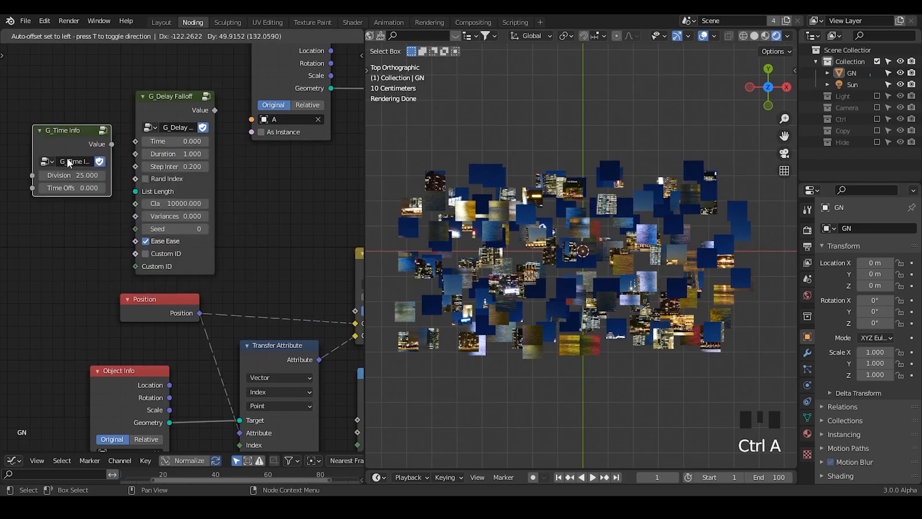
pyautogui.click(73, 175)
pyautogui.moveTo(93, 138); pyautogui.dragTo(136, 142)
# Connect the G_Delay Falloff node's Value to the Mix node's Fac
pyautogui.moveTo(248, 192); pyautogui.dragTo(168, 167, button='middle')
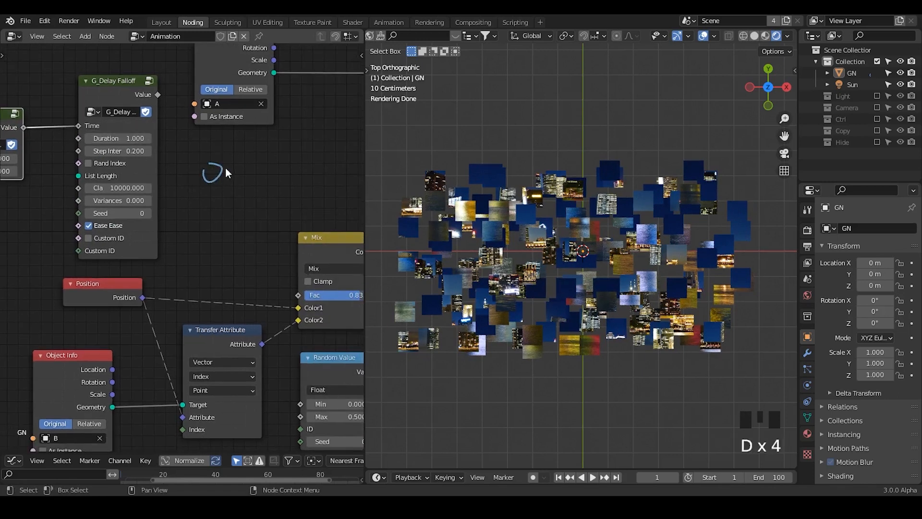
pyautogui.moveTo(328, 158)
pyautogui.mouseDown(button='right')
pyautogui.moveTo(206, 175)
pyautogui.moveTo(200, 200)
pyautogui.moveTo(121, 229)
pyautogui.mouseUp(button='right')
pyautogui.moveTo(158, 94); pyautogui.dragTo(298, 294)
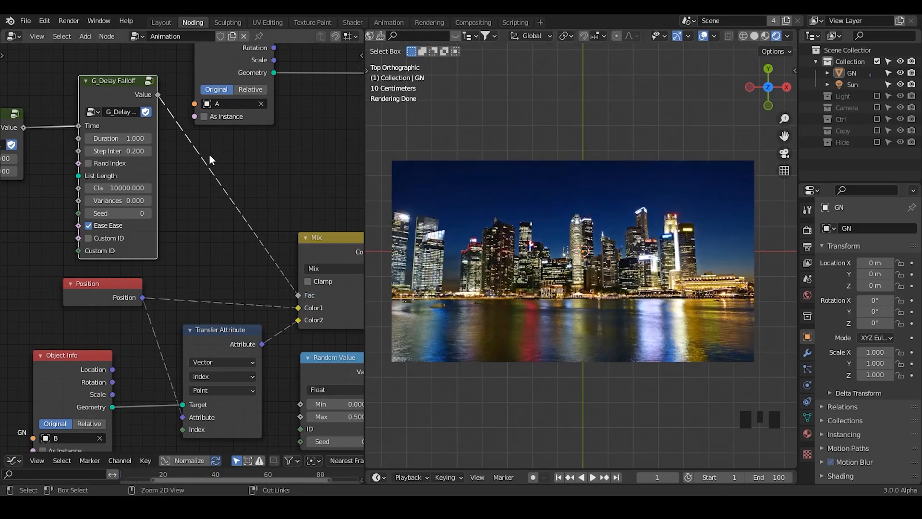
# Insert a Map Range node on the link between G_Delay Falloff and the Mix node's Fac
pyautogui.hotkey('ctrl', 'a')
pyautogui.write('map')
pyautogui.press('BackSpace')
pyautogui.press('BackSpace')
pyautogui.press('BackSpace')
pyautogui.press('BackSpace')
pyautogui.write('map ra')
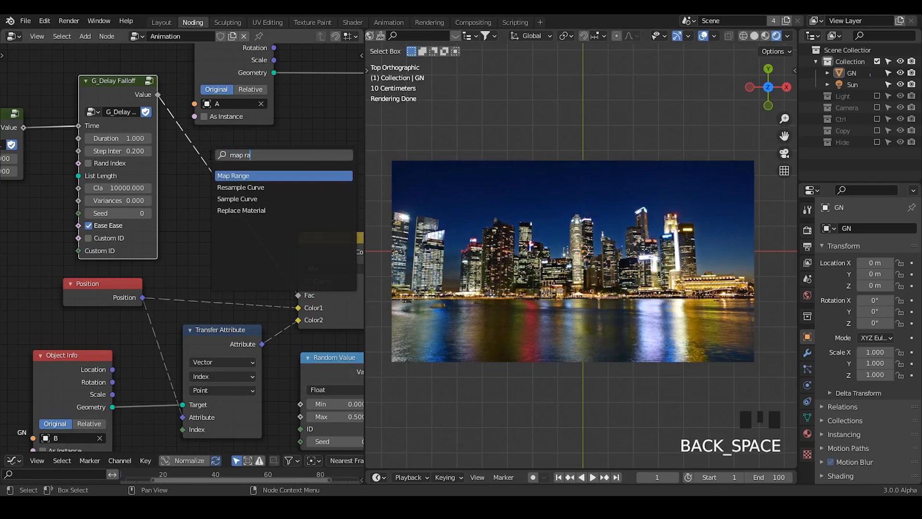
pyautogui.press('Return')
pyautogui.click(212, 155)
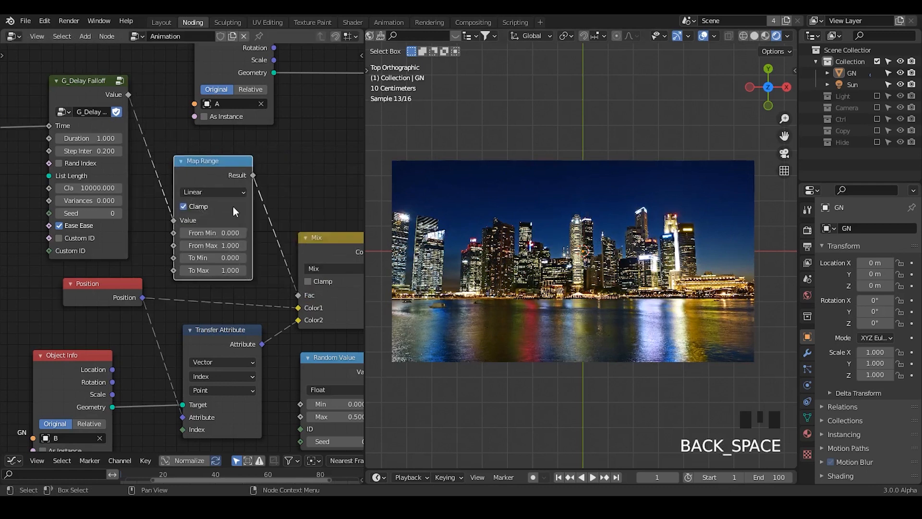
# Invert the Map Range output by setting To Min to 1 and To Max to 0
pyautogui.click(221, 257)
pyautogui.write('1')
pyautogui.press('Return')
pyautogui.click(228, 275)
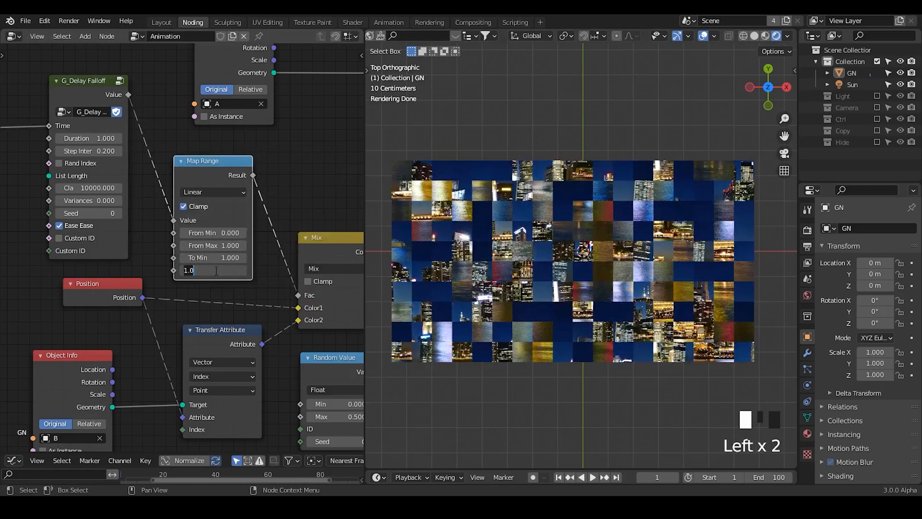
pyautogui.write('0')
pyautogui.press('Return')
pyautogui.click(261, 262)
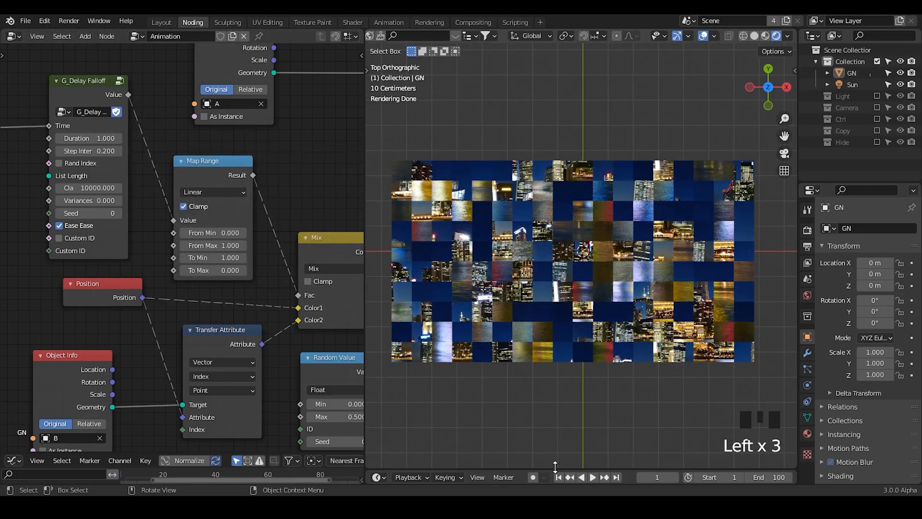
# Enlarge the timeline below the 3D viewport and briefly play the animation
pyautogui.moveTo(555, 466); pyautogui.dragTo(611, 357)
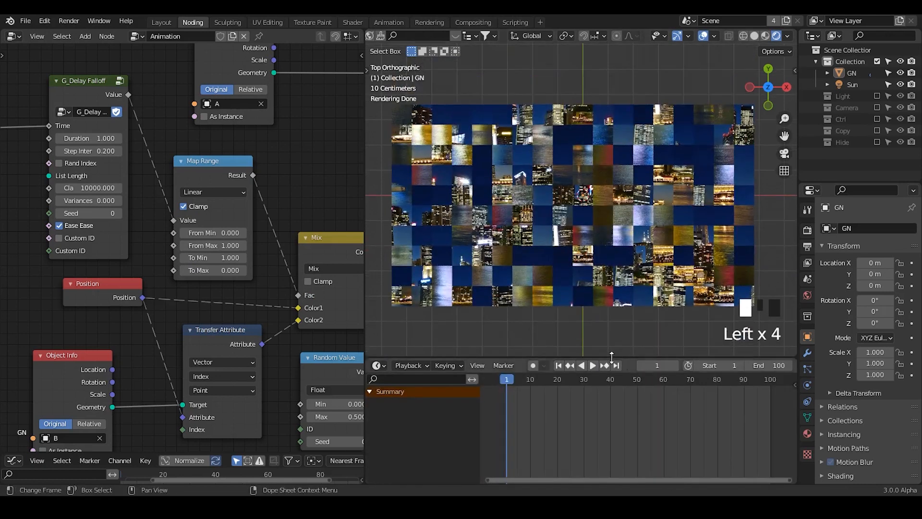
pyautogui.click(595, 364)
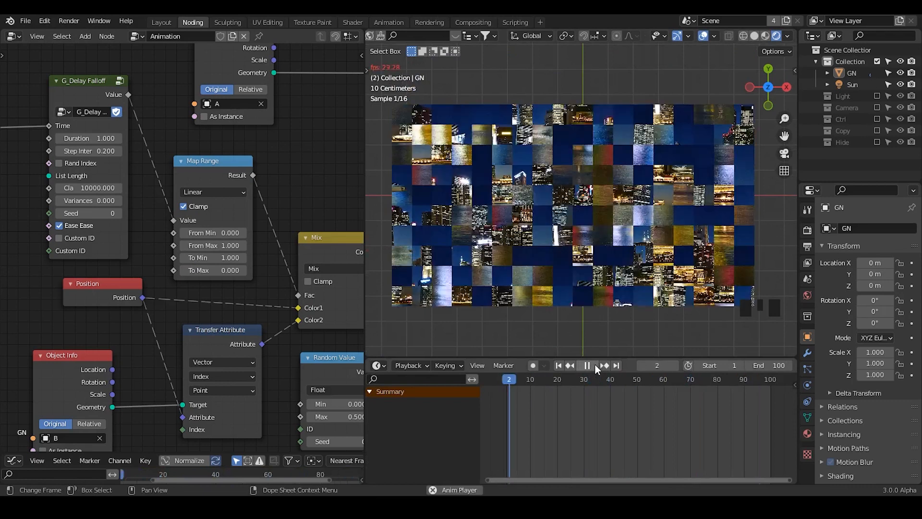
pyautogui.click(595, 364)
# Set the scene's end frame to 200
pyautogui.click(768, 366)
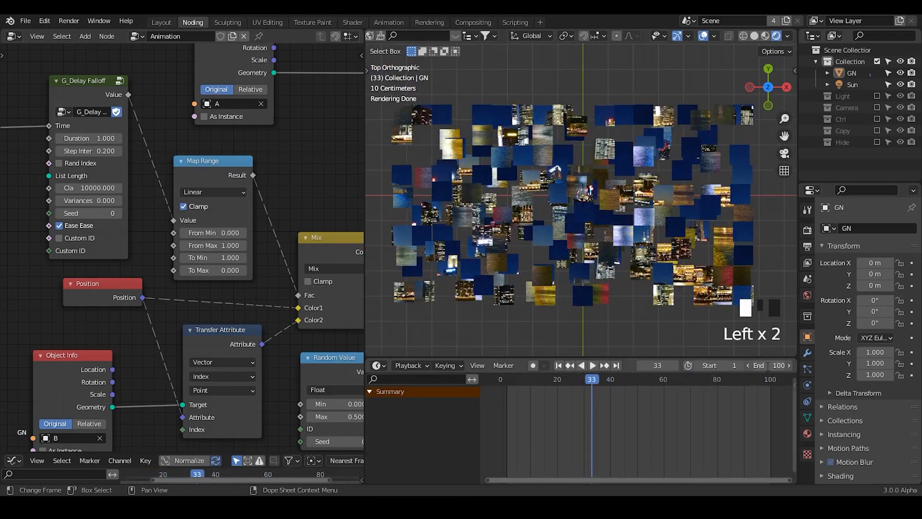
pyautogui.write('200')
pyautogui.press('Return')
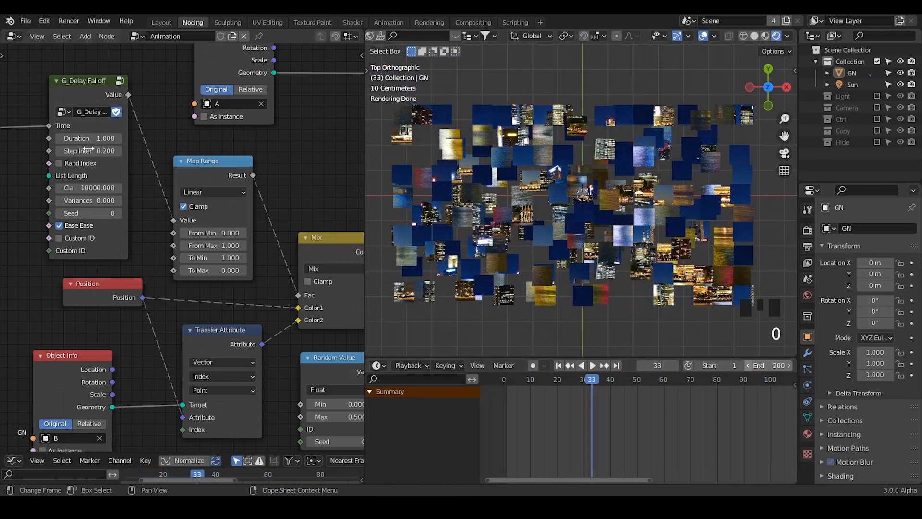
# Set the G_Delay Falloff node's Step Inter to 1 and replay the animation from the first frame
pyautogui.moveTo(92, 151); pyautogui.dragTo(126, 151)
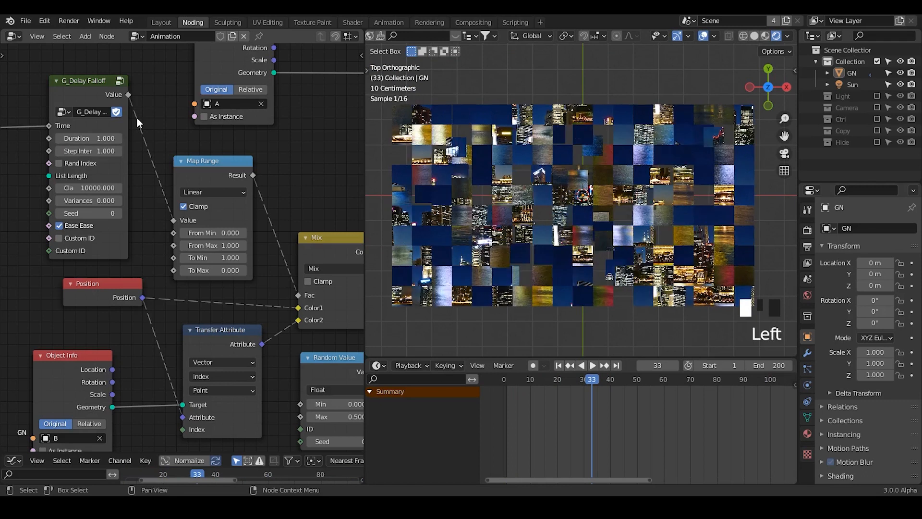
pyautogui.click(558, 366)
pyautogui.click(593, 365)
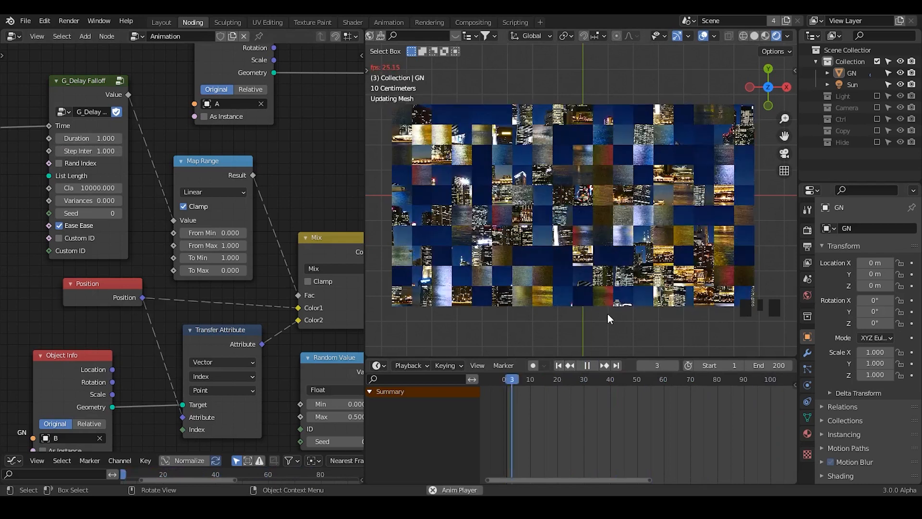
pyautogui.click(590, 365)
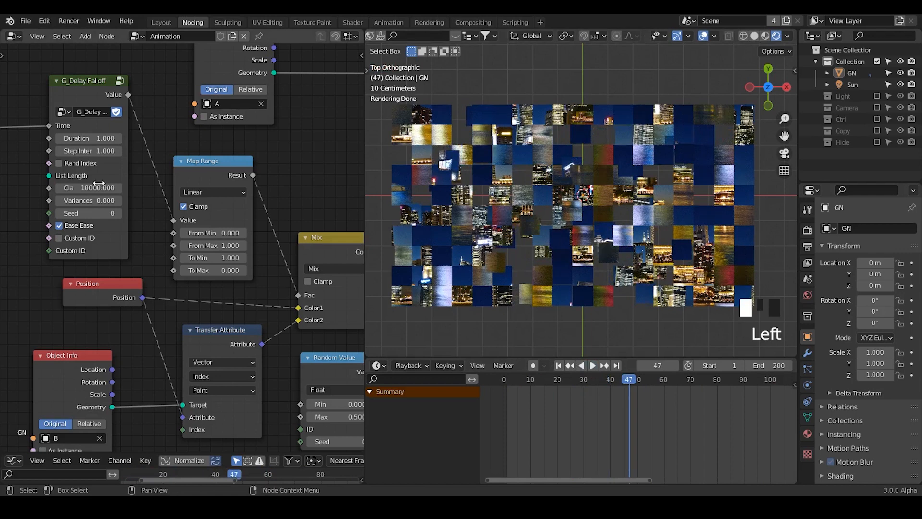
# Try a Clamp Max of 1 on the G_Delay Falloff node and replay the animation from the start
pyautogui.click(114, 182)
pyautogui.write('1')
pyautogui.press('Return')
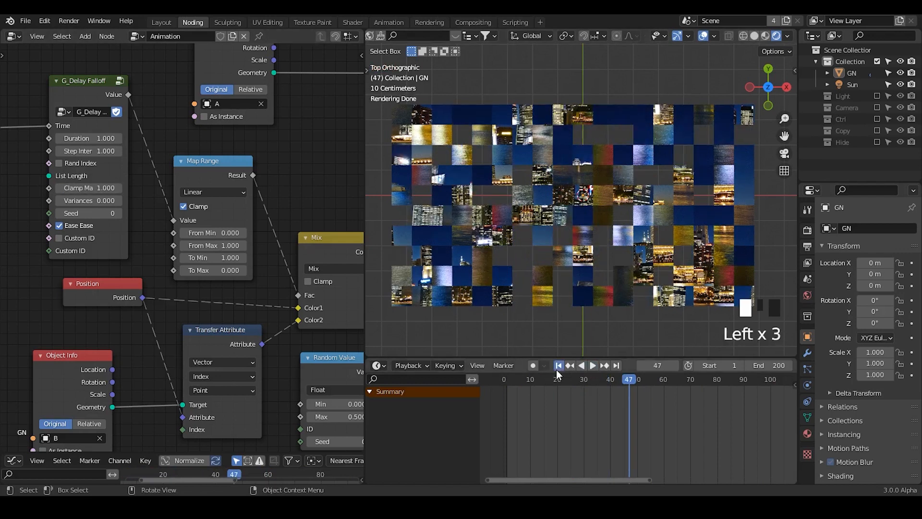
pyautogui.click(557, 373)
pyautogui.click(594, 365)
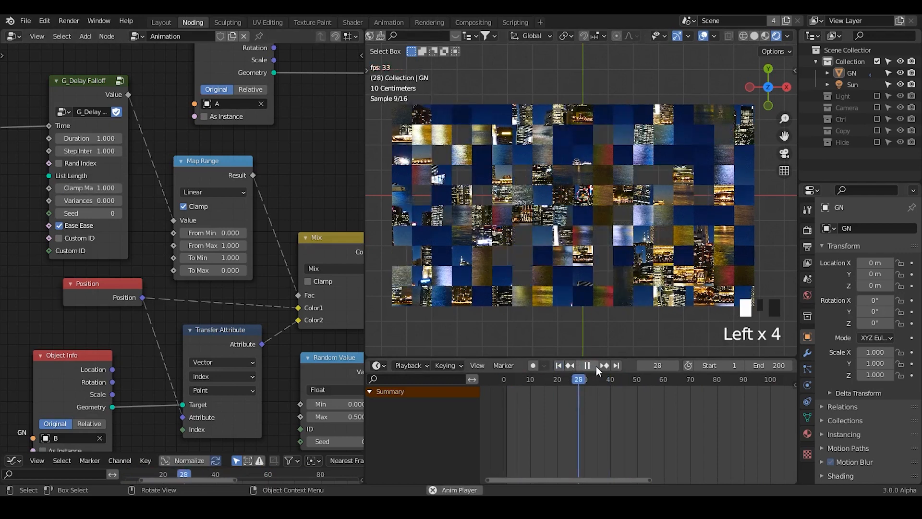
pyautogui.click(590, 366)
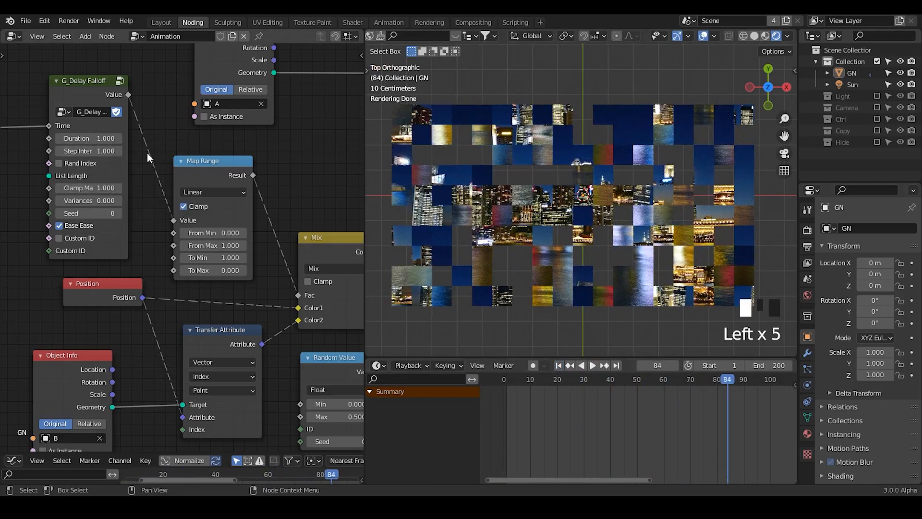
# Set the G_Delay Falloff node's Duration to 15 and replay the animation from the first frame
pyautogui.click(96, 150)
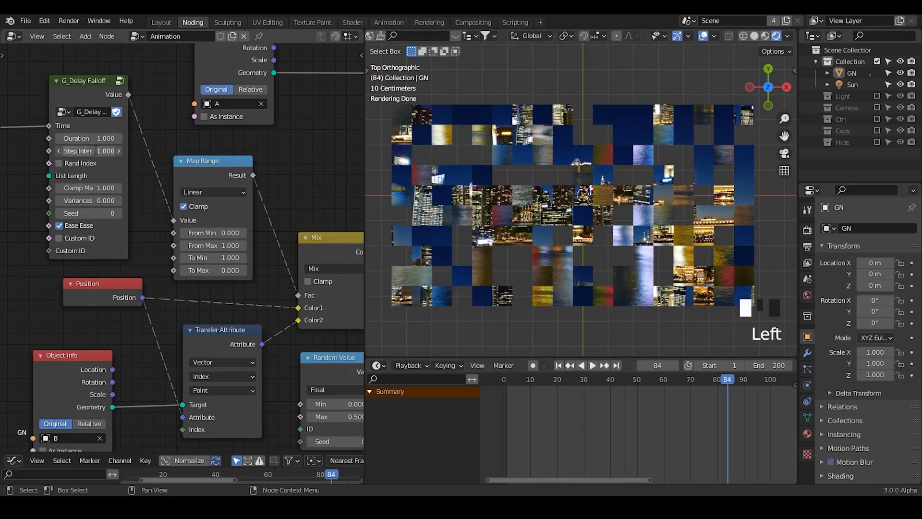
pyautogui.click(92, 139)
pyautogui.click(92, 139)
pyautogui.write('15')
pyautogui.press('Return')
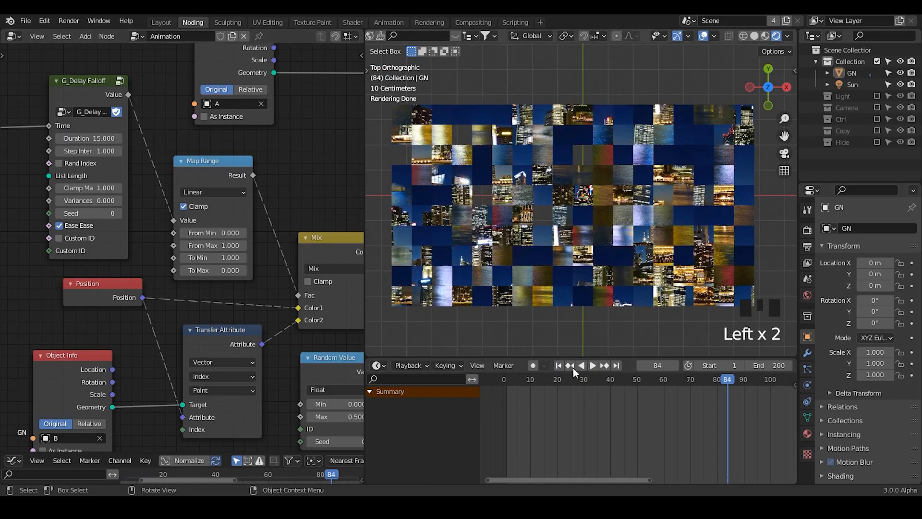
pyautogui.click(559, 366)
pyautogui.click(594, 367)
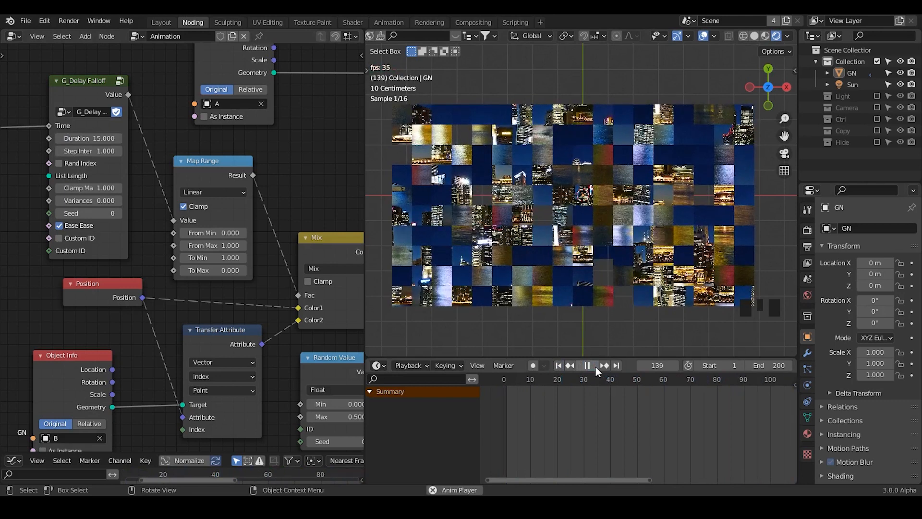
pyautogui.click(595, 367)
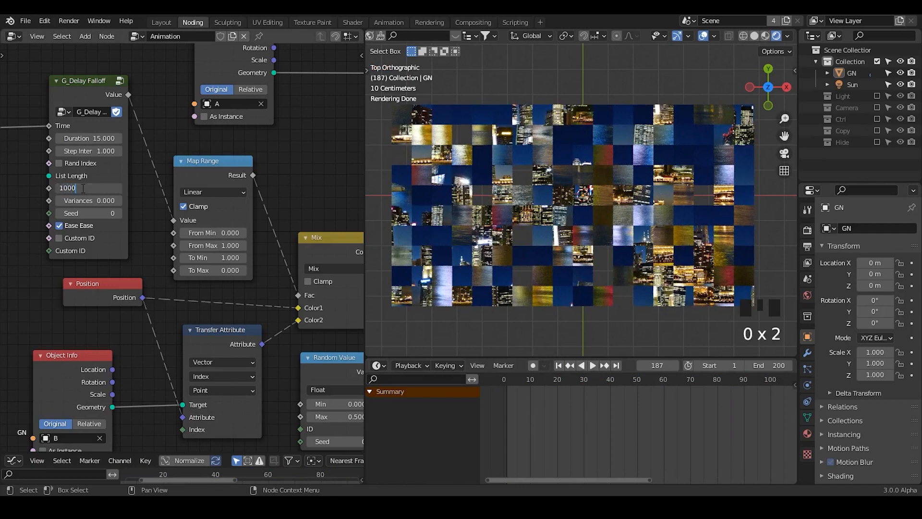
# Set the G_Delay Falloff node's Clamp Max to 1000, disable Ease Ease, and play the animation to check it
pyautogui.press('Return')
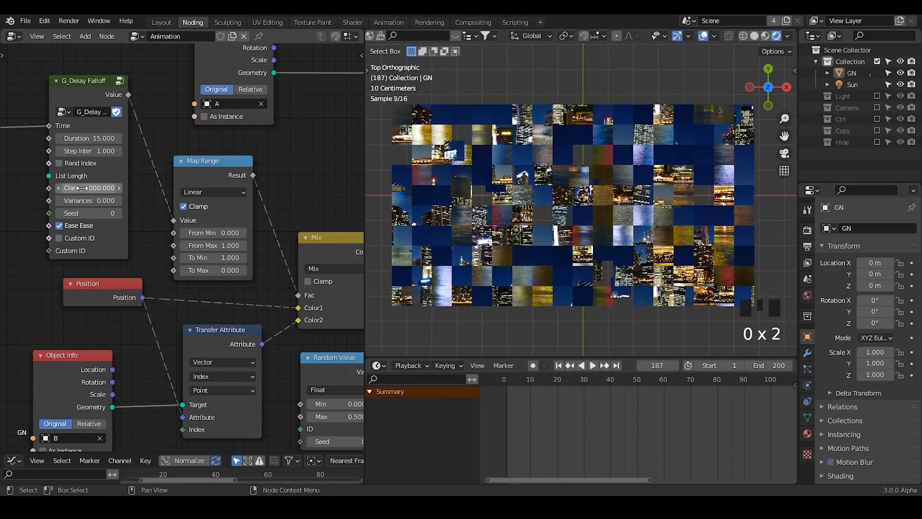
pyautogui.click(59, 226)
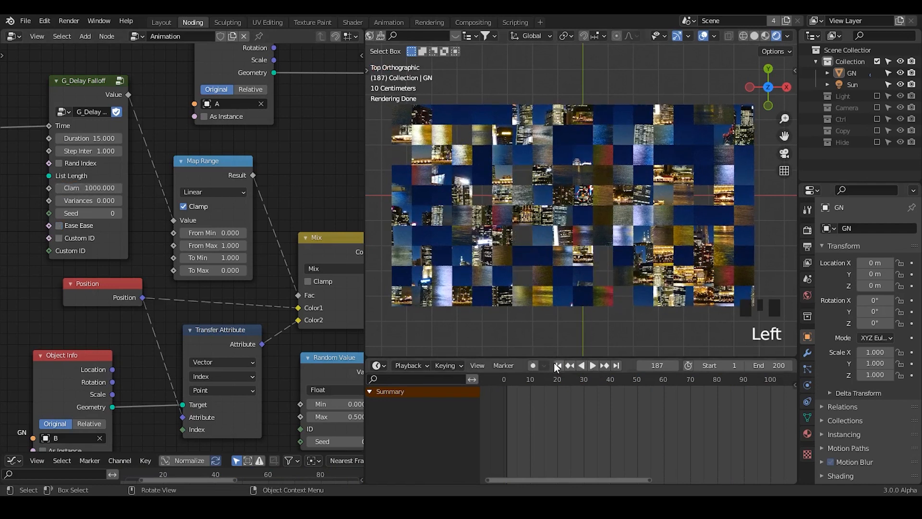
pyautogui.click(593, 365)
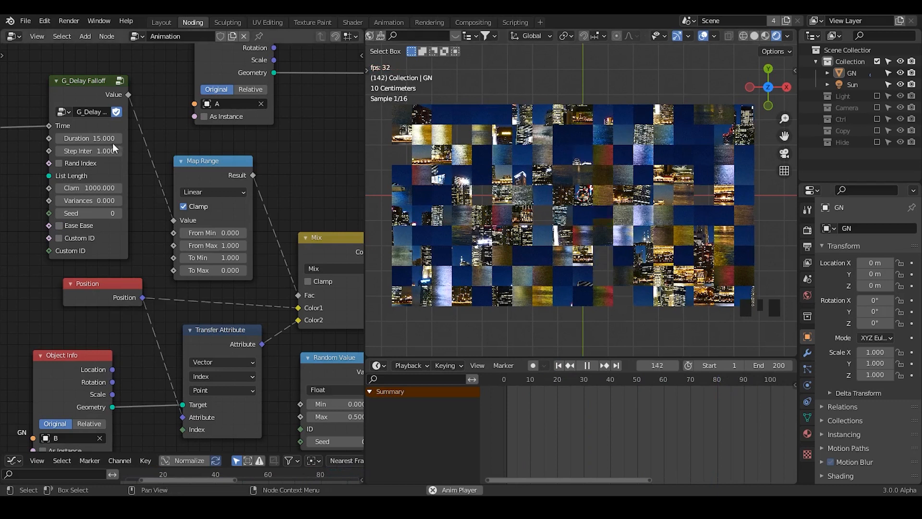
pyautogui.click(87, 161)
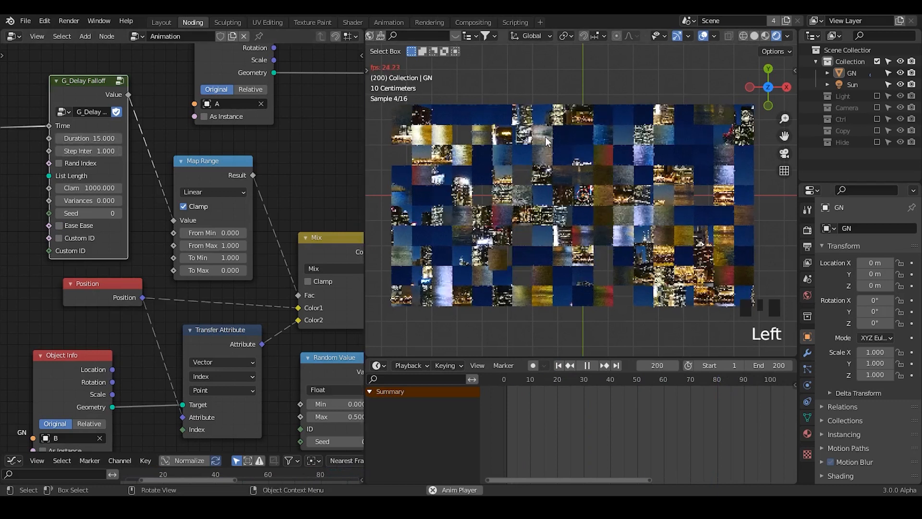
pyautogui.click(557, 154)
pyautogui.click(561, 164)
pyautogui.click(587, 366)
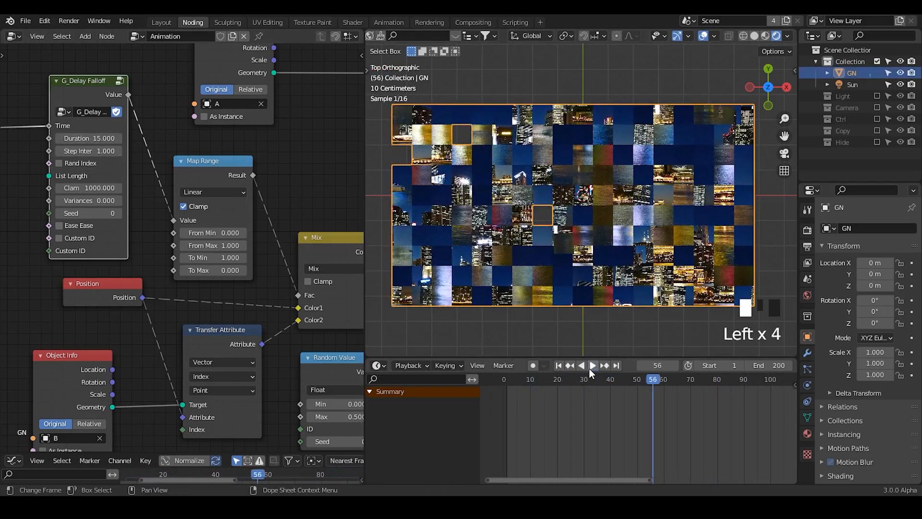
# Return to the first frame and set the scene's end frame to 1000
pyautogui.click(558, 365)
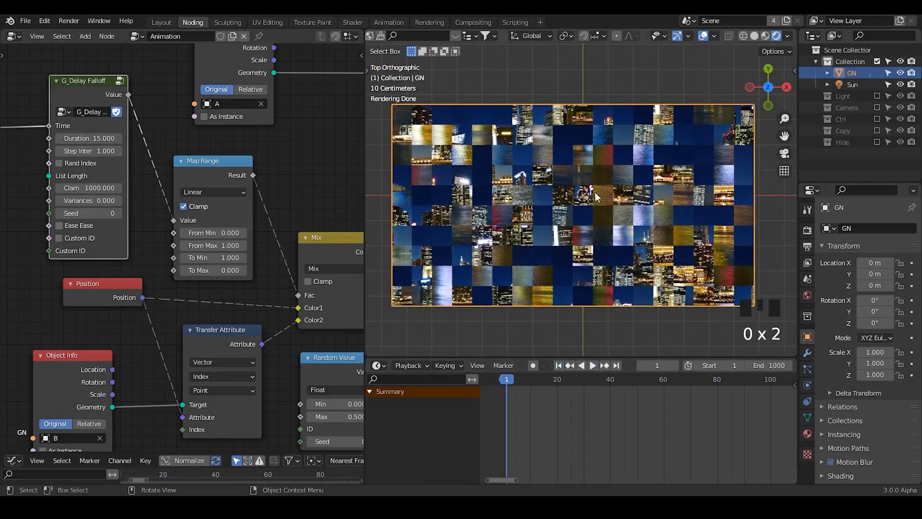
pyautogui.keyDown('ctrl'); pyautogui.moveTo(578, 196); pyautogui.dragTo(578, 213, button='middle'); pyautogui.keyUp('ctrl')
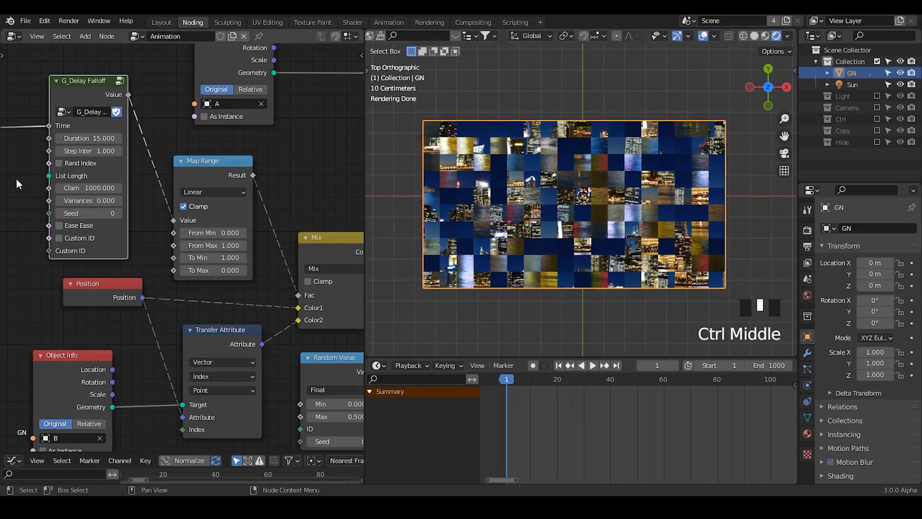
# Examine the whole Animation node tree, from the time and delay nodes through Mix to the group output
pyautogui.moveTo(67, 90); pyautogui.dragTo(141, 98, button='middle')
pyautogui.moveTo(141, 98); pyautogui.dragTo(139, 98)
pyautogui.click(266, 156)
pyautogui.moveTo(294, 190); pyautogui.dragTo(133, 106, button='middle')
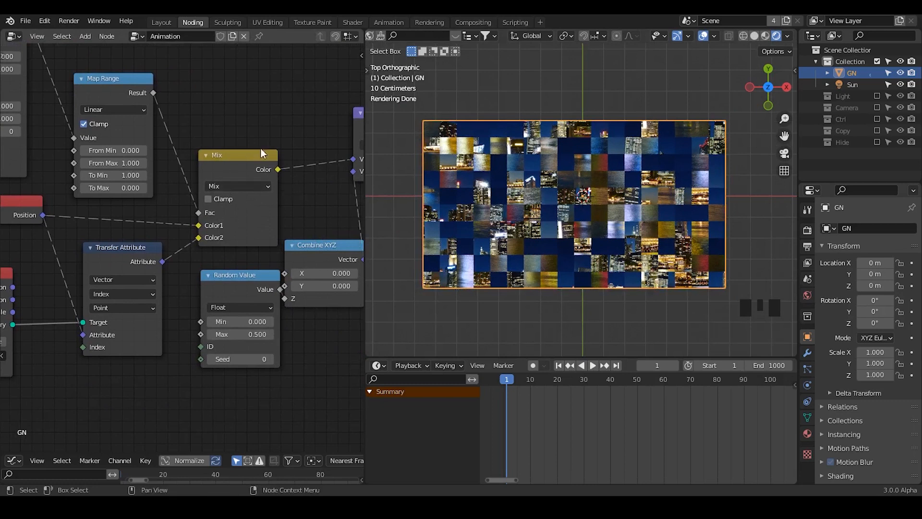
pyautogui.moveTo(206, 239); pyautogui.dragTo(104, 297, button='middle')
pyautogui.keyDown('ctrl'); pyautogui.moveTo(205, 175); pyautogui.dragTo(200, 311, button='middle'); pyautogui.keyUp('ctrl')
pyautogui.moveTo(264, 219); pyautogui.dragTo(144, 222, button='middle')
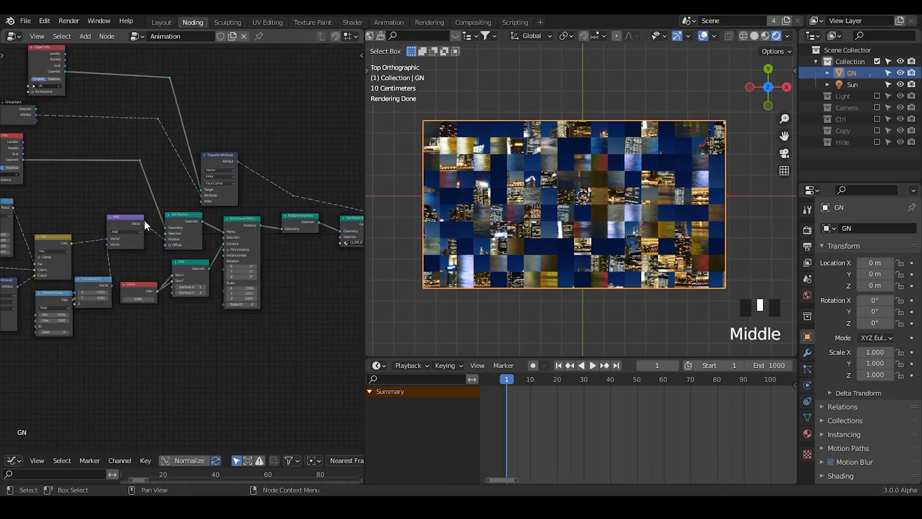
pyautogui.keyDown('ctrl'); pyautogui.moveTo(195, 175); pyautogui.dragTo(214, 200, button='middle'); pyautogui.keyUp('ctrl')
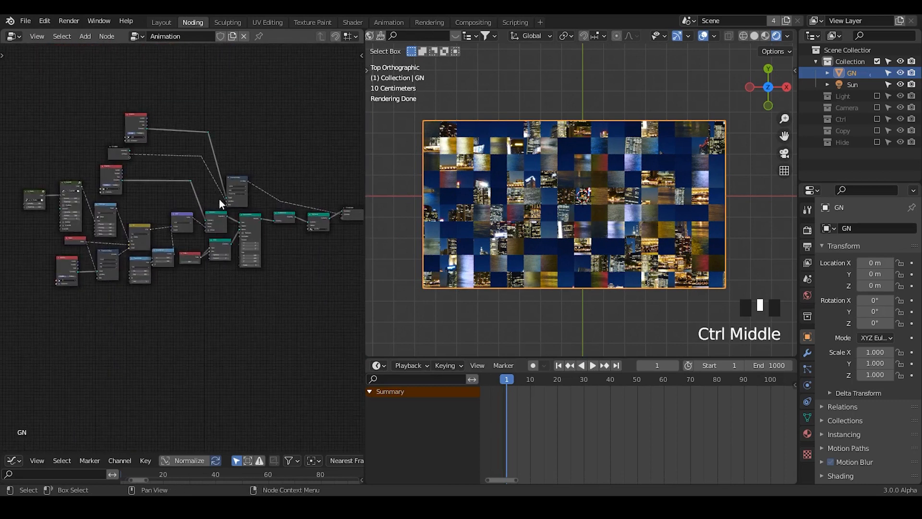